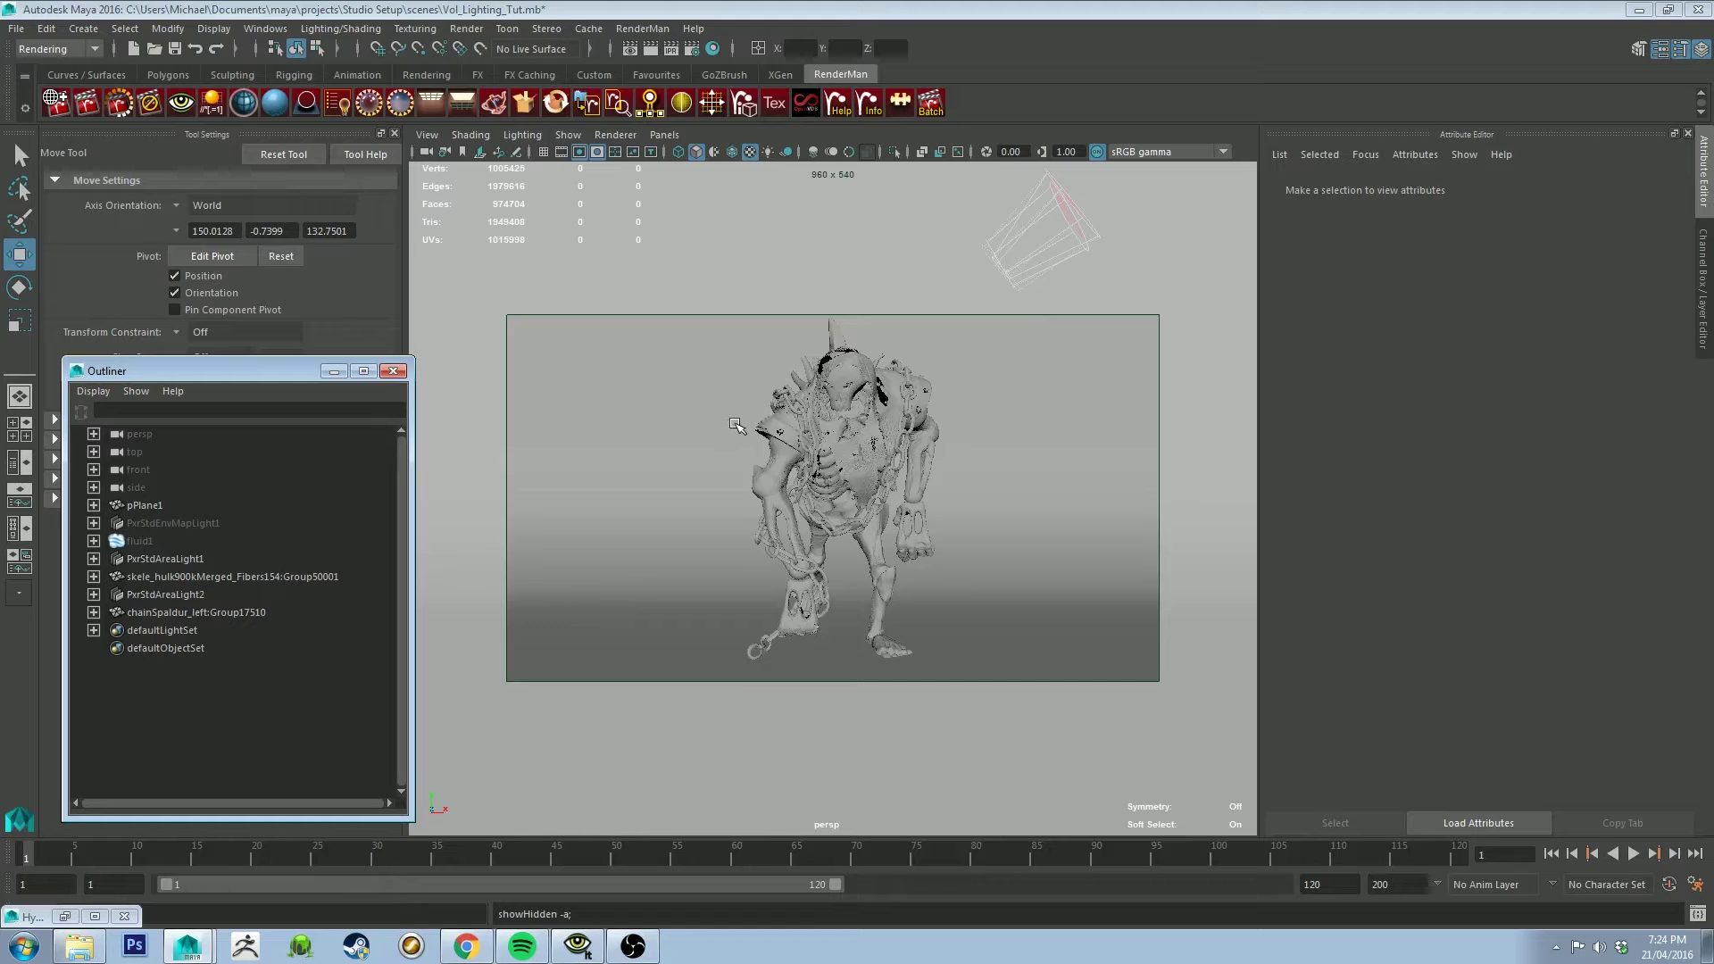
alt+drag(677, 402, 859, 416)
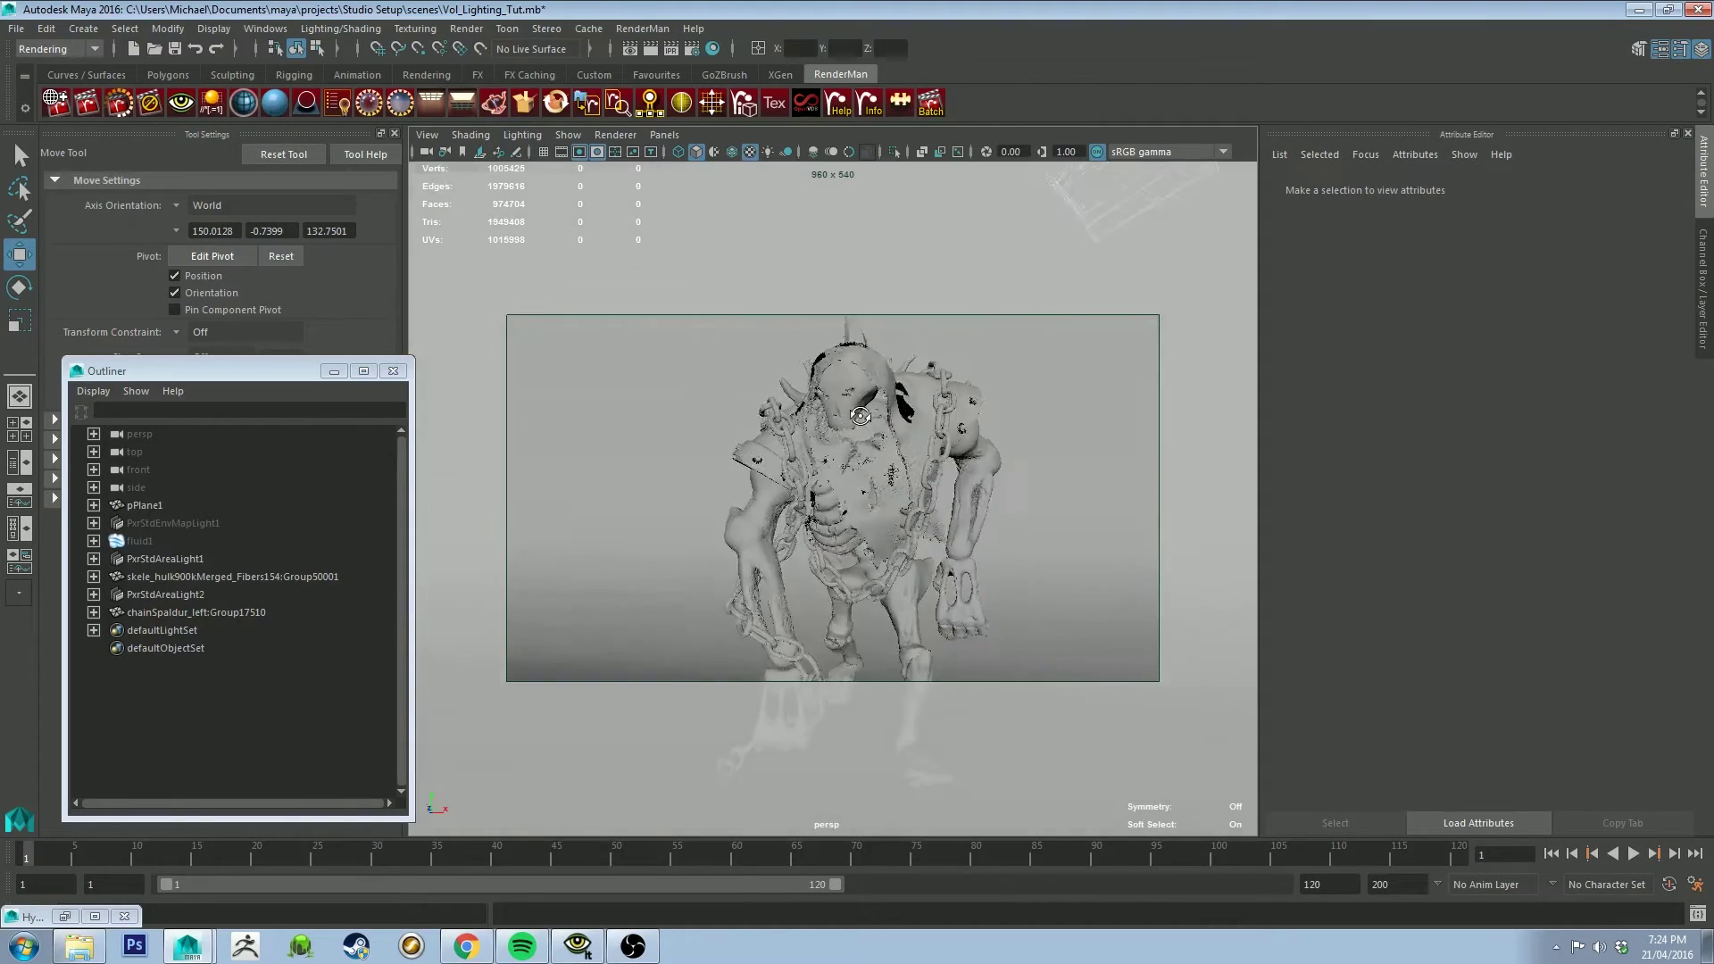
alt+right_drag(860, 416, 794, 428)
alt+drag(794, 428, 873, 465)
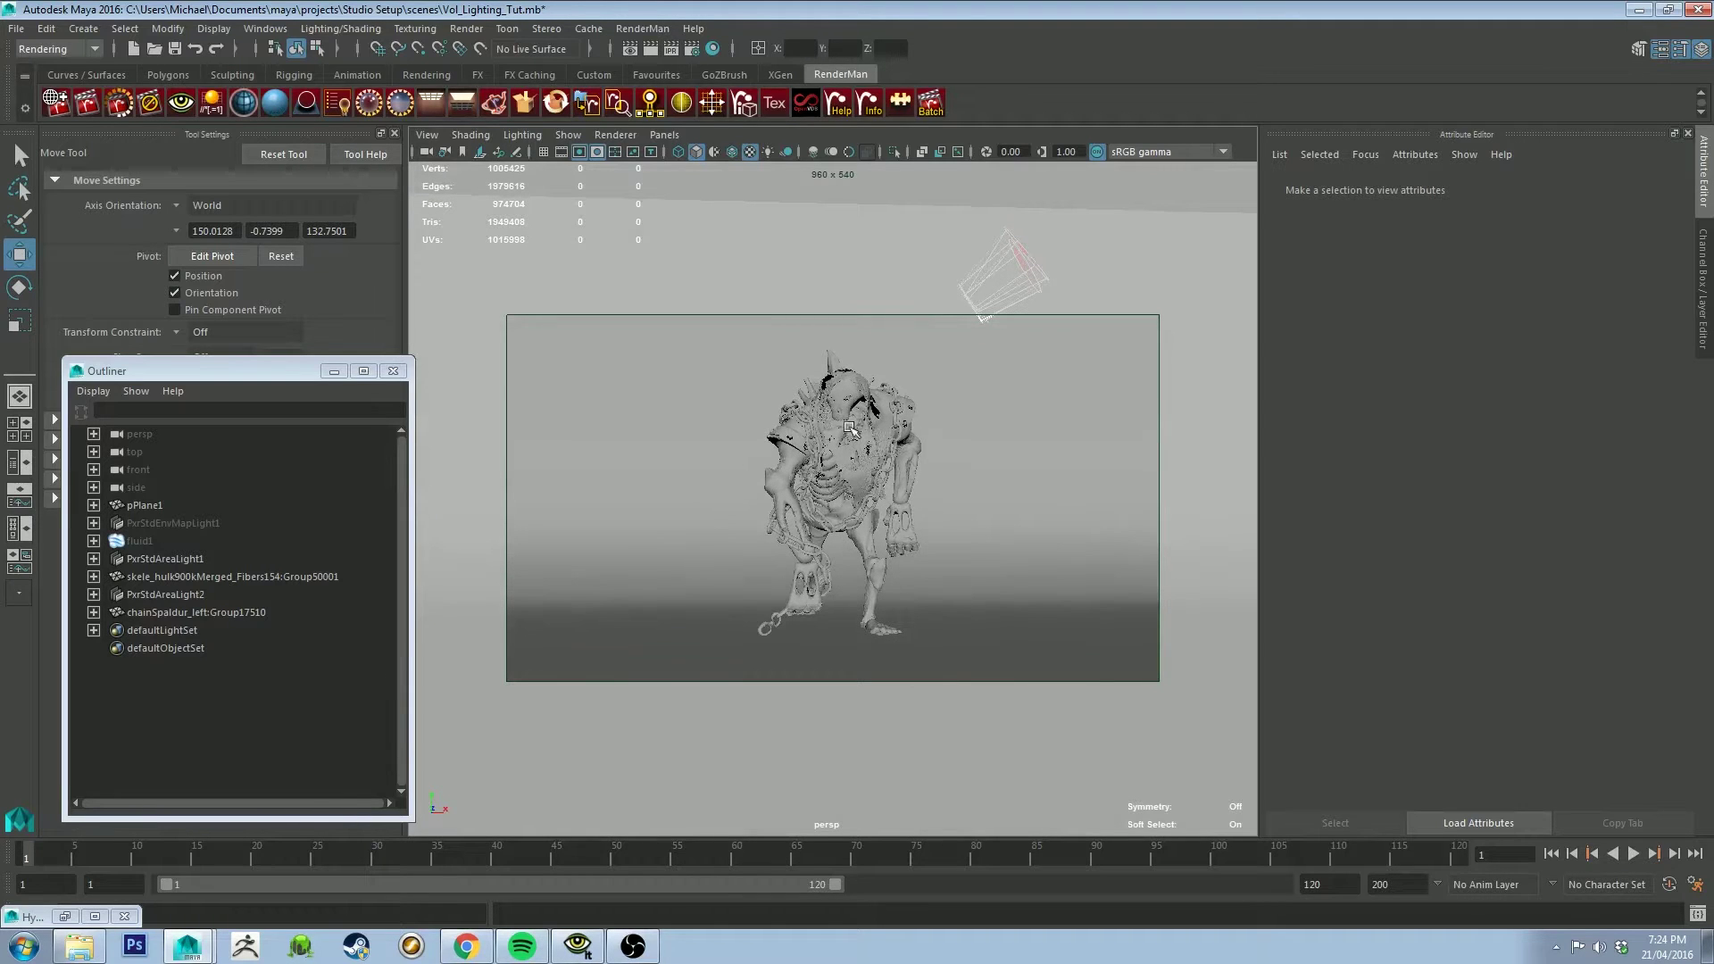
Step: Switch to the FX menu set and create a 3D fluid container with an emitter, resolution 10 and size 5 on each axis
click(53, 49)
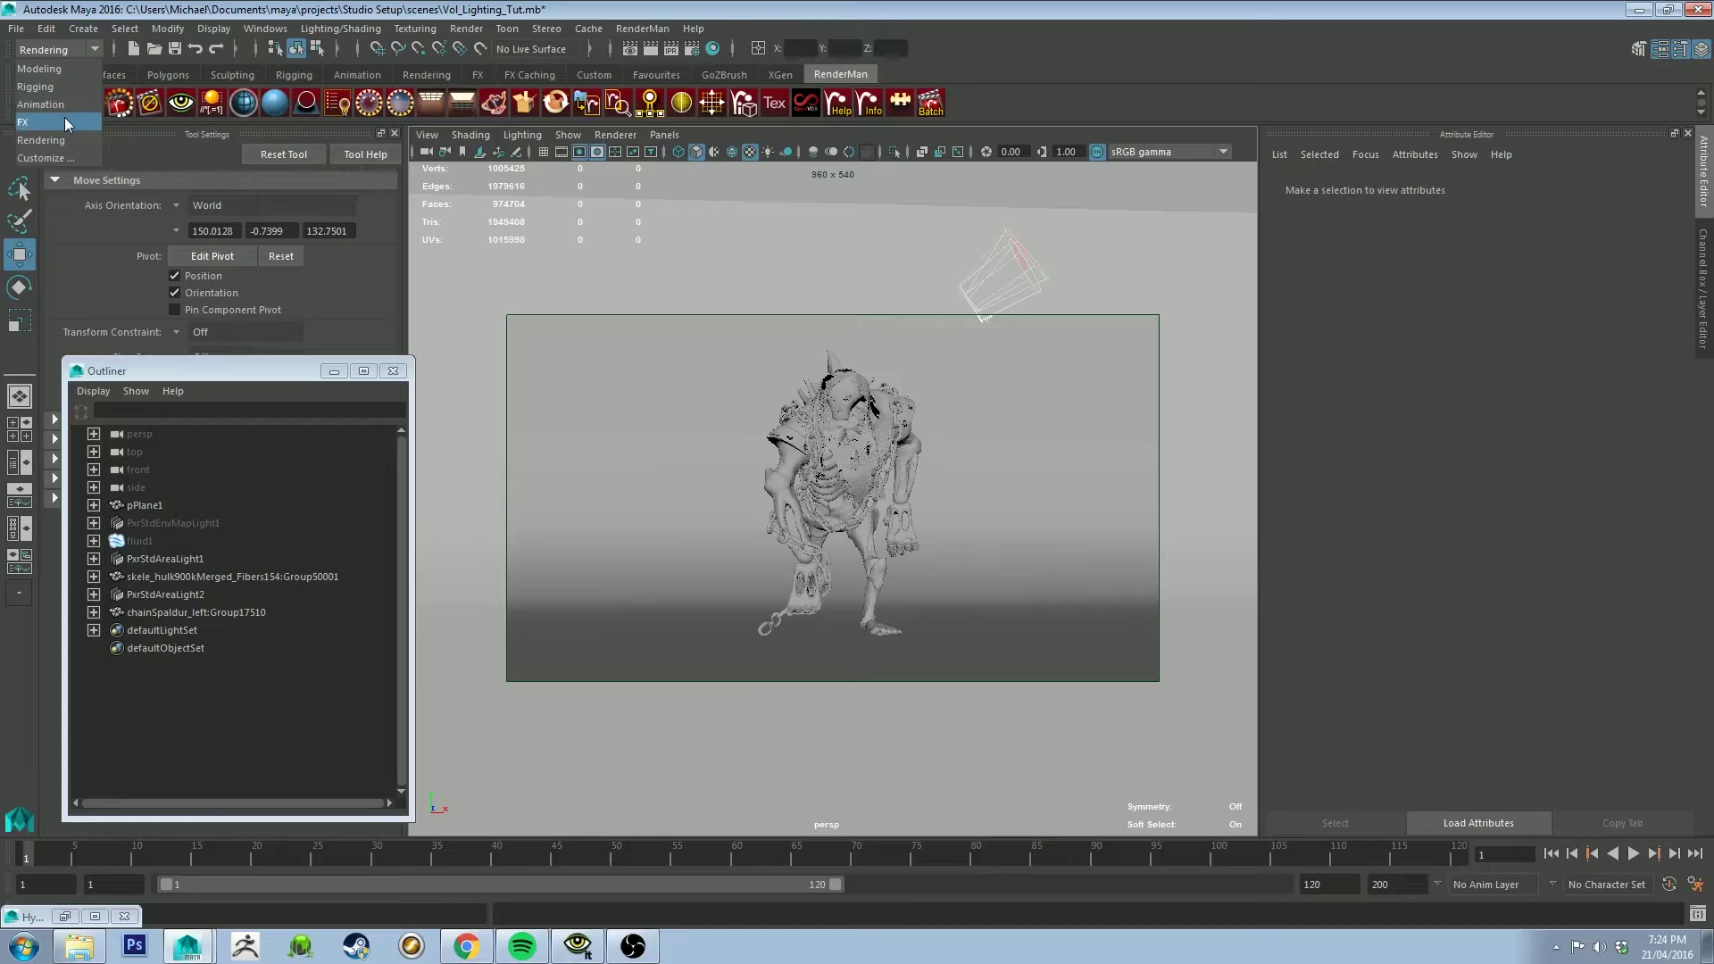
click(64, 118)
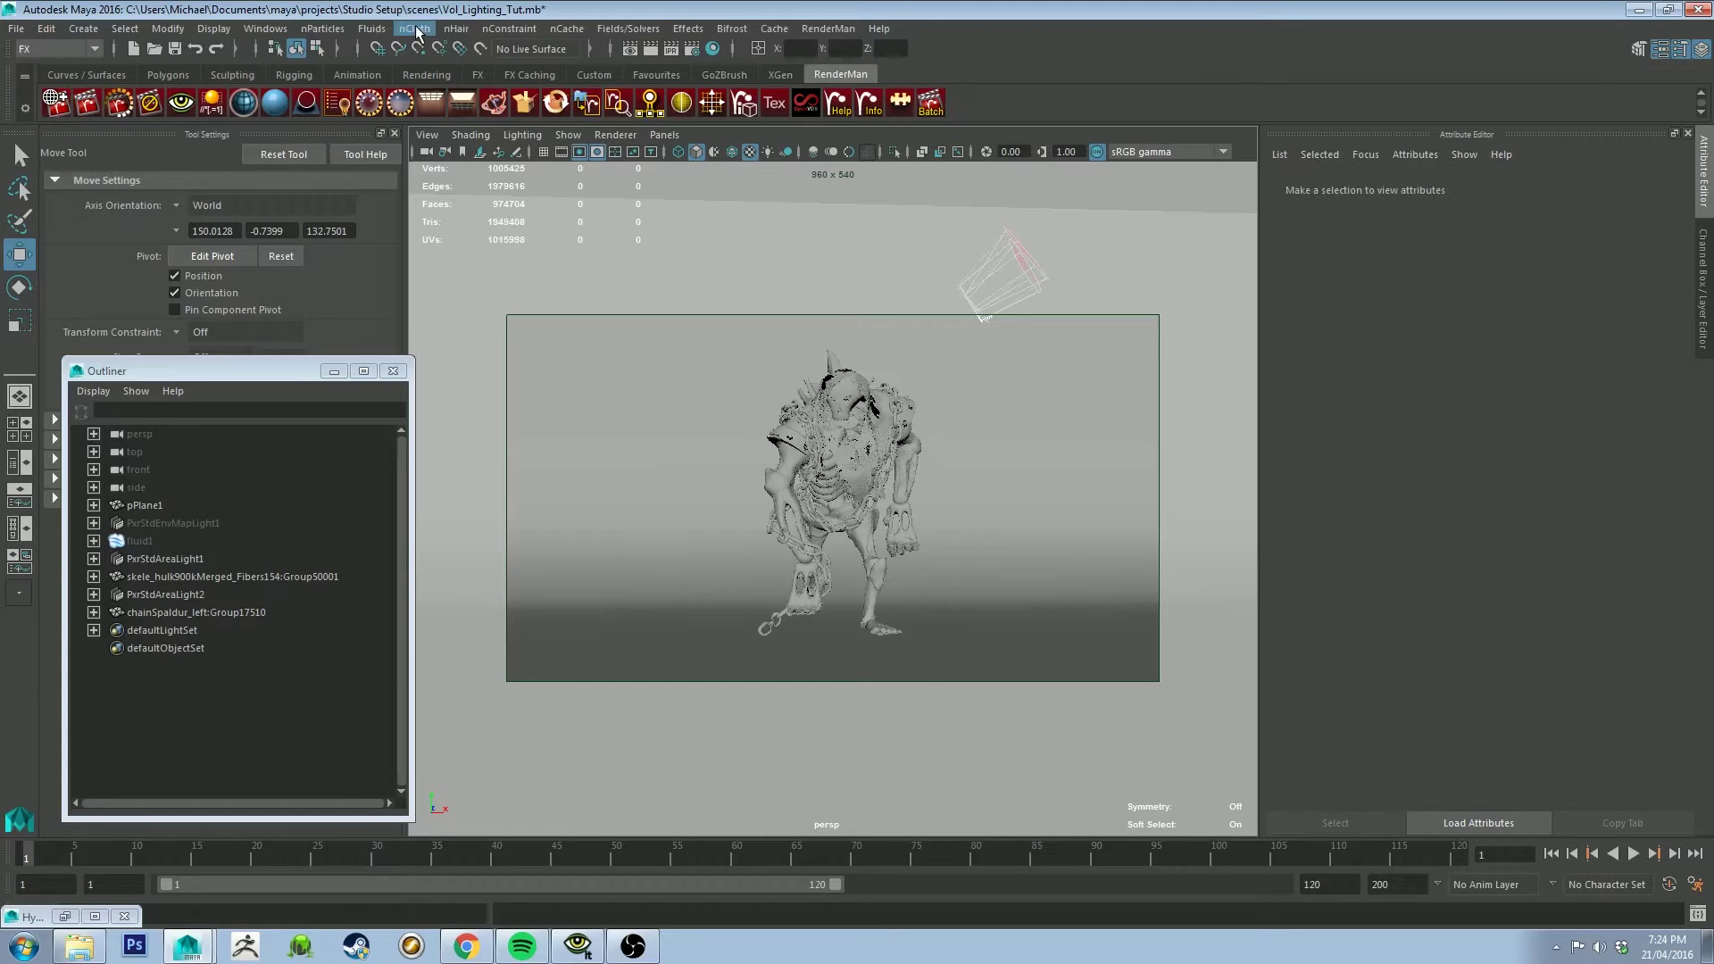
click(373, 28)
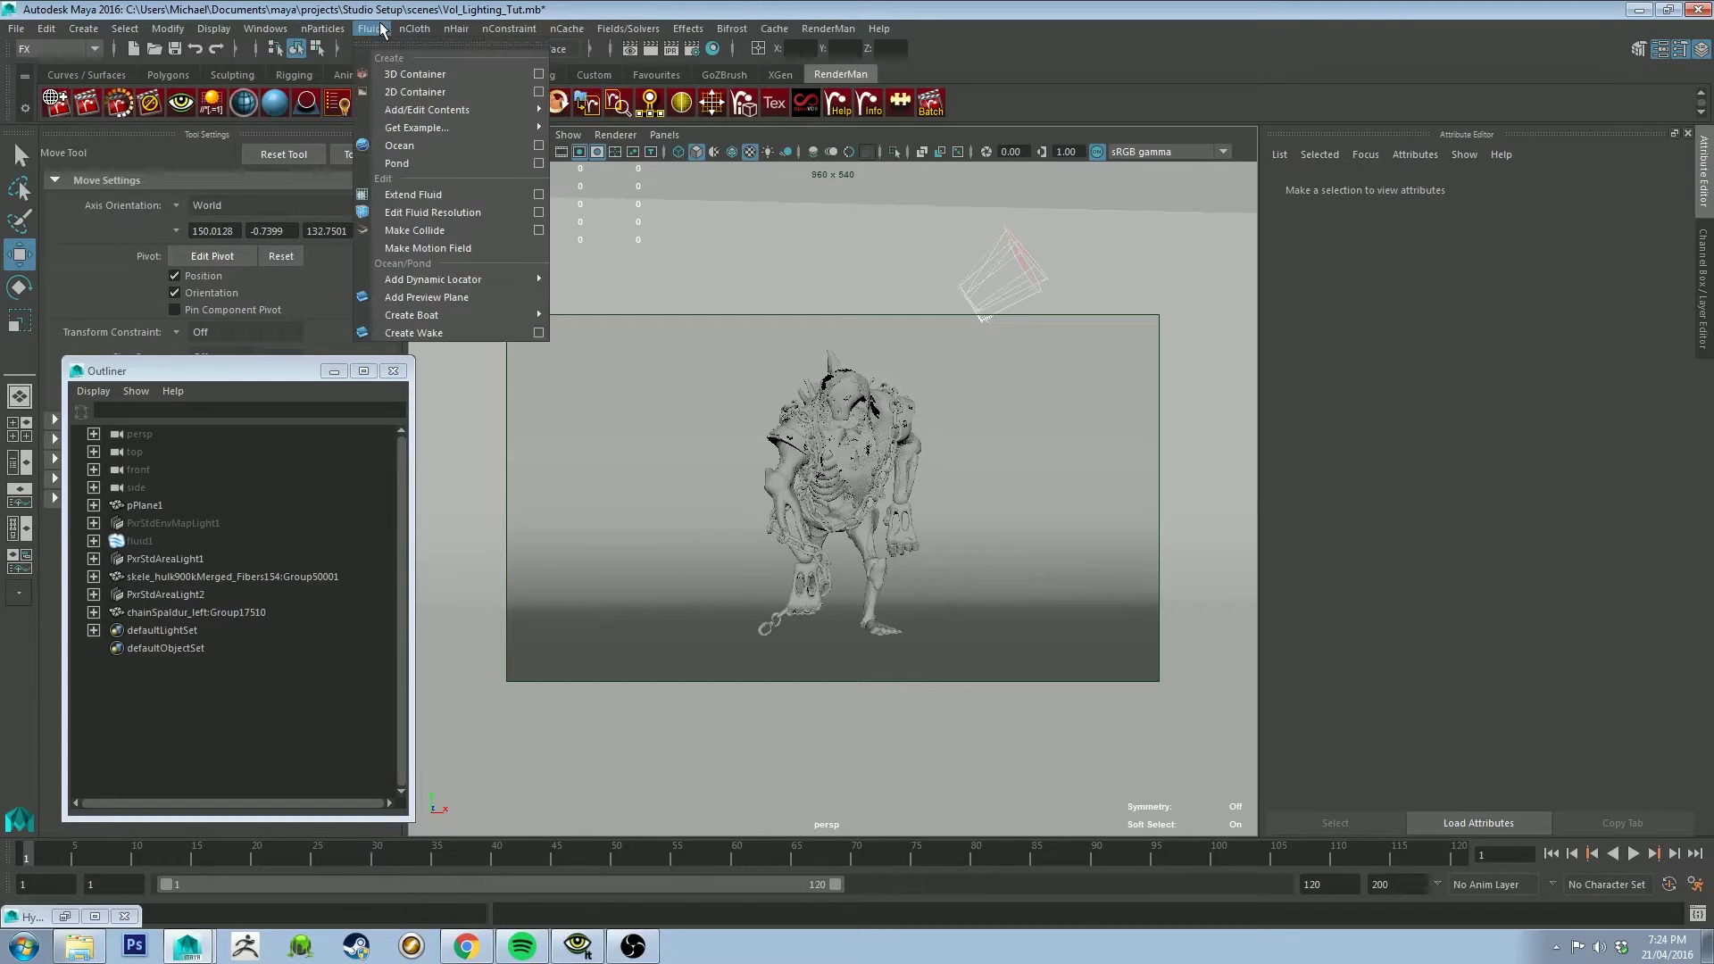
click(537, 75)
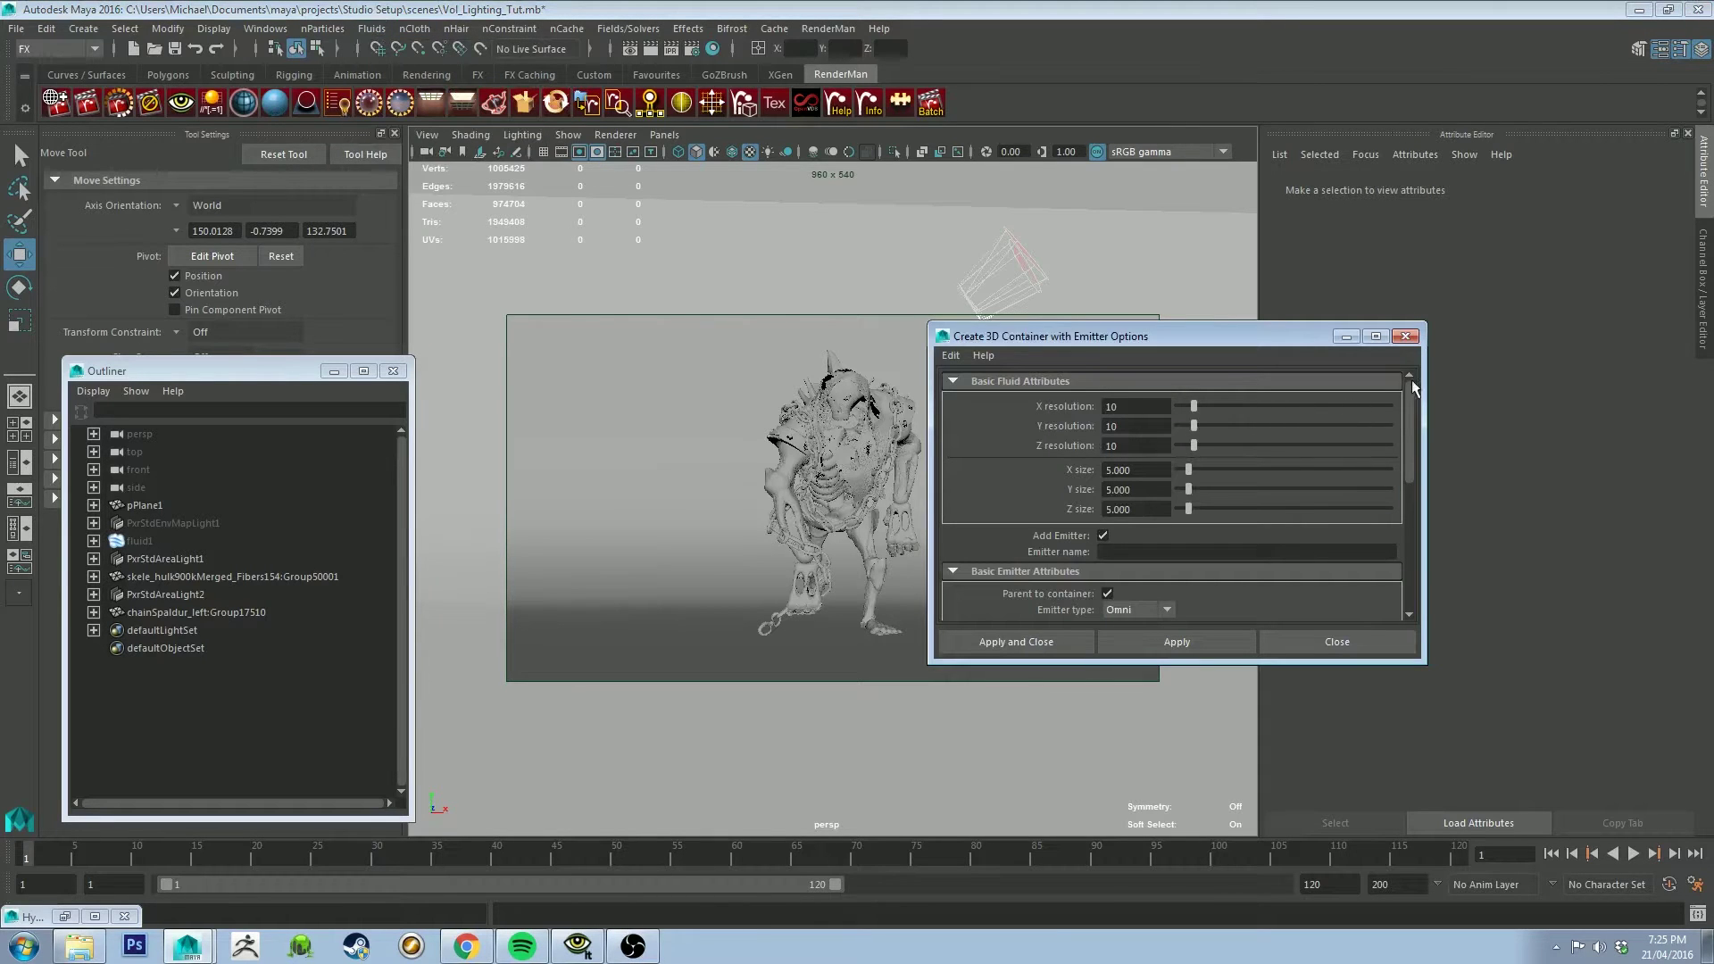
mouse_move(1411, 379)
mouse_down()
mouse_move(1410, 484)
mouse_move(1416, 351)
mouse_move(1414, 527)
mouse_move(1412, 383)
mouse_up()
click(1122, 407)
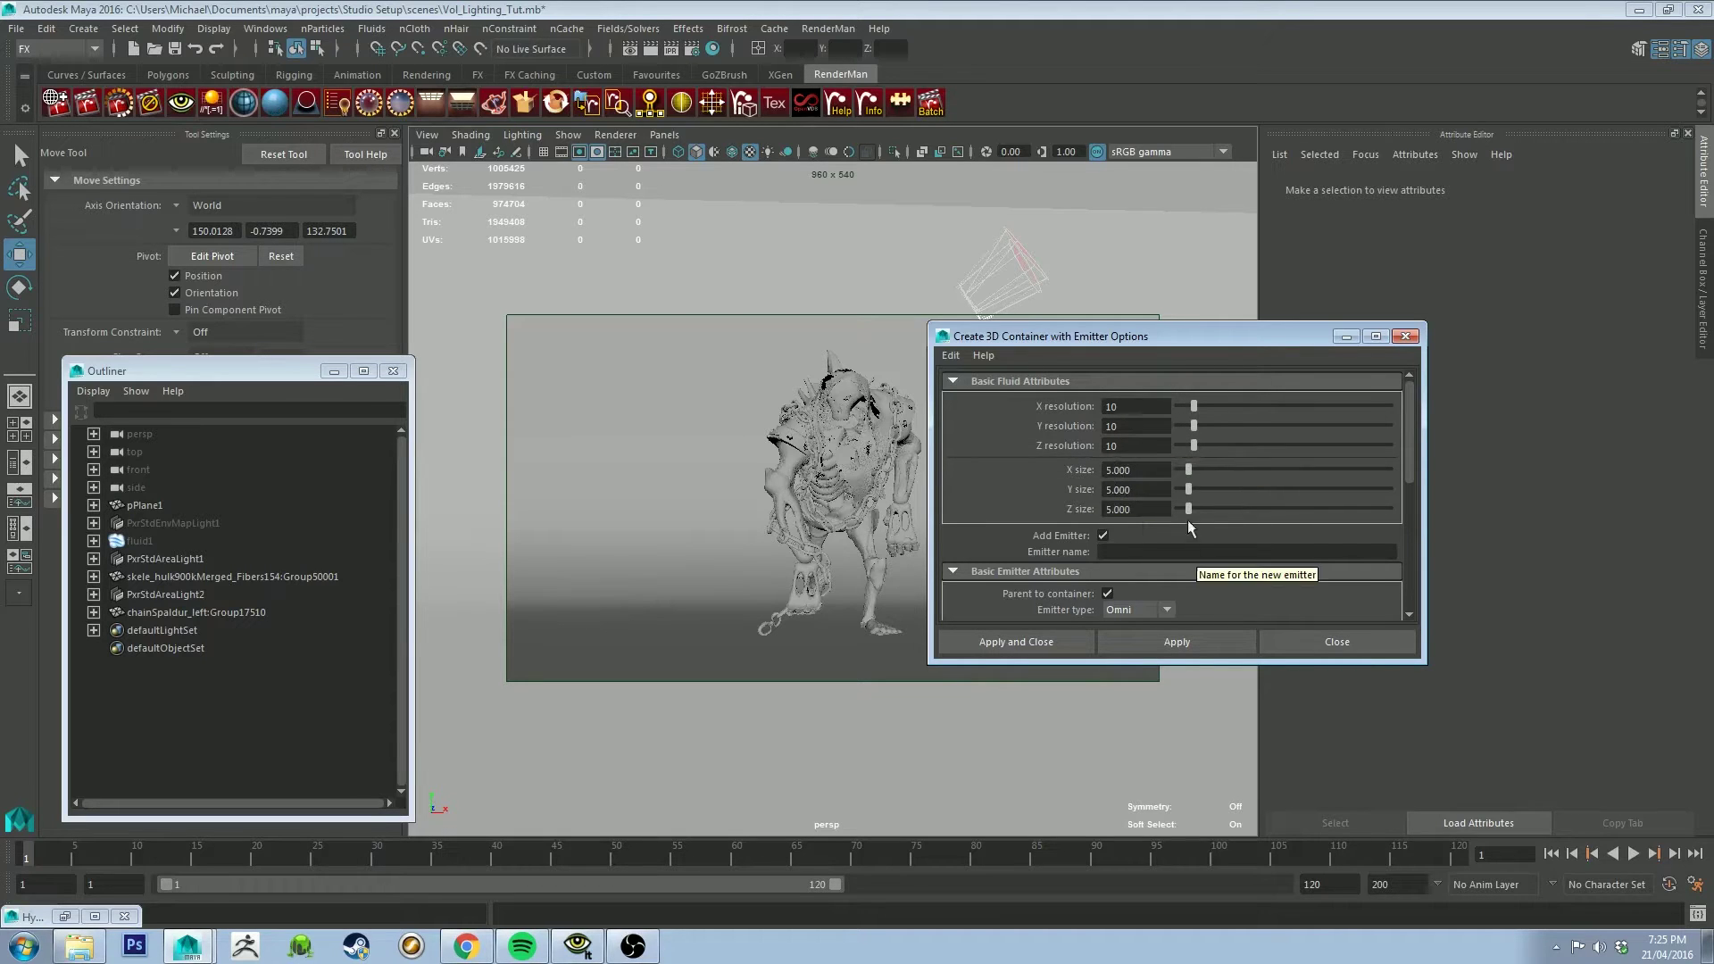
click(1177, 641)
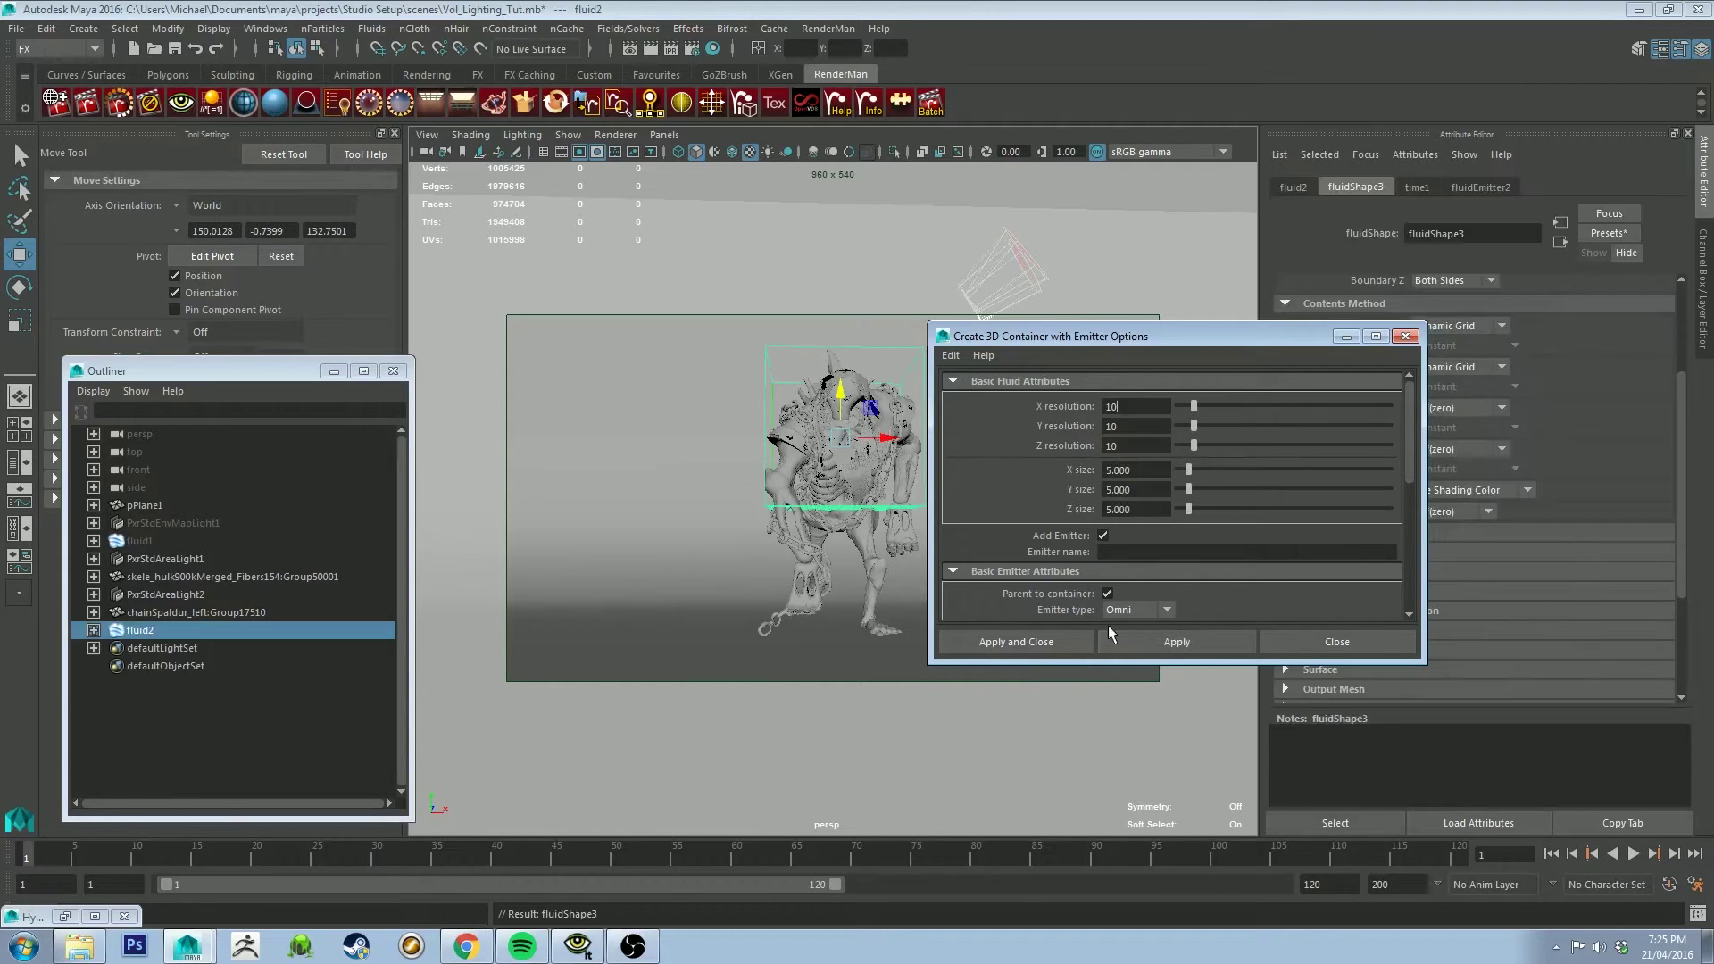
click(1337, 640)
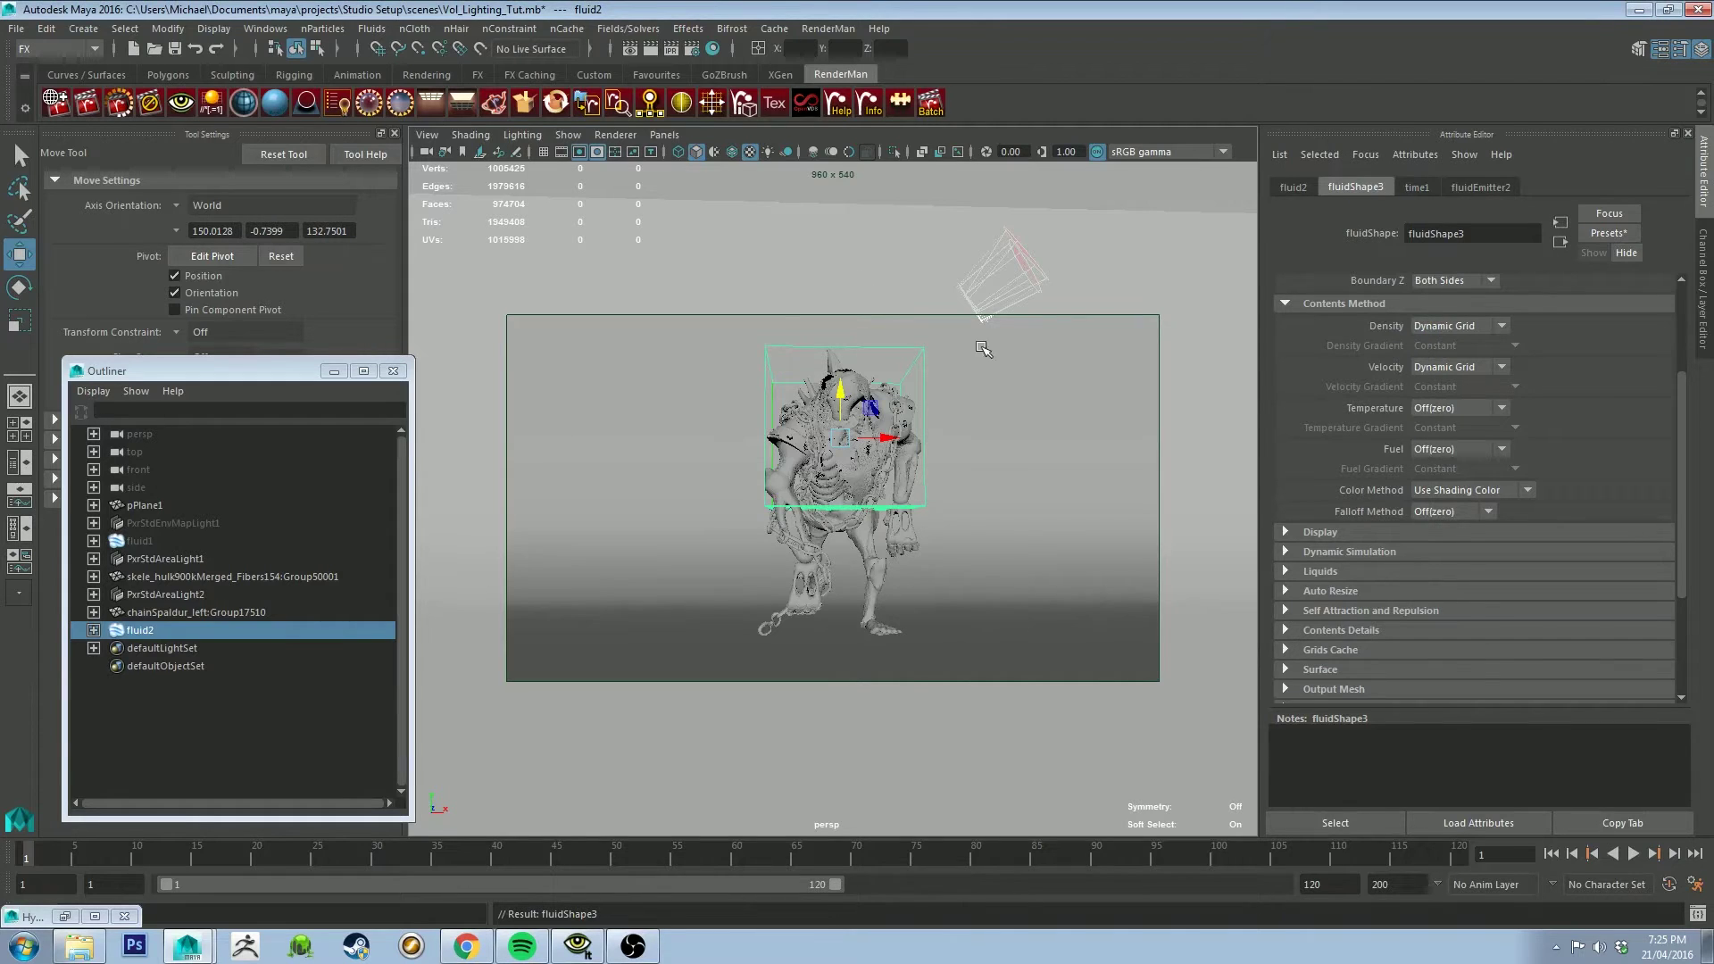
Step: Scale up the fluid container to enclose the creature and lights, and raise its center to the creature's head
alt+drag(991, 363, 1021, 383)
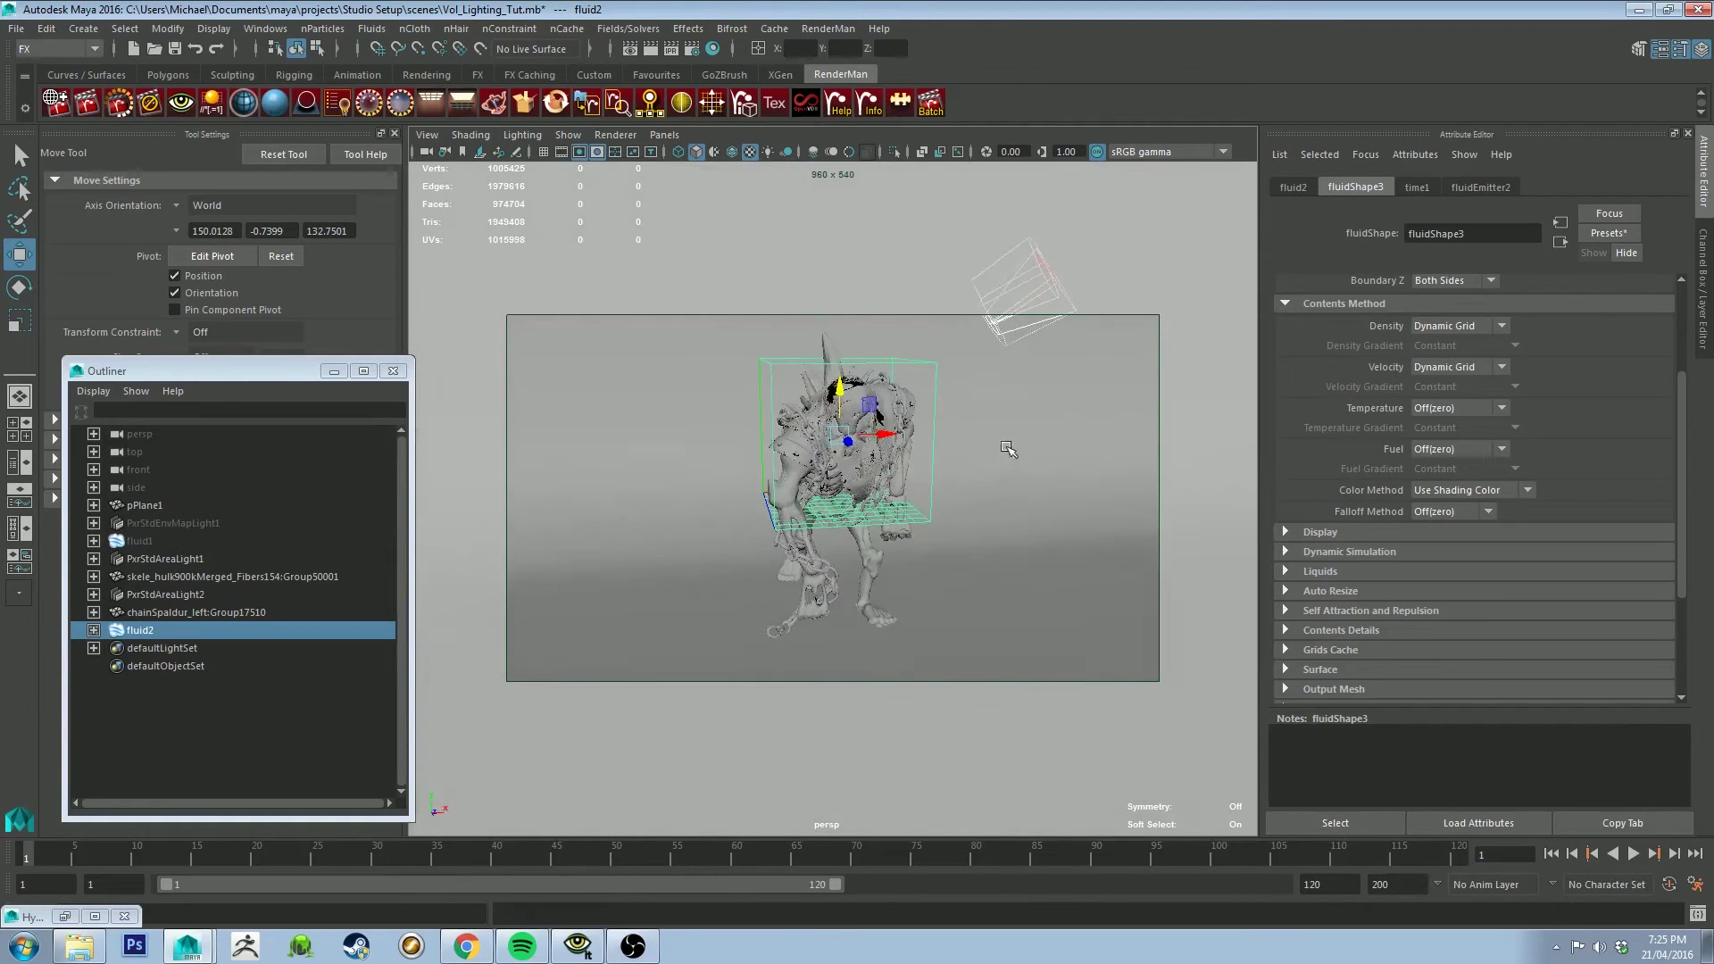
alt+drag(1009, 449, 949, 413)
key(r)
key(w)
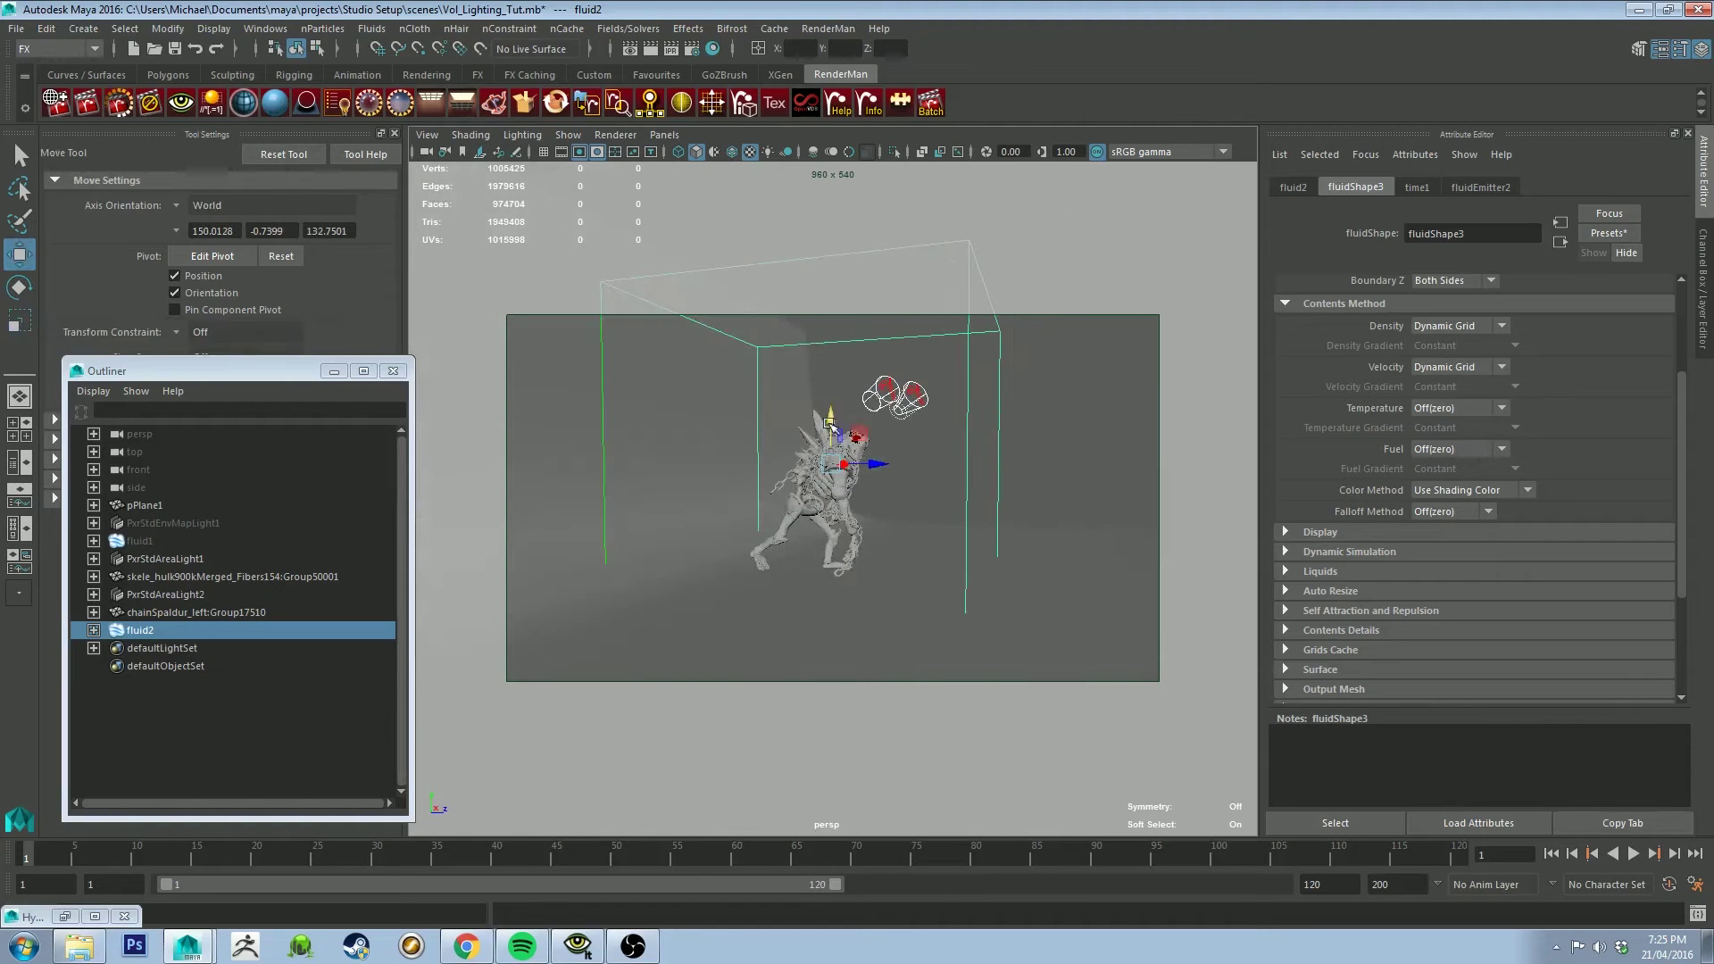
click(1012, 379)
click(968, 371)
drag(830, 414, 794, 420)
alt+right_drag(794, 420, 934, 460)
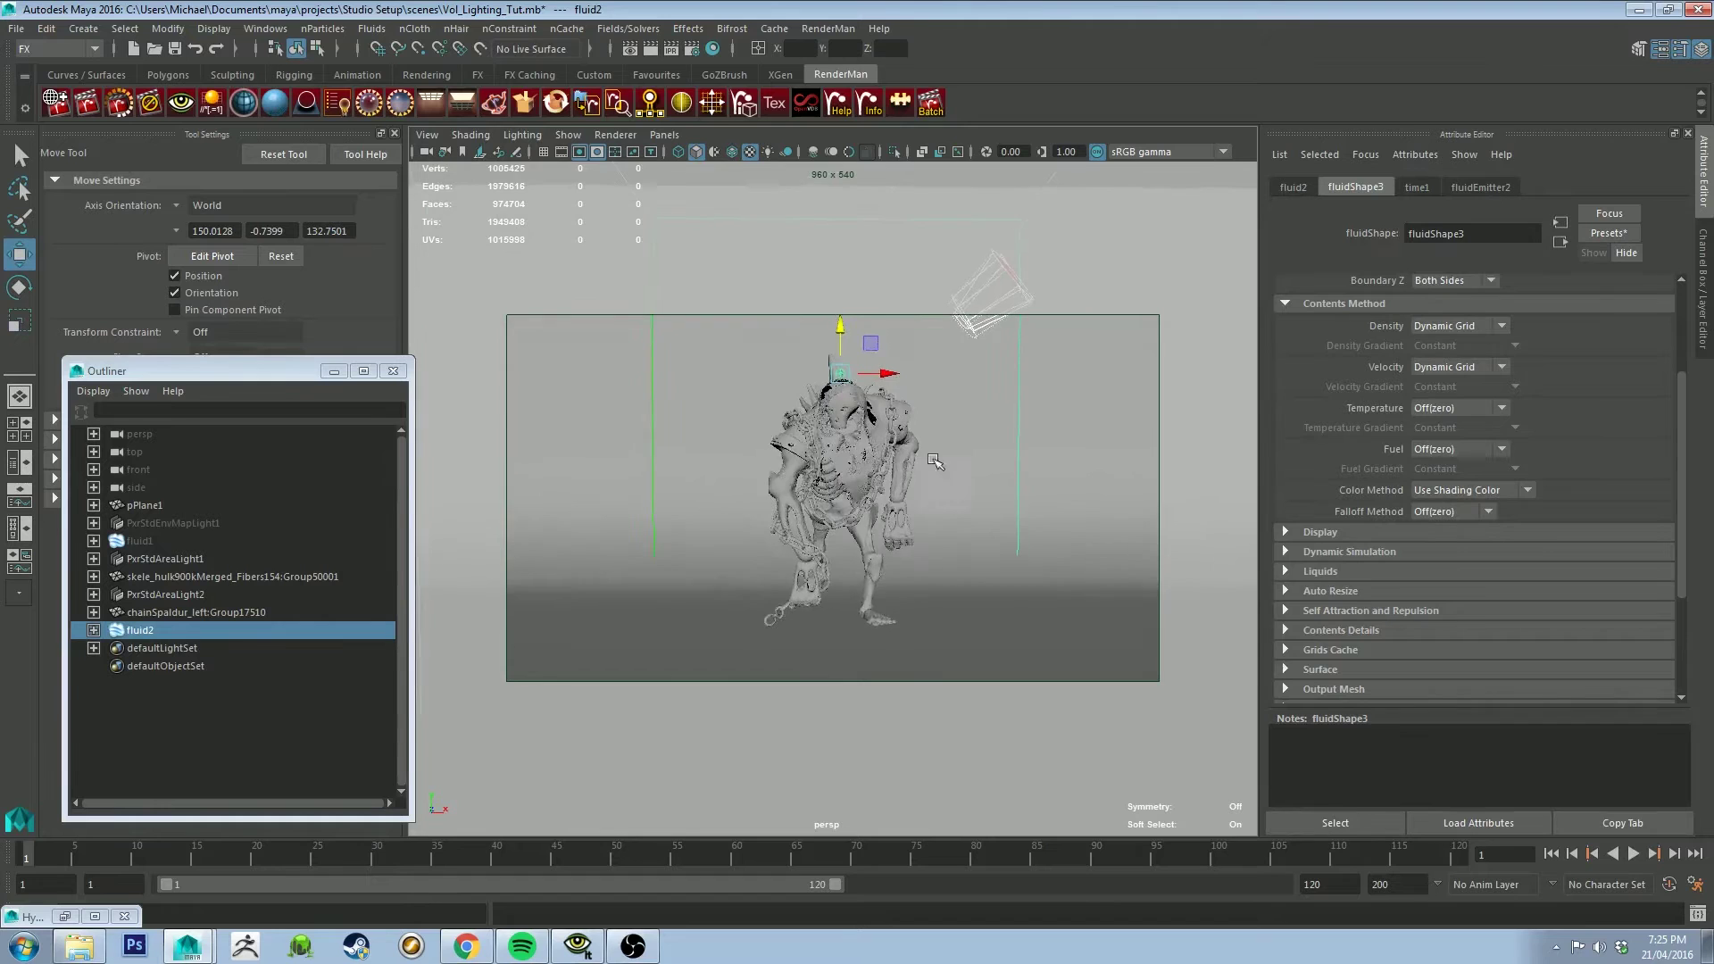
Step: Inspect from several angles how the enlarged container encloses the creature and the area lights
mouse_move(934, 461)
alt+mouse_down()
mouse_move(785, 429)
mouse_move(956, 470)
mouse_move(928, 449)
mouse_move(941, 463)
alt+mouse_up()
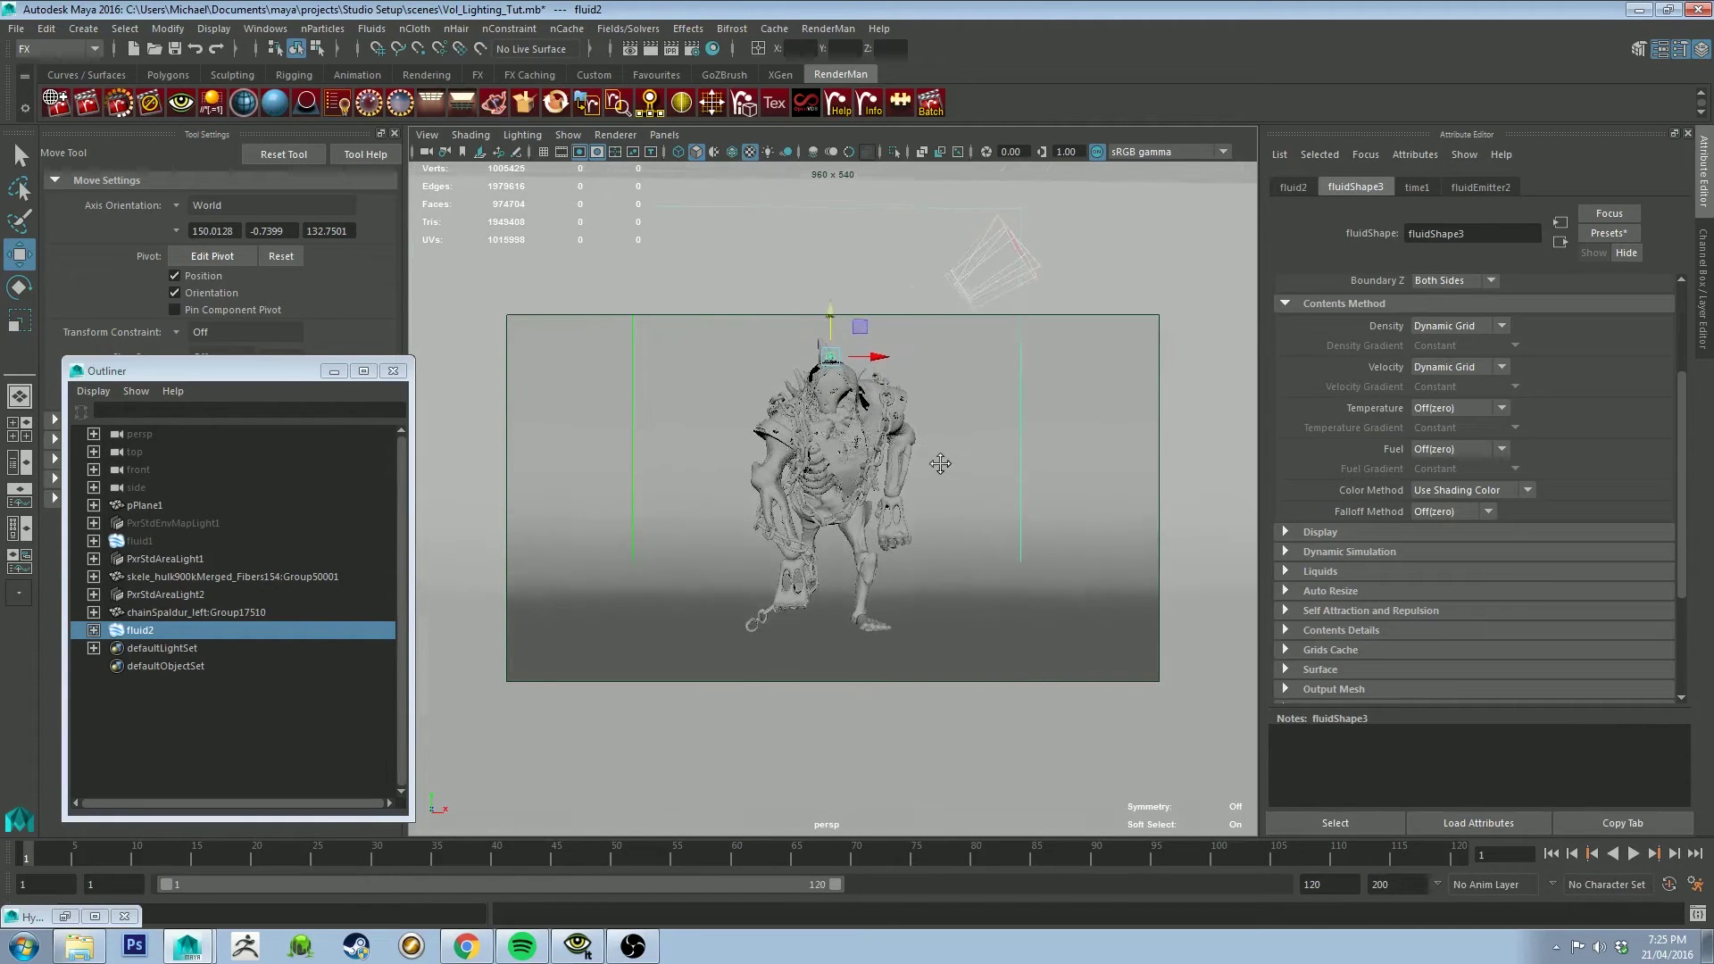
alt+right_drag(941, 464, 905, 363)
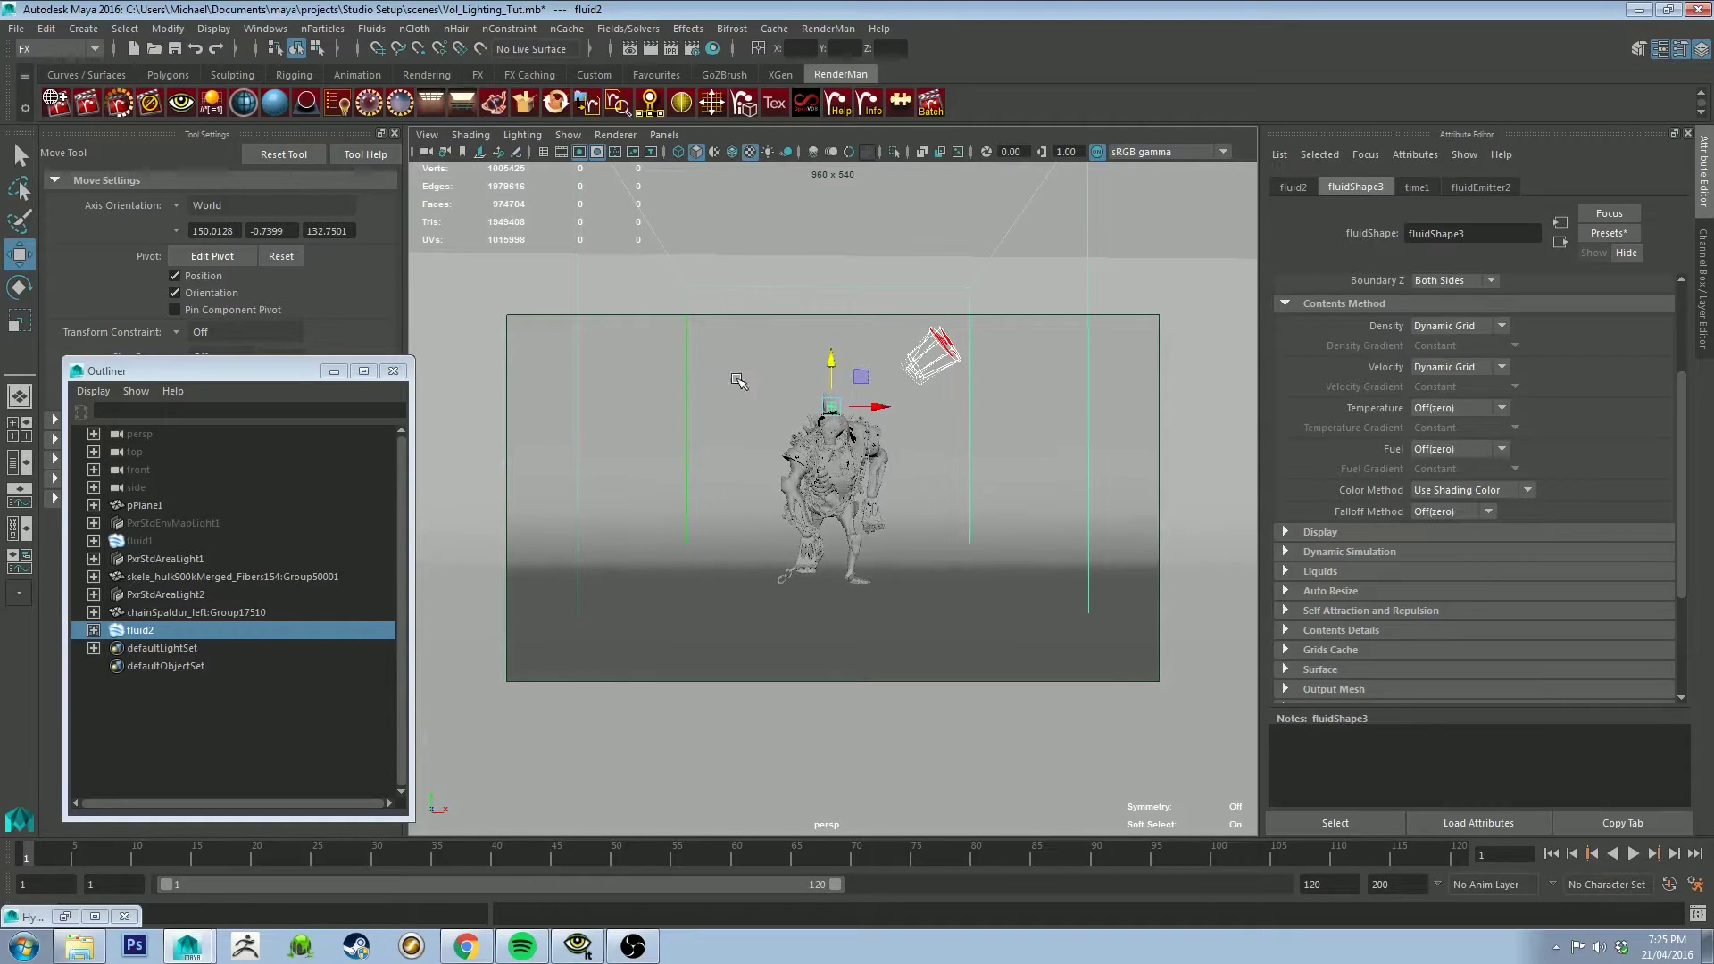
alt+right_drag(738, 380, 886, 416)
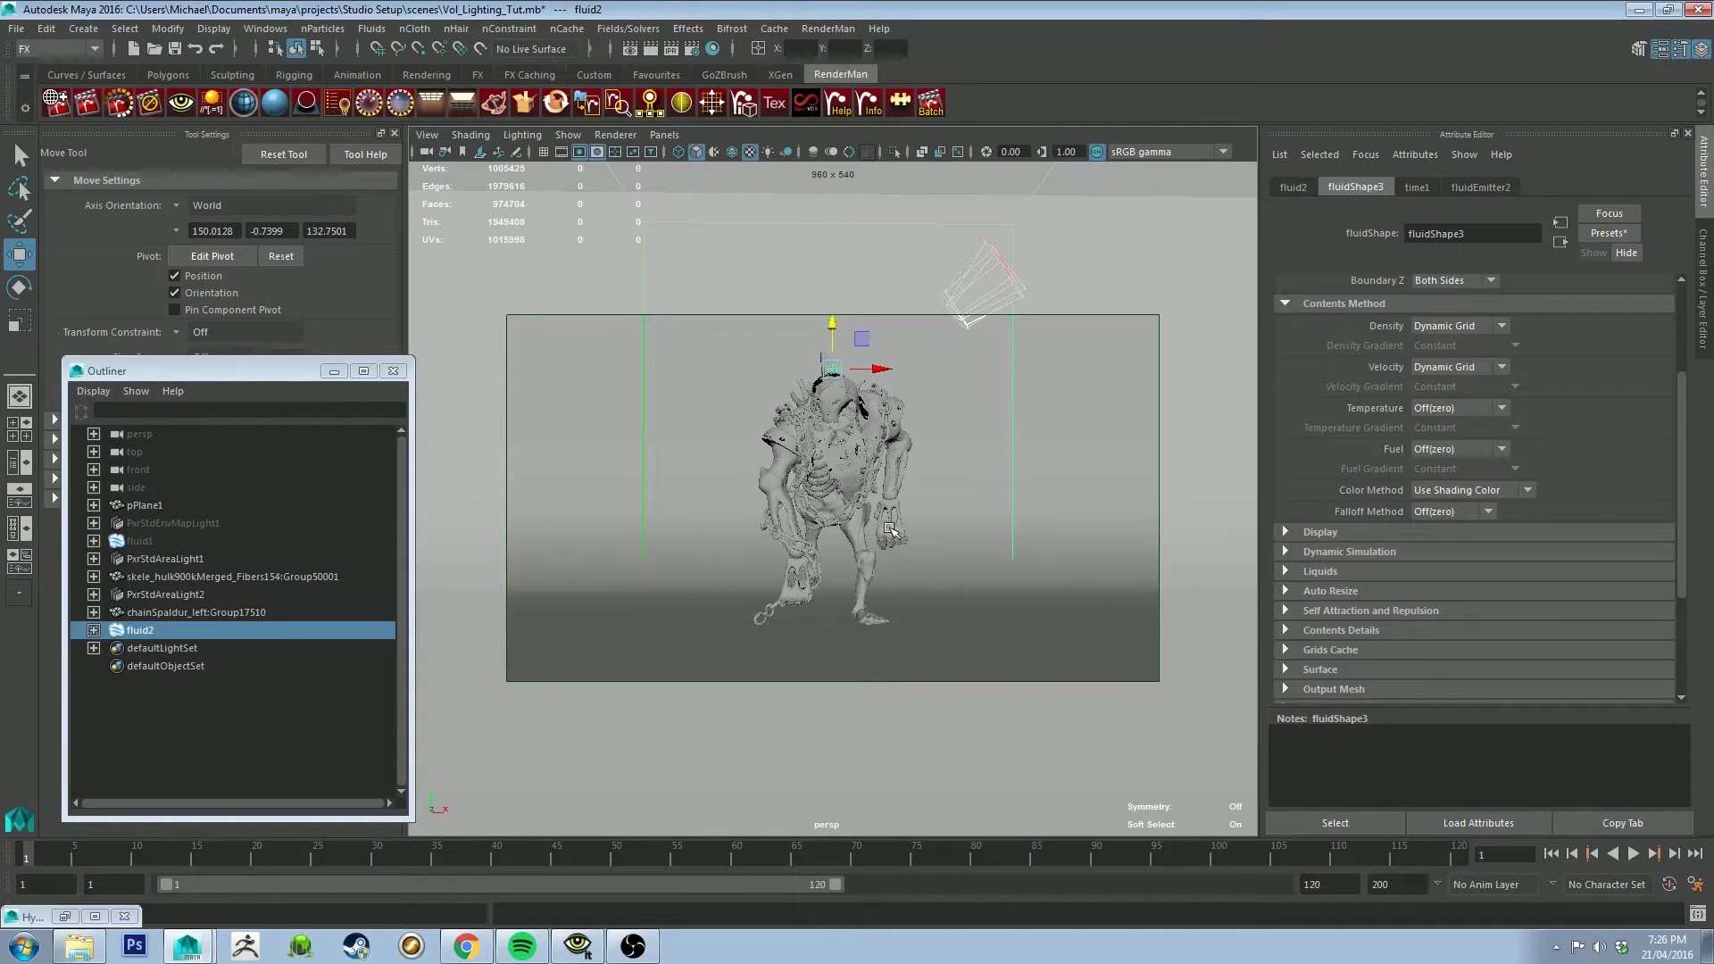
alt+right_drag(860, 499, 928, 460)
alt+middle_drag(960, 343, 887, 455)
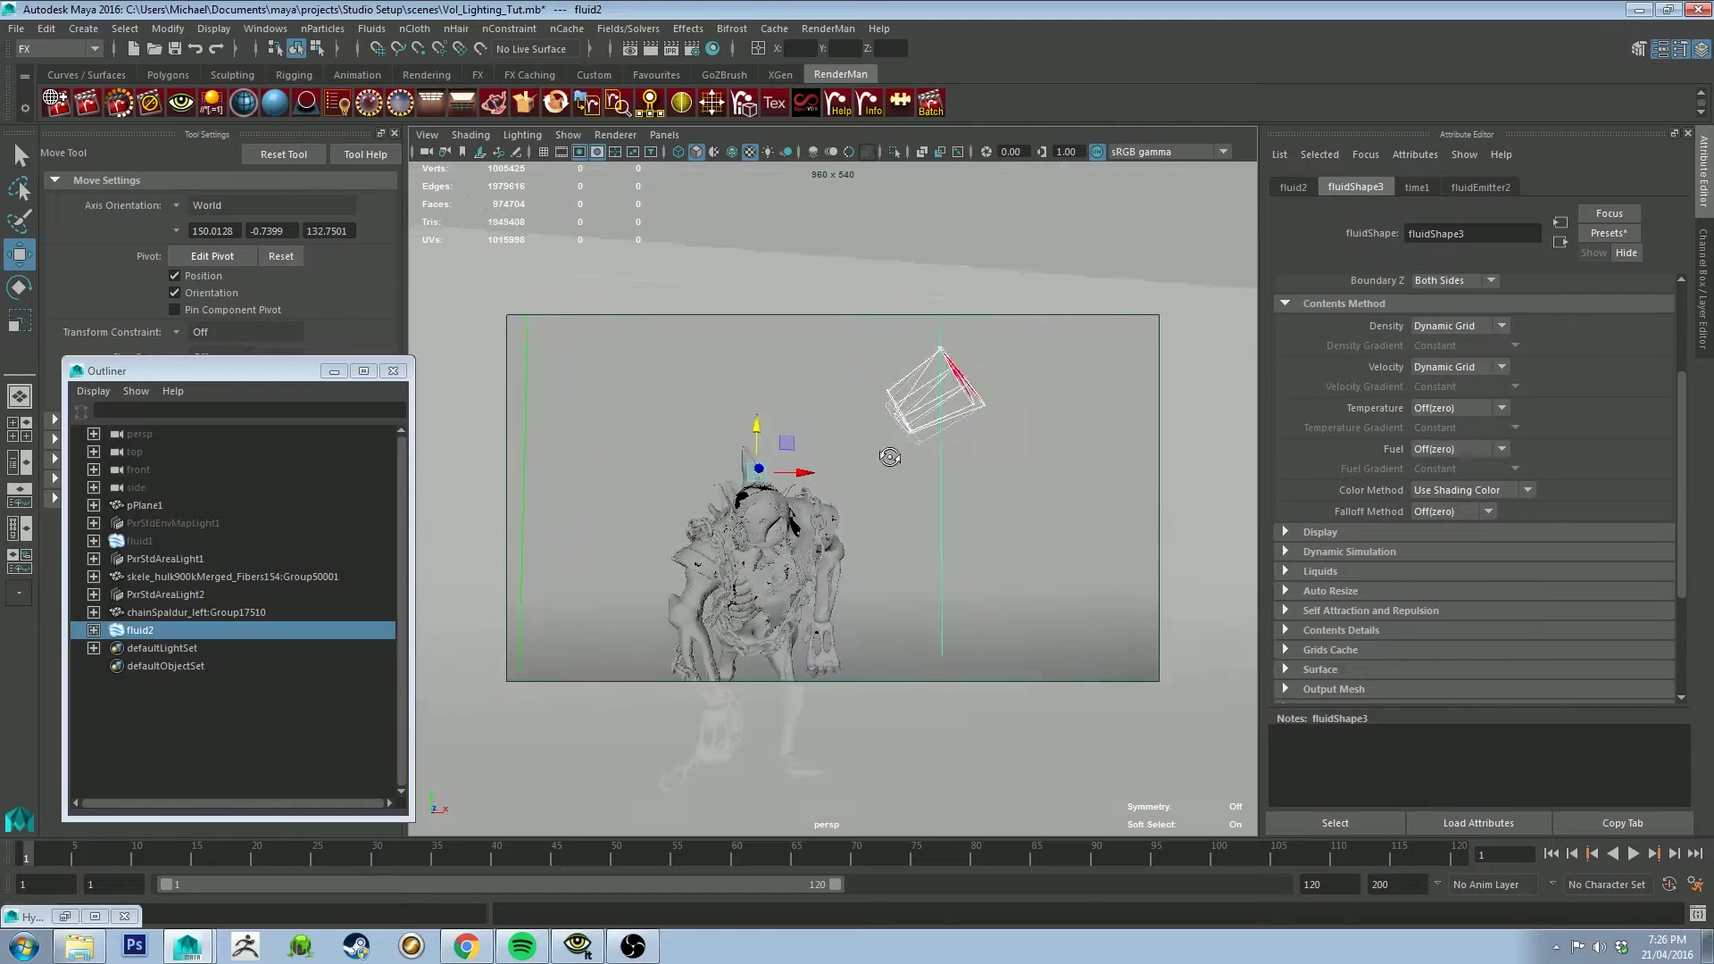
alt+drag(887, 456, 814, 433)
alt+drag(796, 507, 801, 470)
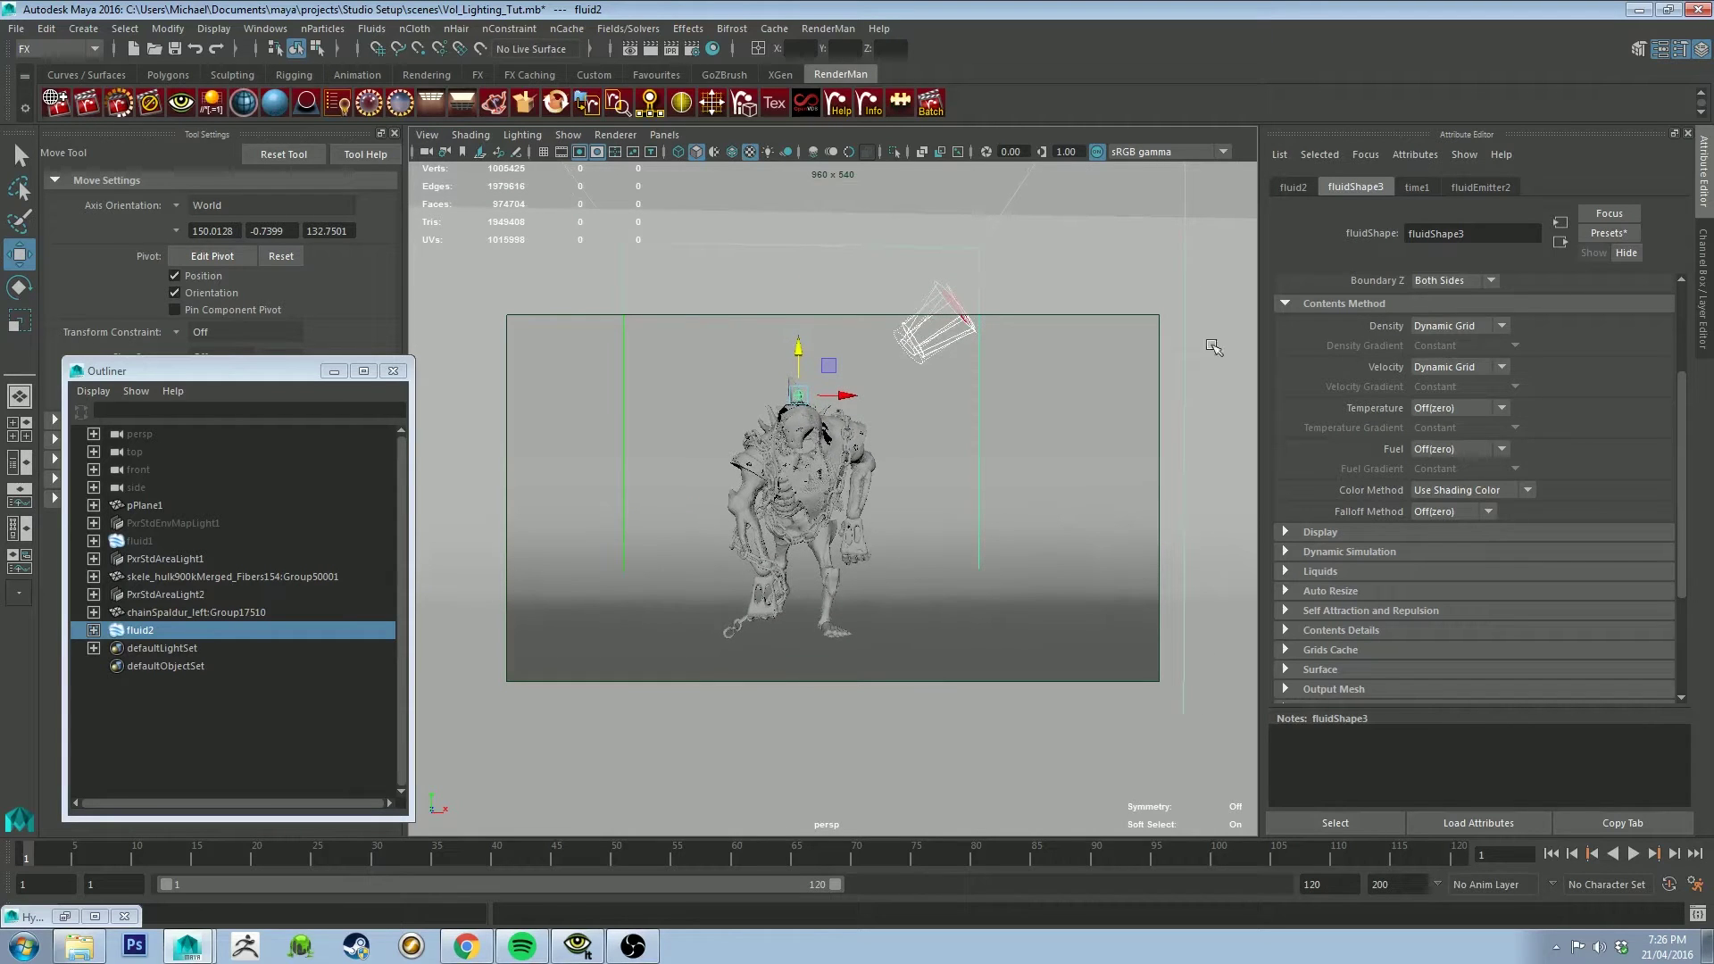
Step: Set the fluid container's Density contents method to Gradient
scroll(1545, 429, up, 3)
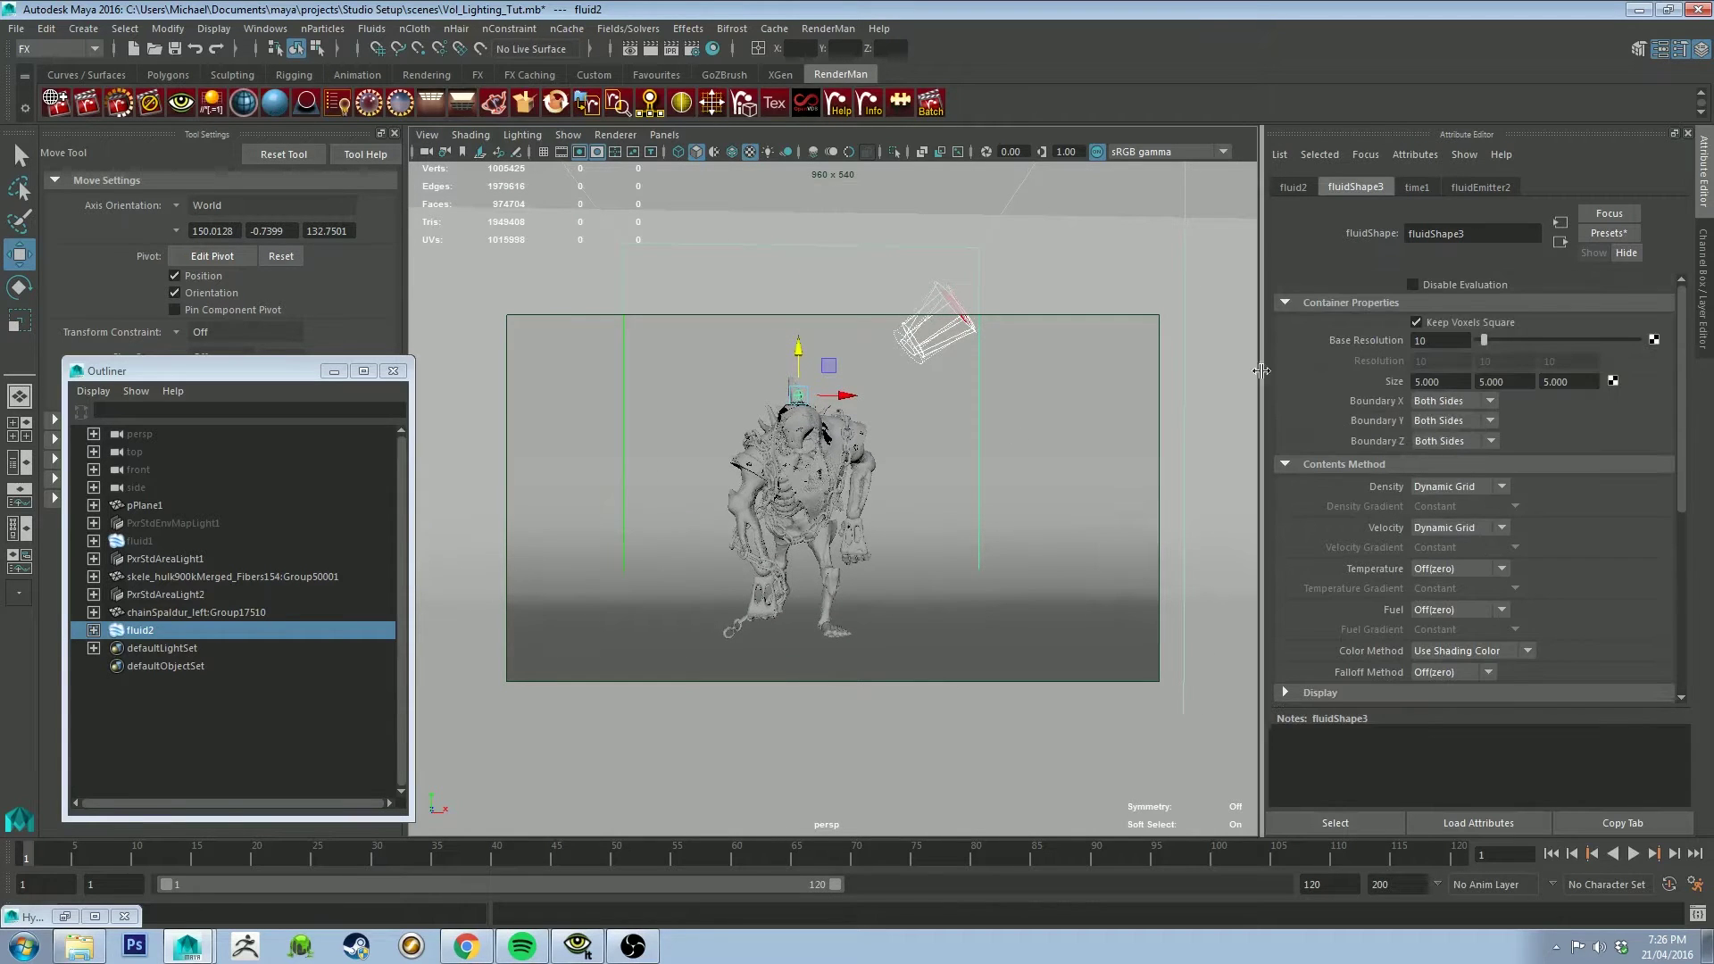
click(157, 632)
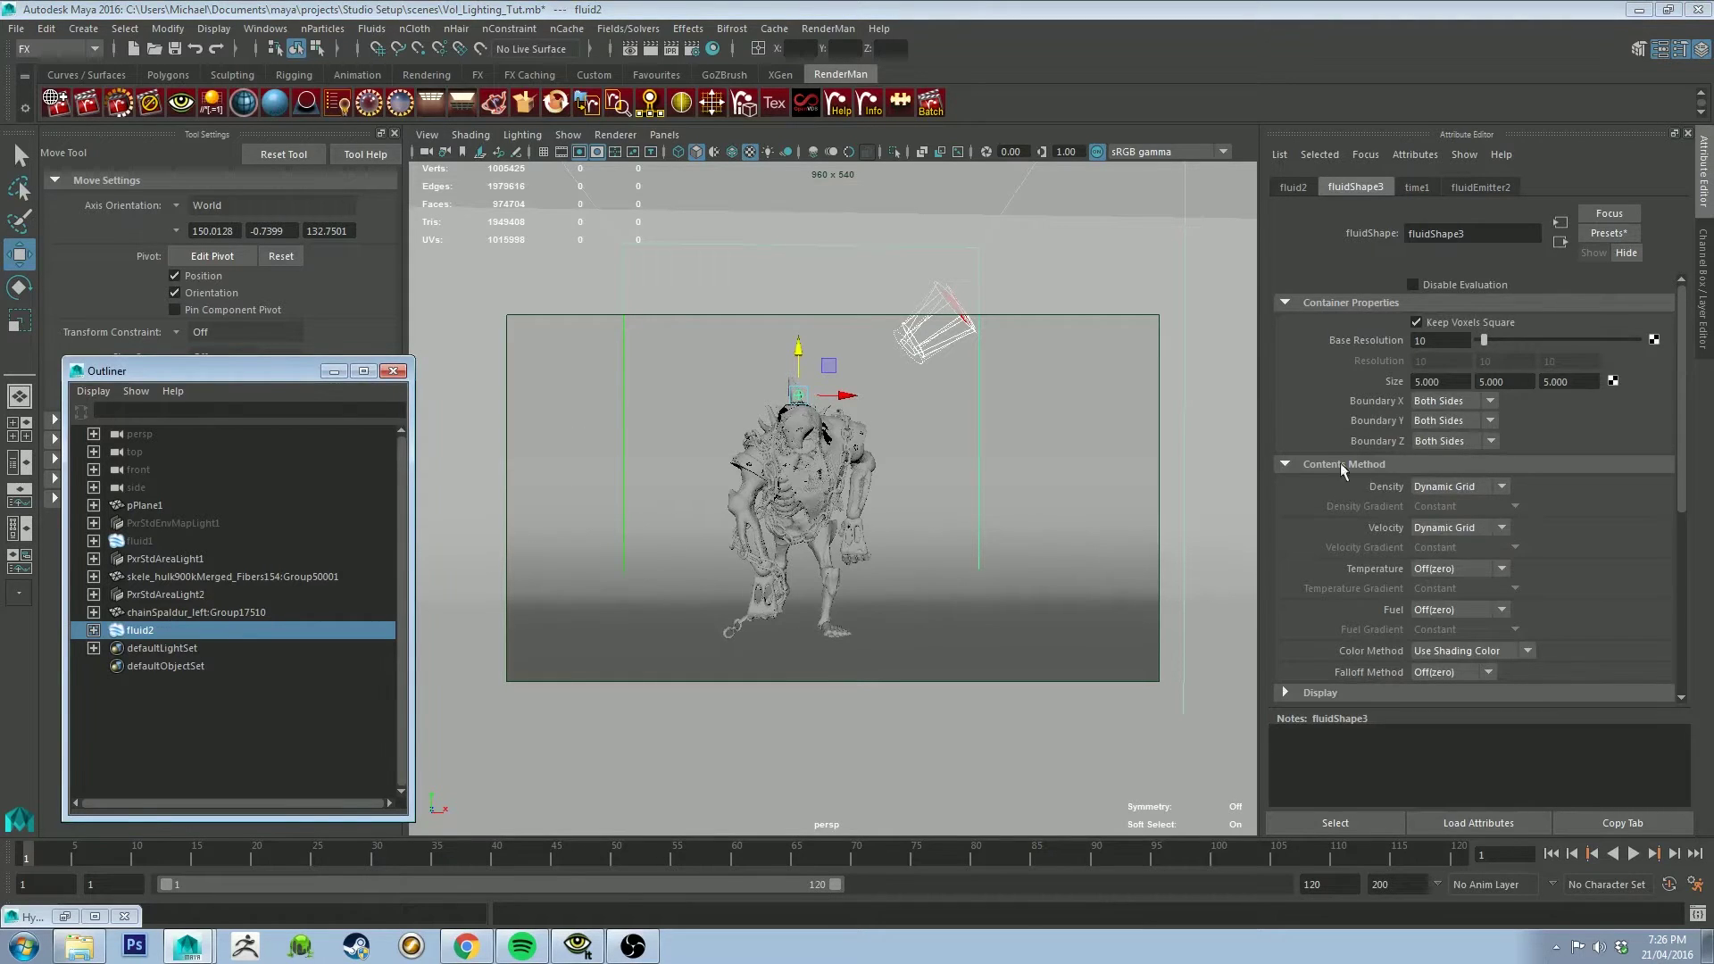
click(1492, 493)
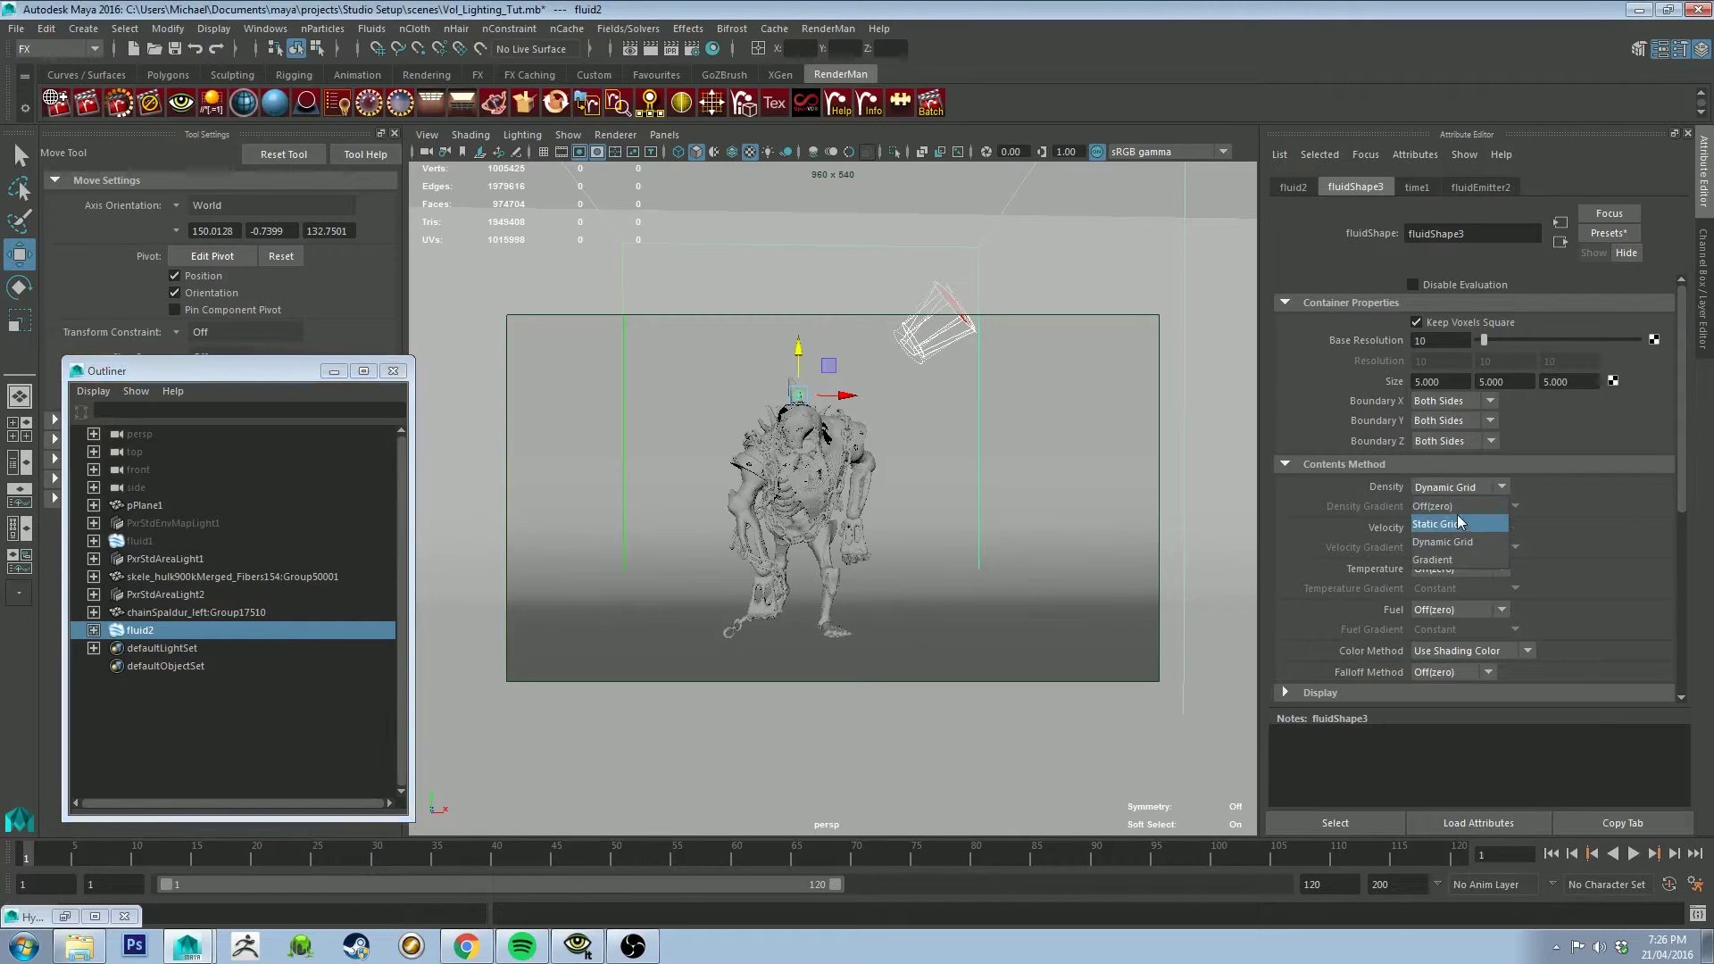
click(1437, 560)
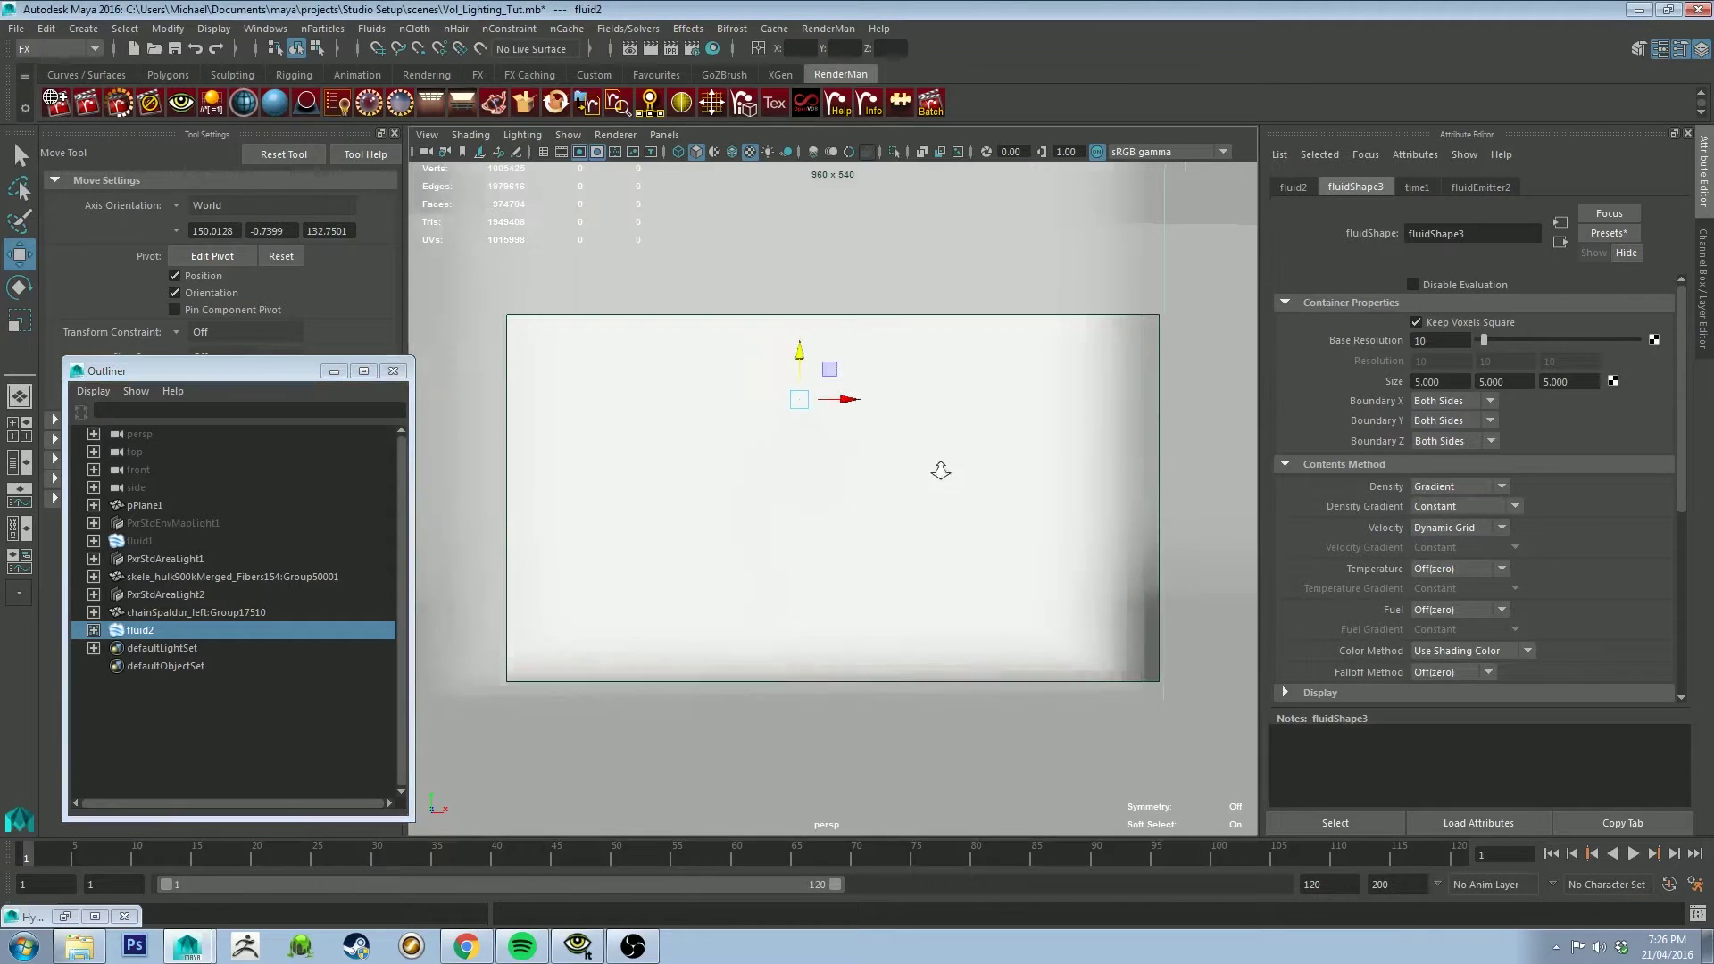
Step: Set the fluid container's Density Gradient to Y Gradient
alt+right_drag(941, 471, 822, 351)
mouse_move(849, 375)
alt+mouse_down()
mouse_move(956, 413)
mouse_move(872, 411)
mouse_move(849, 382)
alt+mouse_up()
alt+right_drag(849, 382, 899, 489)
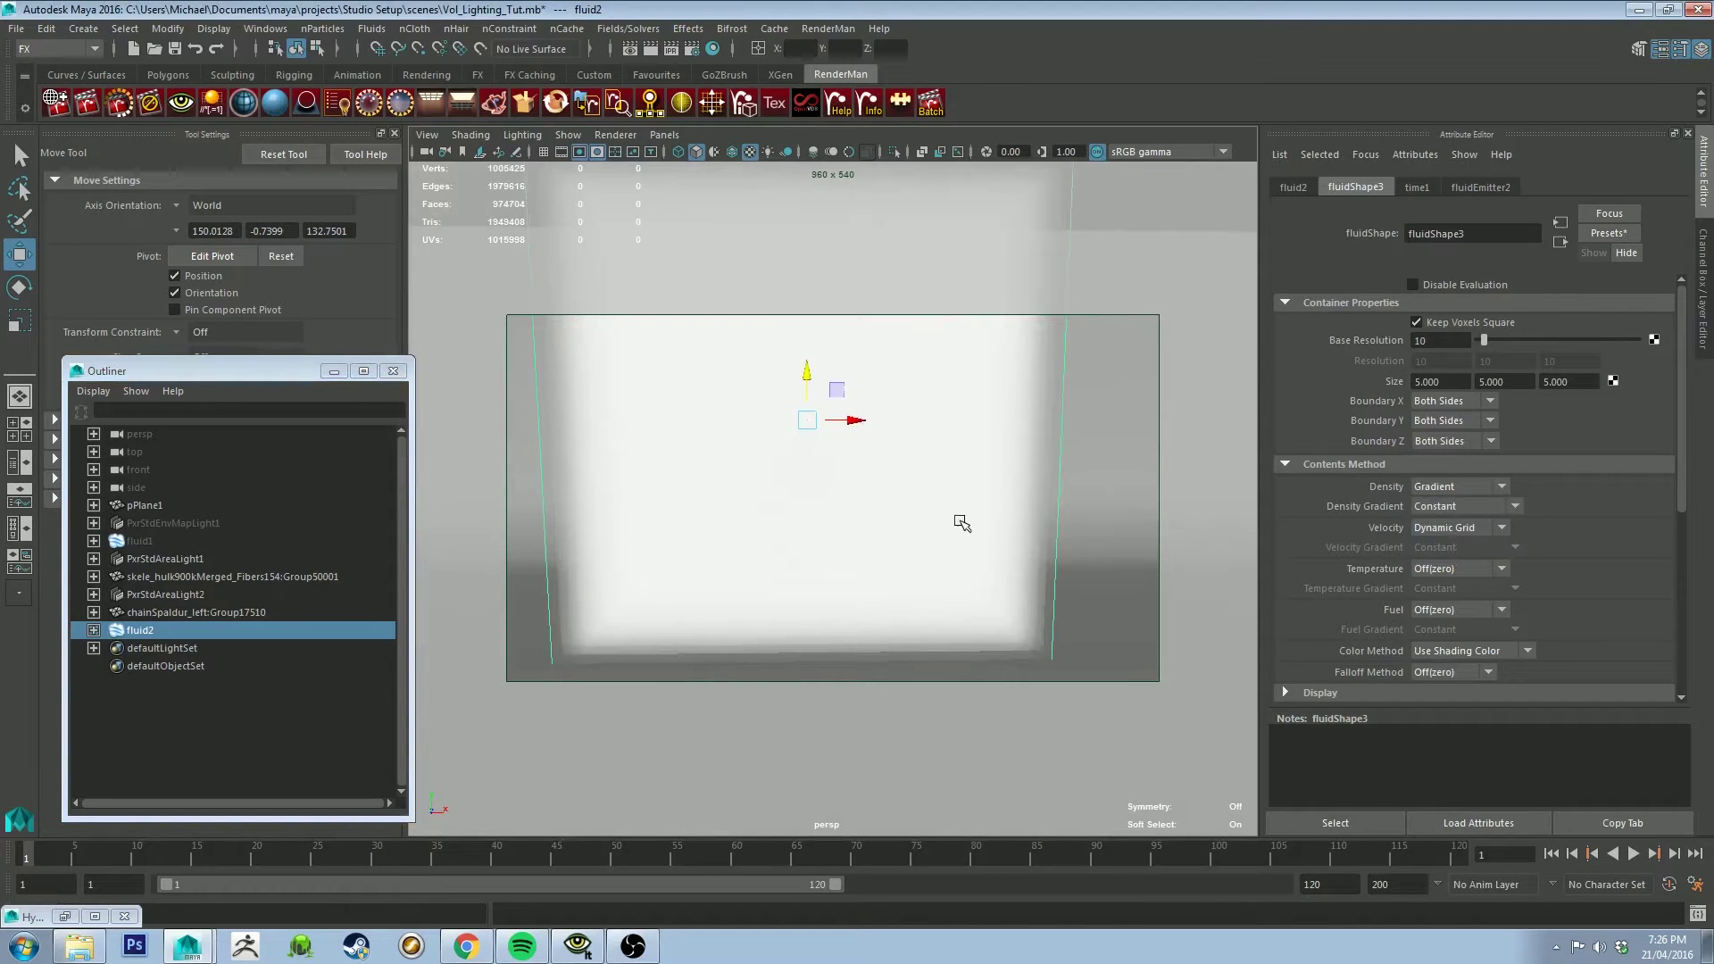
click(1429, 507)
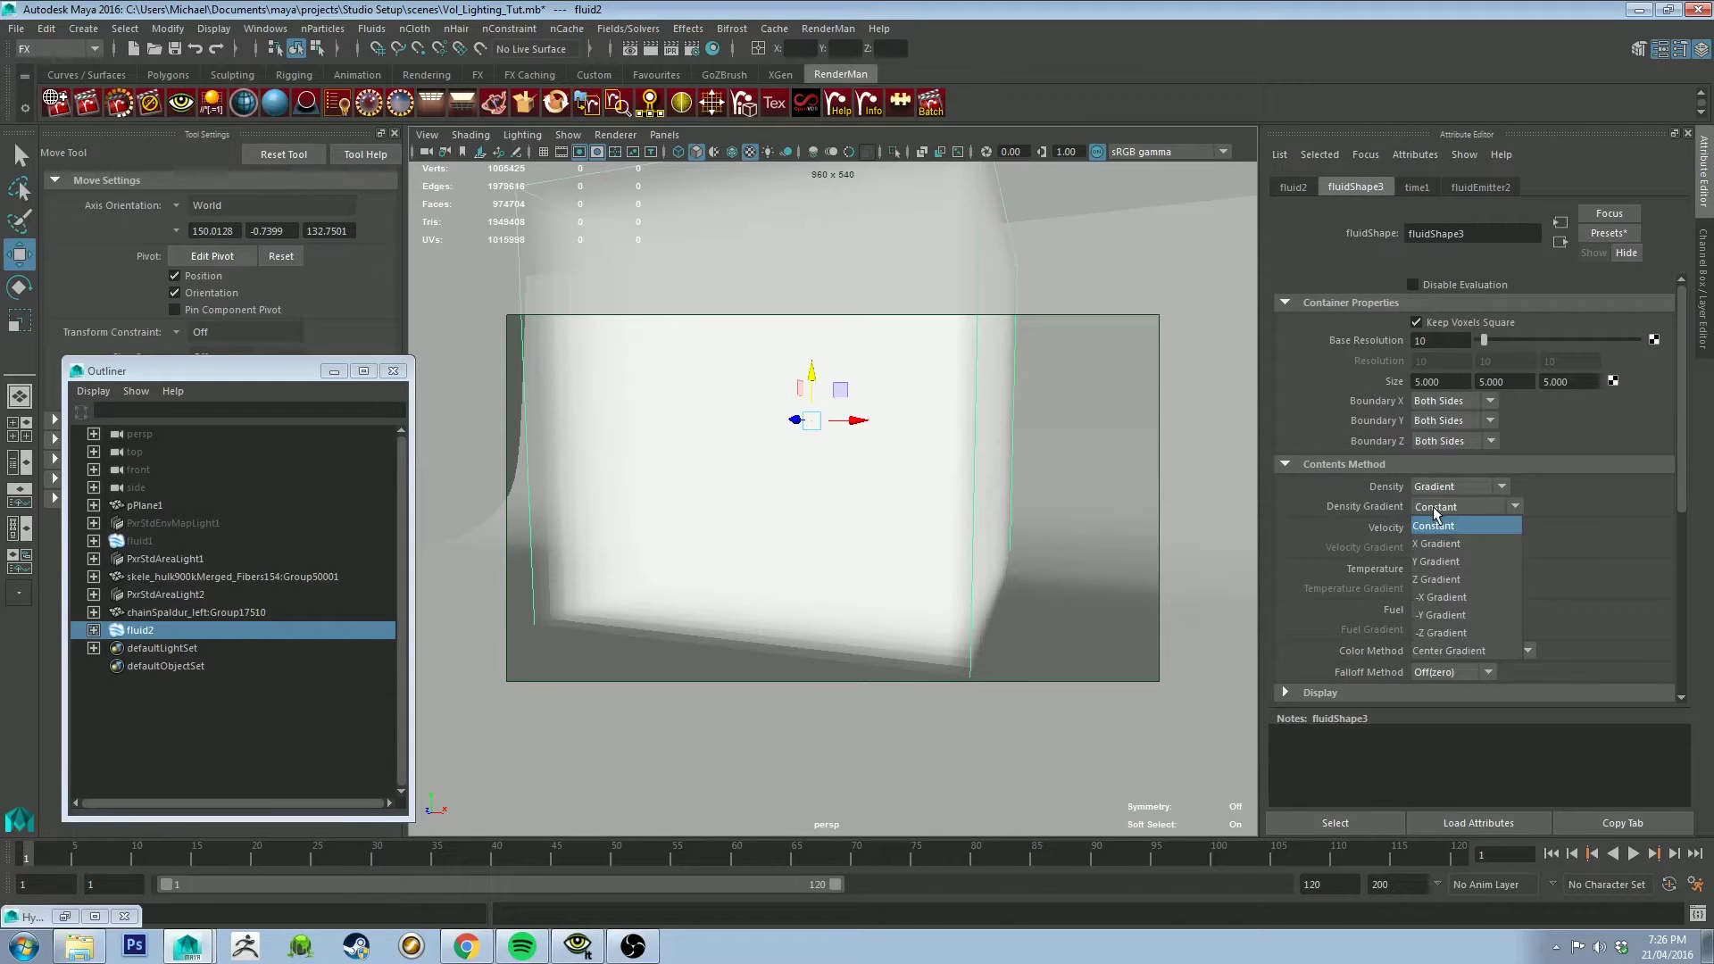
click(1455, 562)
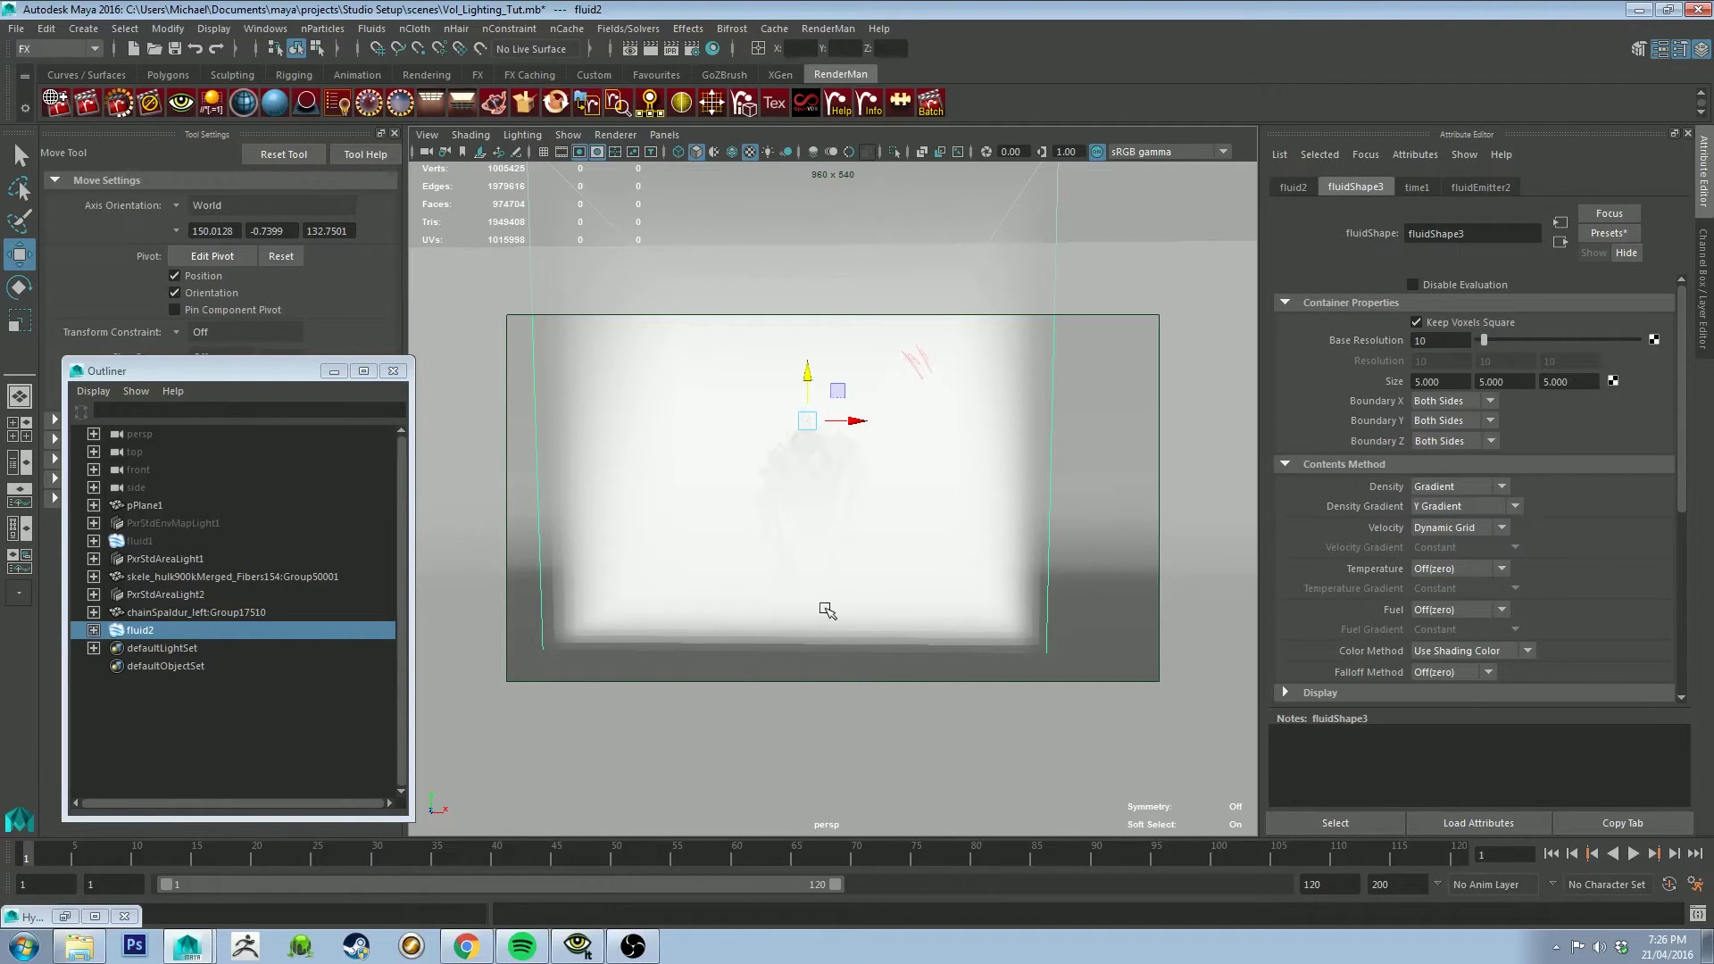
Step: Lower the fluid container until its center sits at the creature's chest, and select the backdrop plane
scroll(826, 610, down, 3)
alt+drag(830, 520, 738, 490)
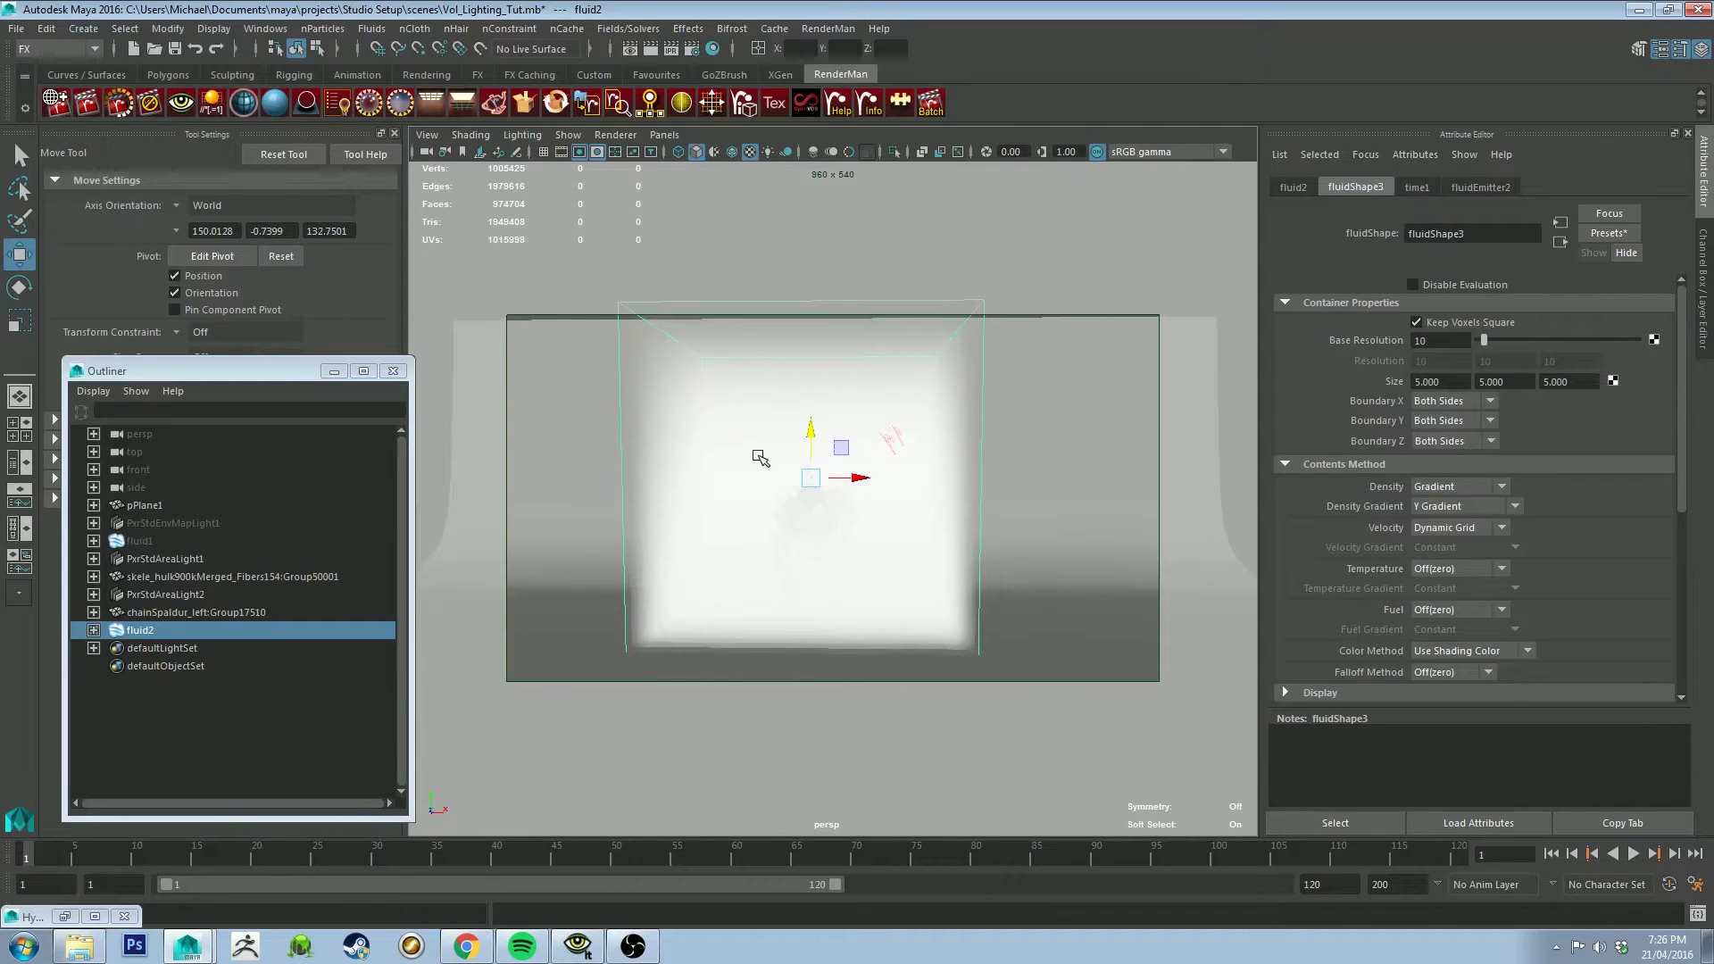
alt+drag(762, 437, 768, 425)
alt+right_drag(768, 425, 809, 466)
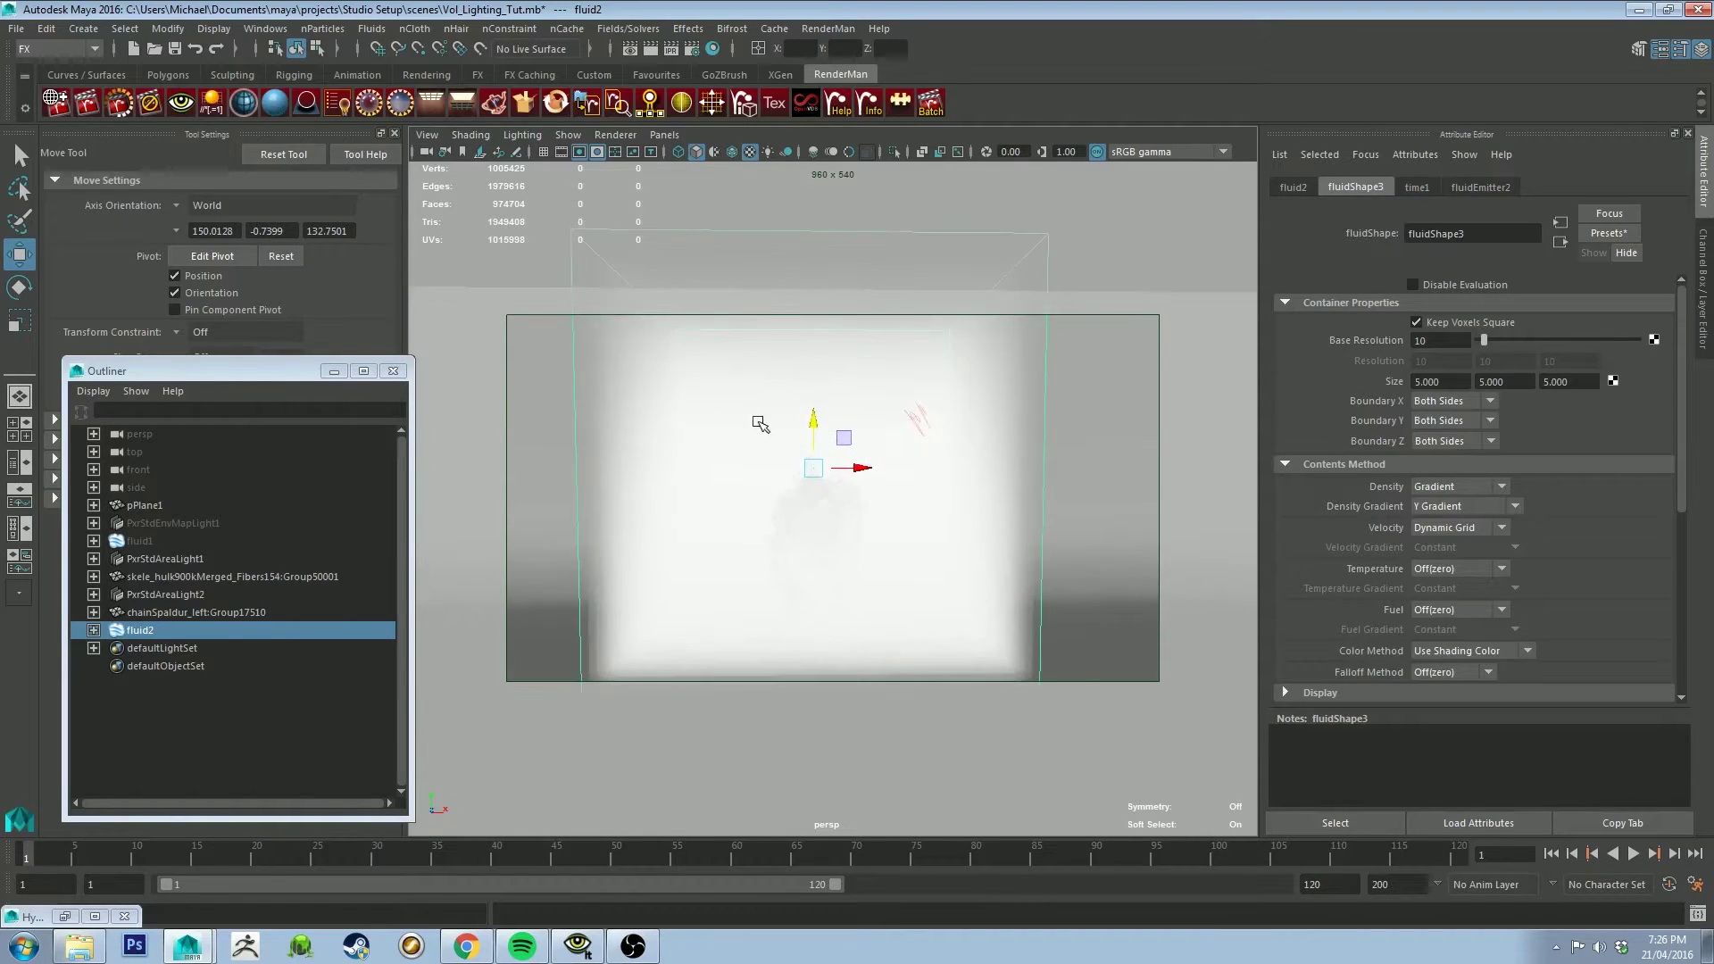
drag(809, 413, 864, 475)
scroll(815, 526, up, 4)
alt+drag(886, 536, 827, 475)
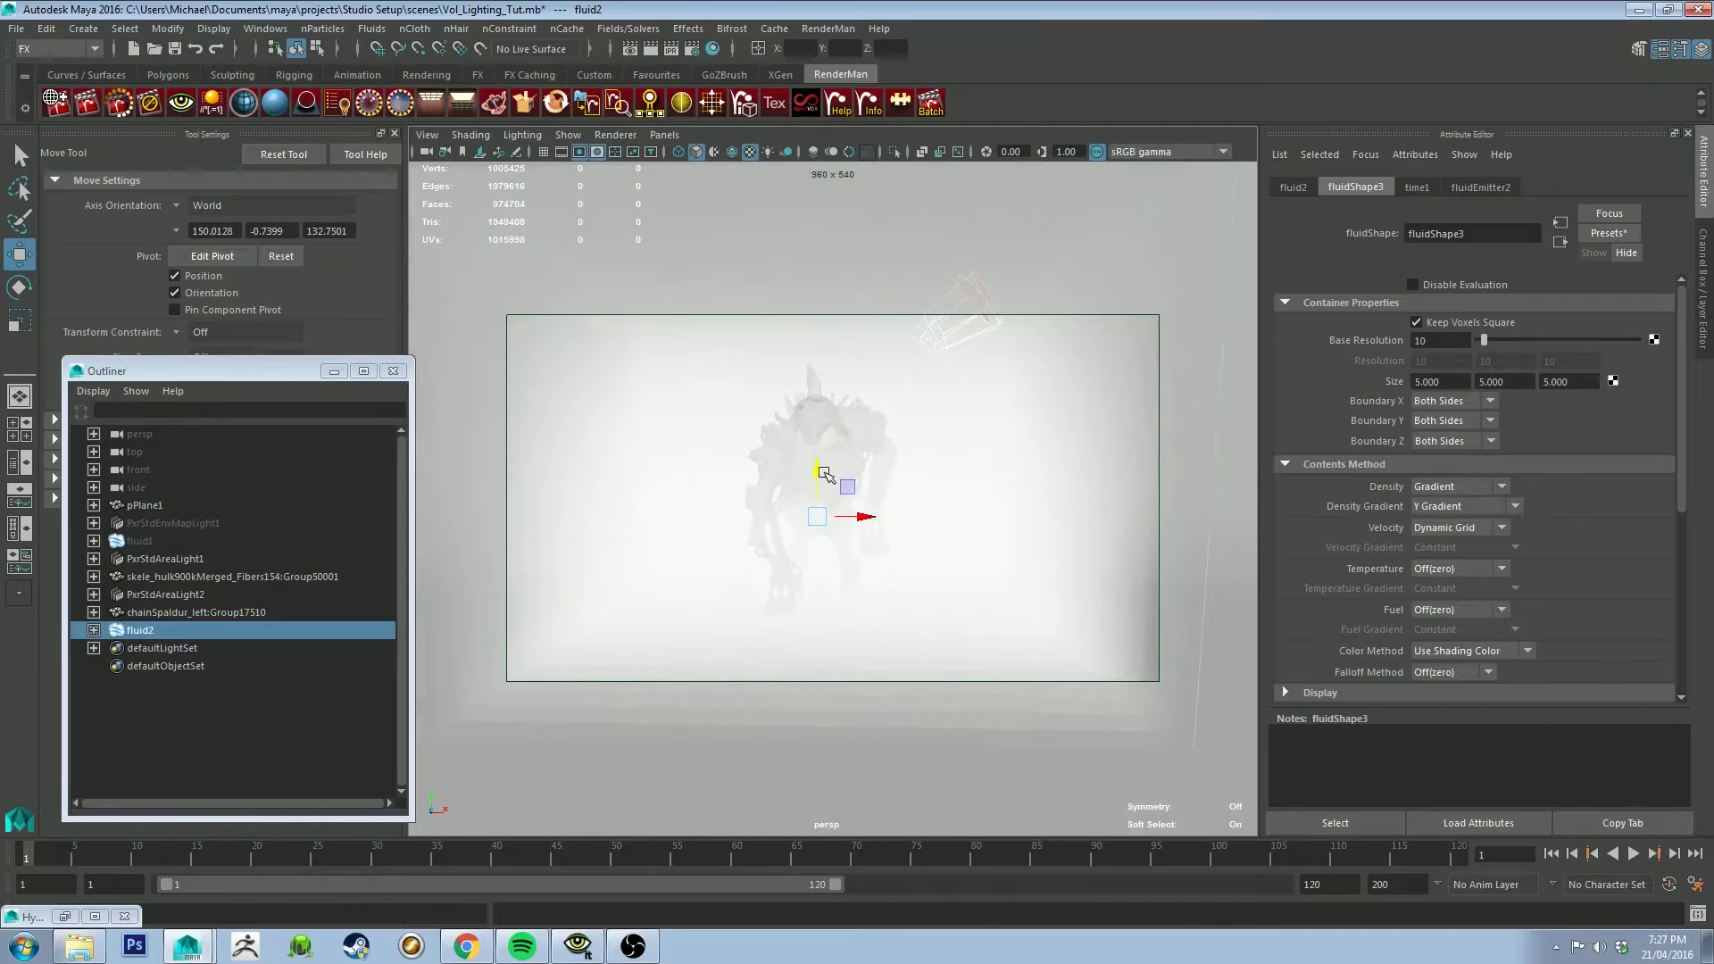
click(837, 447)
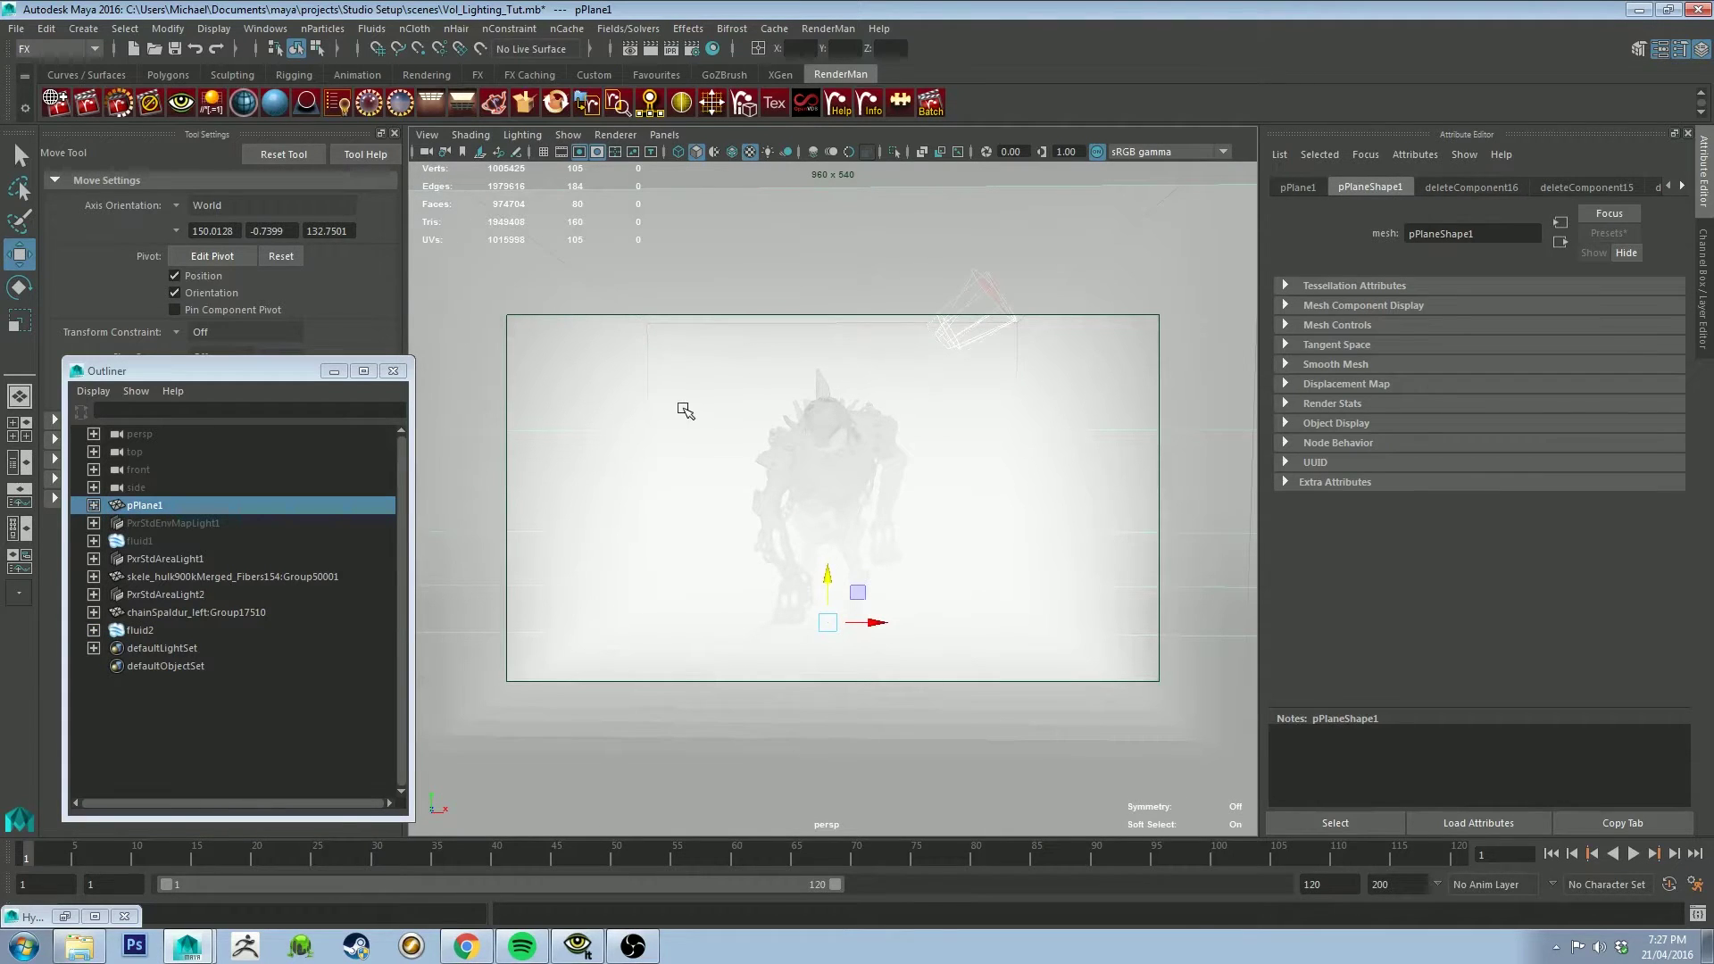
mouse_move(684, 410)
alt+mouse_down()
mouse_move(780, 402)
mouse_move(697, 410)
alt+mouse_up()
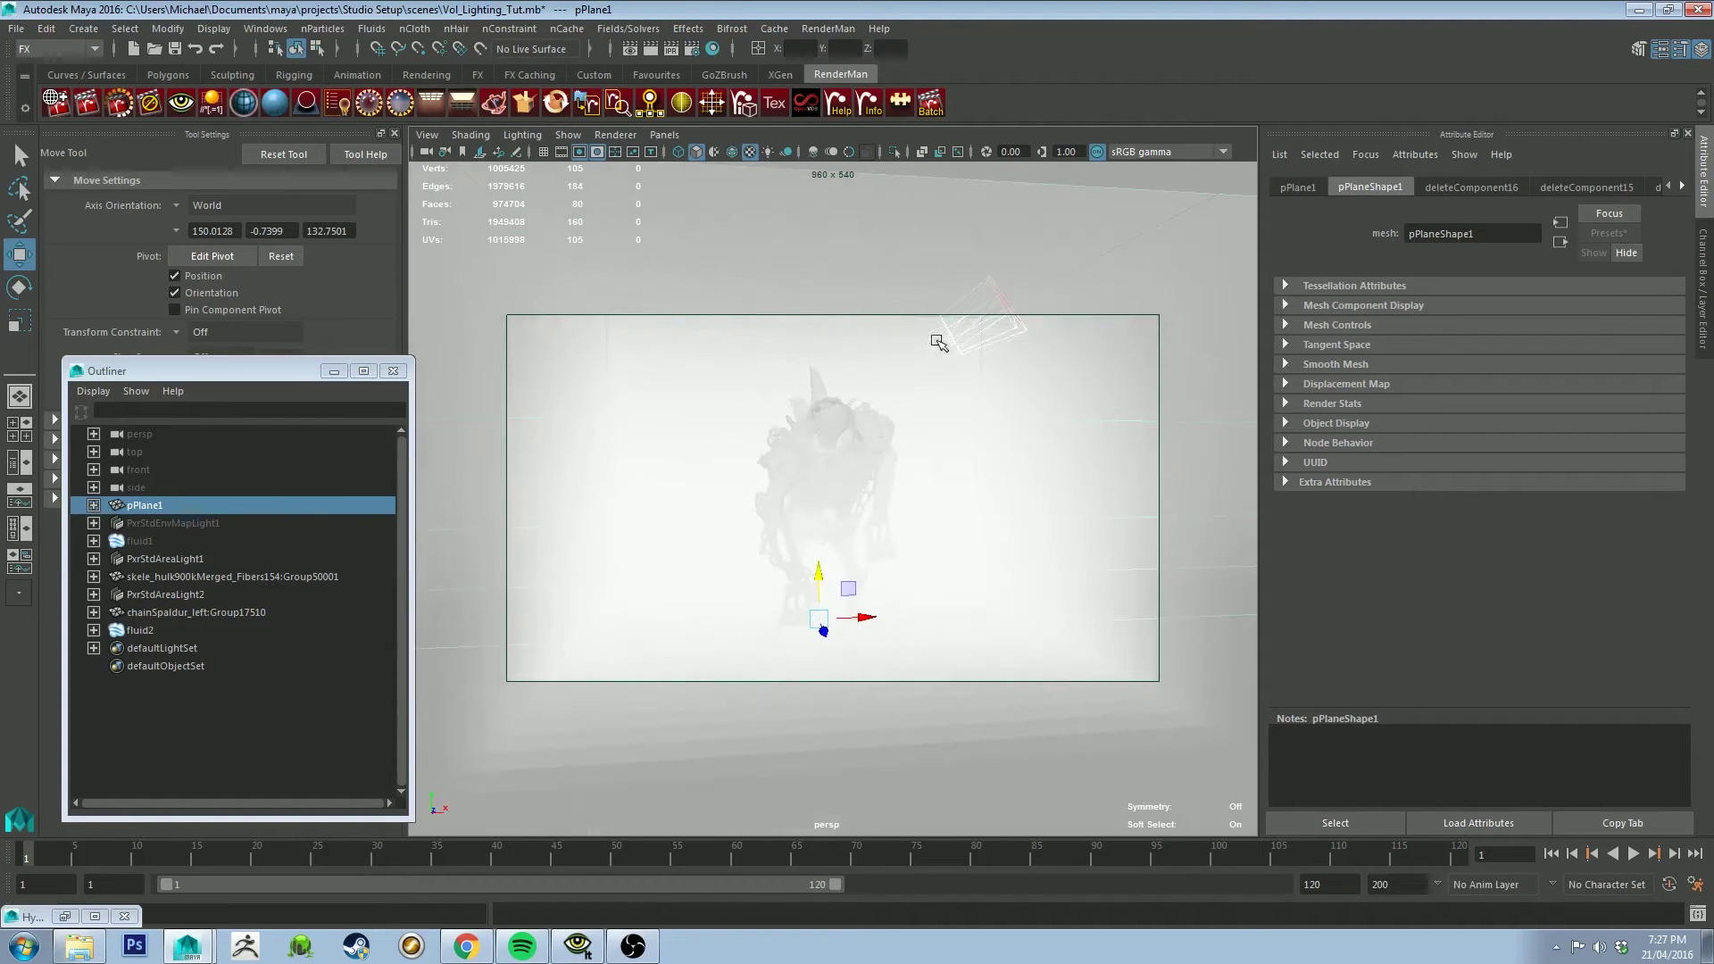
alt+drag(939, 343, 885, 376)
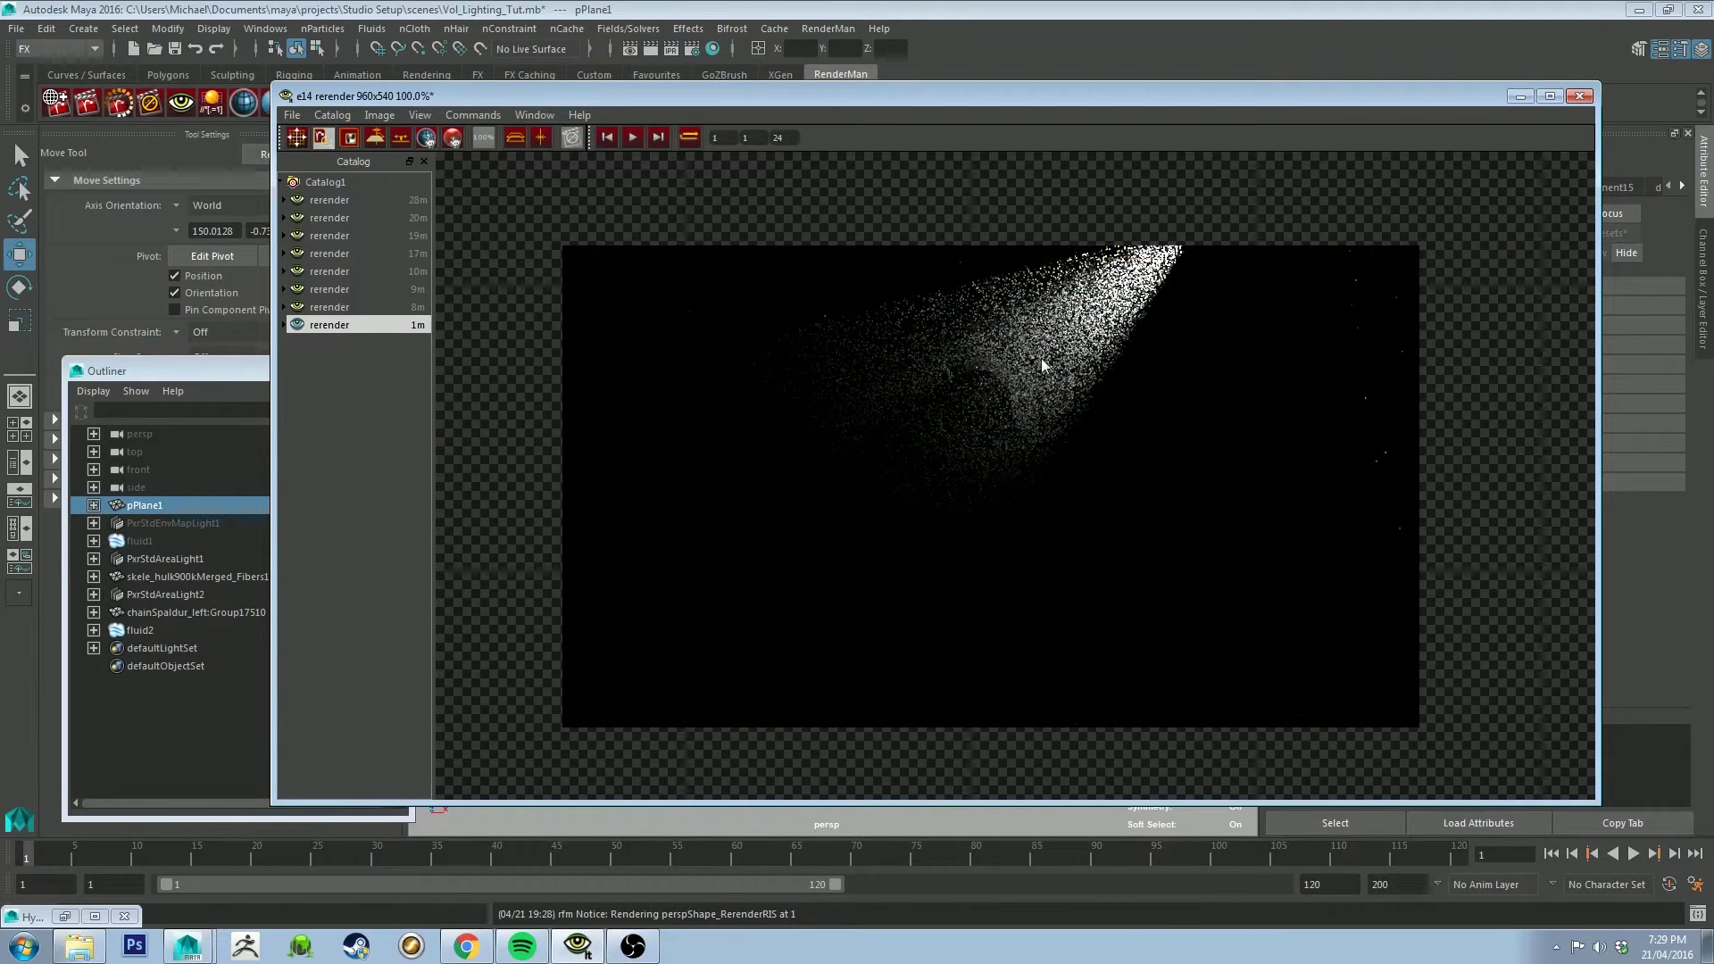
Step: Set the test render's image color space to sRGB and clear the render window away from the viewport
scroll(1037, 355, up, 2)
scroll(1037, 351, down, 4)
scroll(1038, 349, up, 2)
scroll(1037, 350, up, 1)
scroll(1031, 337, down, 2)
scroll(1010, 334, up, 1)
click(398, 116)
mouse_move(422, 115)
mouse_move(499, 355)
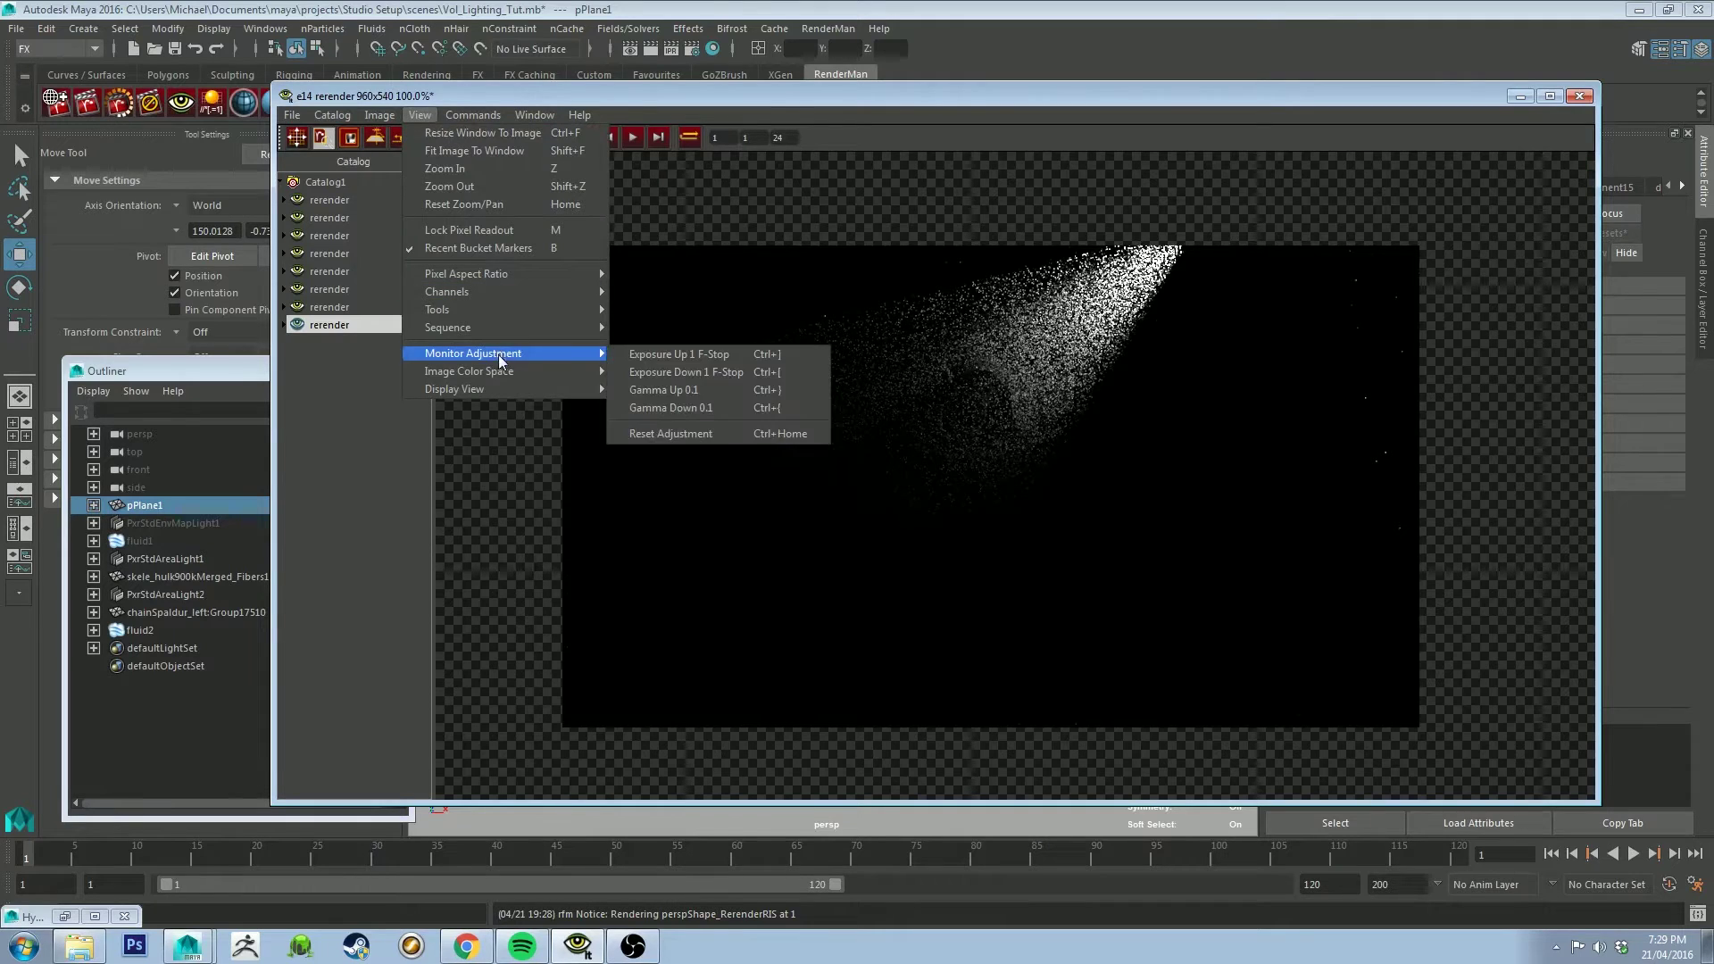
mouse_move(590, 371)
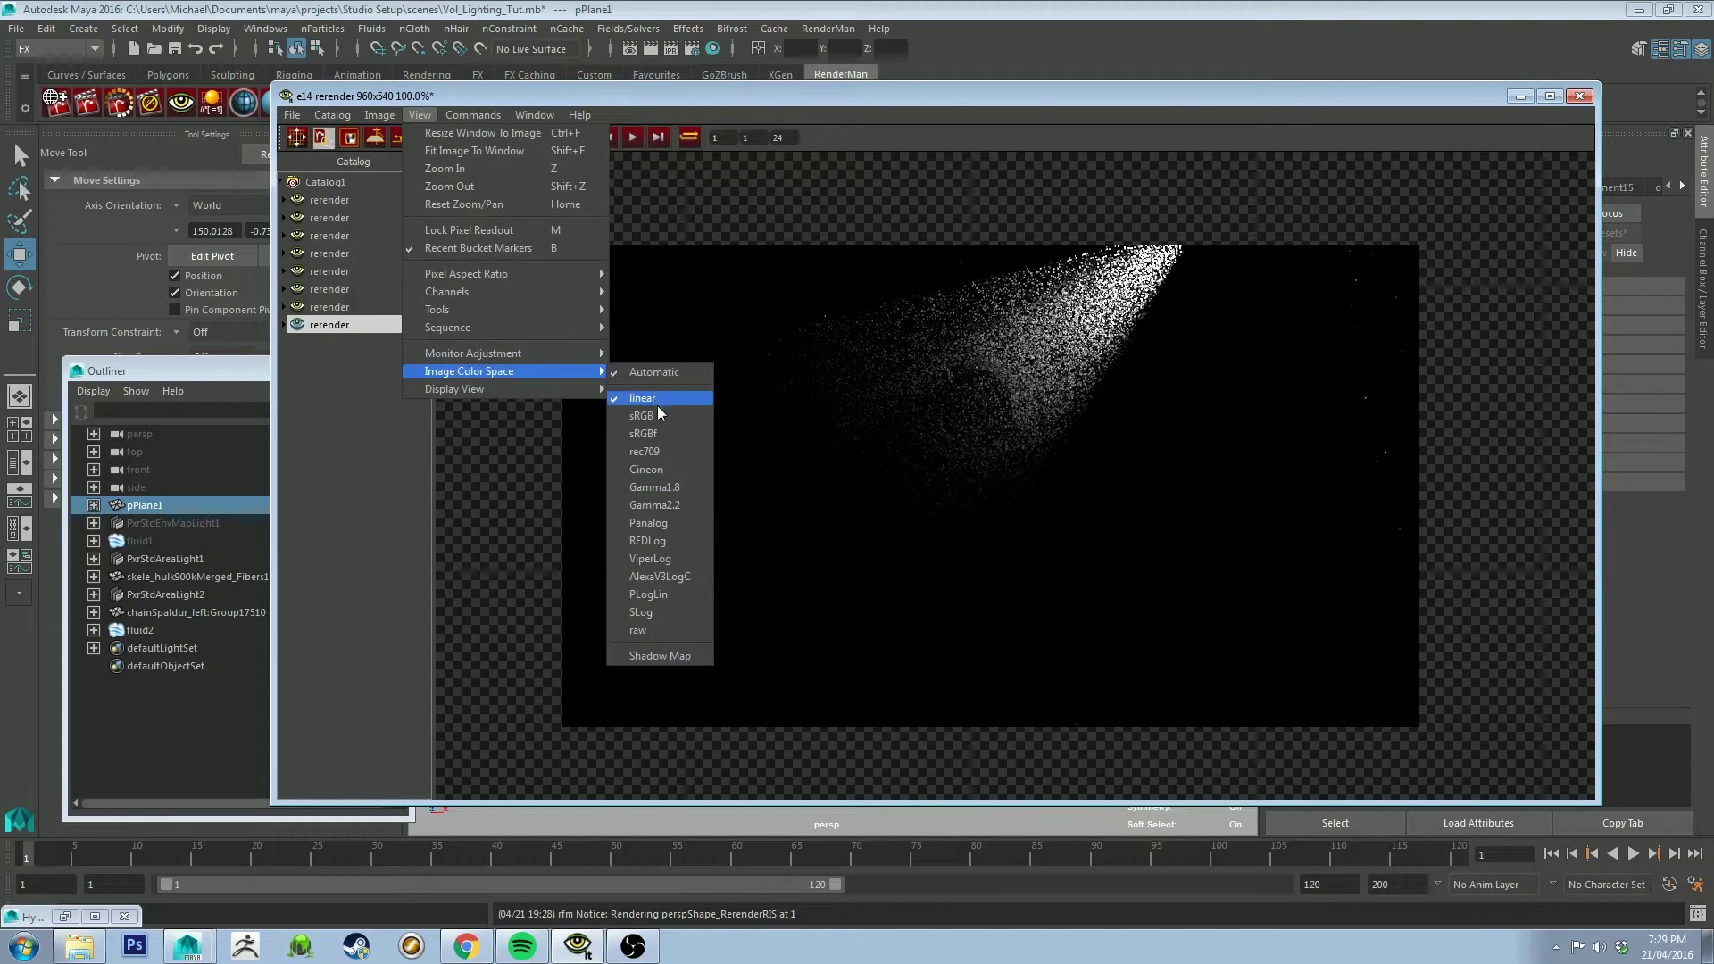
click(659, 415)
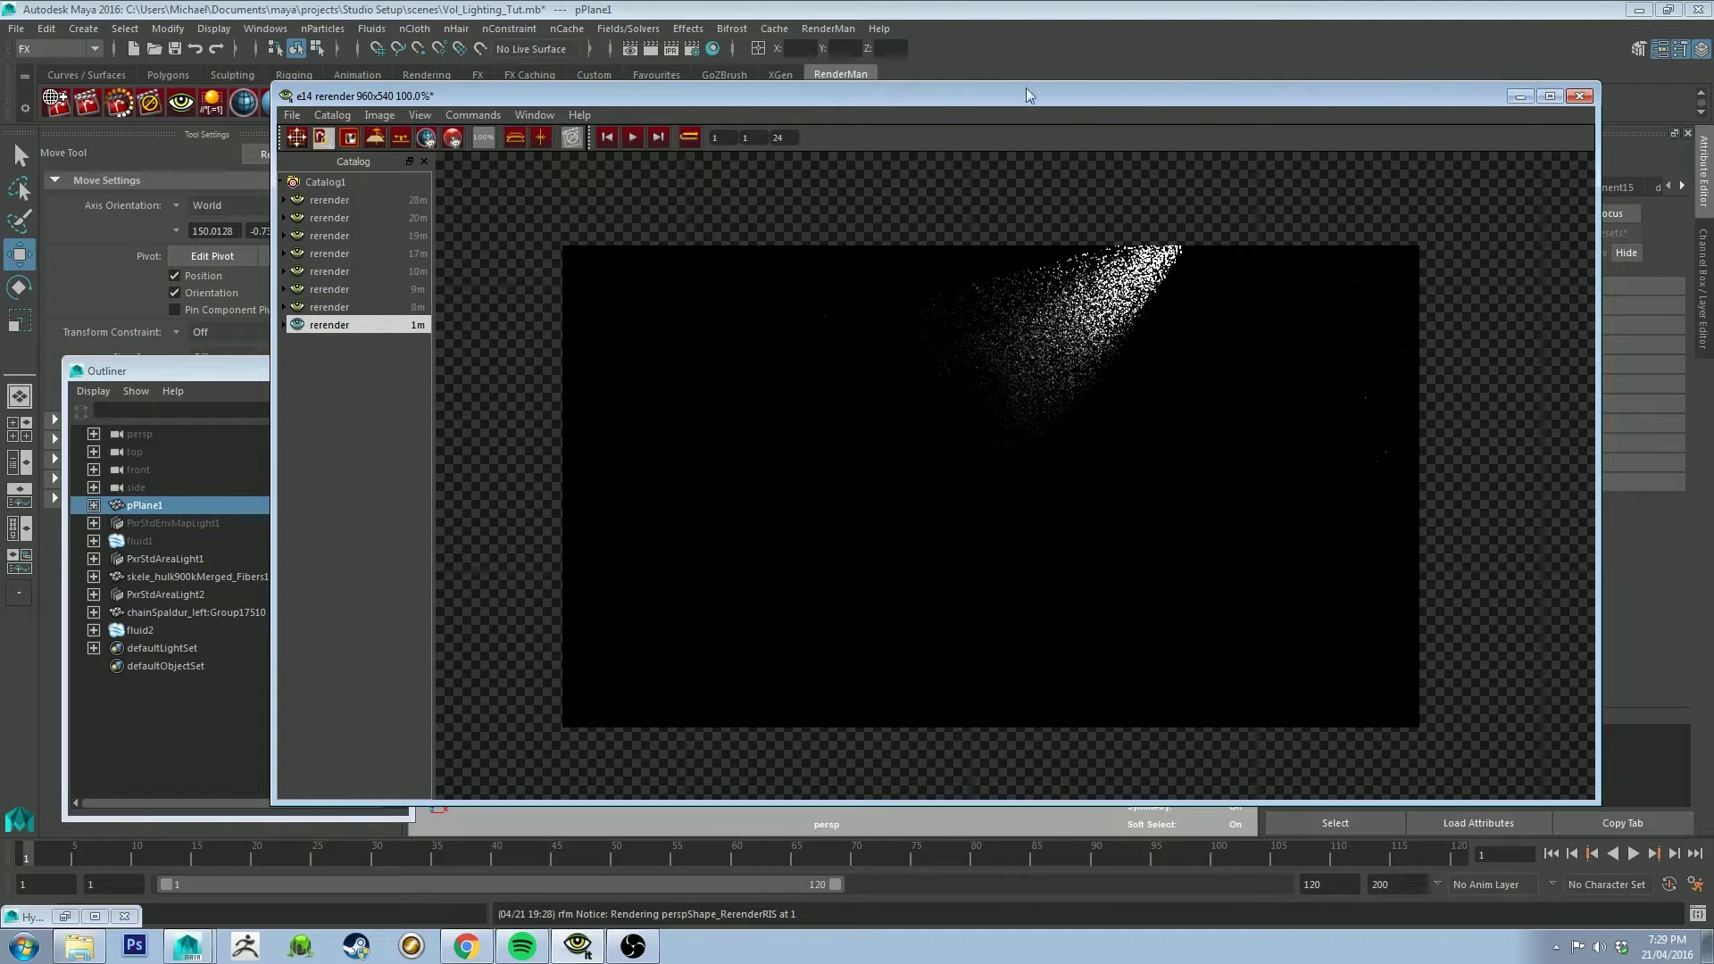
drag(912, 98, 1713, 130)
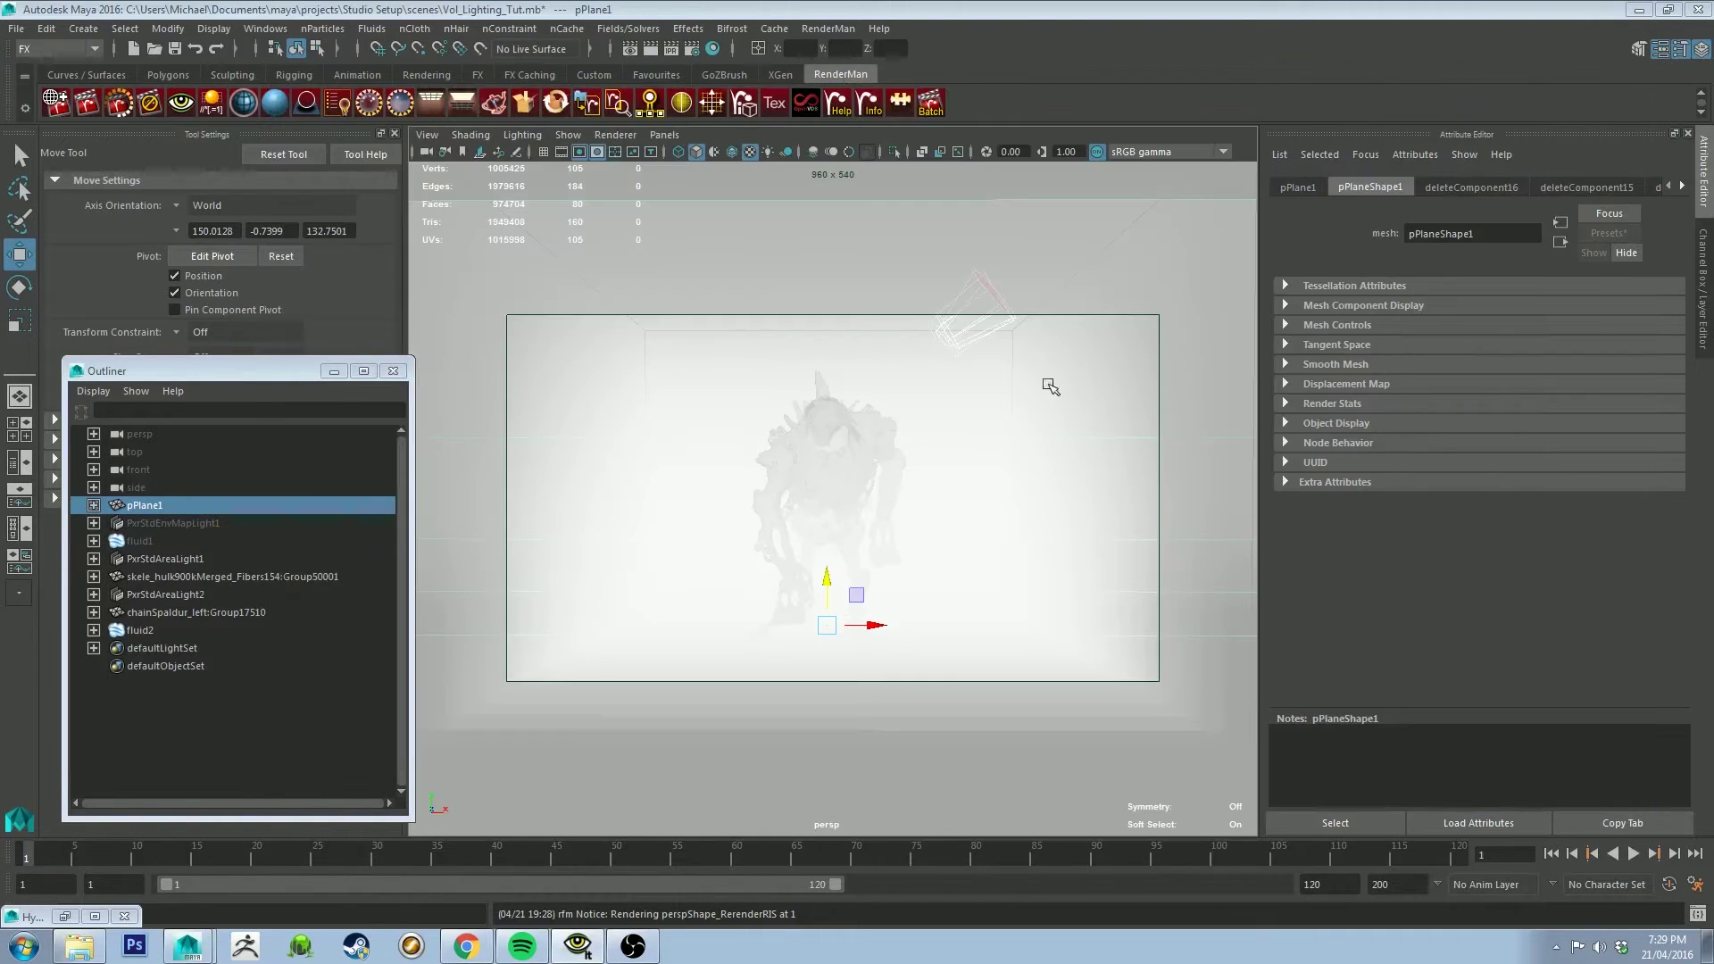
Step: Try to move the backdrop plane along the Z axis by about -5.67 units, and undo the move
alt+drag(708, 413, 655, 645)
key(ctrl+z)
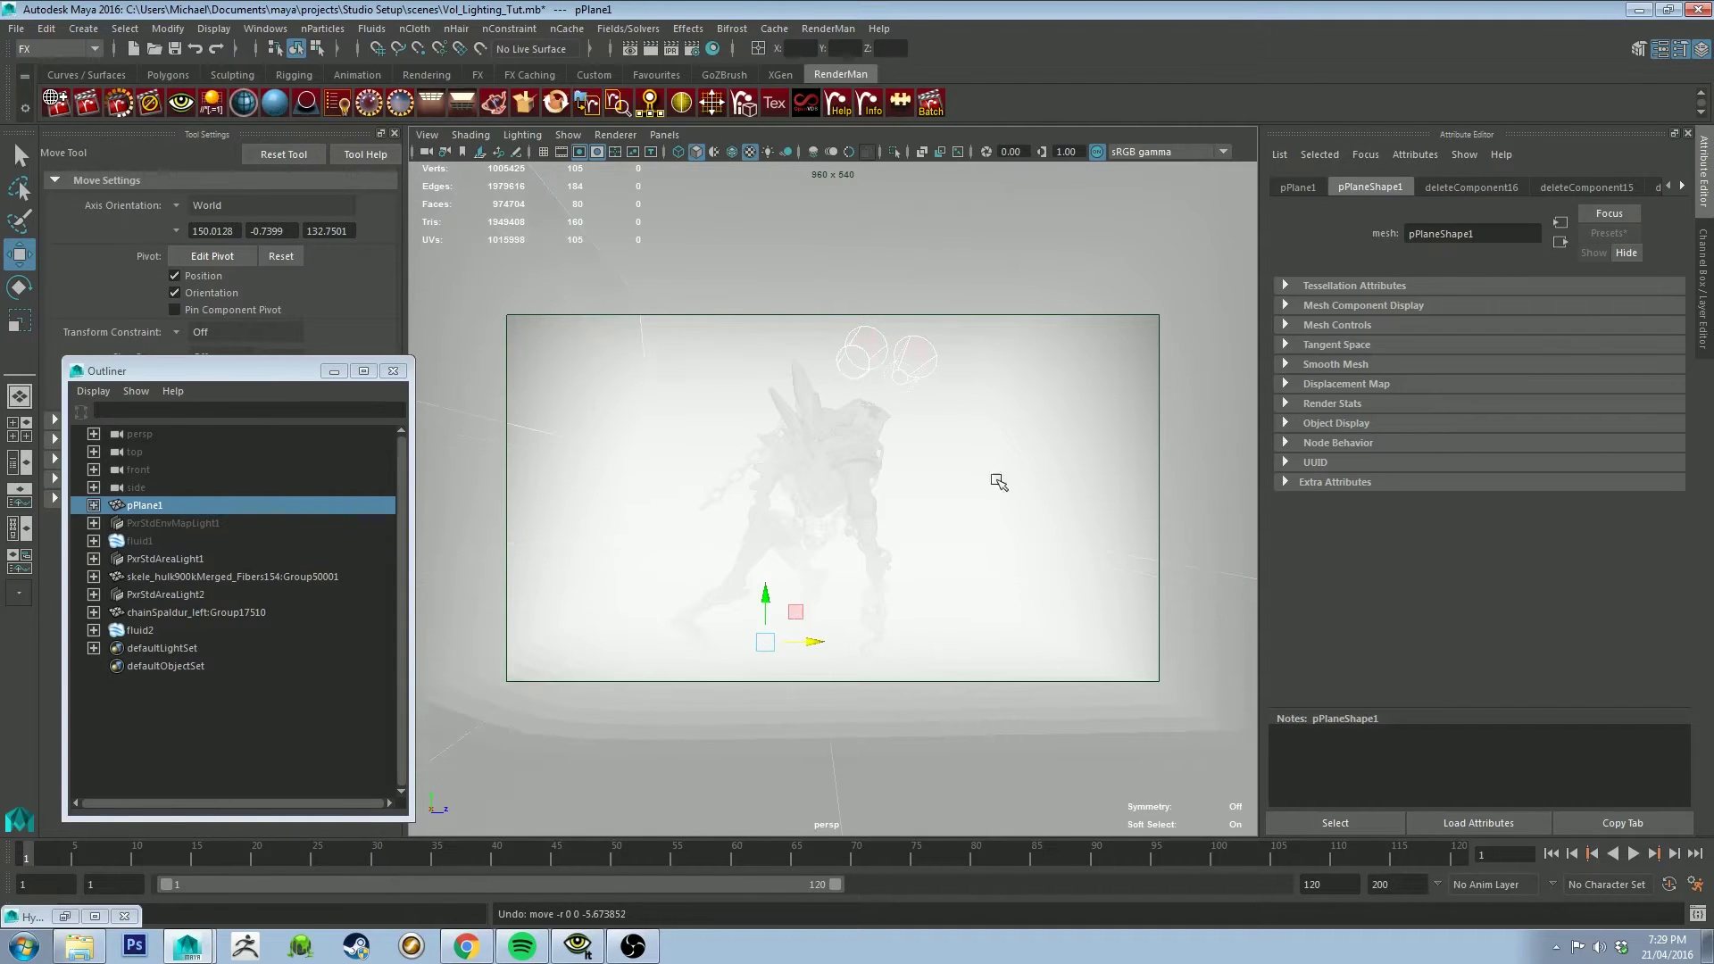
Step: Select the fluid container around the creature and examine how its density gradient covers the scene from several angles
alt+right_drag(1064, 465, 999, 447)
click(998, 438)
drag(1121, 401, 950, 478)
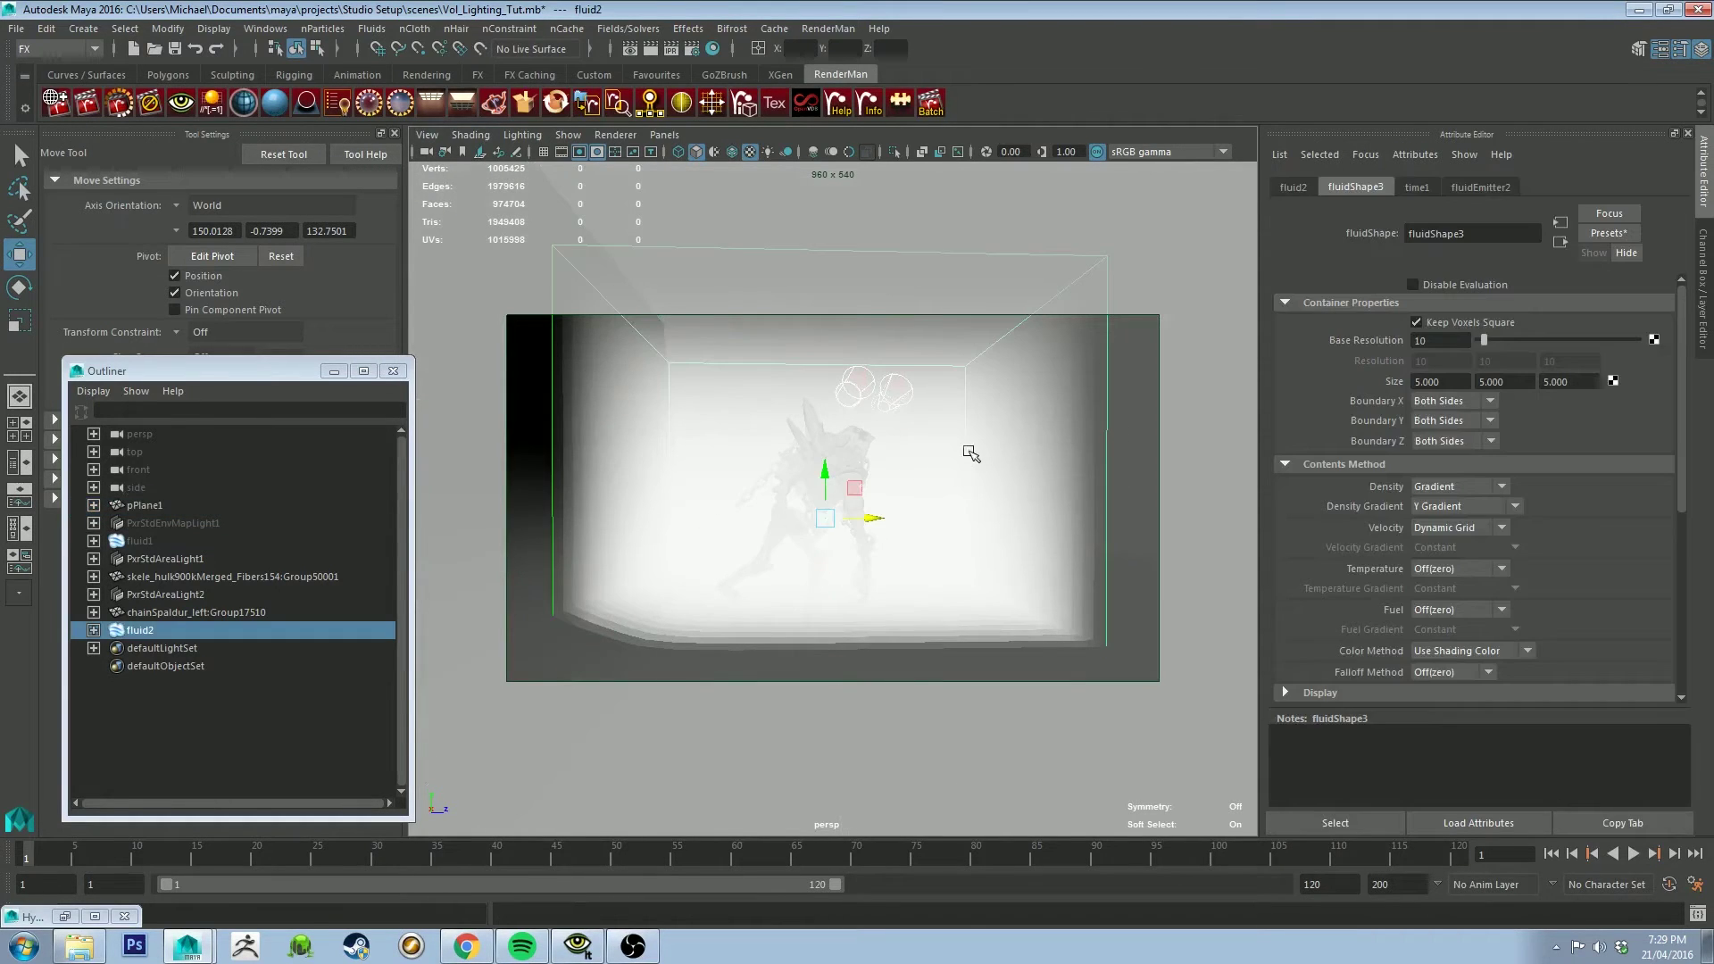
alt+right_drag(912, 464, 960, 546)
alt+drag(871, 534, 922, 463)
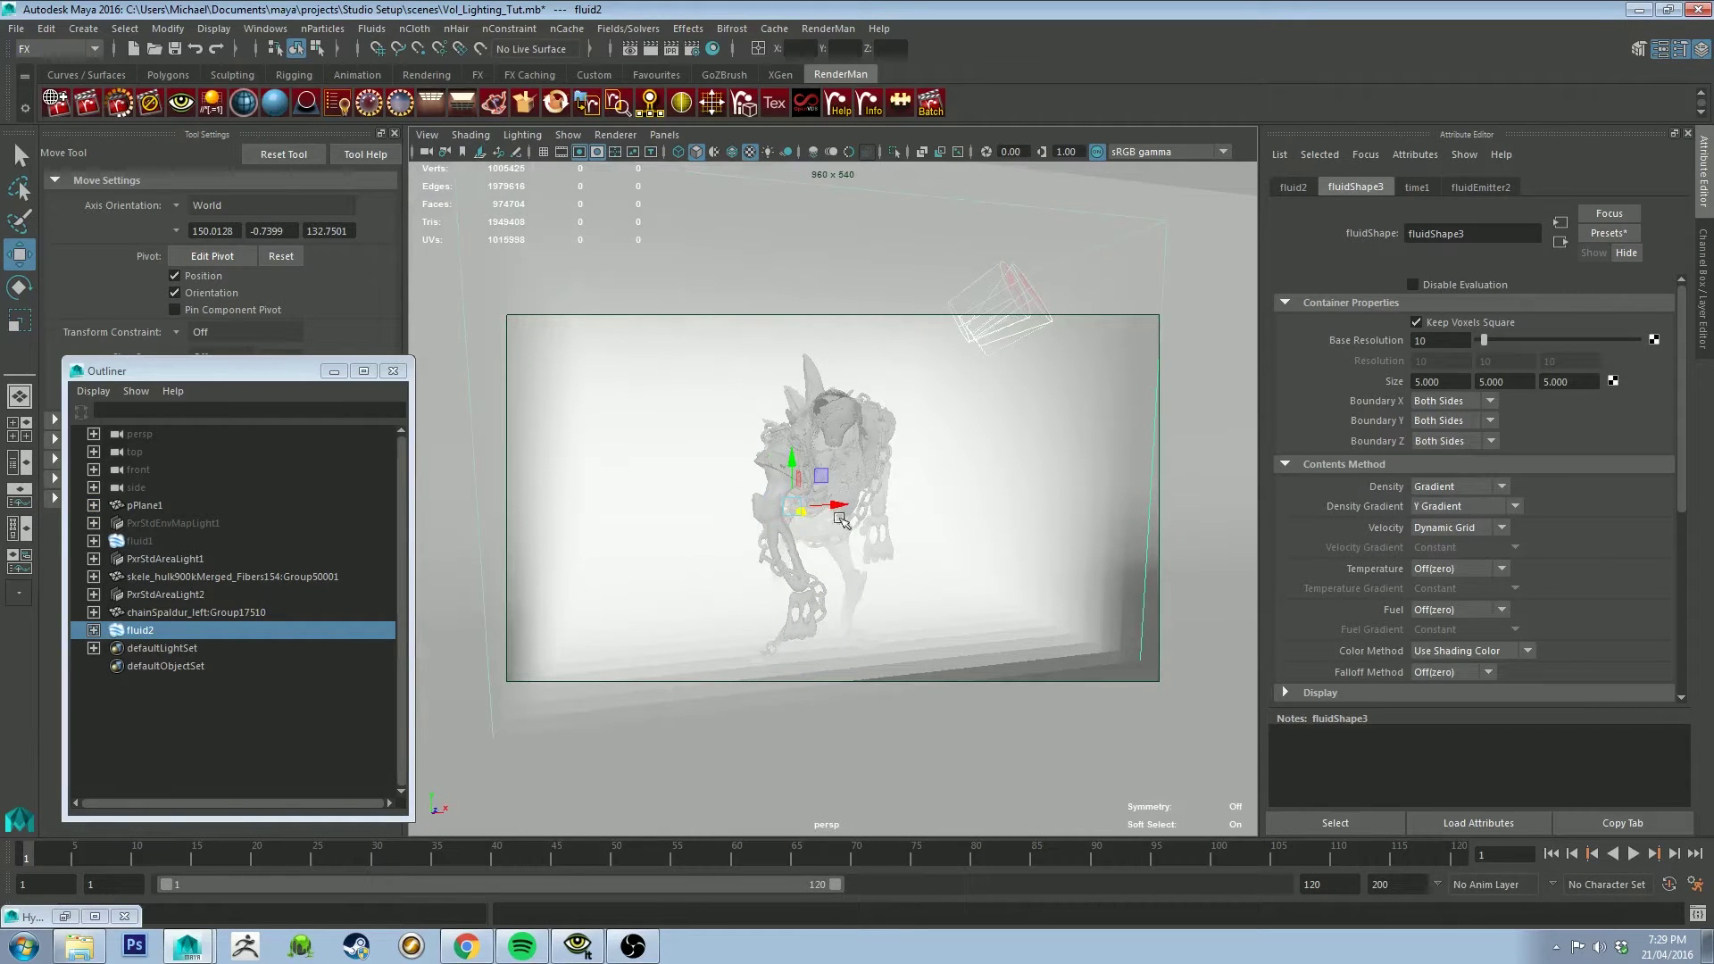
alt+drag(839, 520, 782, 443)
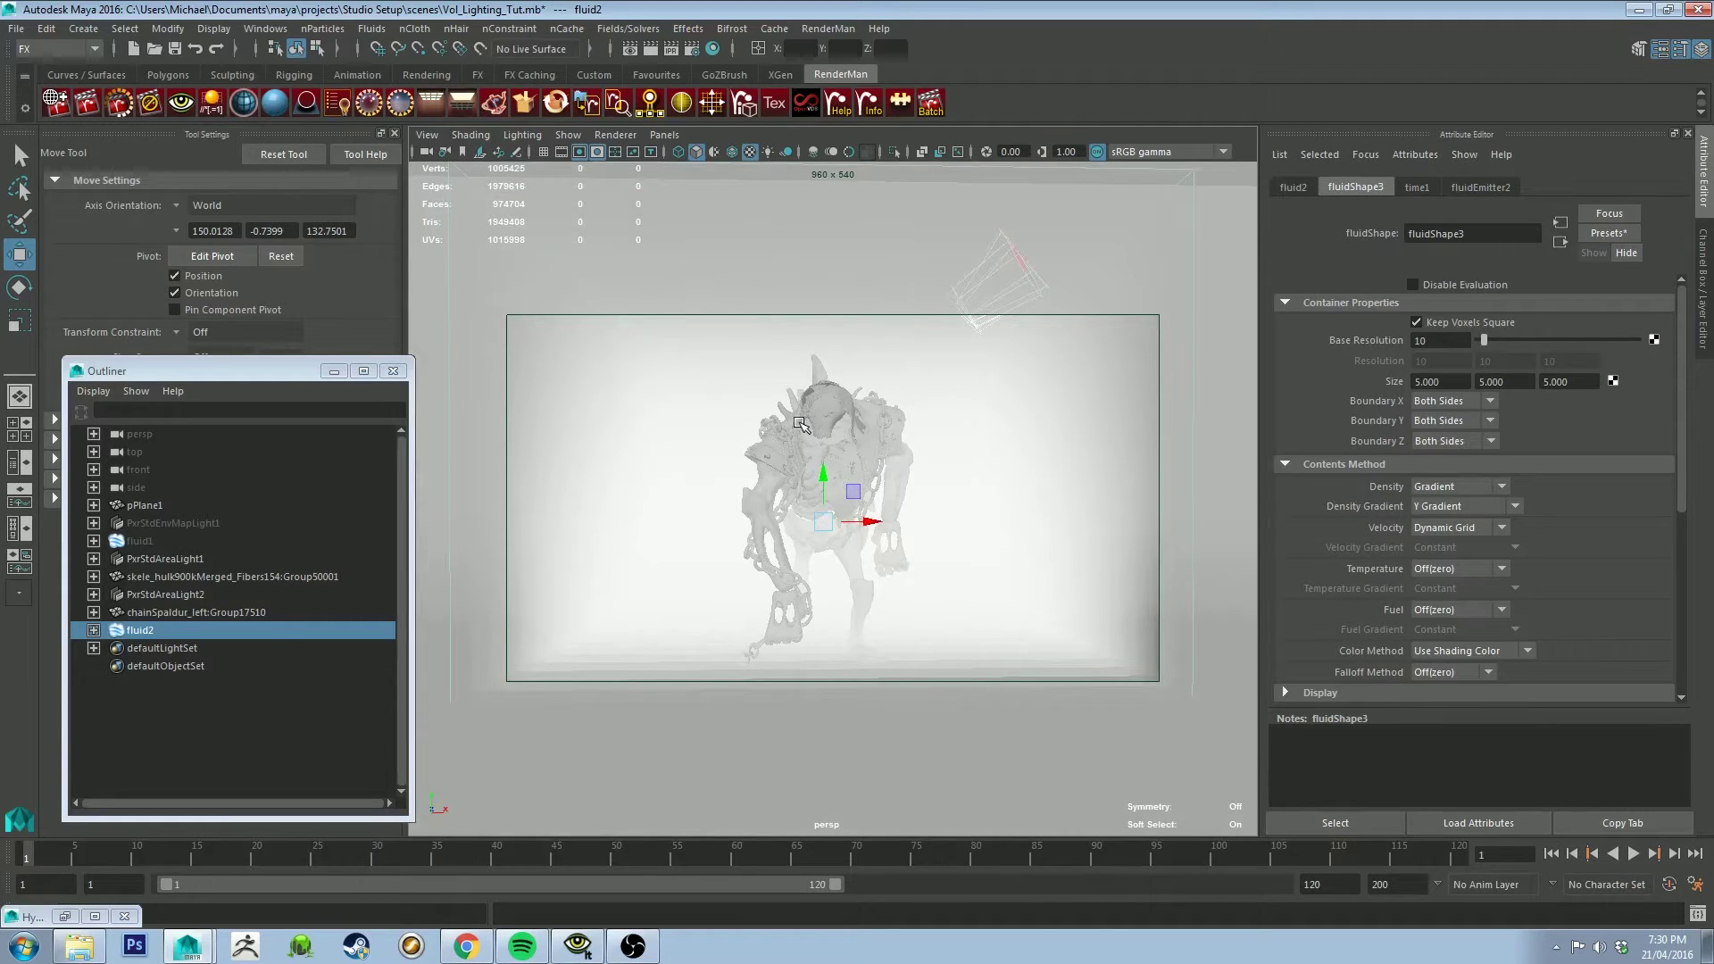
alt+drag(729, 400, 878, 417)
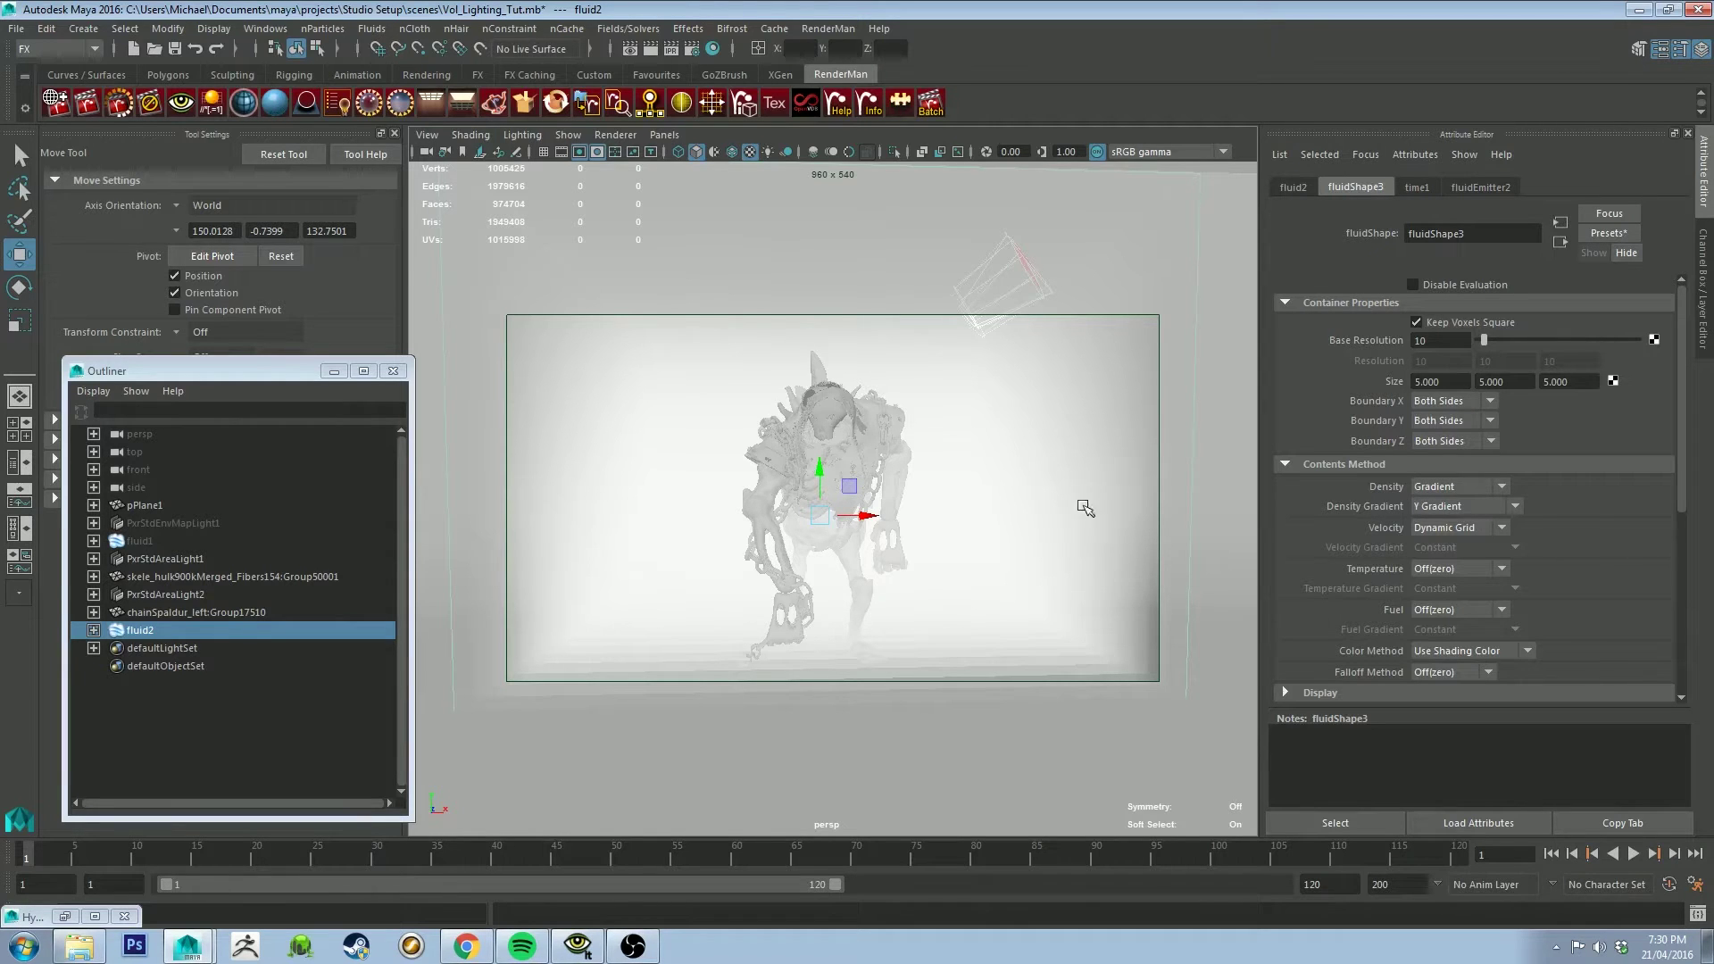
alt+right_drag(1054, 542, 1043, 499)
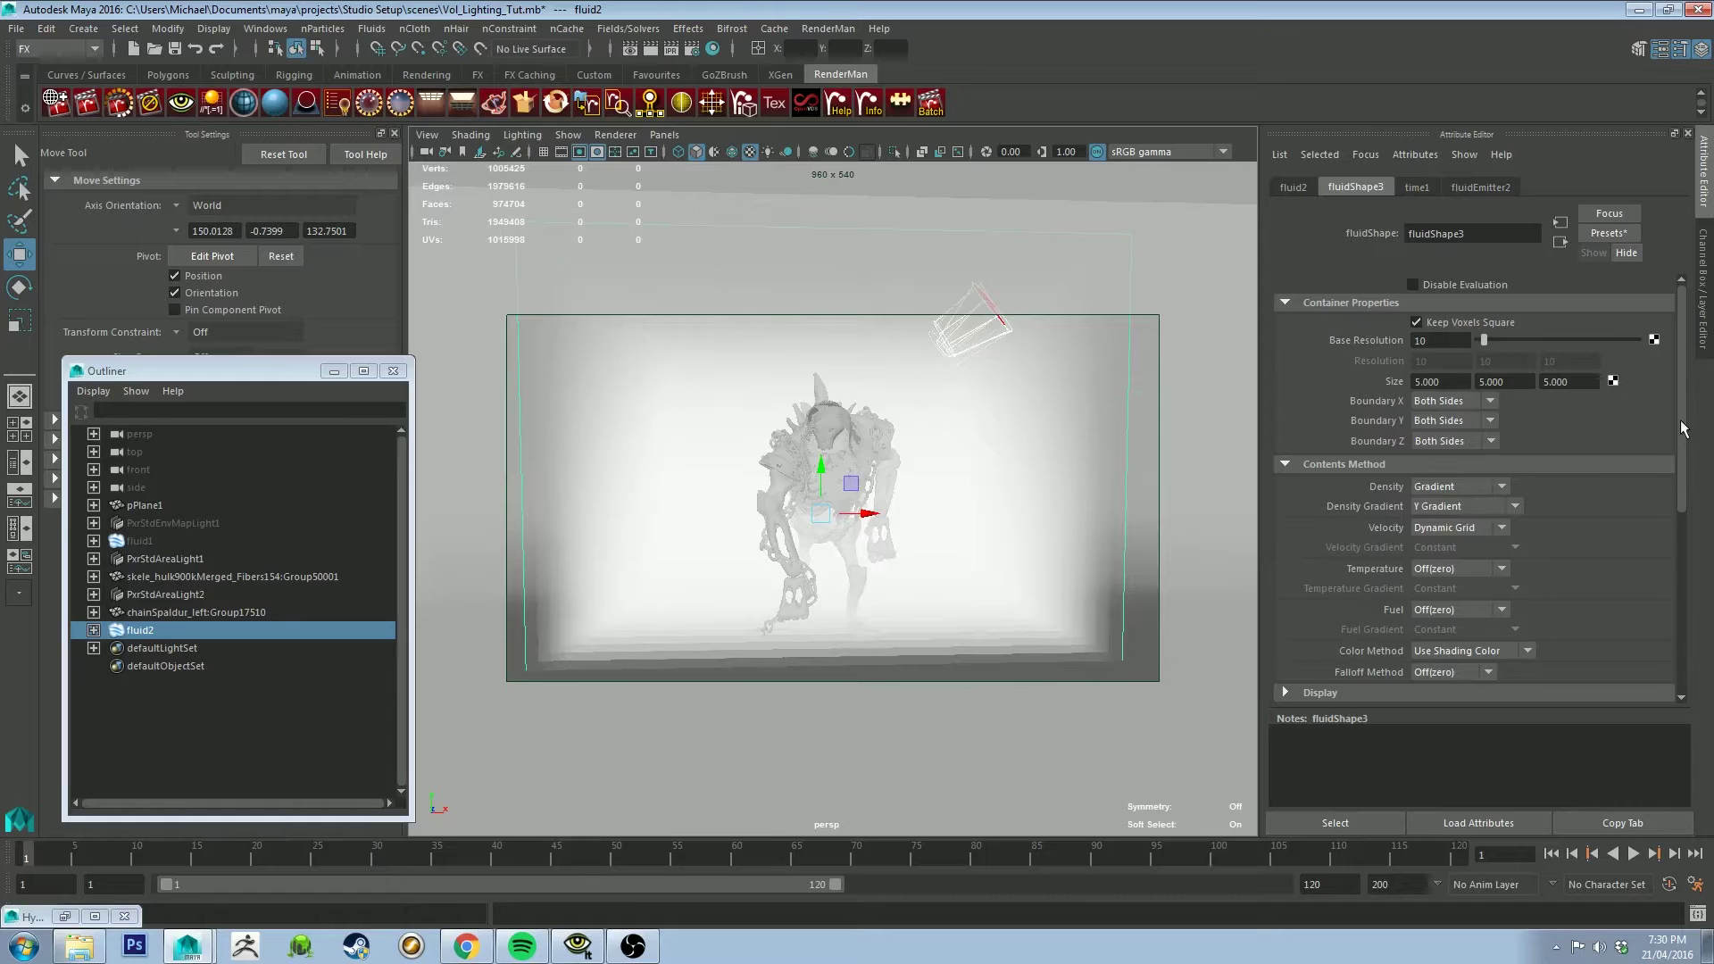
Step: Show the density attributes under the fluid container's Contents Details and view the fog around the creature
scroll(1683, 428, down, 5)
click(1328, 458)
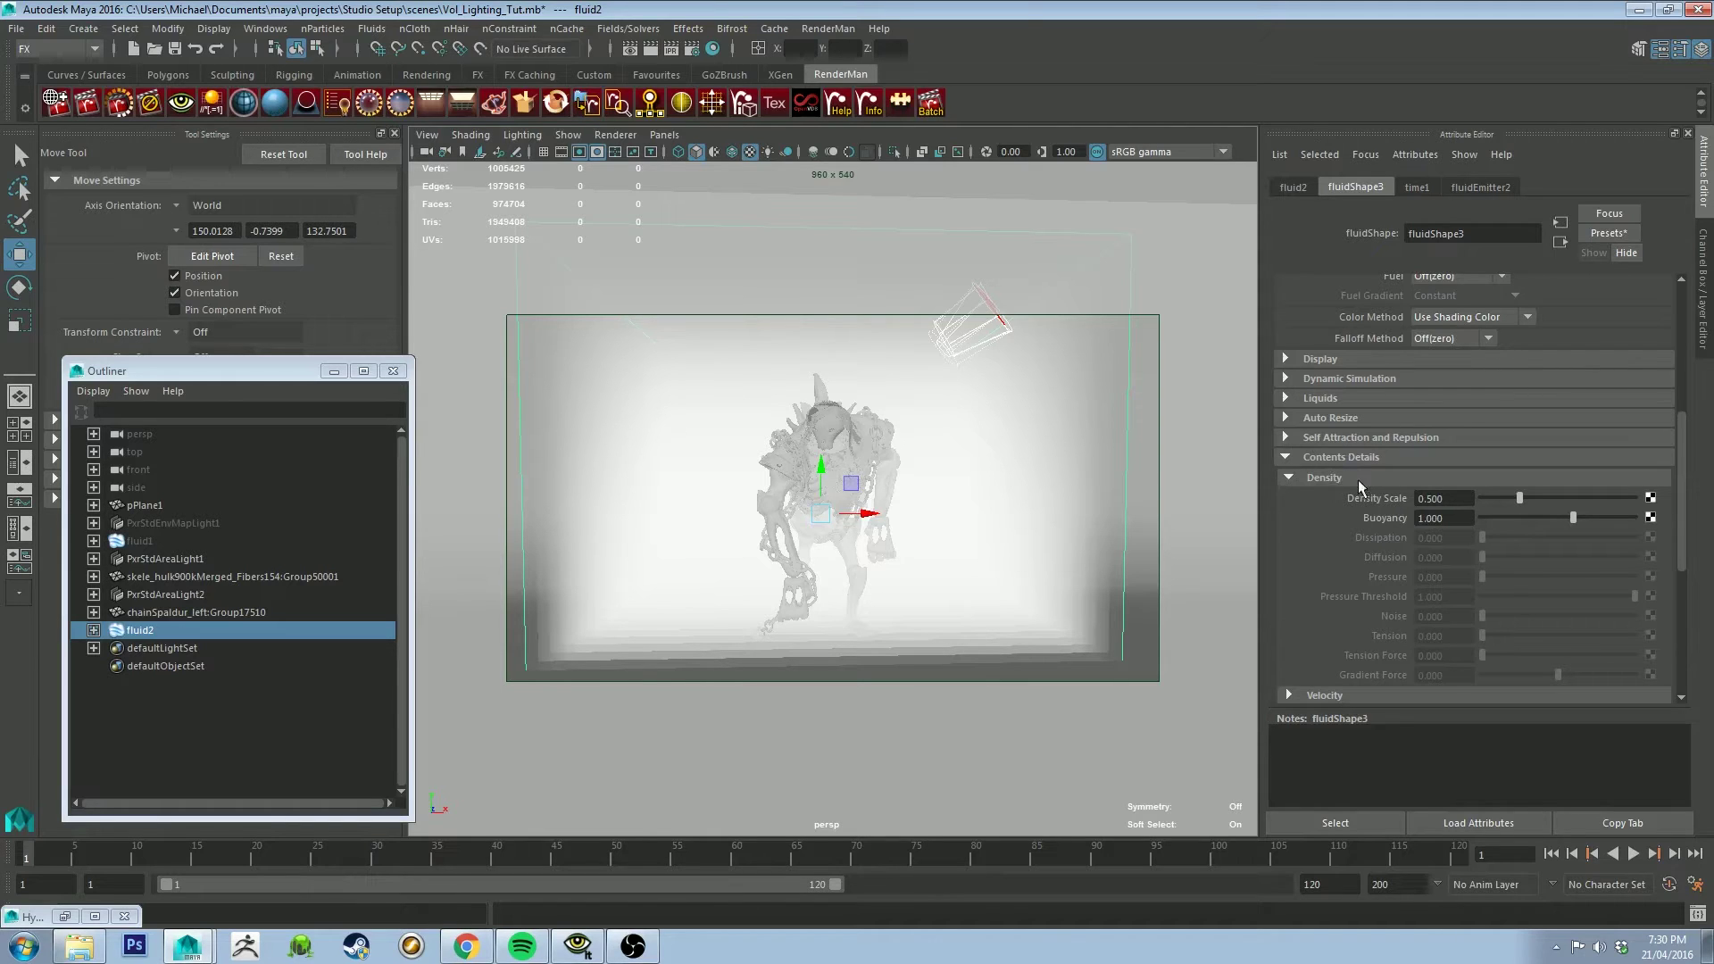
alt+drag(1023, 444, 968, 441)
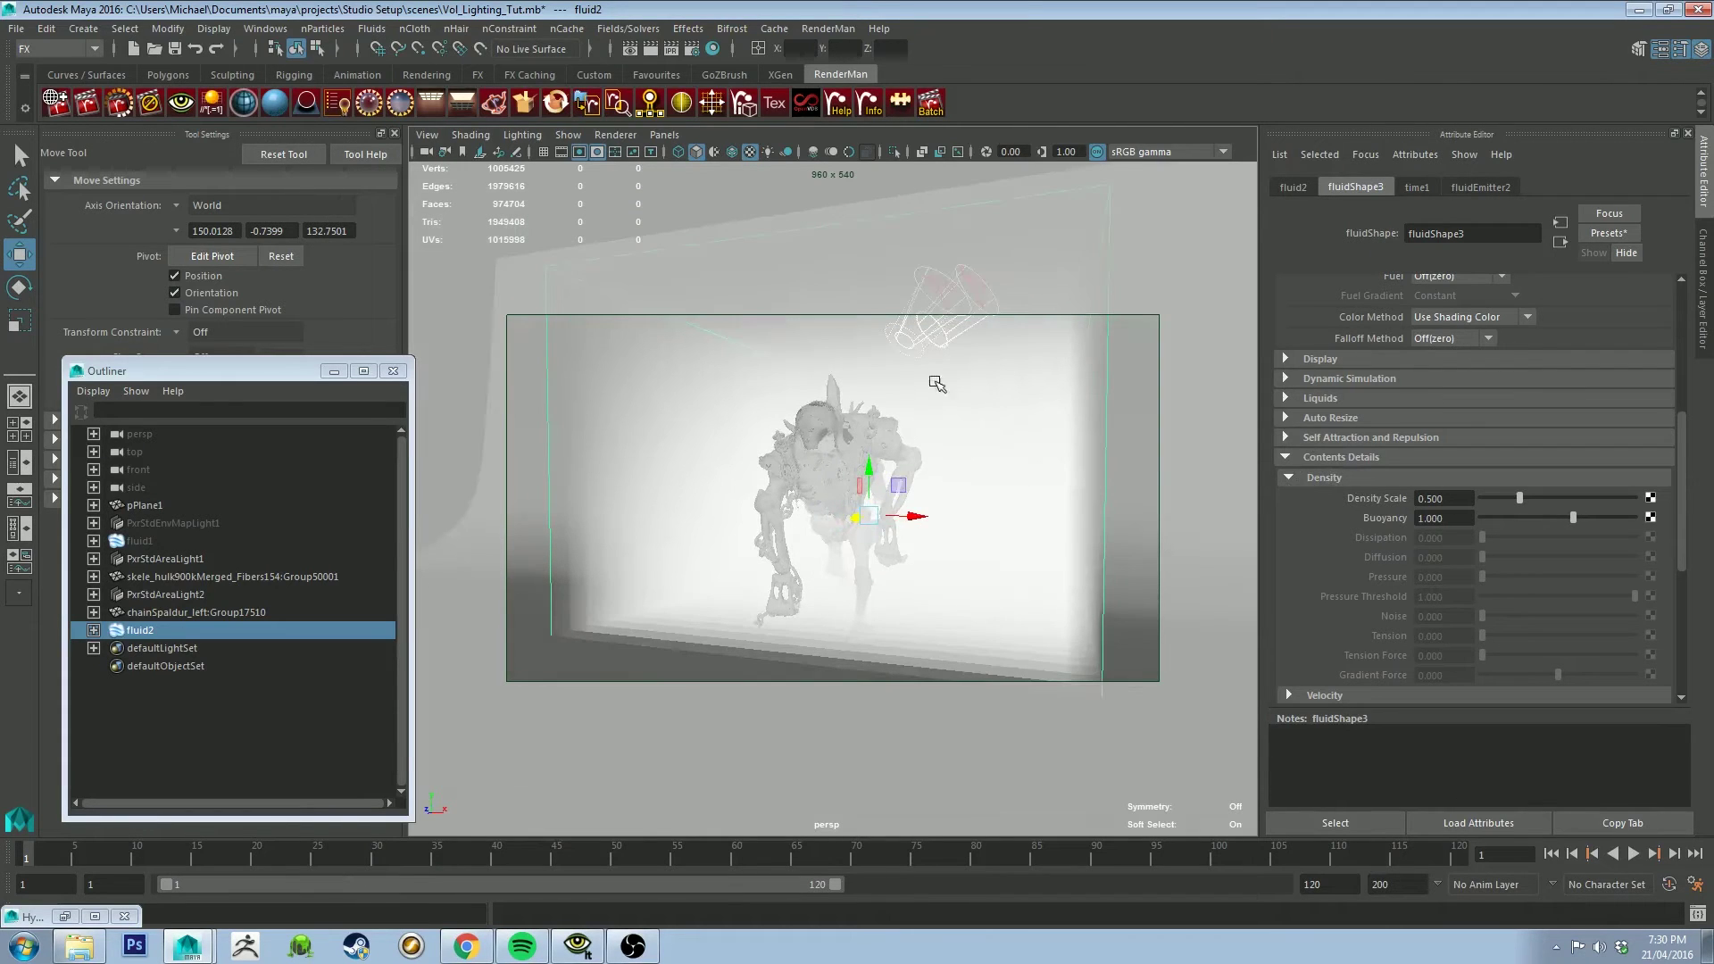
mouse_move(815, 393)
alt+mouse_down()
mouse_move(752, 408)
mouse_move(792, 405)
alt+mouse_up()
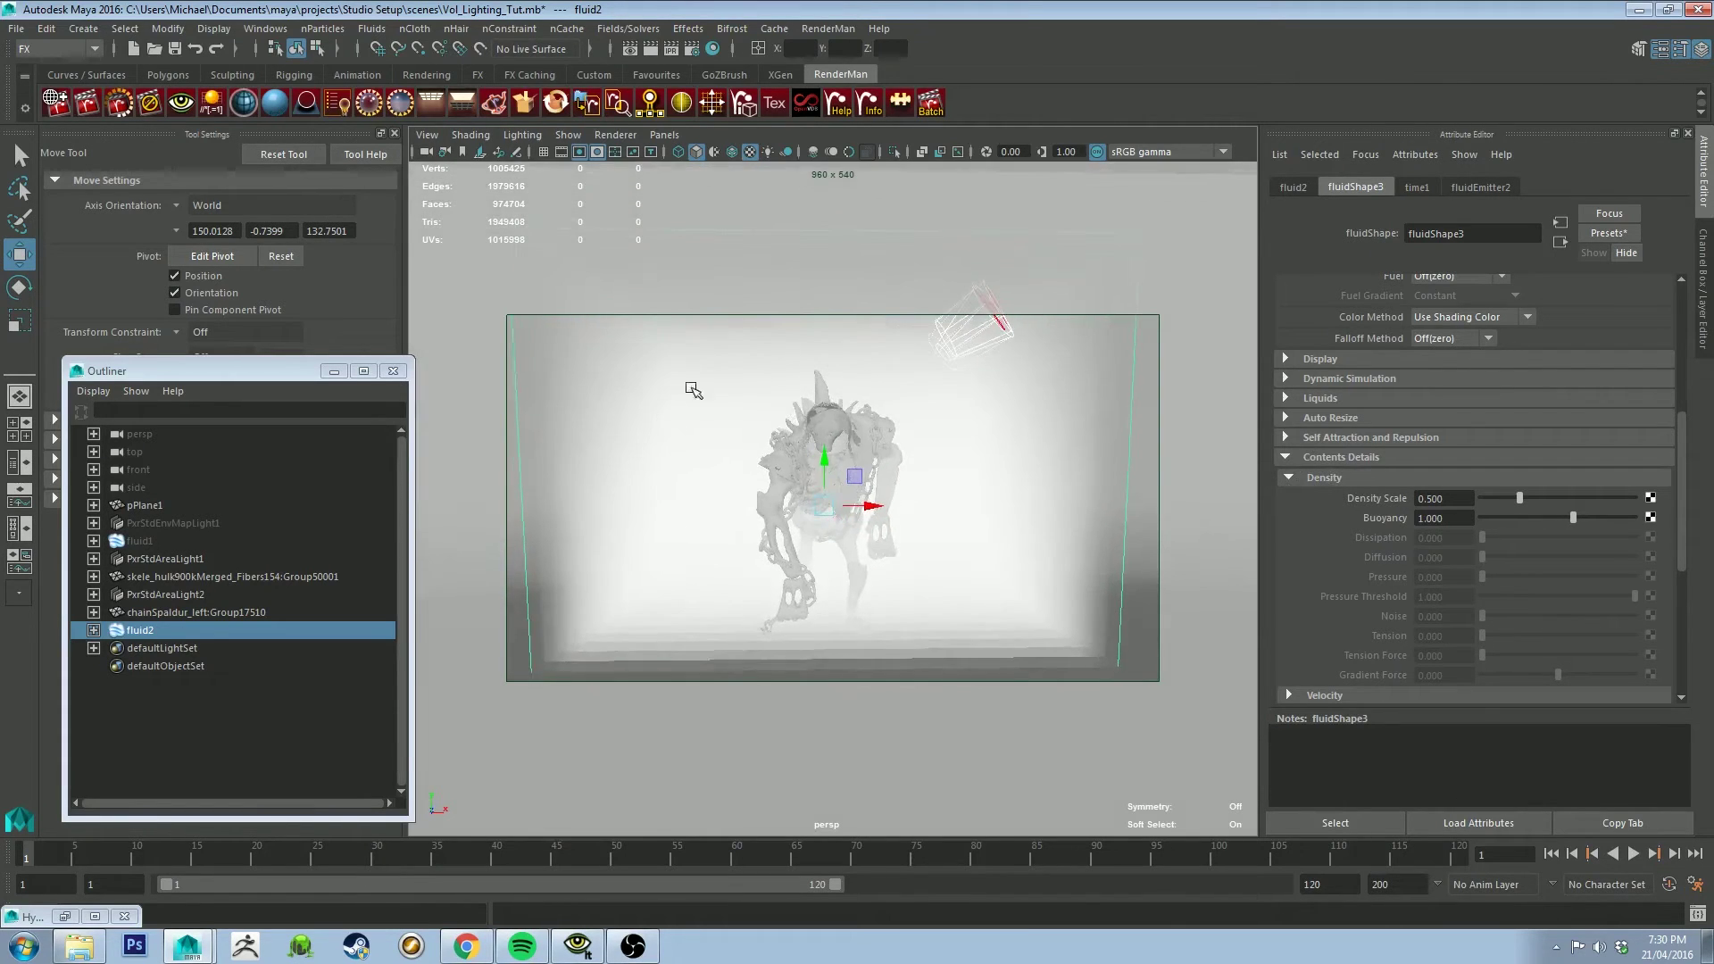
Step: Try the fluid container's Density Scale at 2 and at a very low value of about 0.036
click(1460, 498)
drag(1520, 498, 1669, 504)
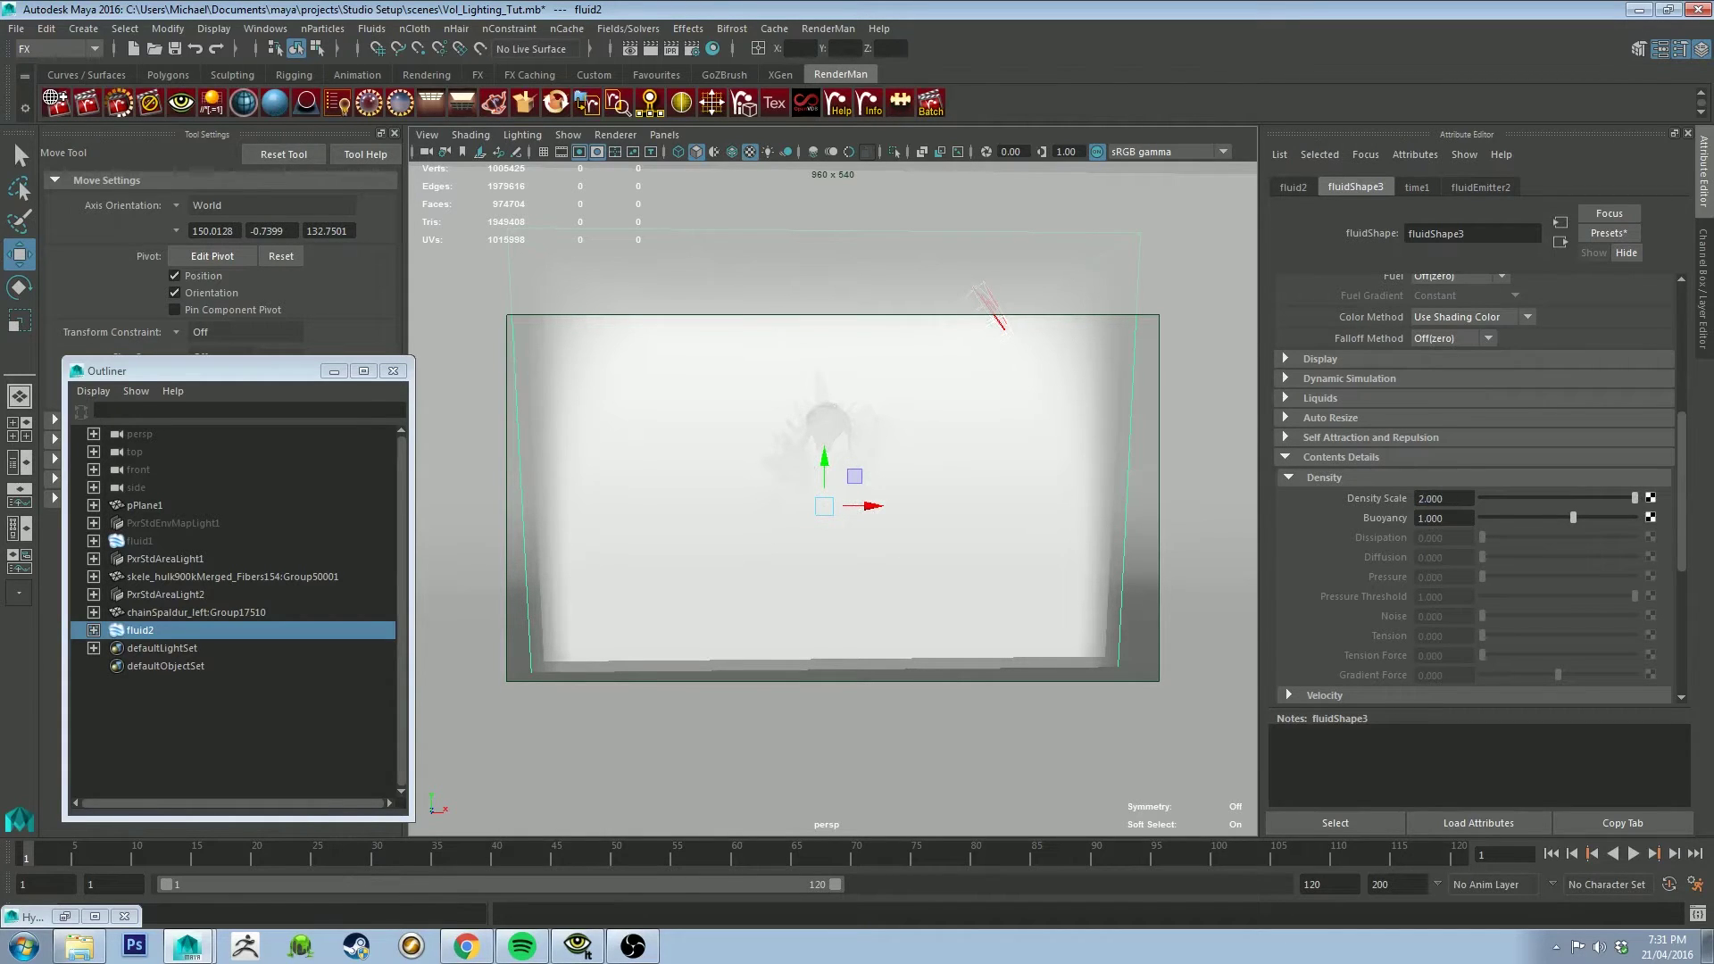
drag(1664, 510, 1485, 498)
Step: Set the fluid container's Density Scale to 0.1
click(1462, 498)
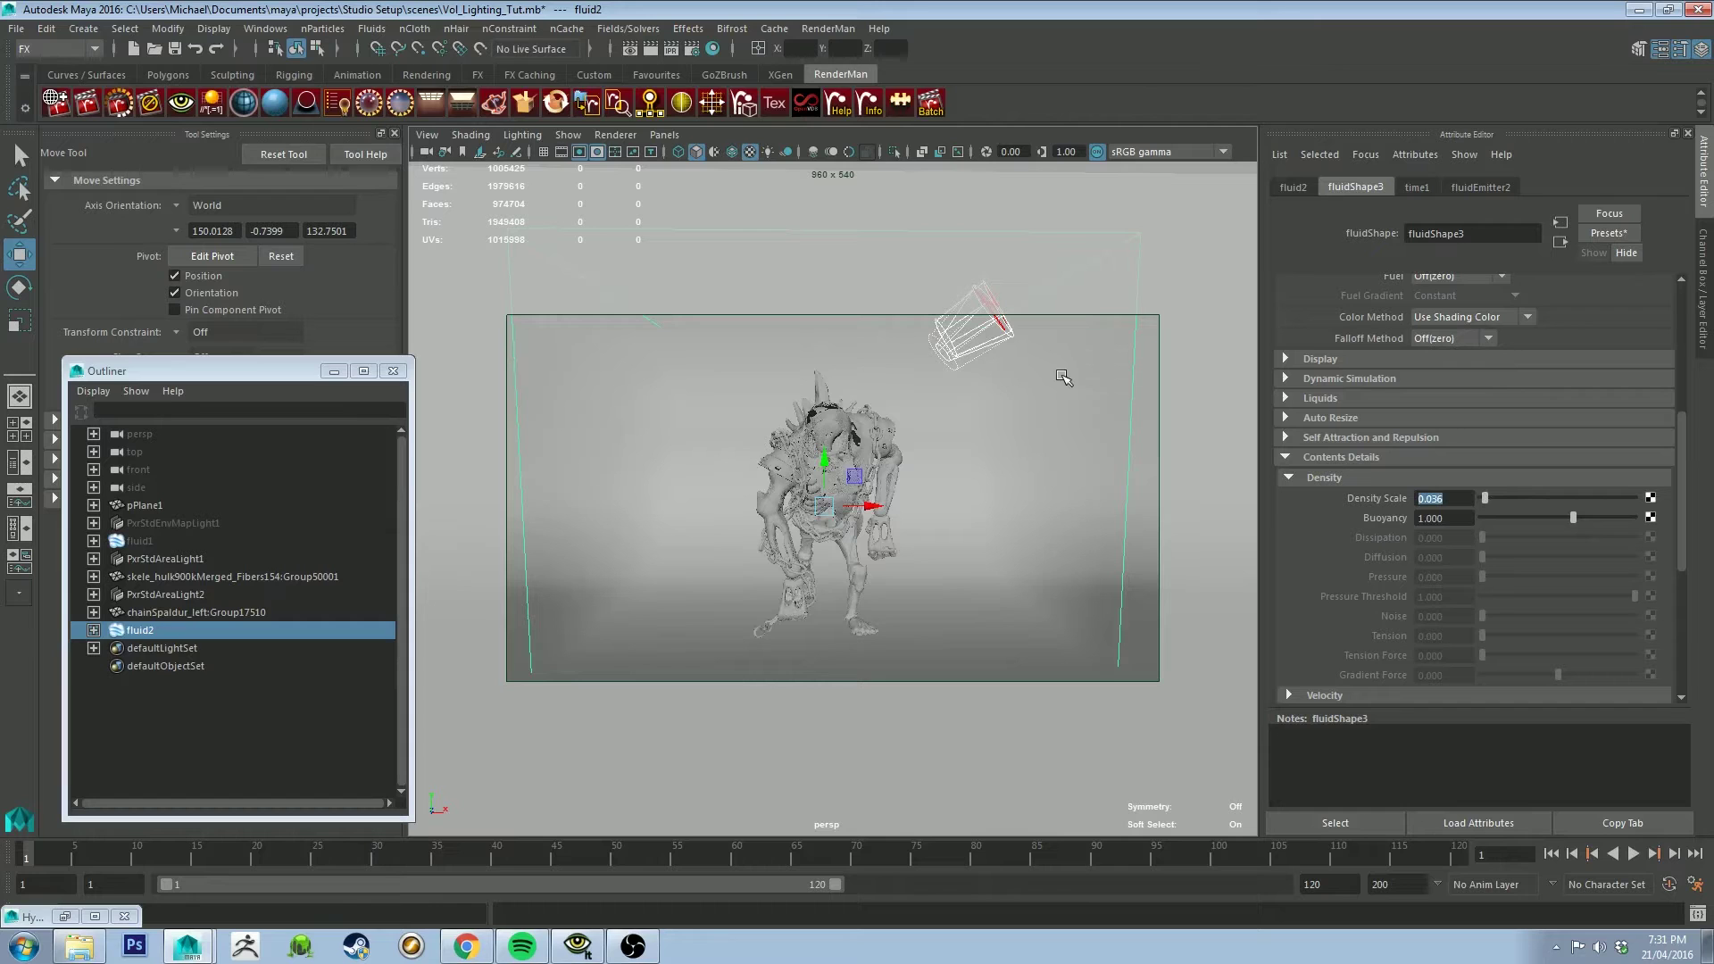
text(0.1)
key(Return)
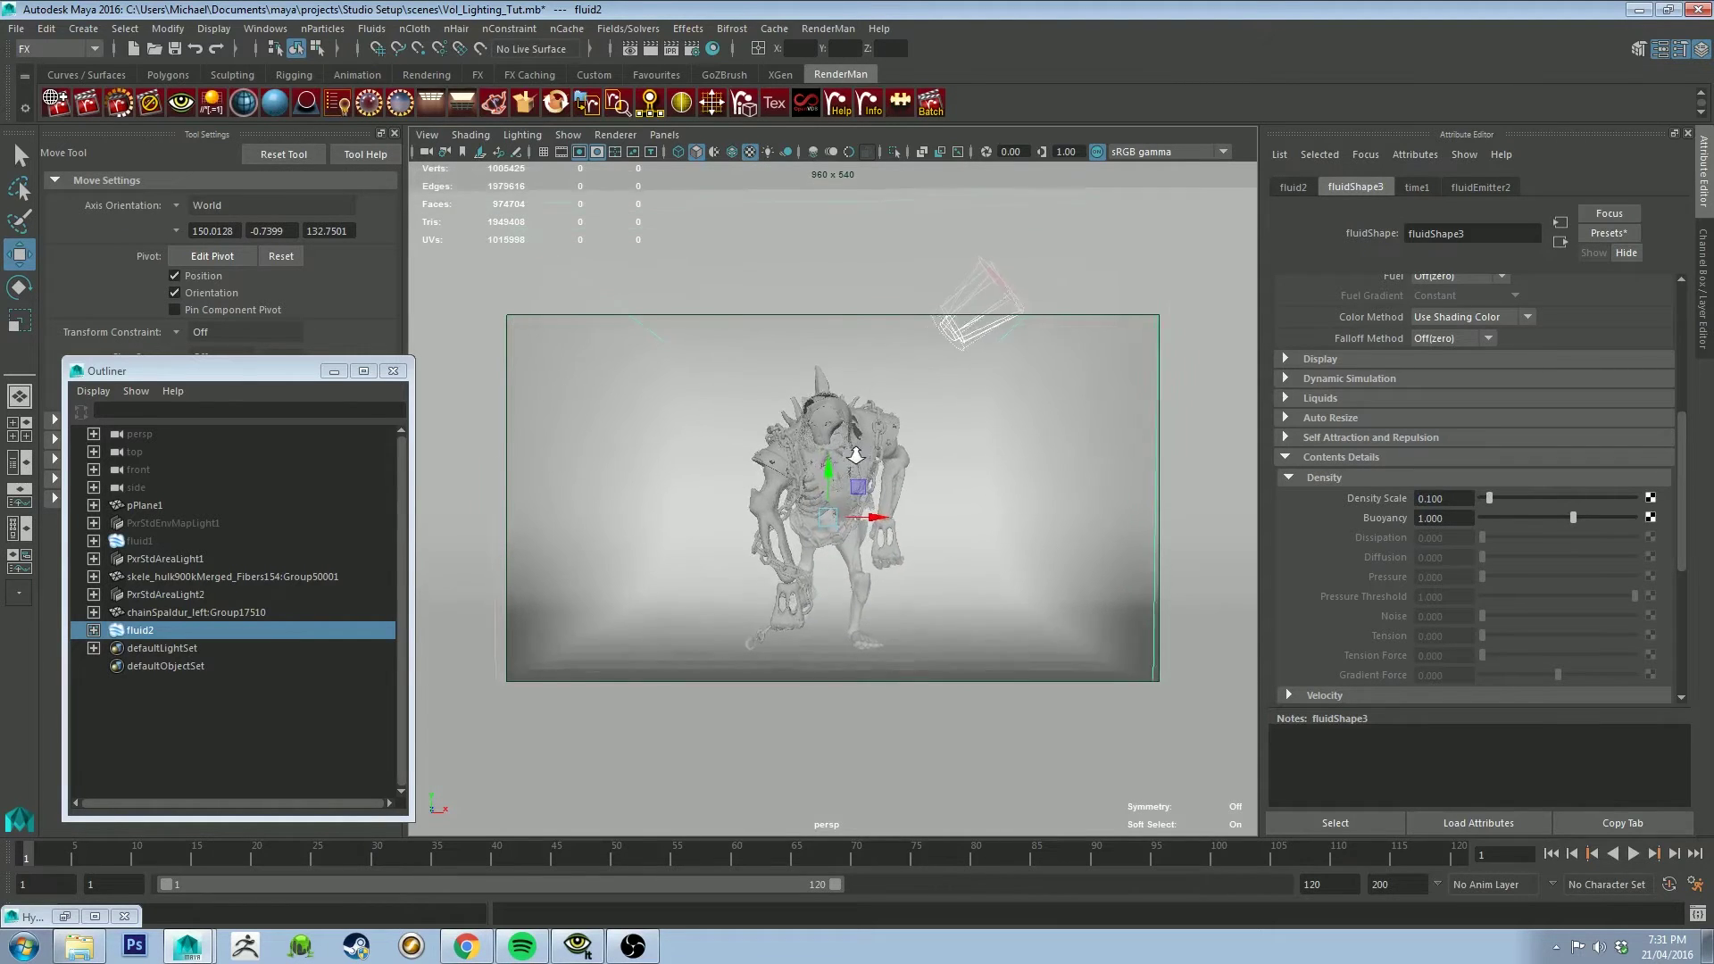
Step: Frame the full creature from the front in the perspective view and save that view as a new camera bookmark
alt+drag(848, 447, 1024, 464)
drag(725, 521, 752, 523)
alt+drag(876, 461, 776, 450)
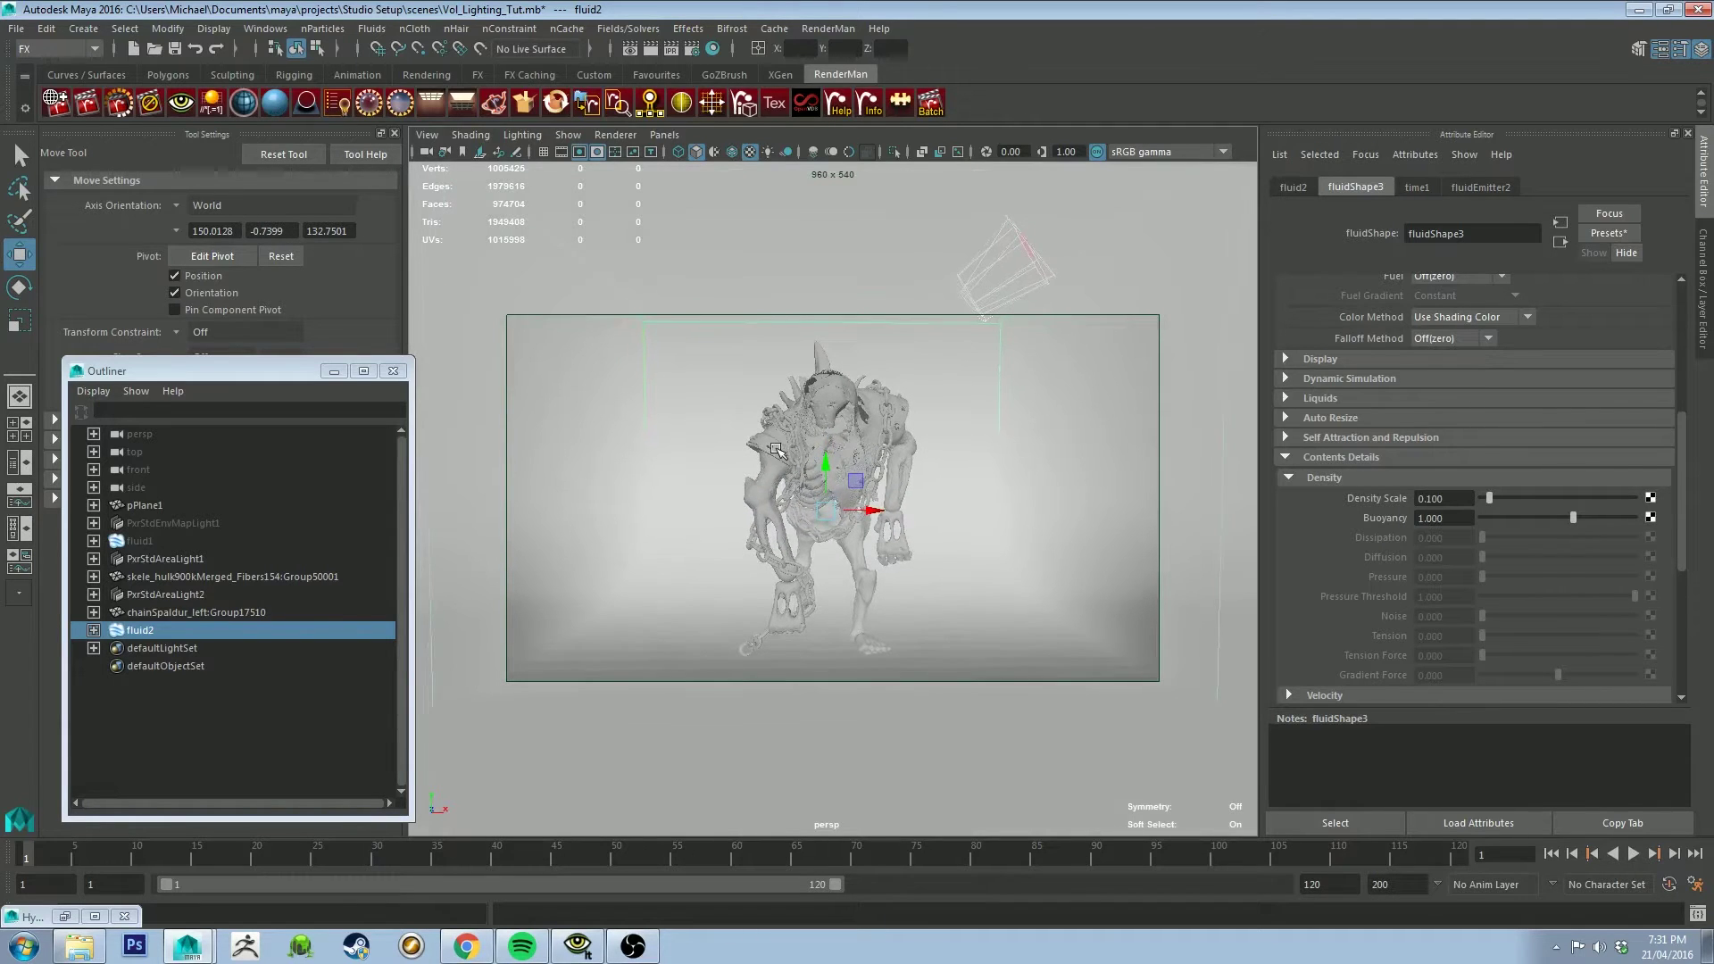
click(427, 135)
mouse_move(558, 381)
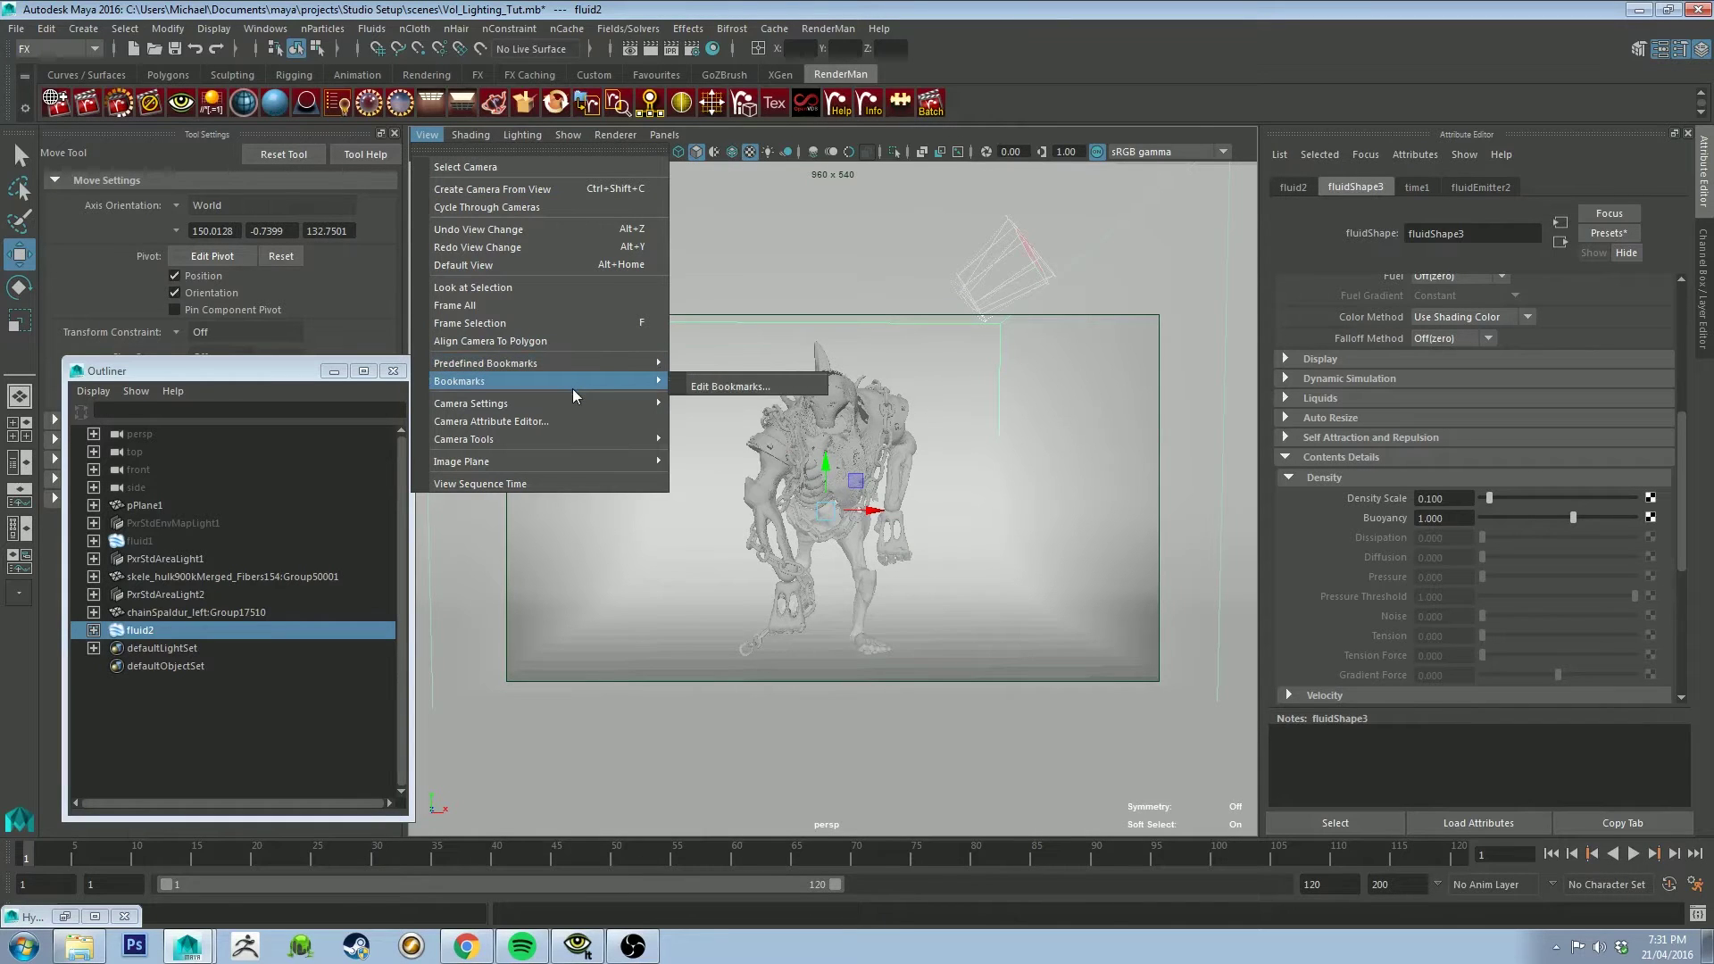
click(719, 390)
click(327, 539)
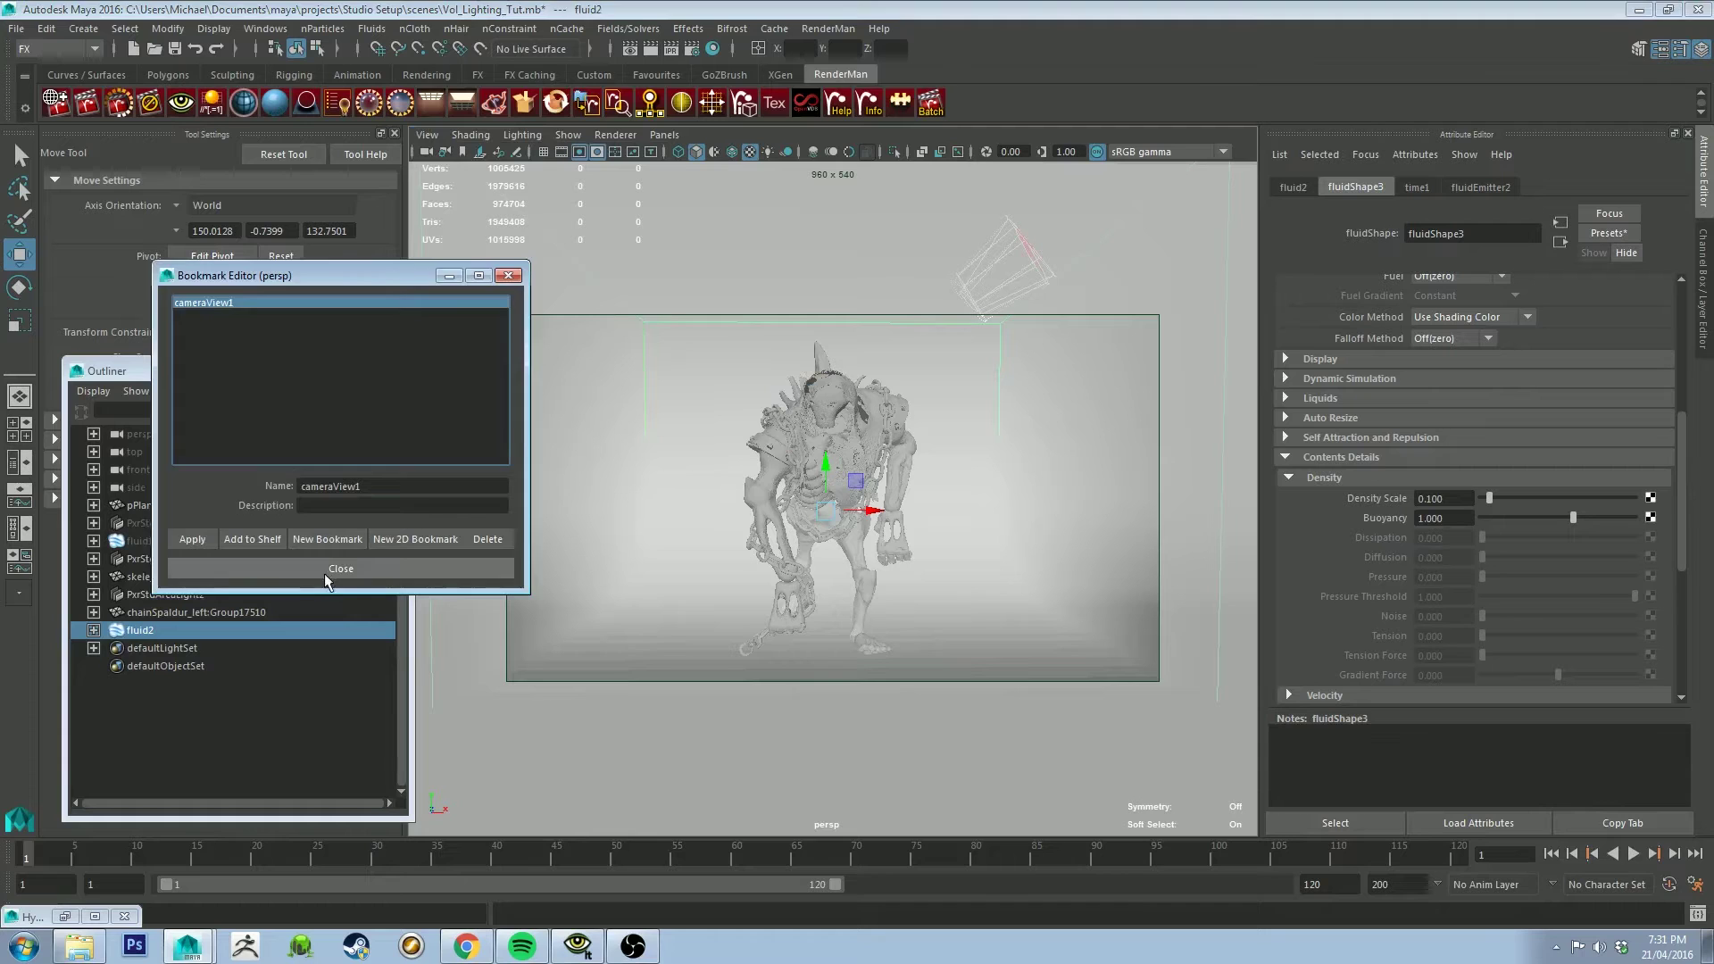
click(317, 570)
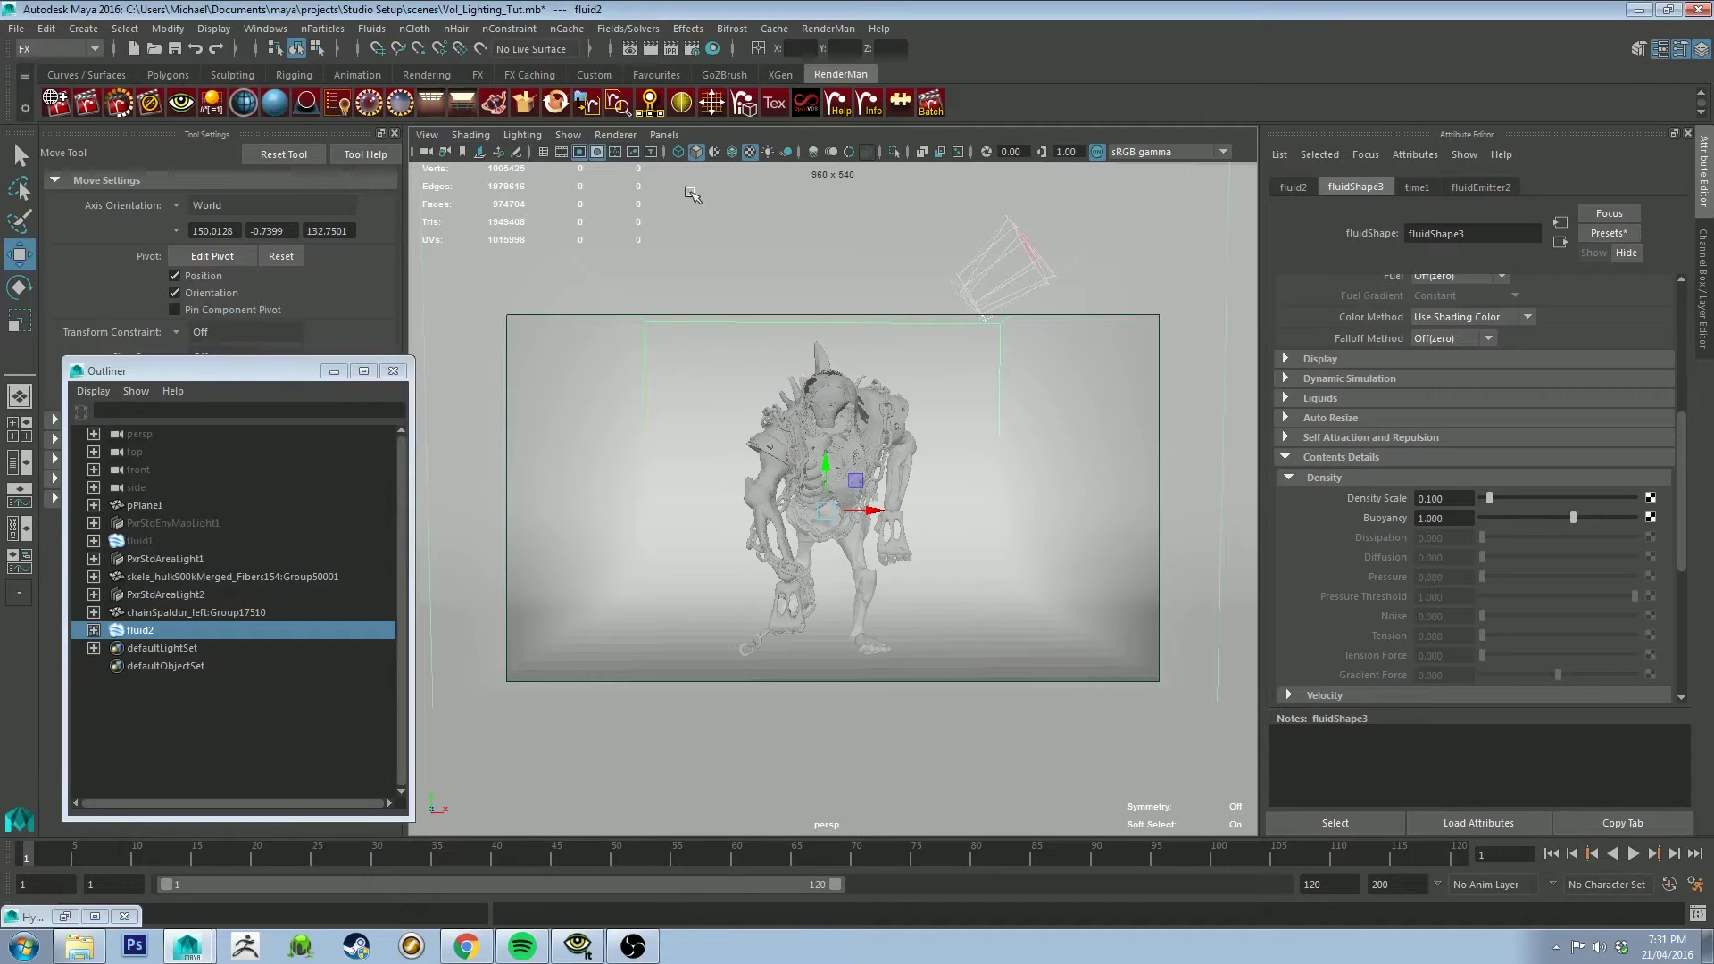
Step: Re-render the scene with RenderMan, examine the light beam and noise around the creature, and clear the render window away
click(131, 106)
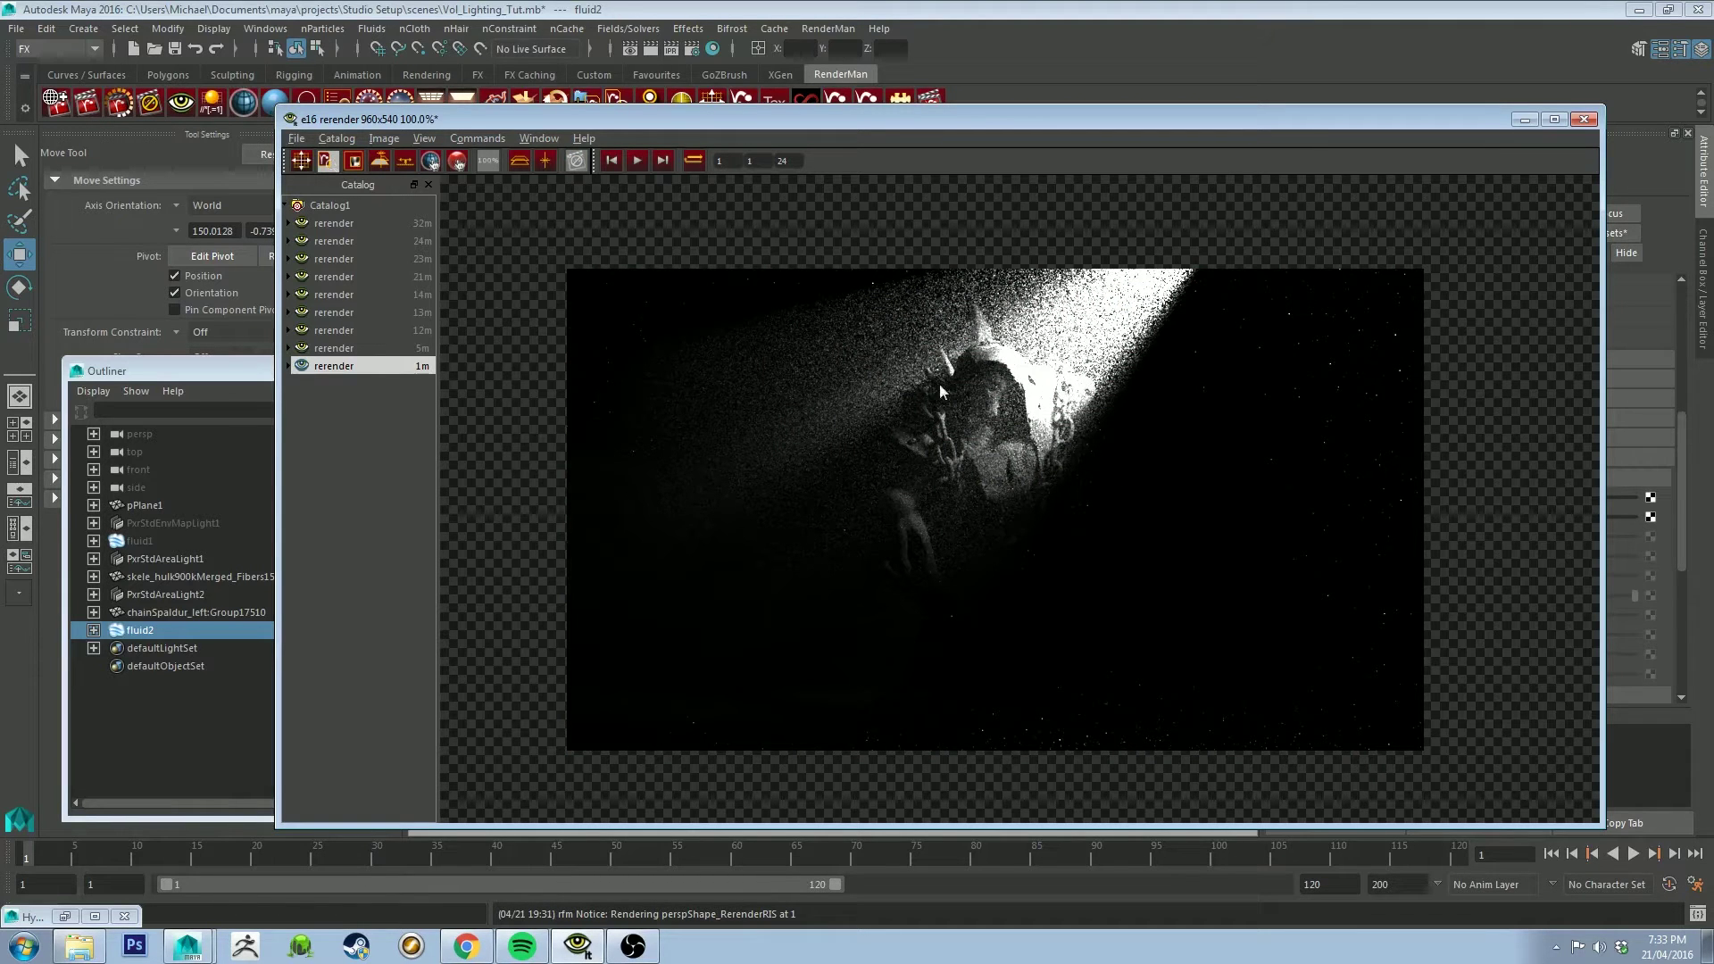
scroll(989, 402, up, 1)
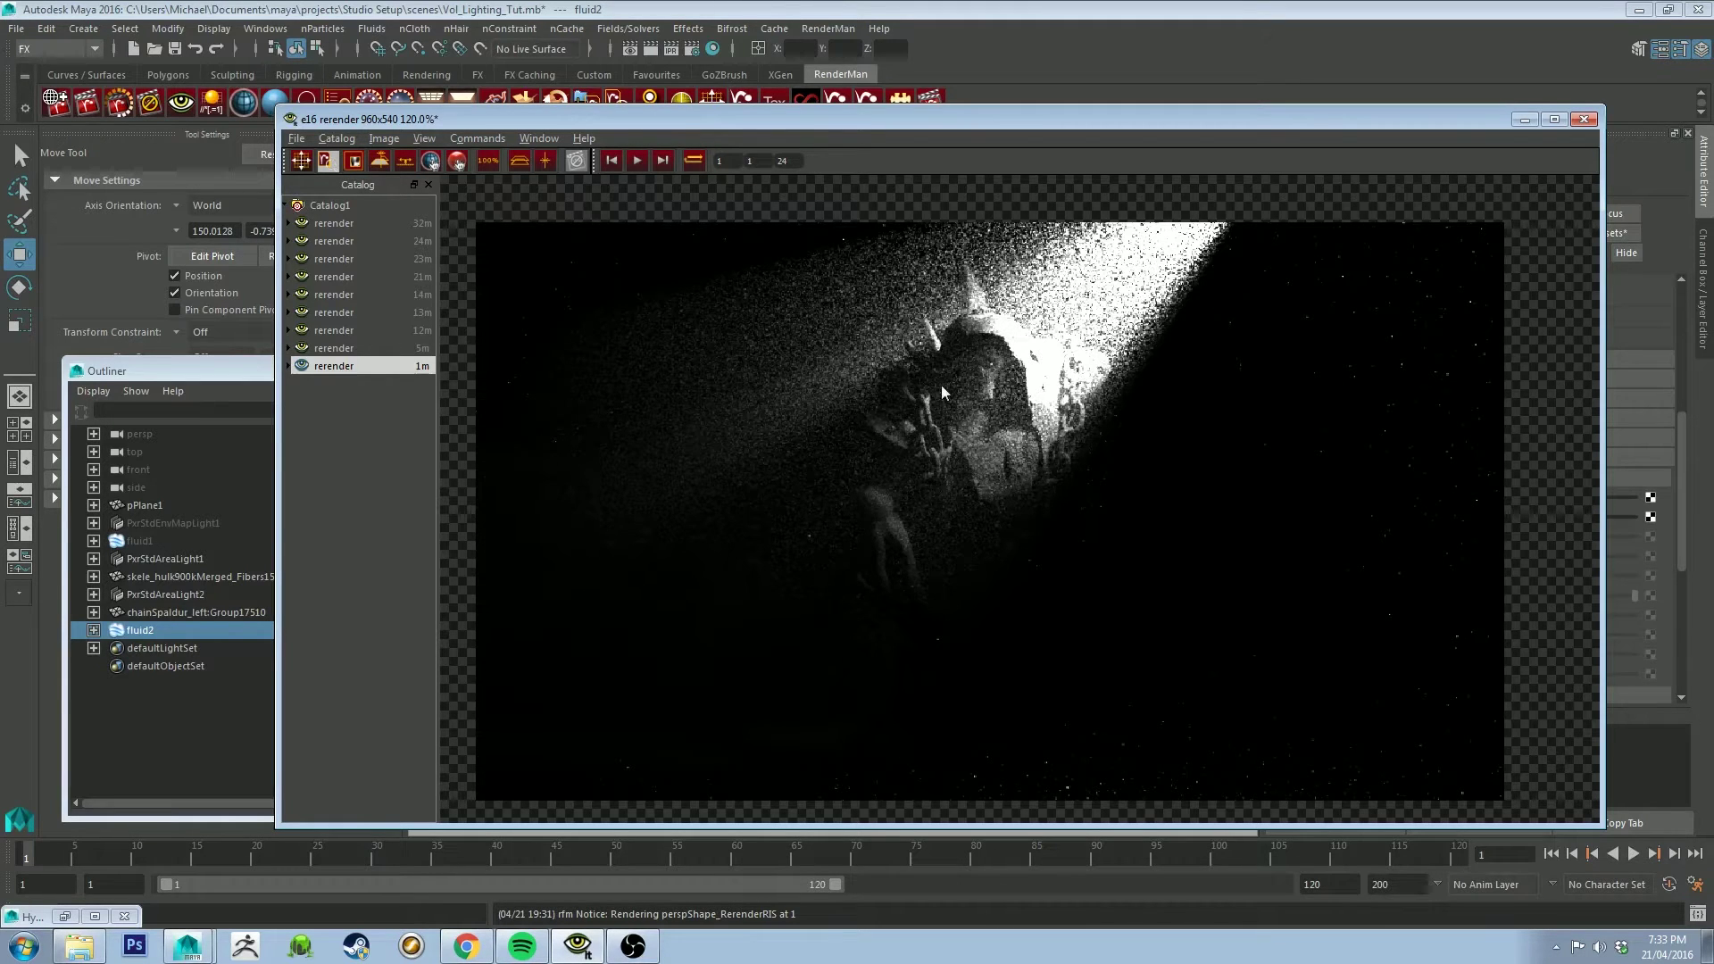
scroll(983, 394, down, 1)
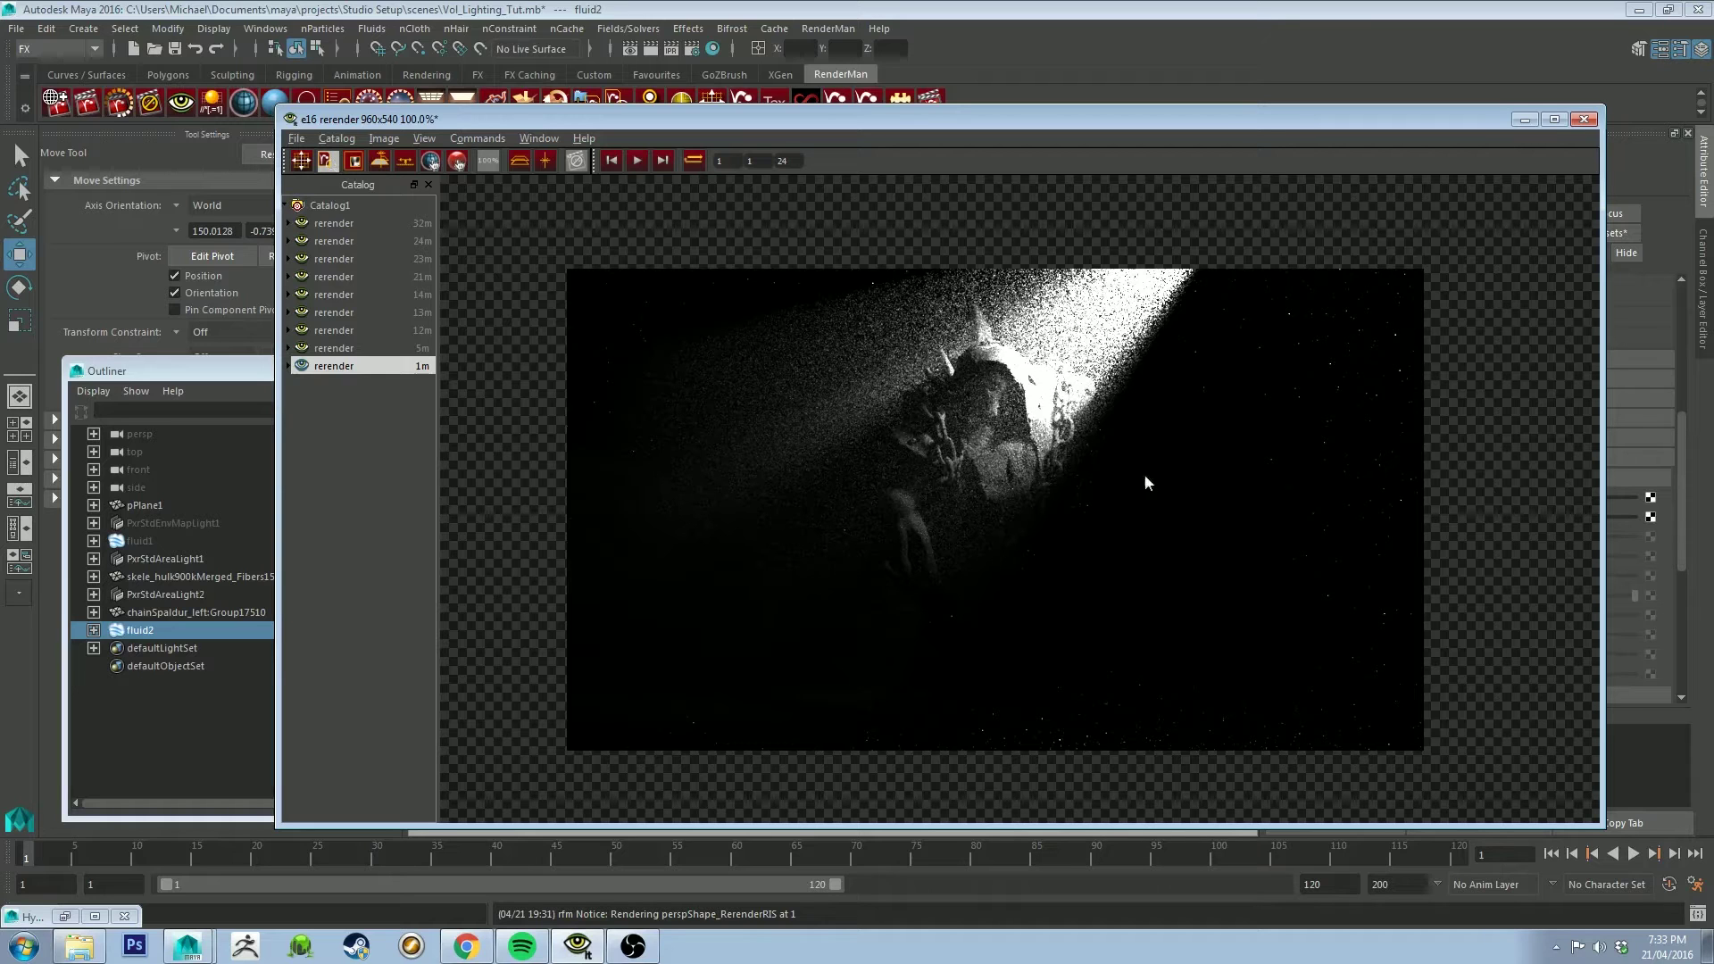
scroll(1011, 543, up, 1)
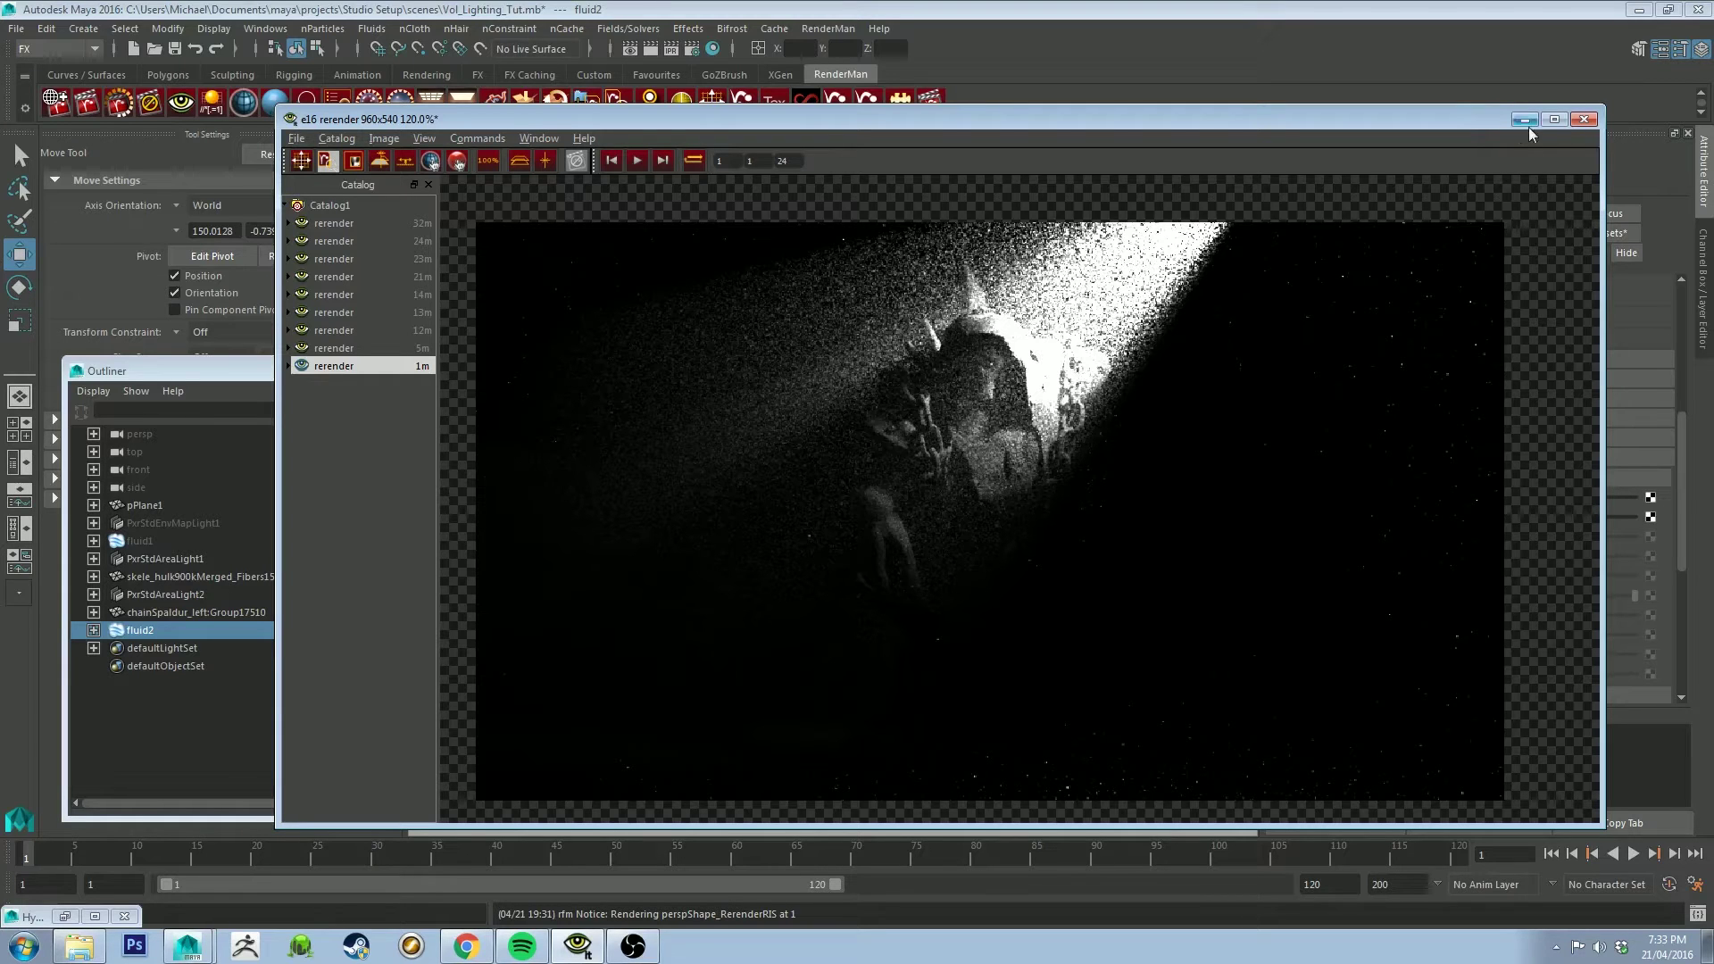
scroll(955, 485, down, 1)
scroll(955, 486, up, 1)
scroll(938, 427, down, 1)
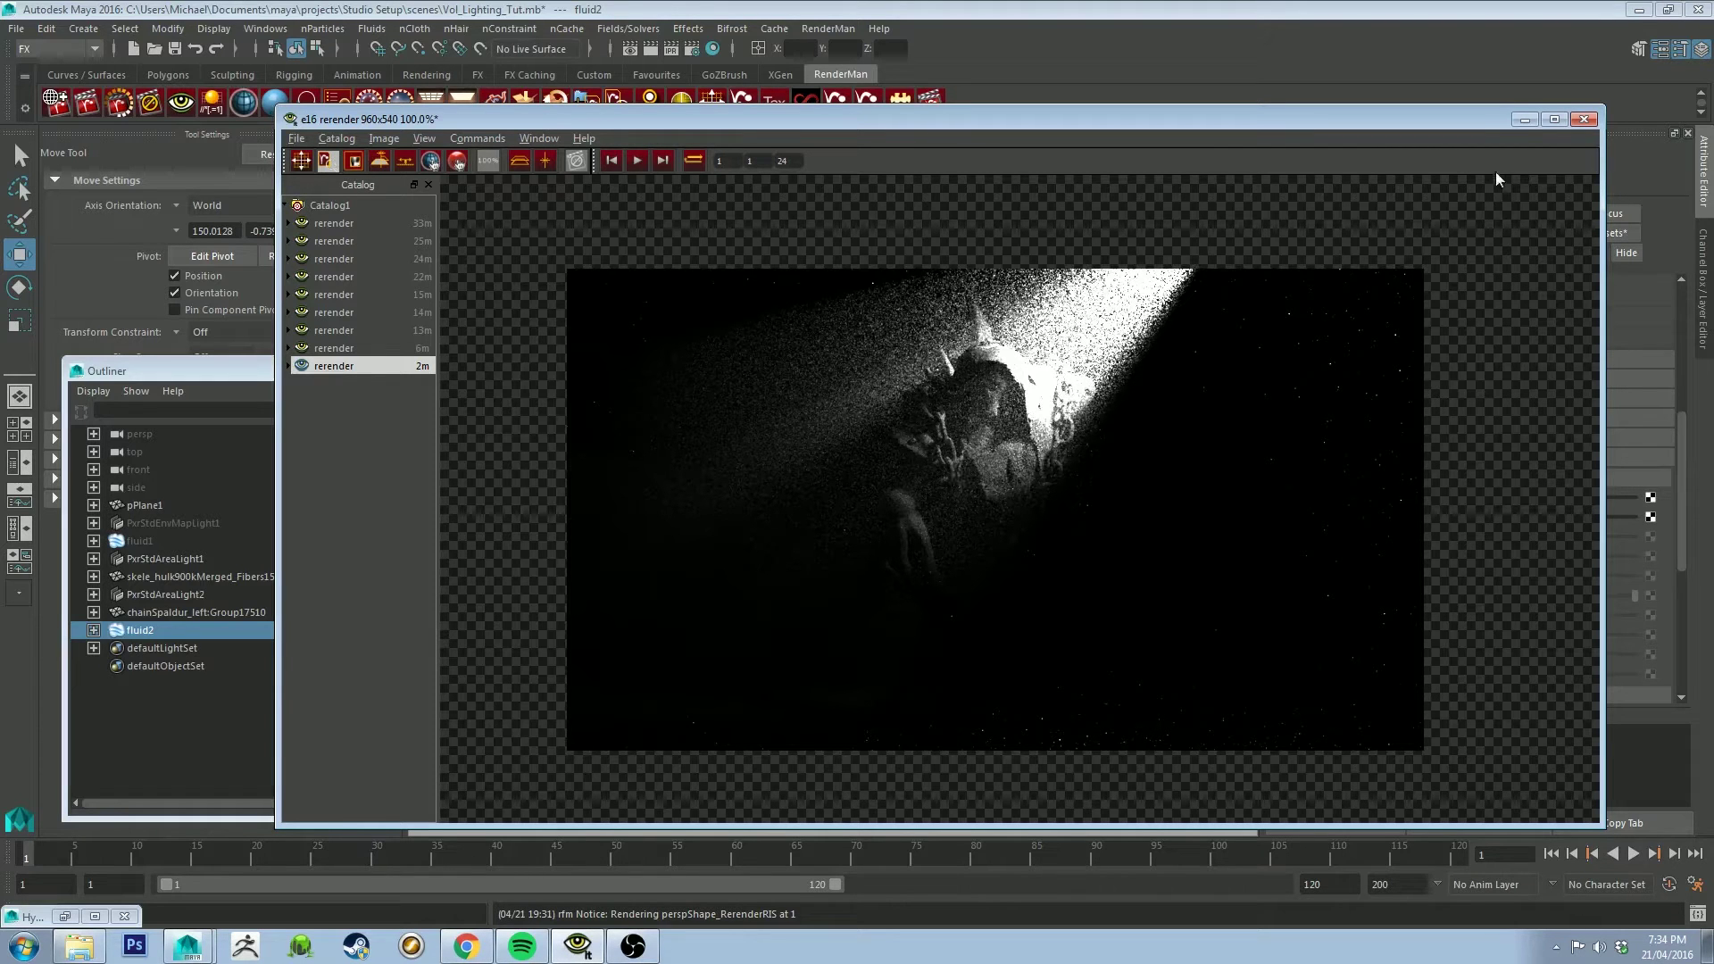
click(1524, 119)
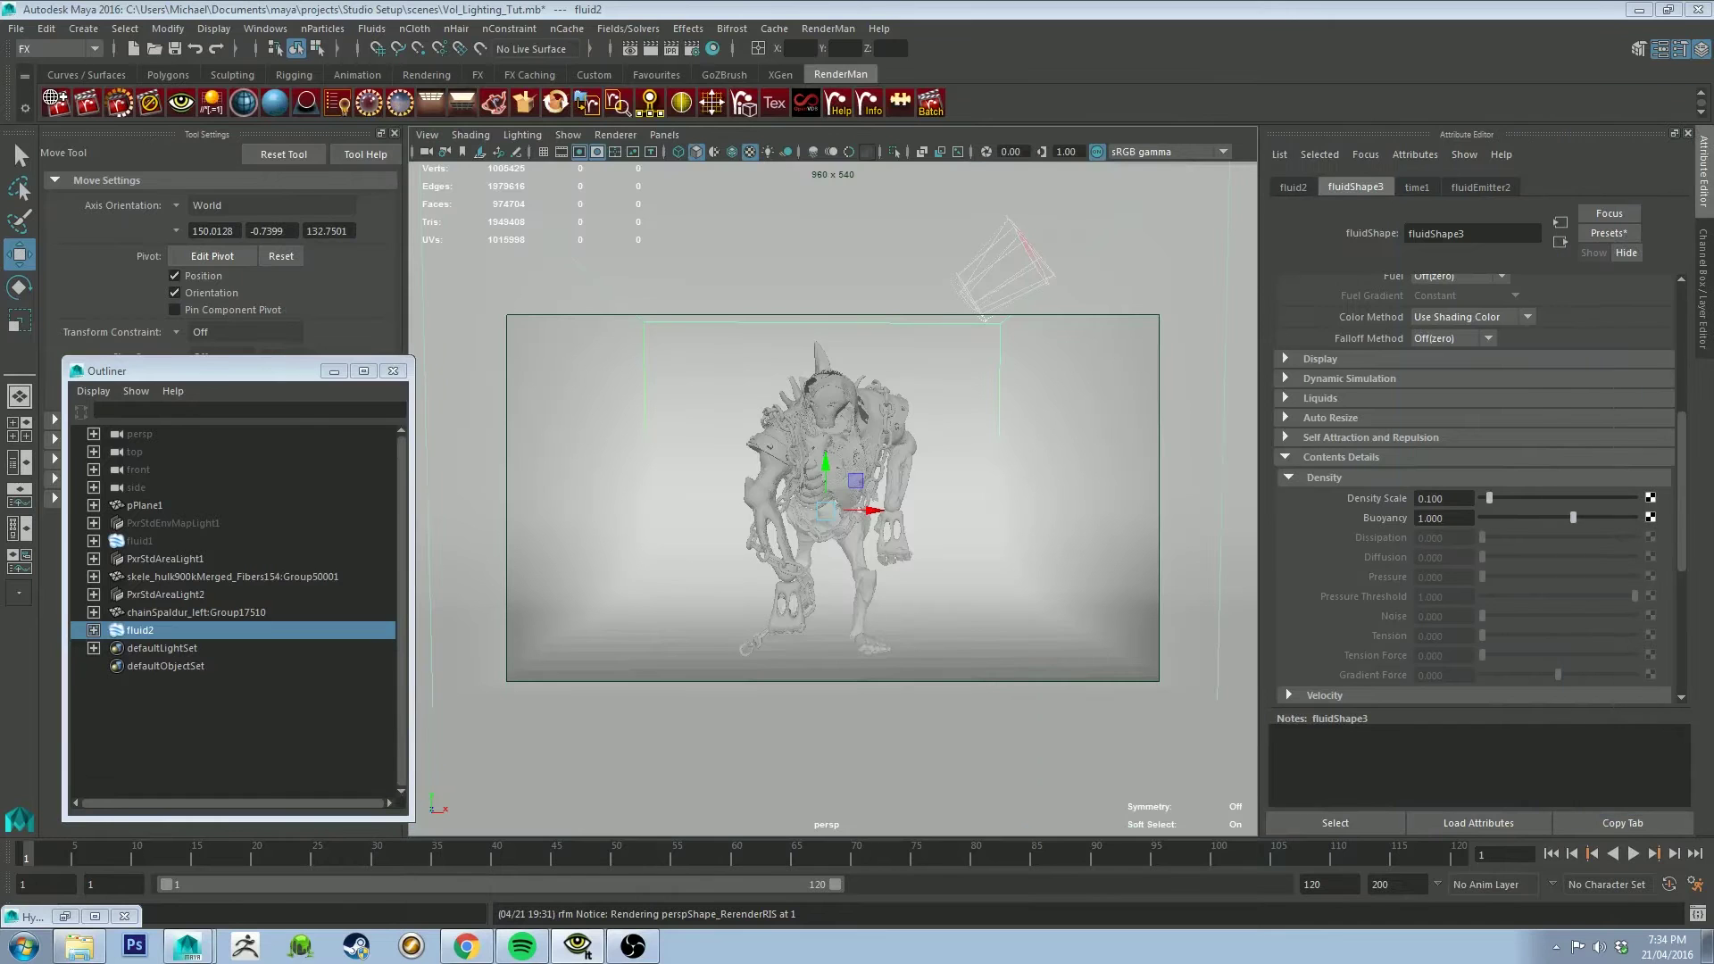
Step: Select the PxrStdAreaLight1 spotlight above the creature
mouse_move(916, 388)
alt+mouse_down()
mouse_move(1004, 379)
mouse_move(895, 394)
mouse_move(968, 386)
mouse_move(913, 389)
alt+mouse_up()
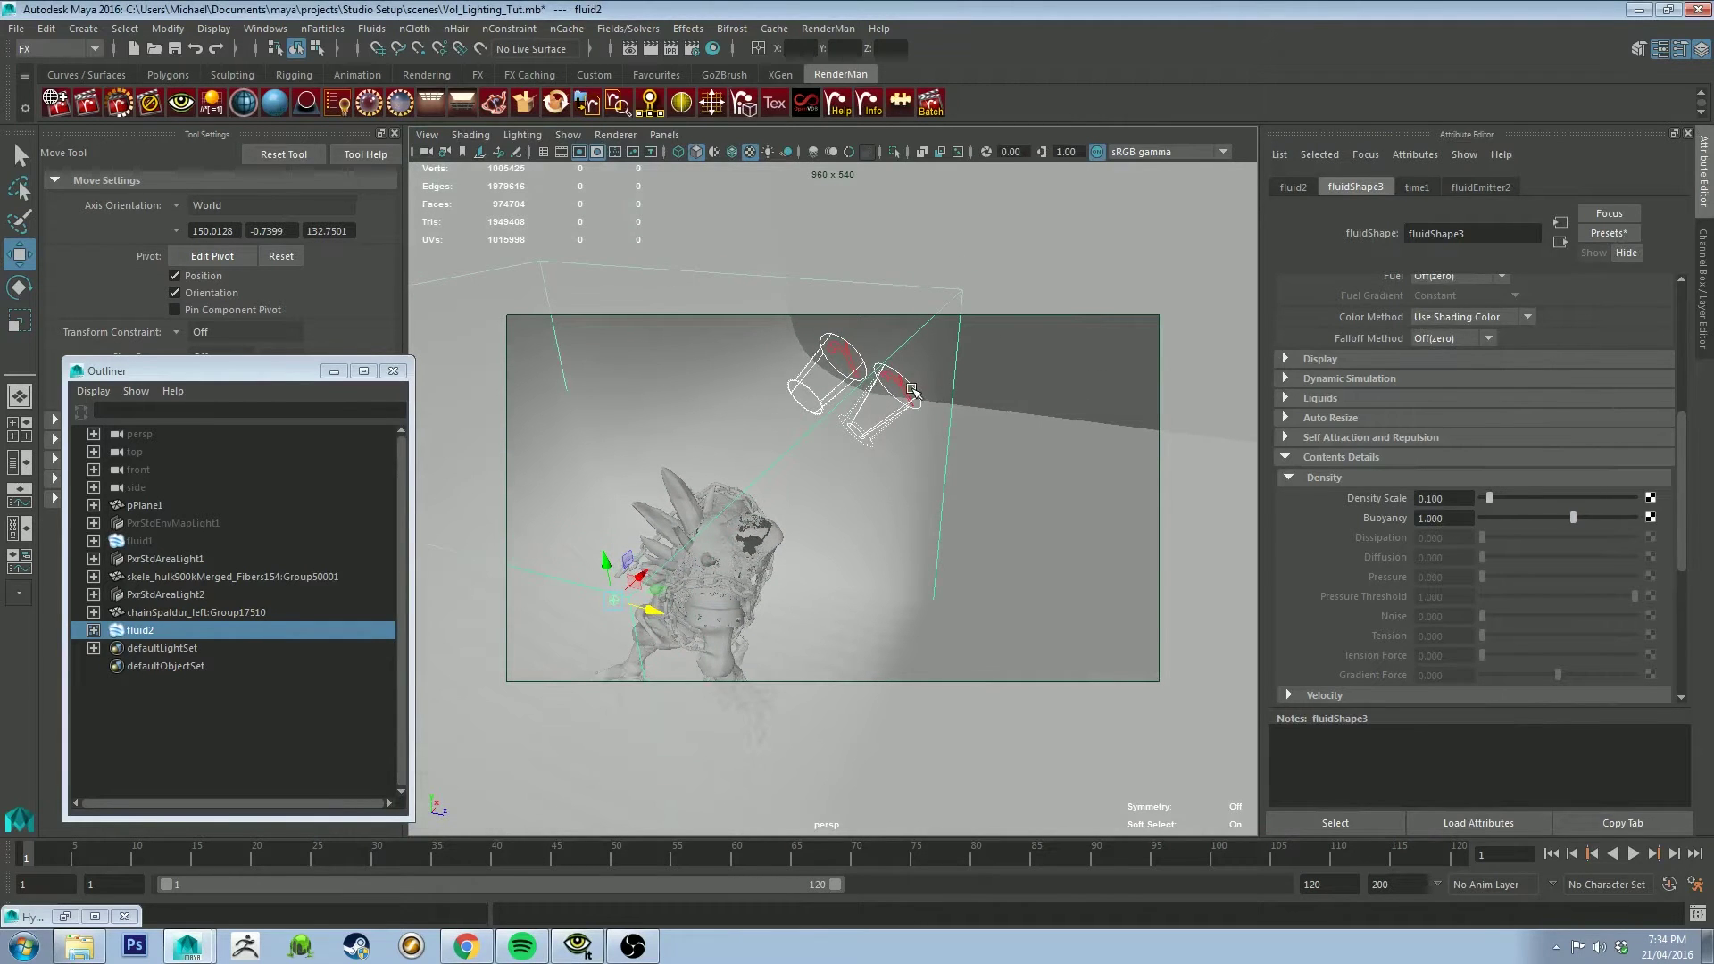
click(912, 390)
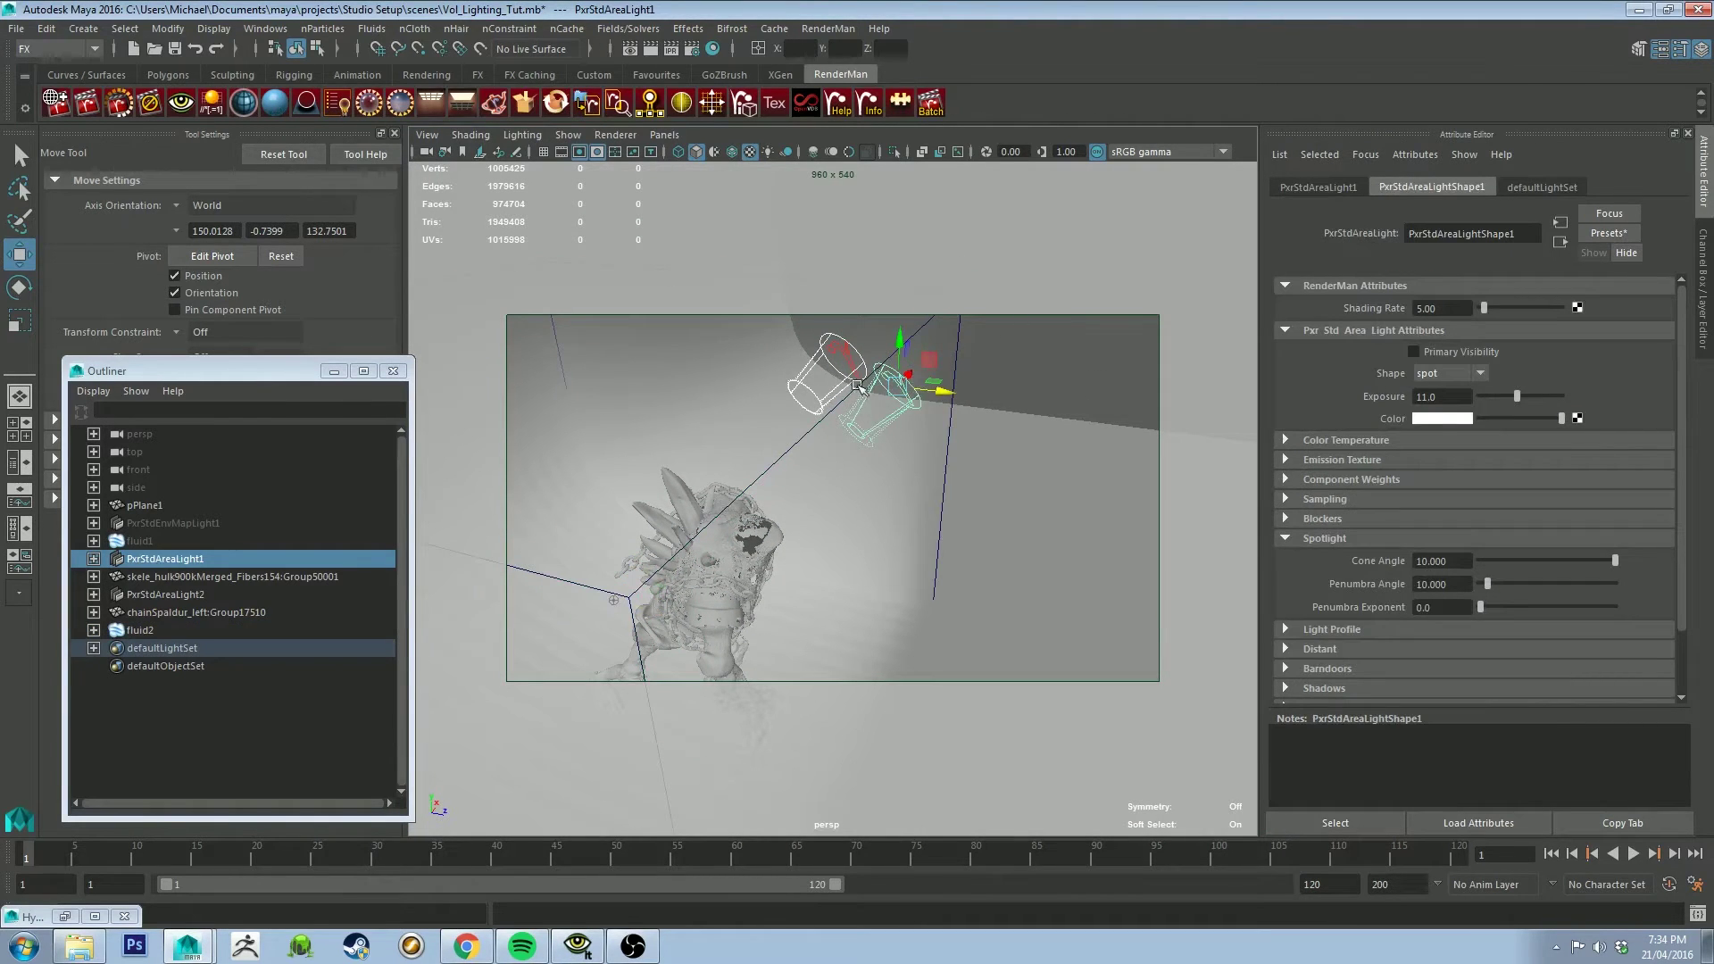
click(847, 349)
click(889, 390)
Step: Compare the placement of the two spotlights around the creature with the light beam in the last test render
alt+drag(1056, 401, 924, 412)
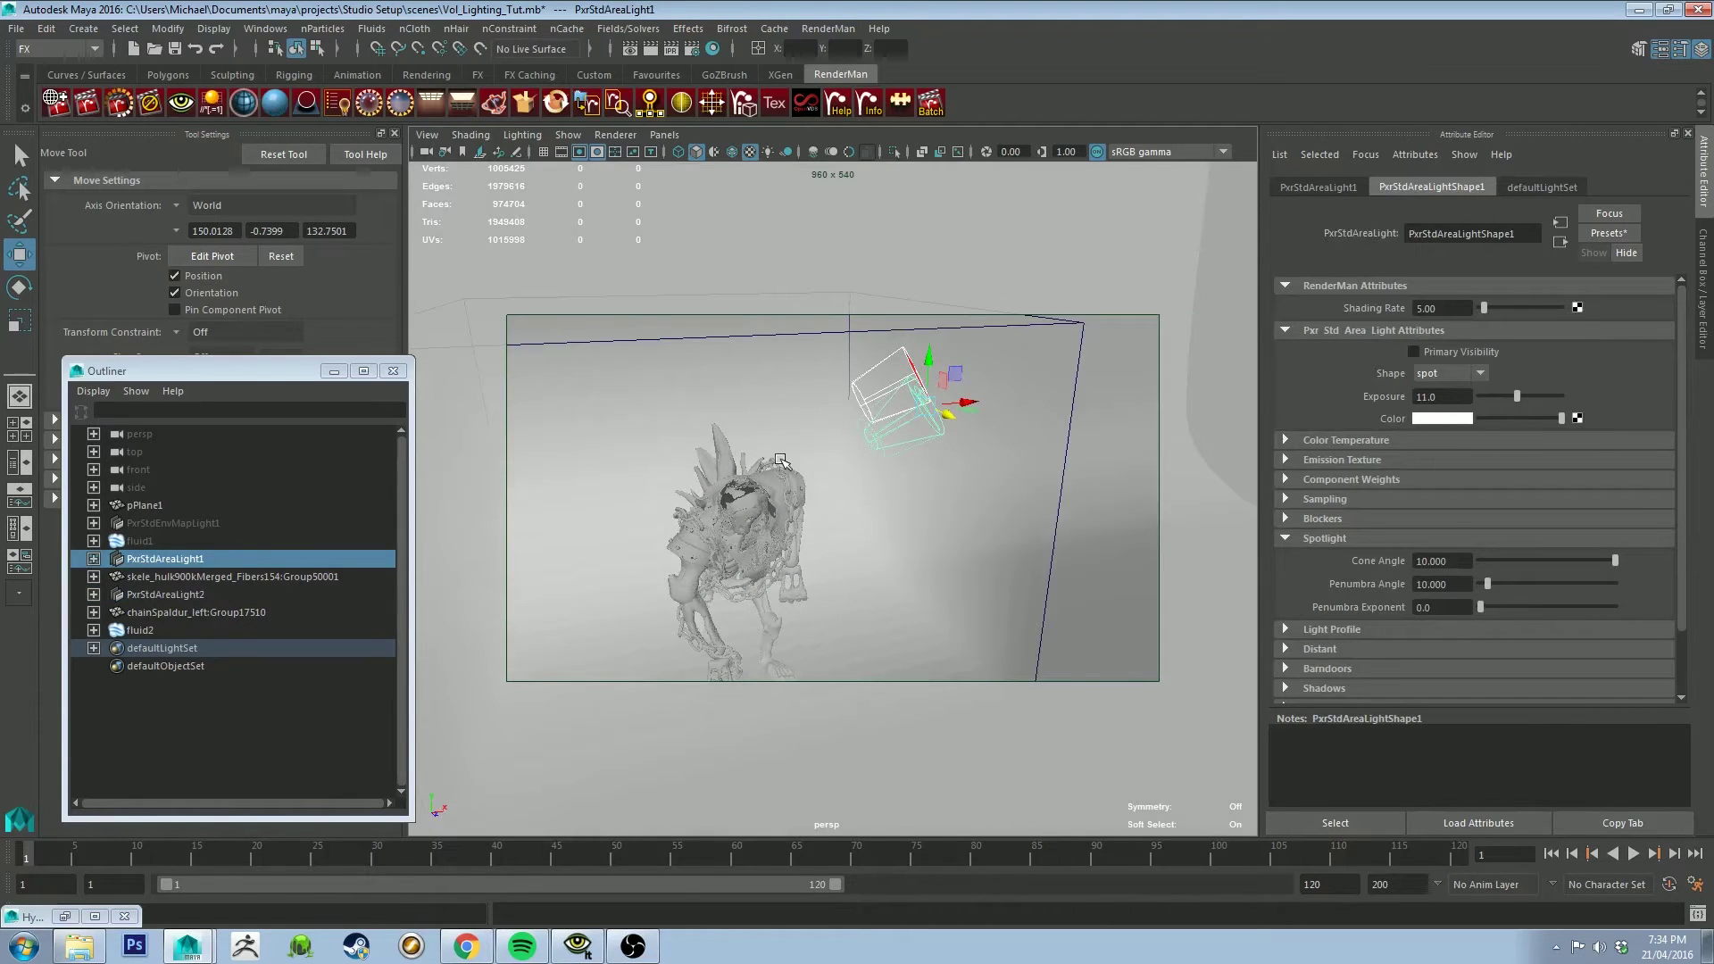
alt+right_drag(816, 463, 898, 526)
alt+drag(859, 463, 737, 475)
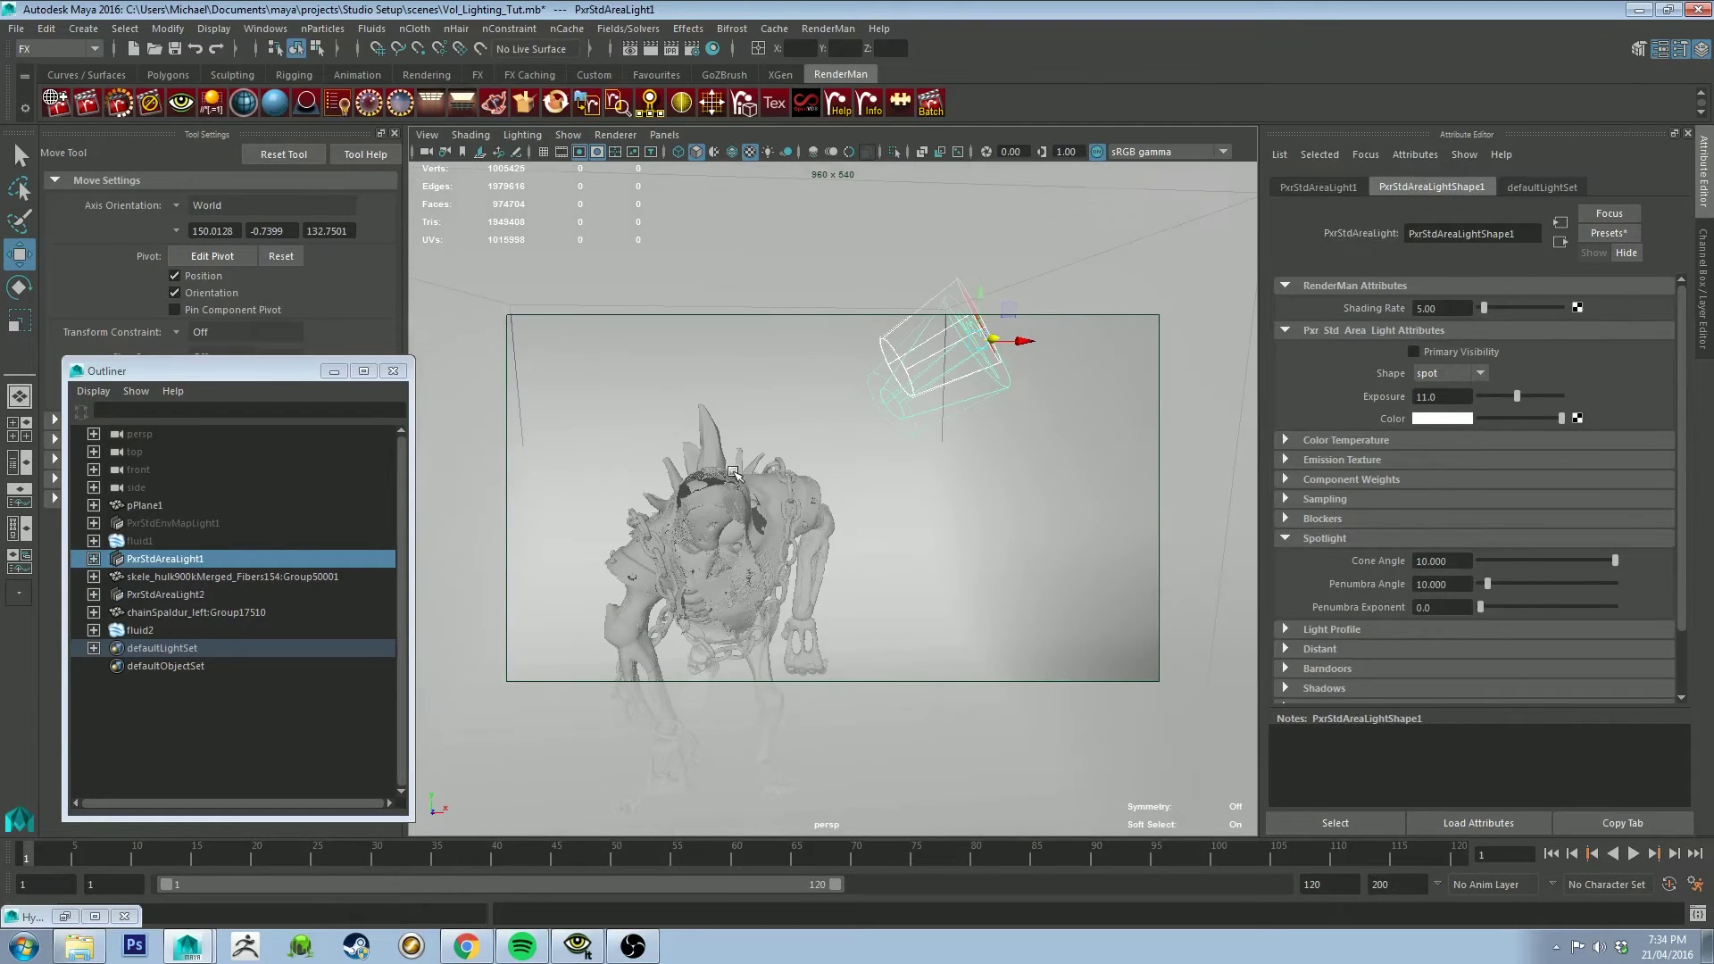
alt+drag(917, 500, 878, 414)
alt+drag(785, 471, 826, 430)
key(alt+Tab)
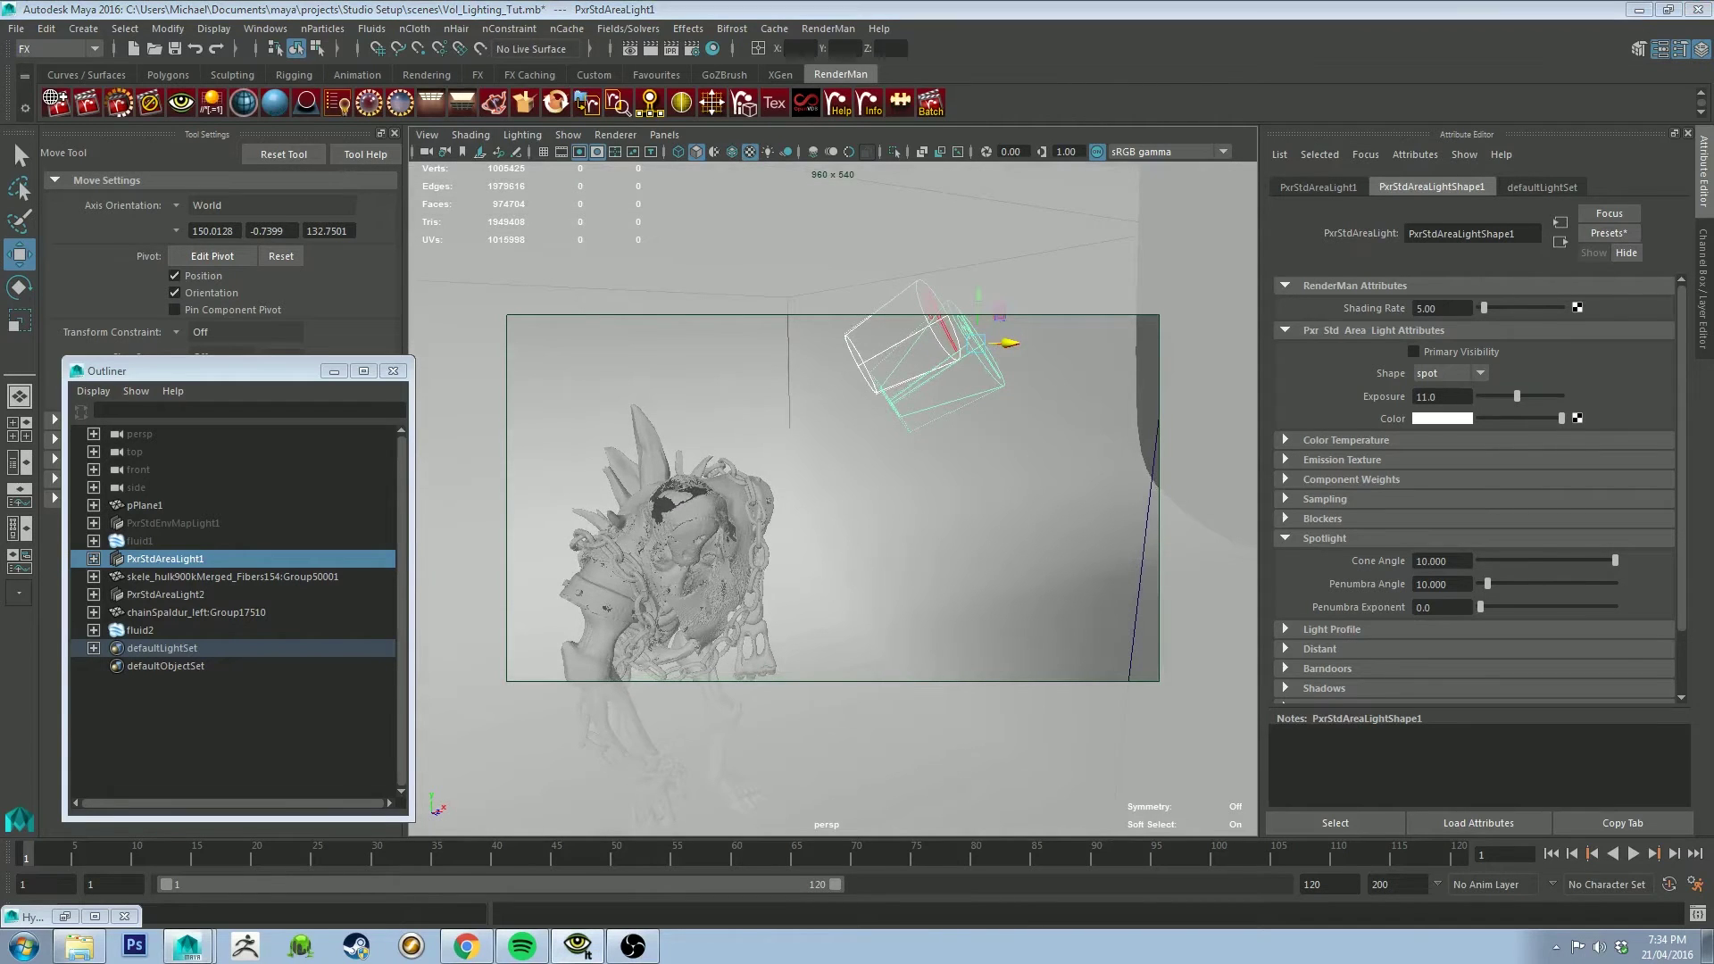
drag(928, 137, 625, 144)
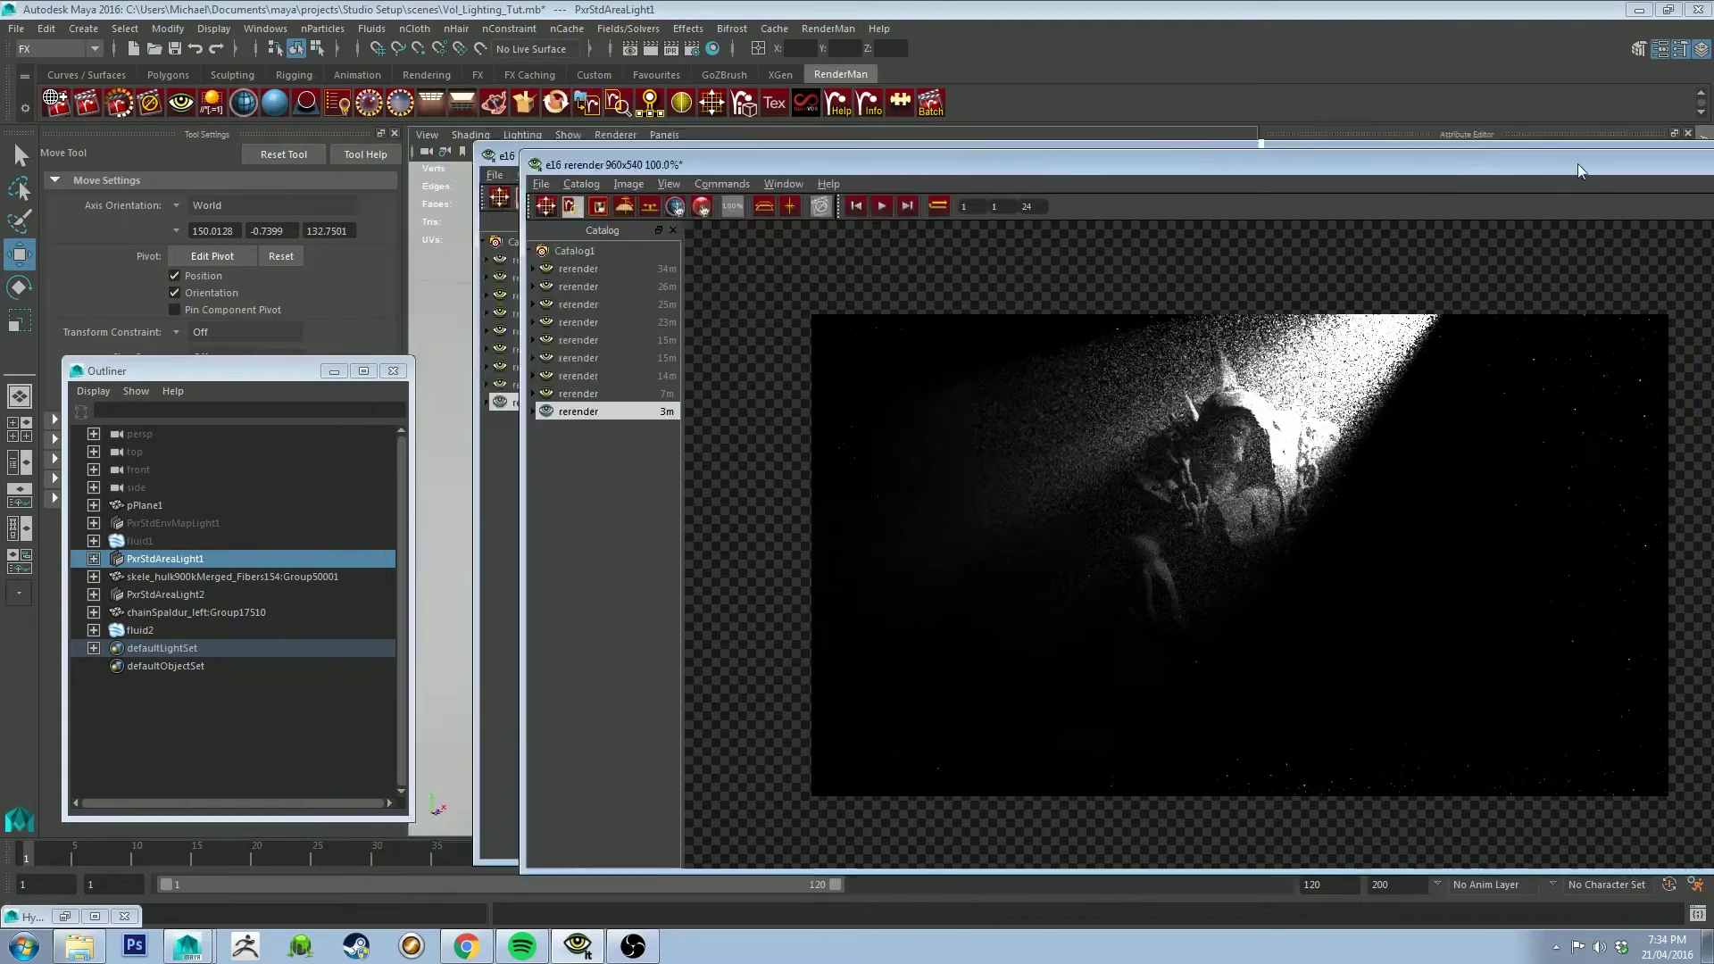
click(1587, 140)
Step: Examine the direction and cone of the selected spotlight relative to the creature's head and shoulders
alt+drag(1071, 419, 1169, 391)
alt+middle_drag(1075, 401, 1087, 430)
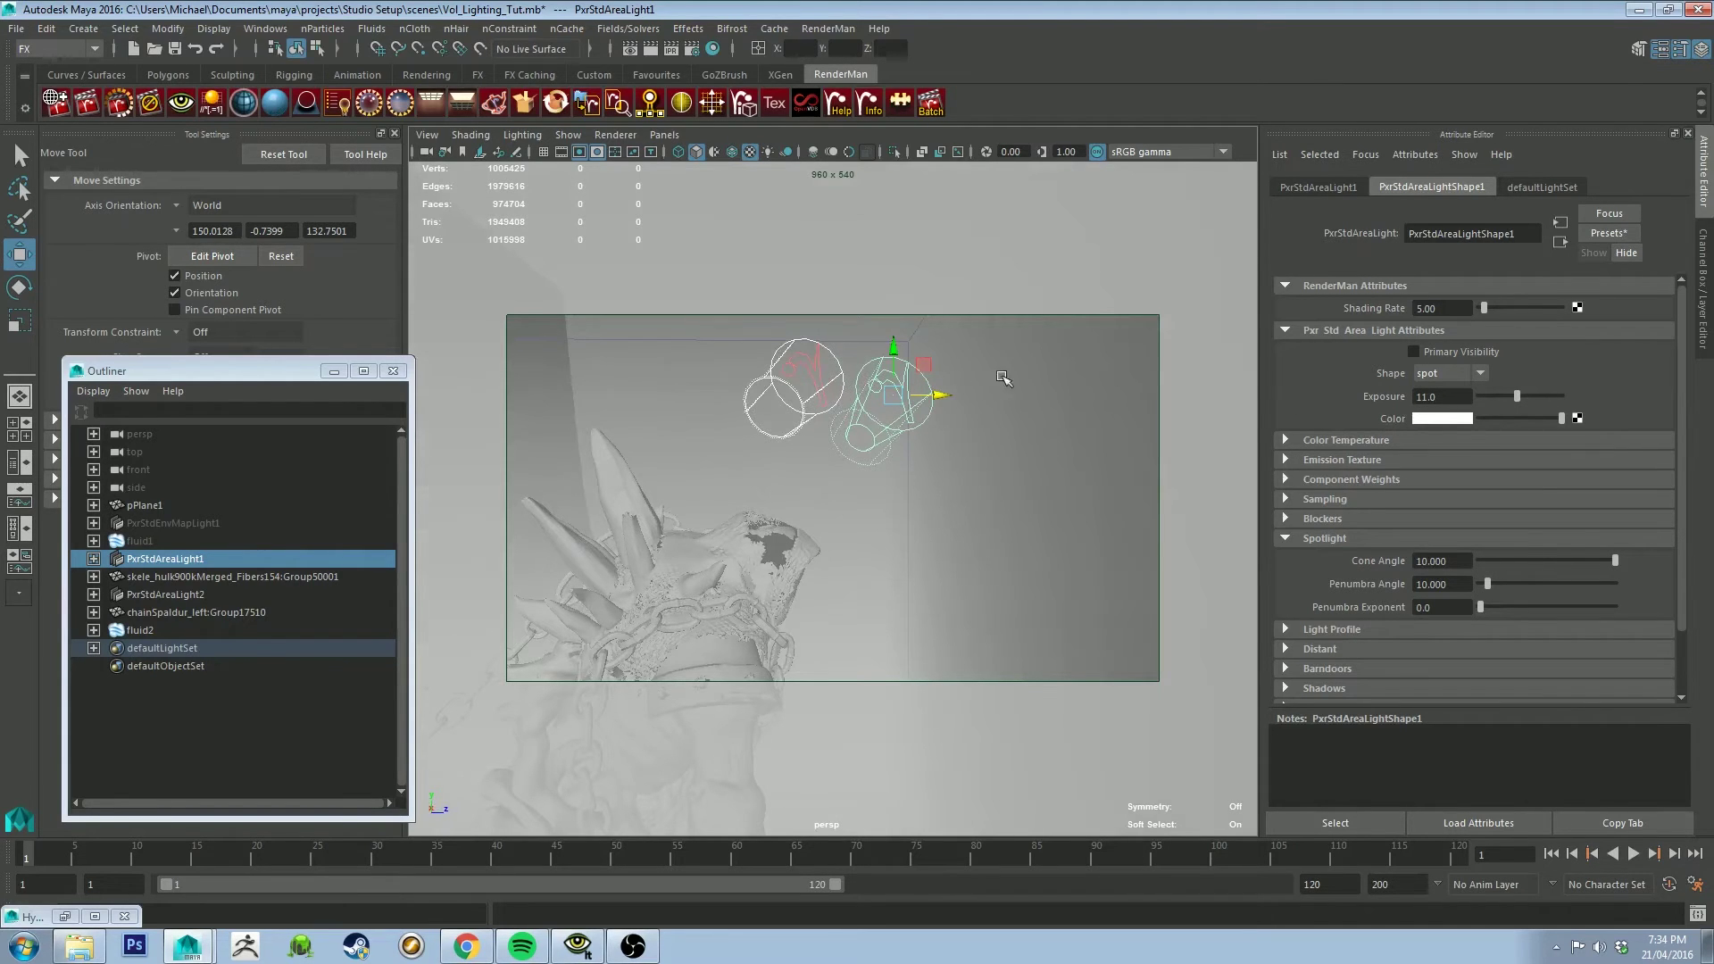
alt+drag(1005, 379, 928, 422)
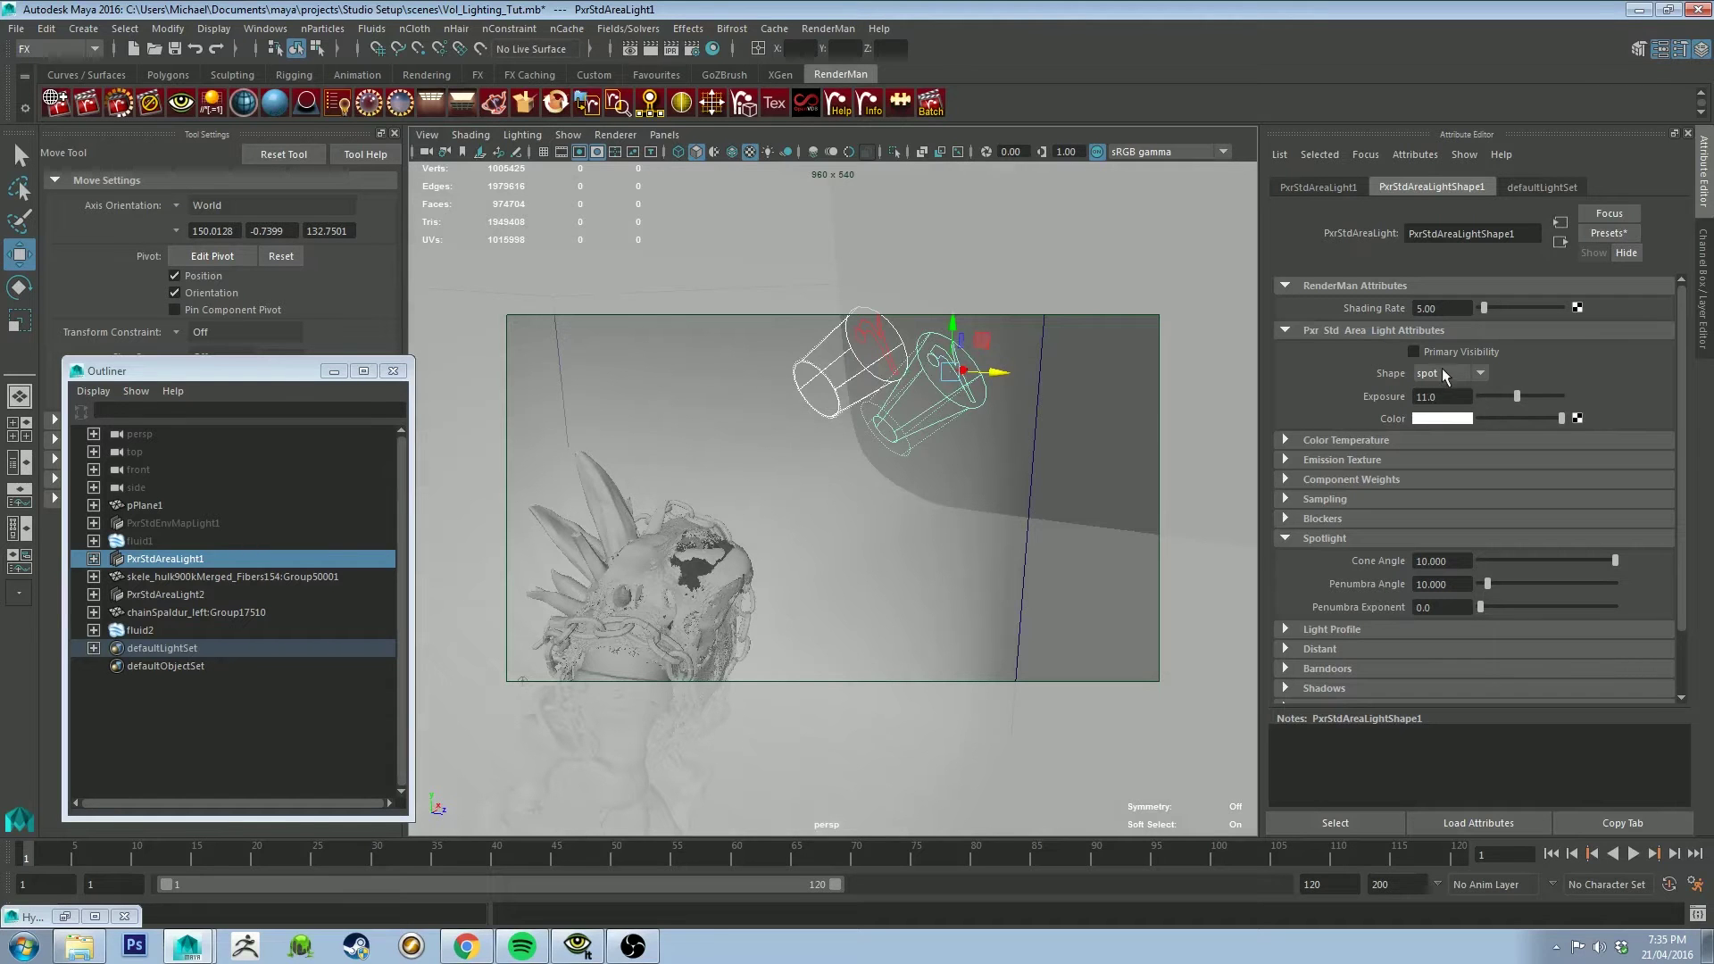
alt+middle_drag(835, 550, 929, 473)
alt+drag(879, 435, 807, 405)
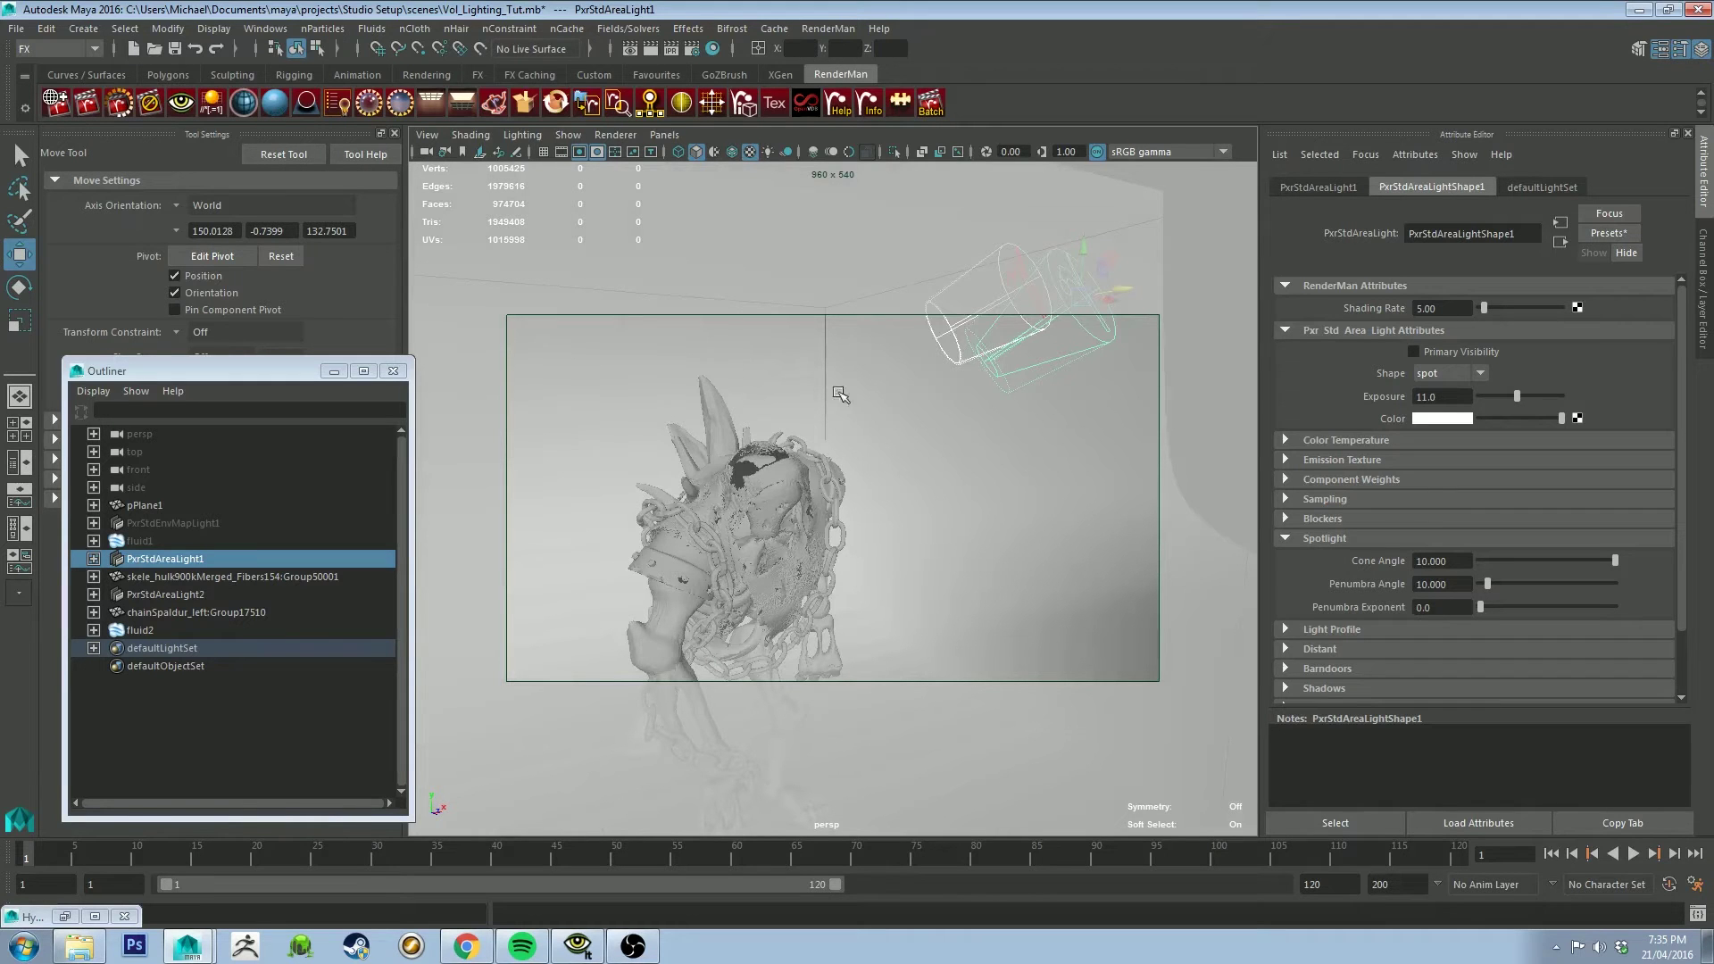
mouse_move(898, 444)
alt+mouse_down()
mouse_move(705, 451)
mouse_move(903, 436)
mouse_move(910, 482)
mouse_move(870, 457)
alt+mouse_up()
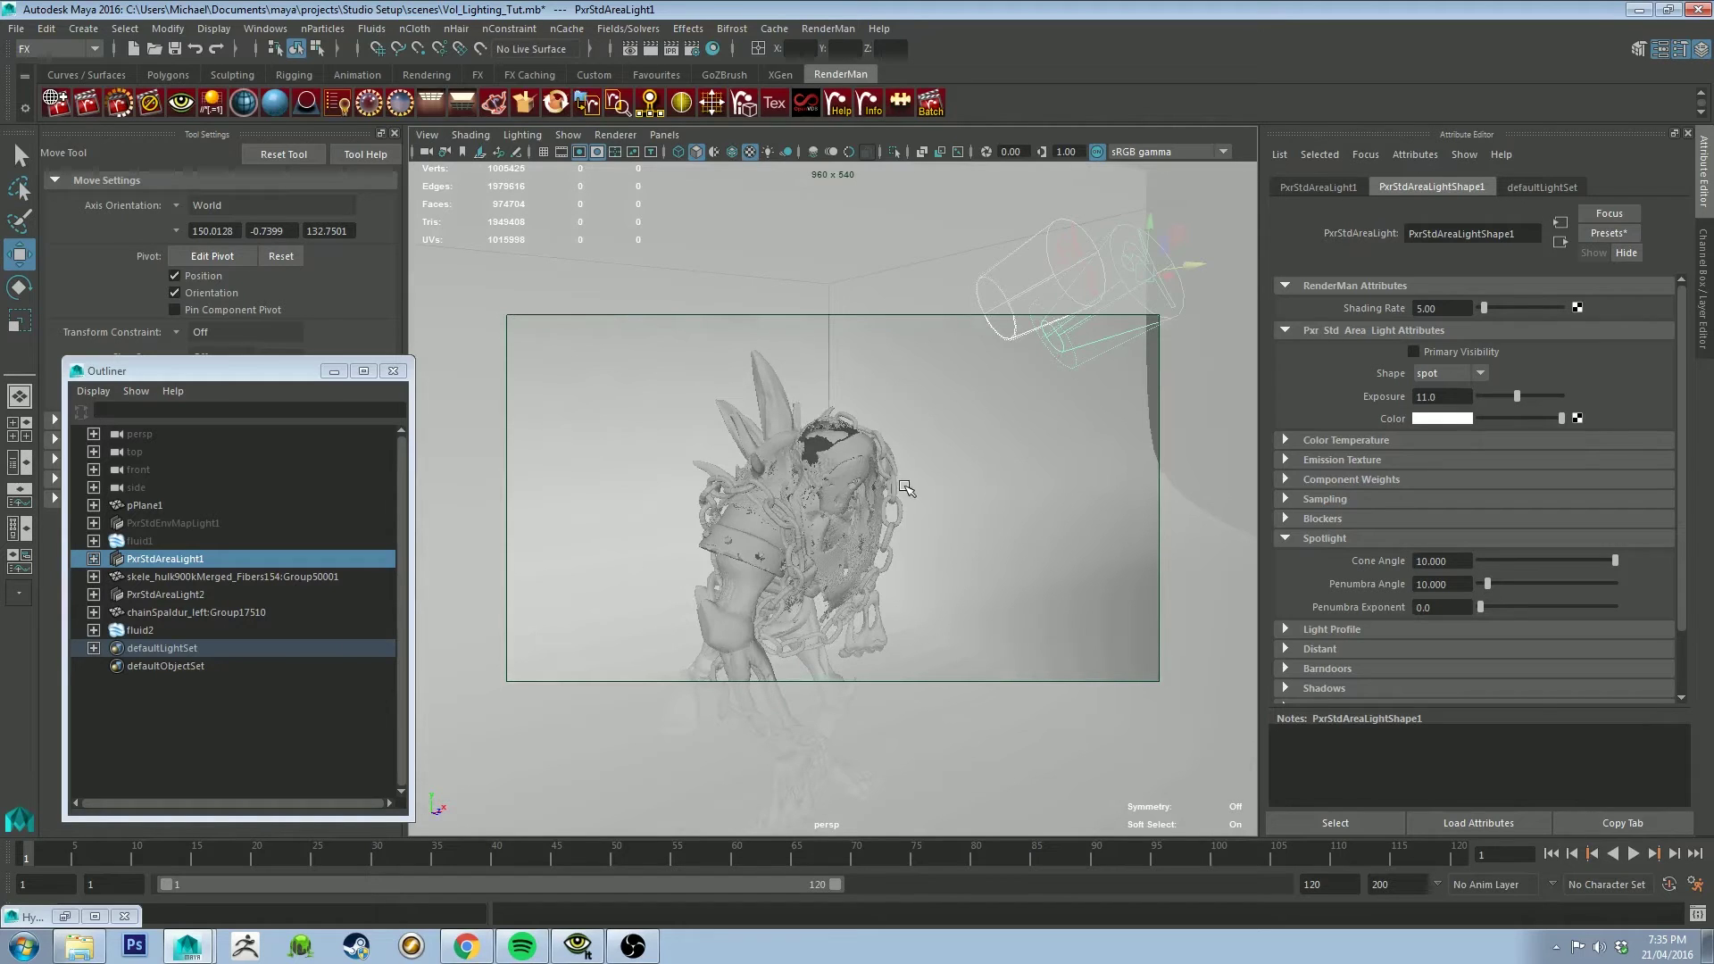
alt+drag(855, 448, 961, 455)
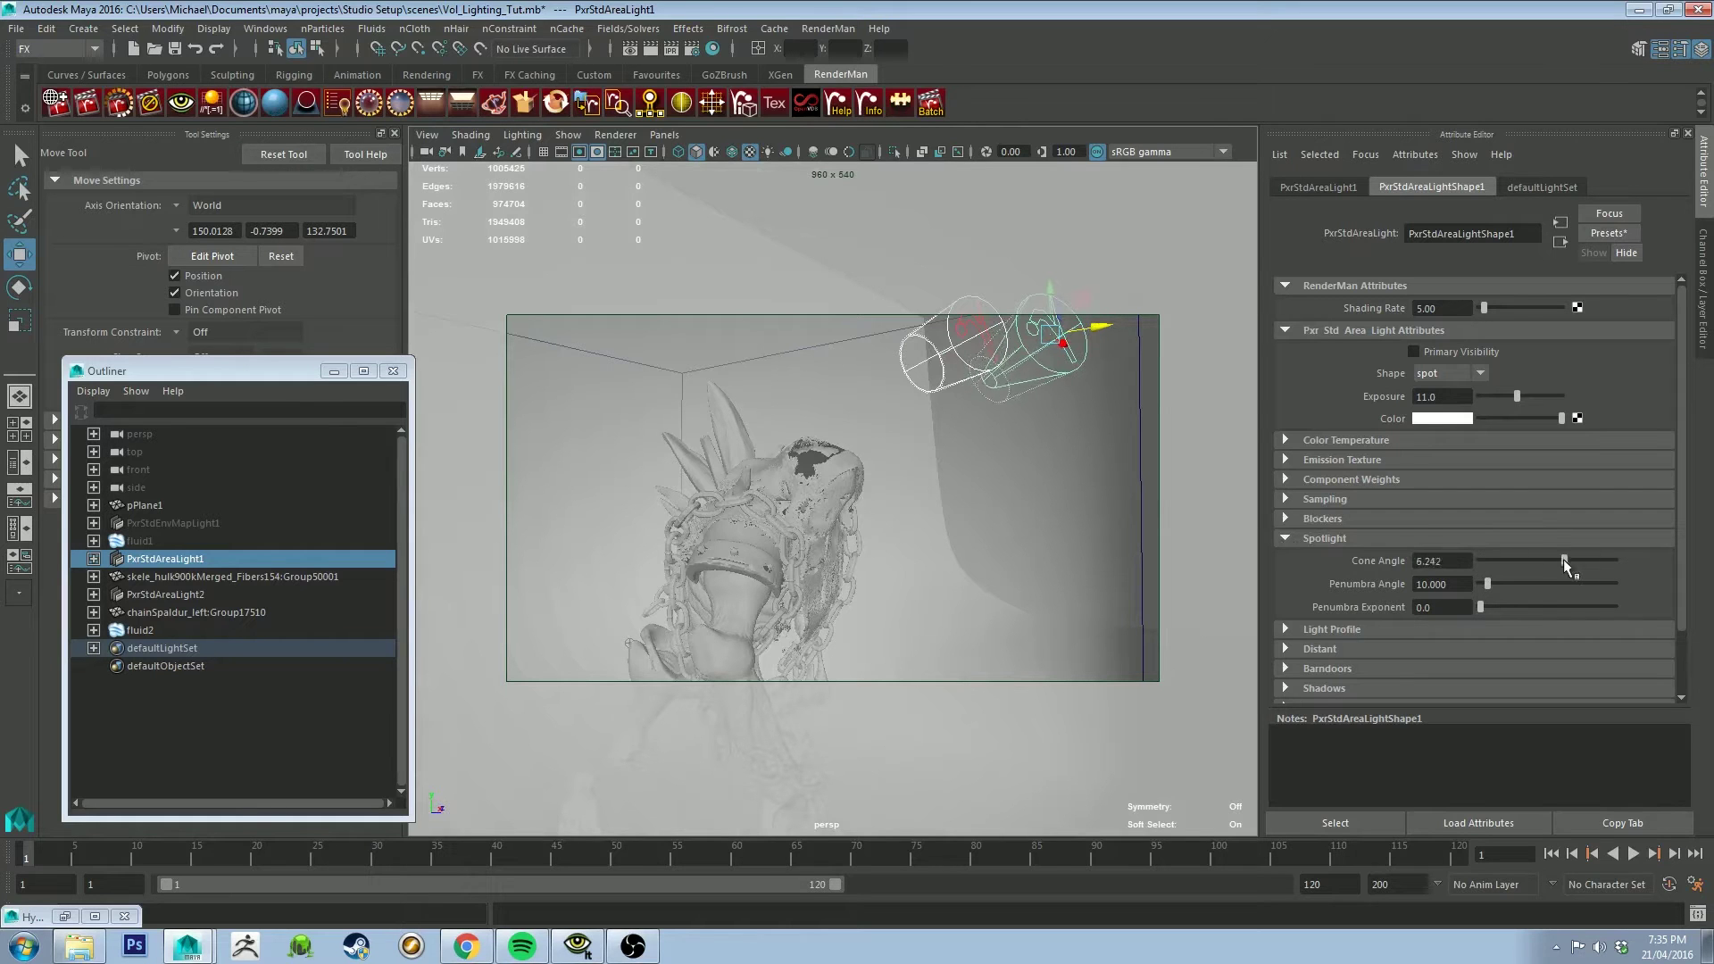
Step: Try a Cone Angle of 90 on the PxrStdAreaLight1 spotlight
click(1464, 565)
text(90)
key(Return)
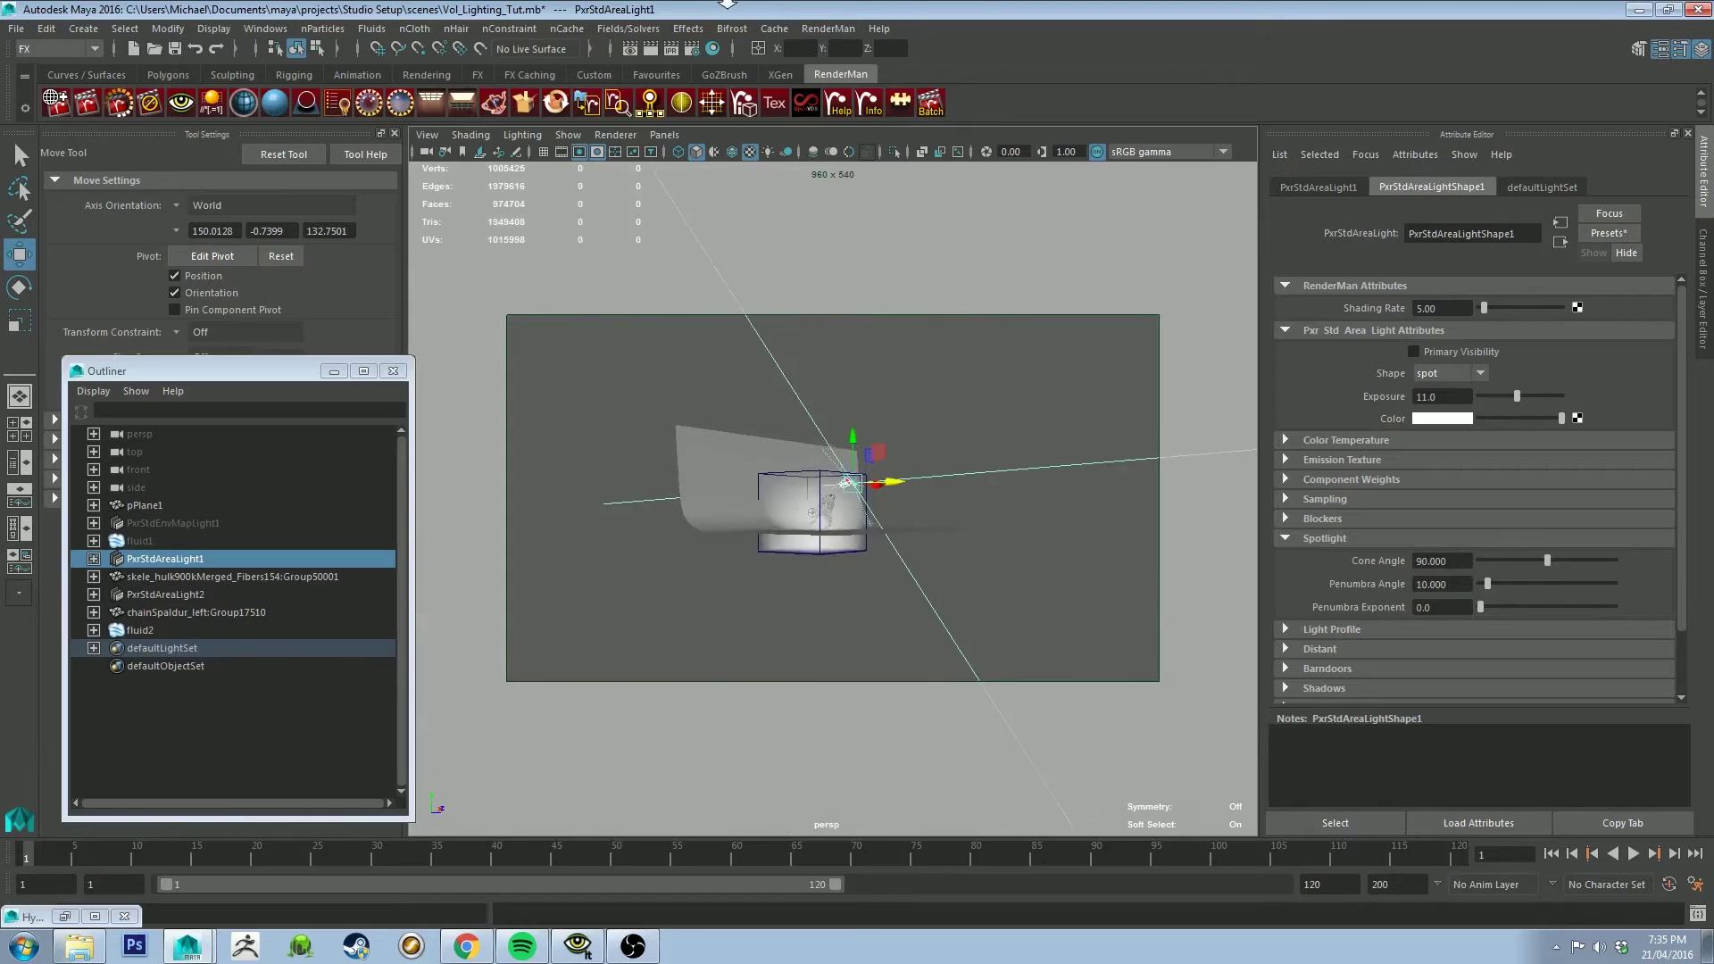
Step: Set the PxrStdAreaLight1 spotlight's Cone Angle to 20 and view its cone beside the creature
click(1461, 562)
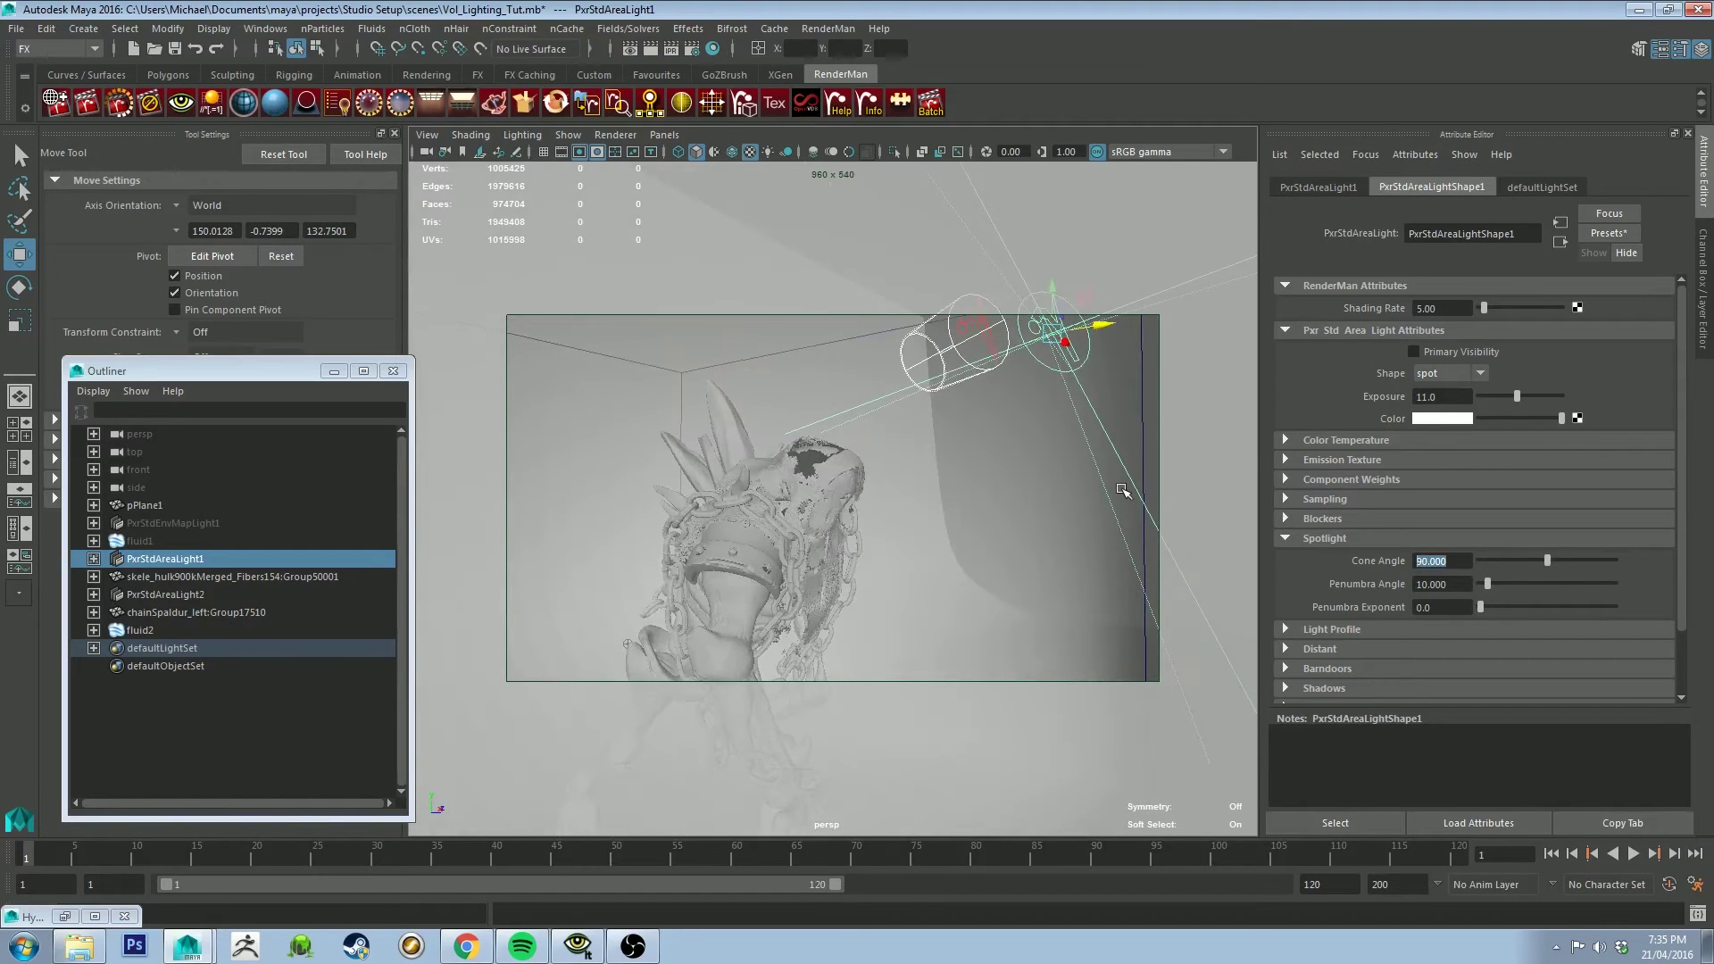
text(20)
key(Return)
alt+drag(1112, 482, 1105, 447)
alt+drag(973, 396, 907, 437)
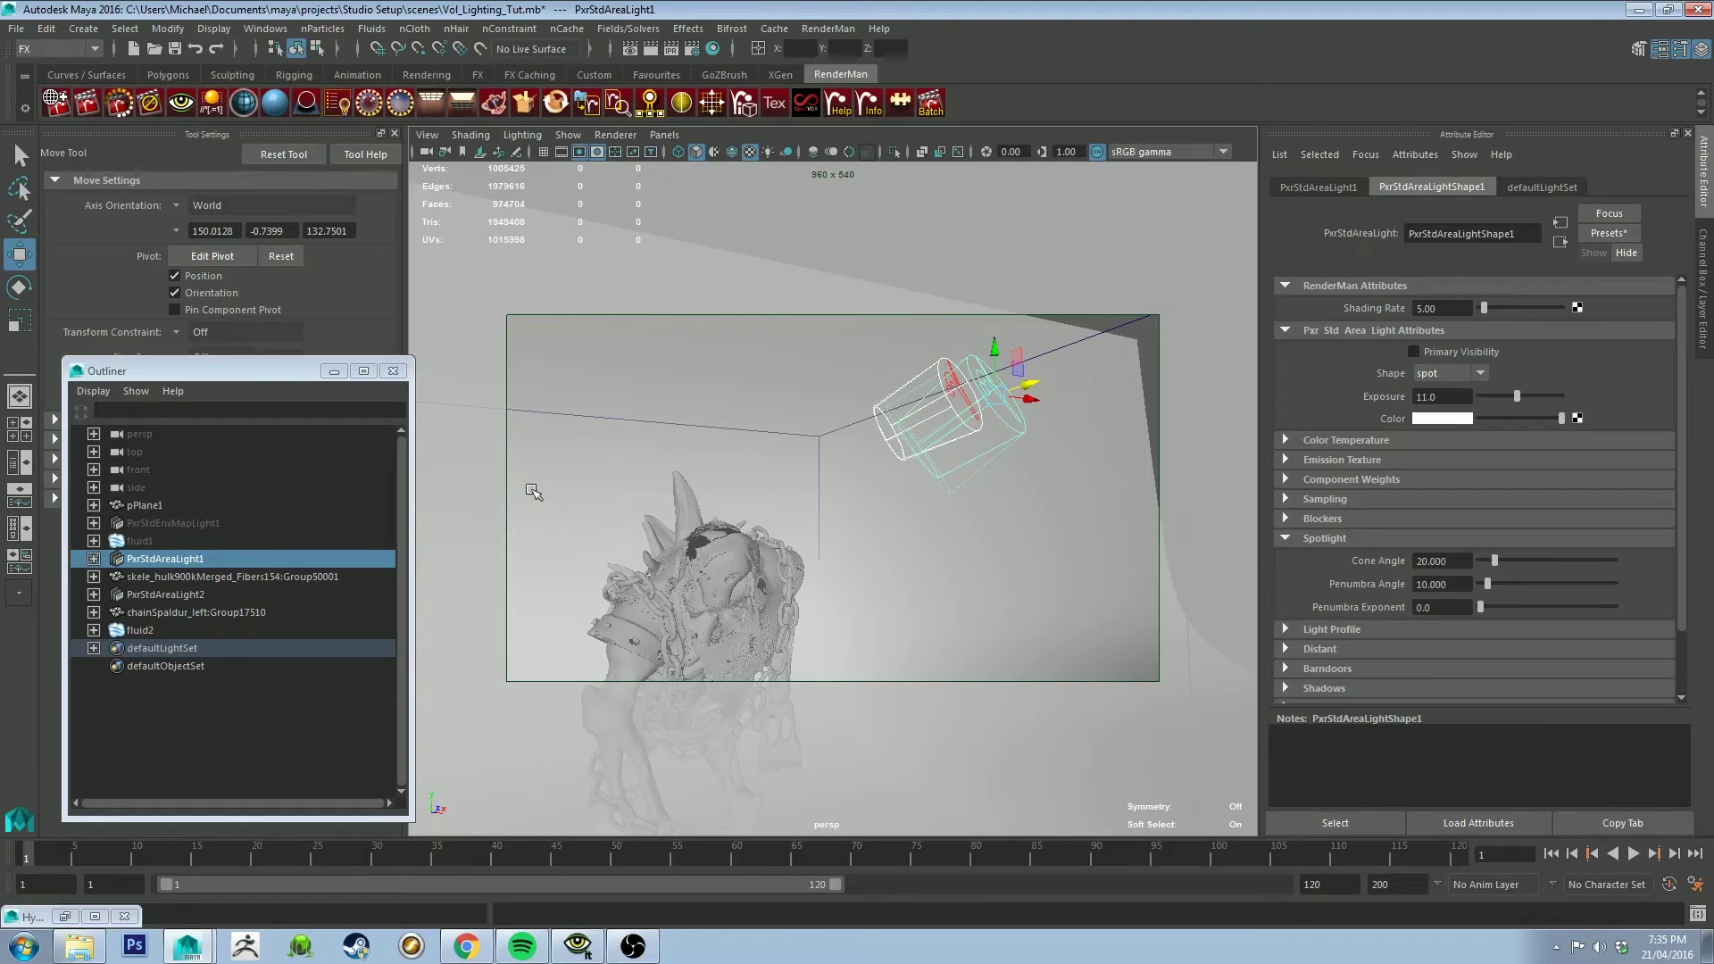
Step: Set the PxrStdAreaLight1 spotlight's Cone Angle to 10 and view its narrower cone above the creature
alt+drag(533, 492, 771, 524)
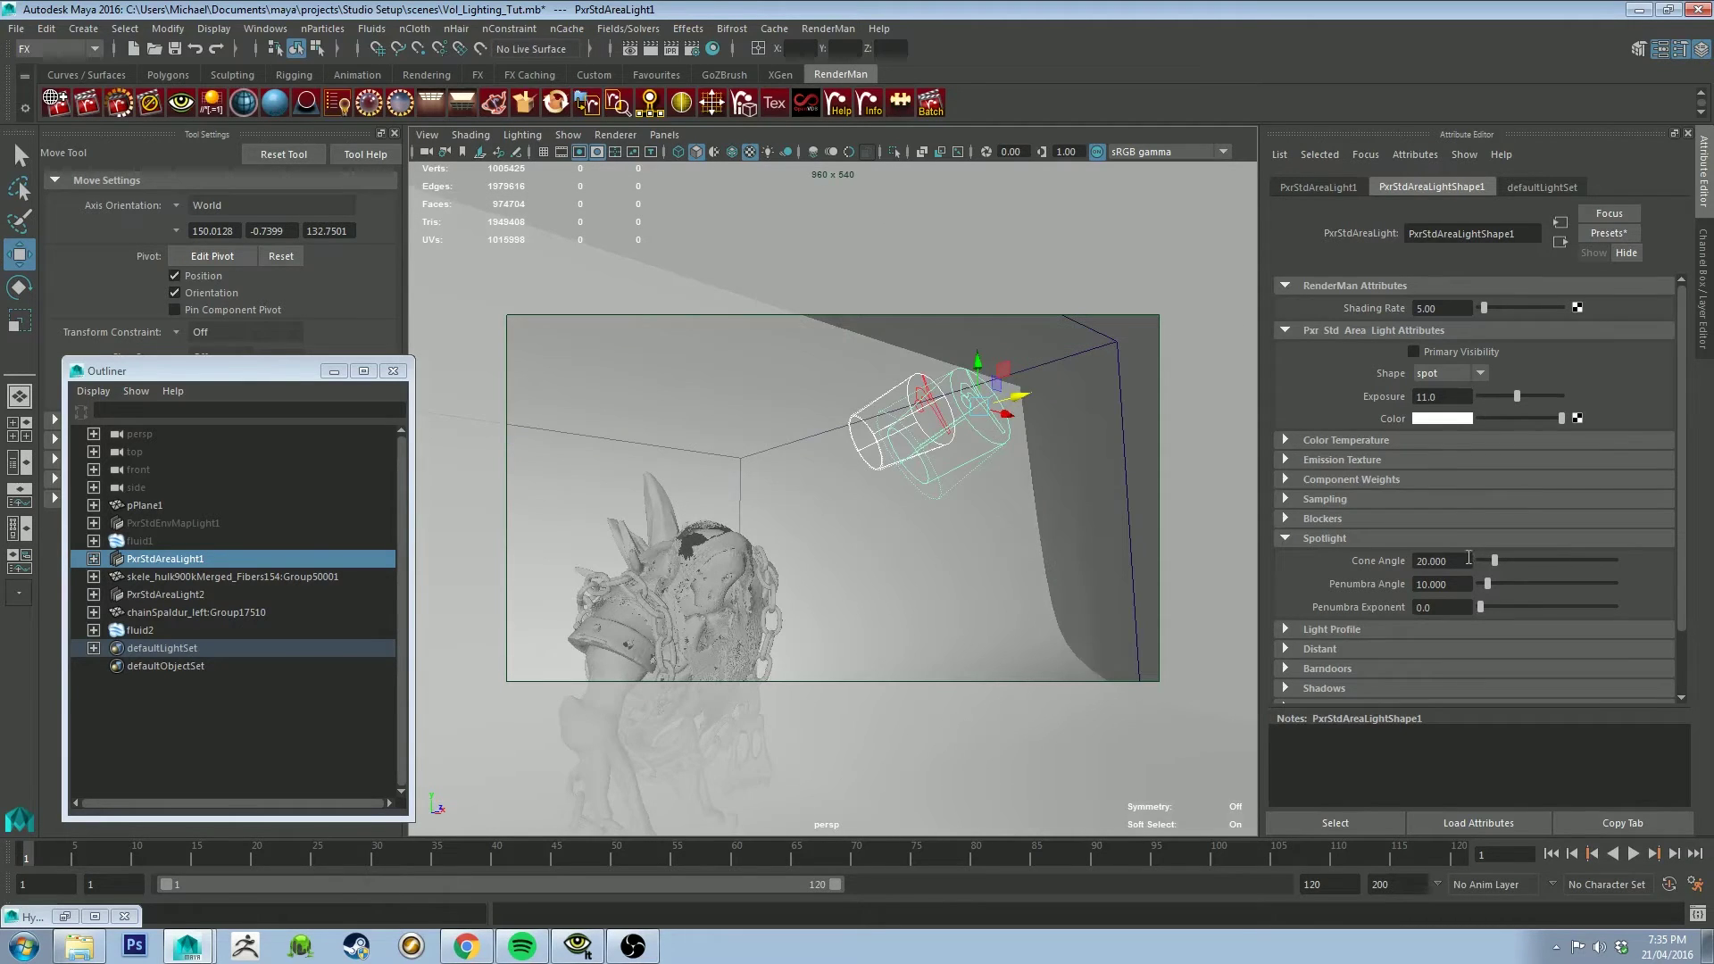
double_click(1465, 560)
text(10)
key(Return)
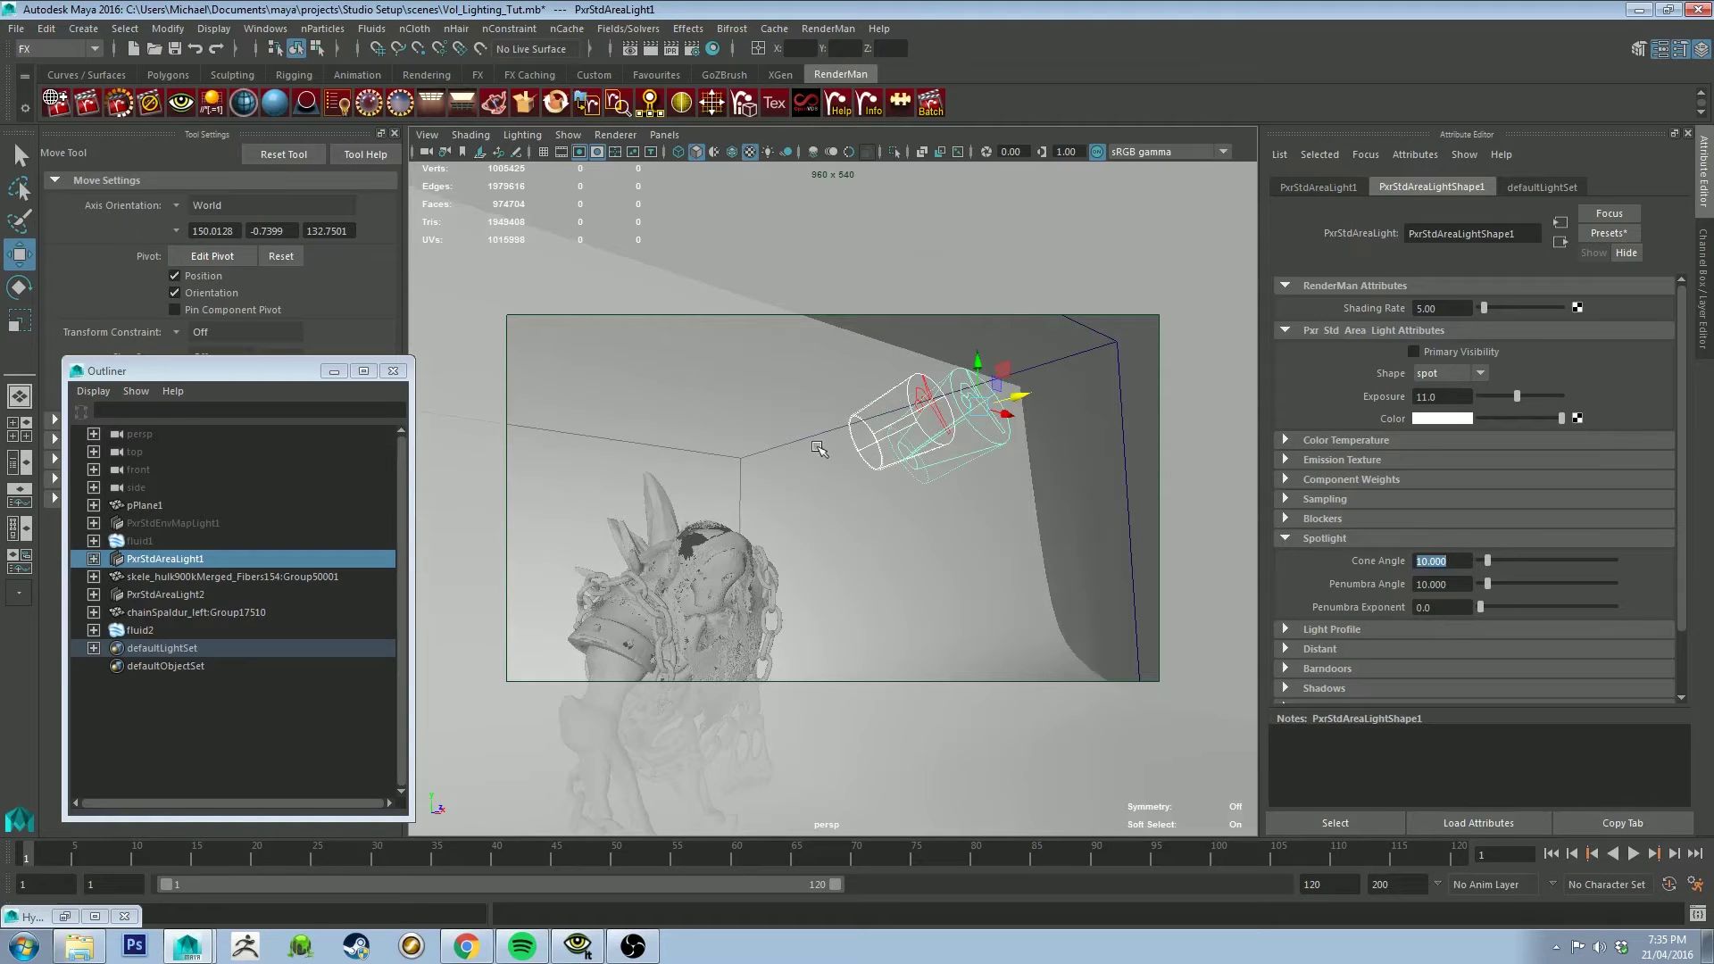
alt+drag(753, 489, 900, 461)
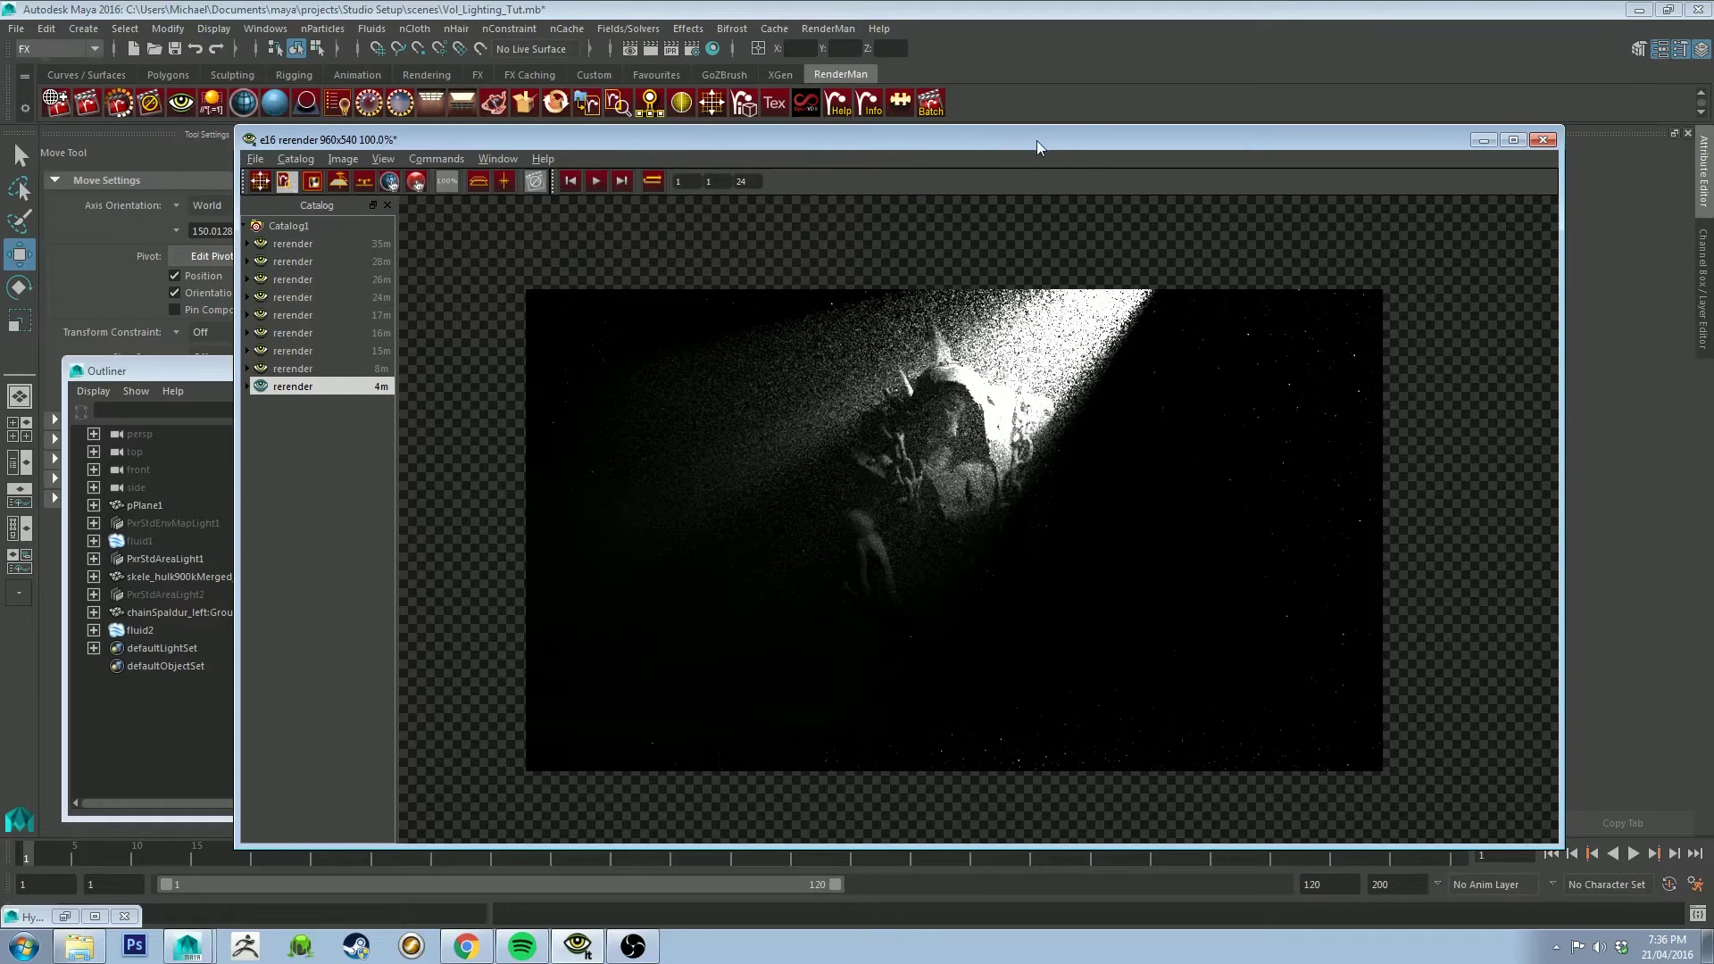
Step: Try a Penumbra Angle of 15 on the PxrStdAreaLight1 spotlight, view its cone and undo the change
drag(1039, 140, 1713, 140)
click(1118, 339)
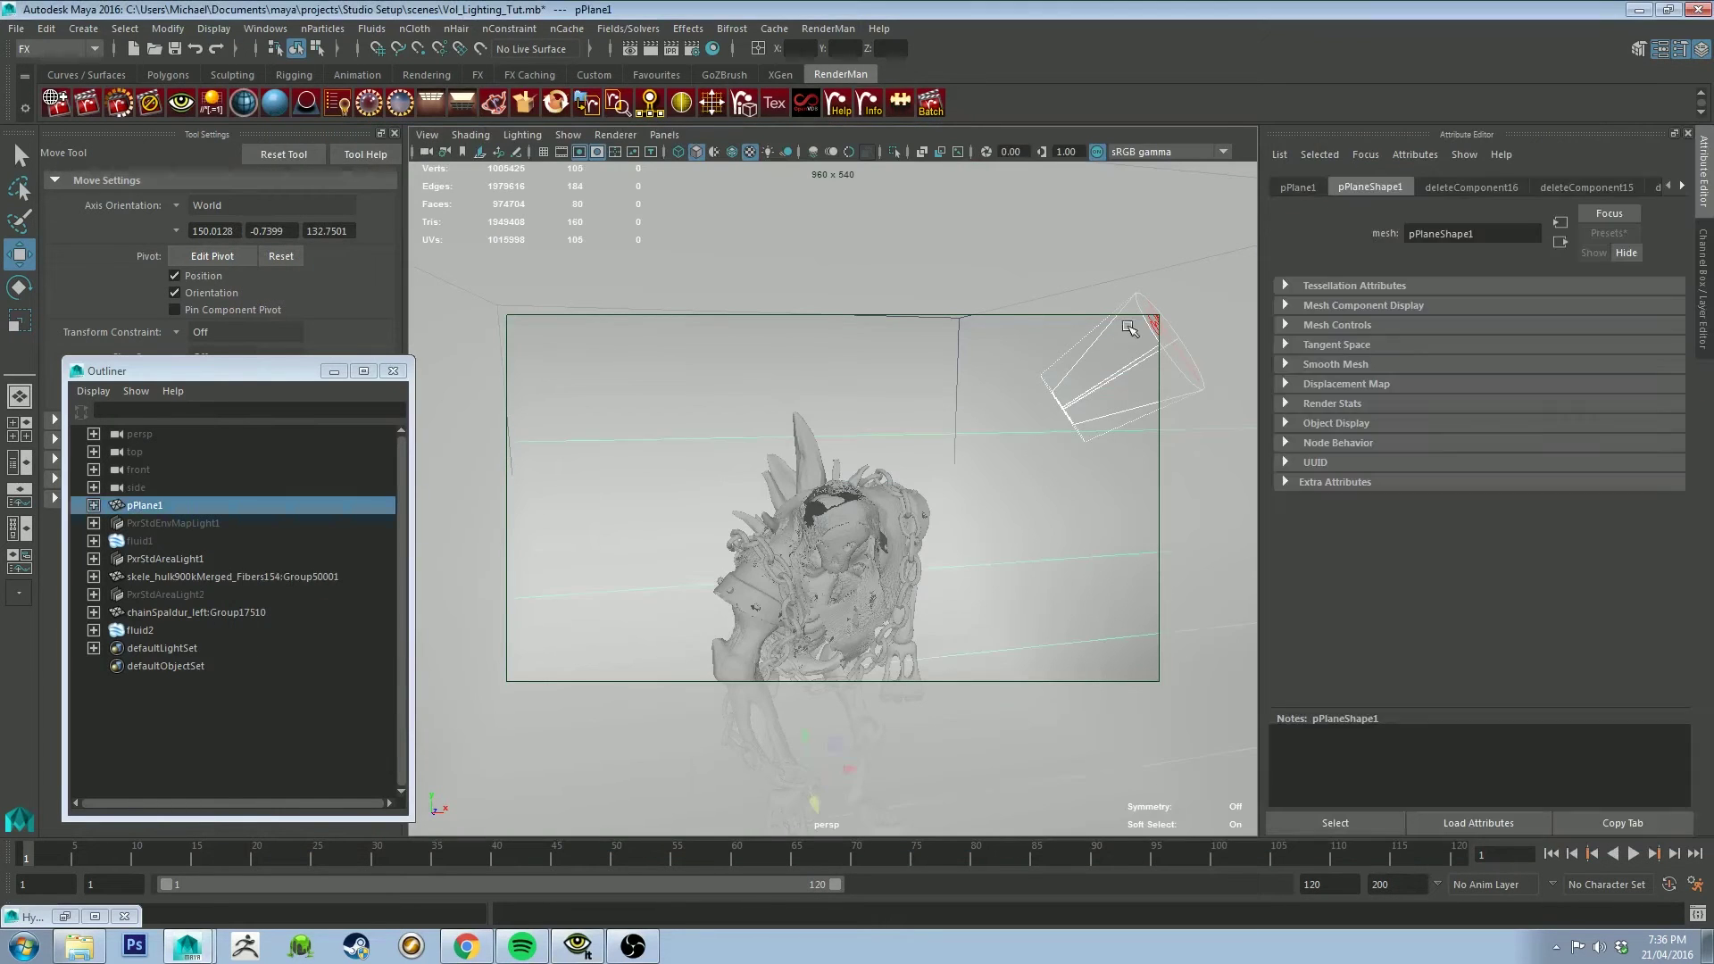
alt+drag(986, 473, 1068, 468)
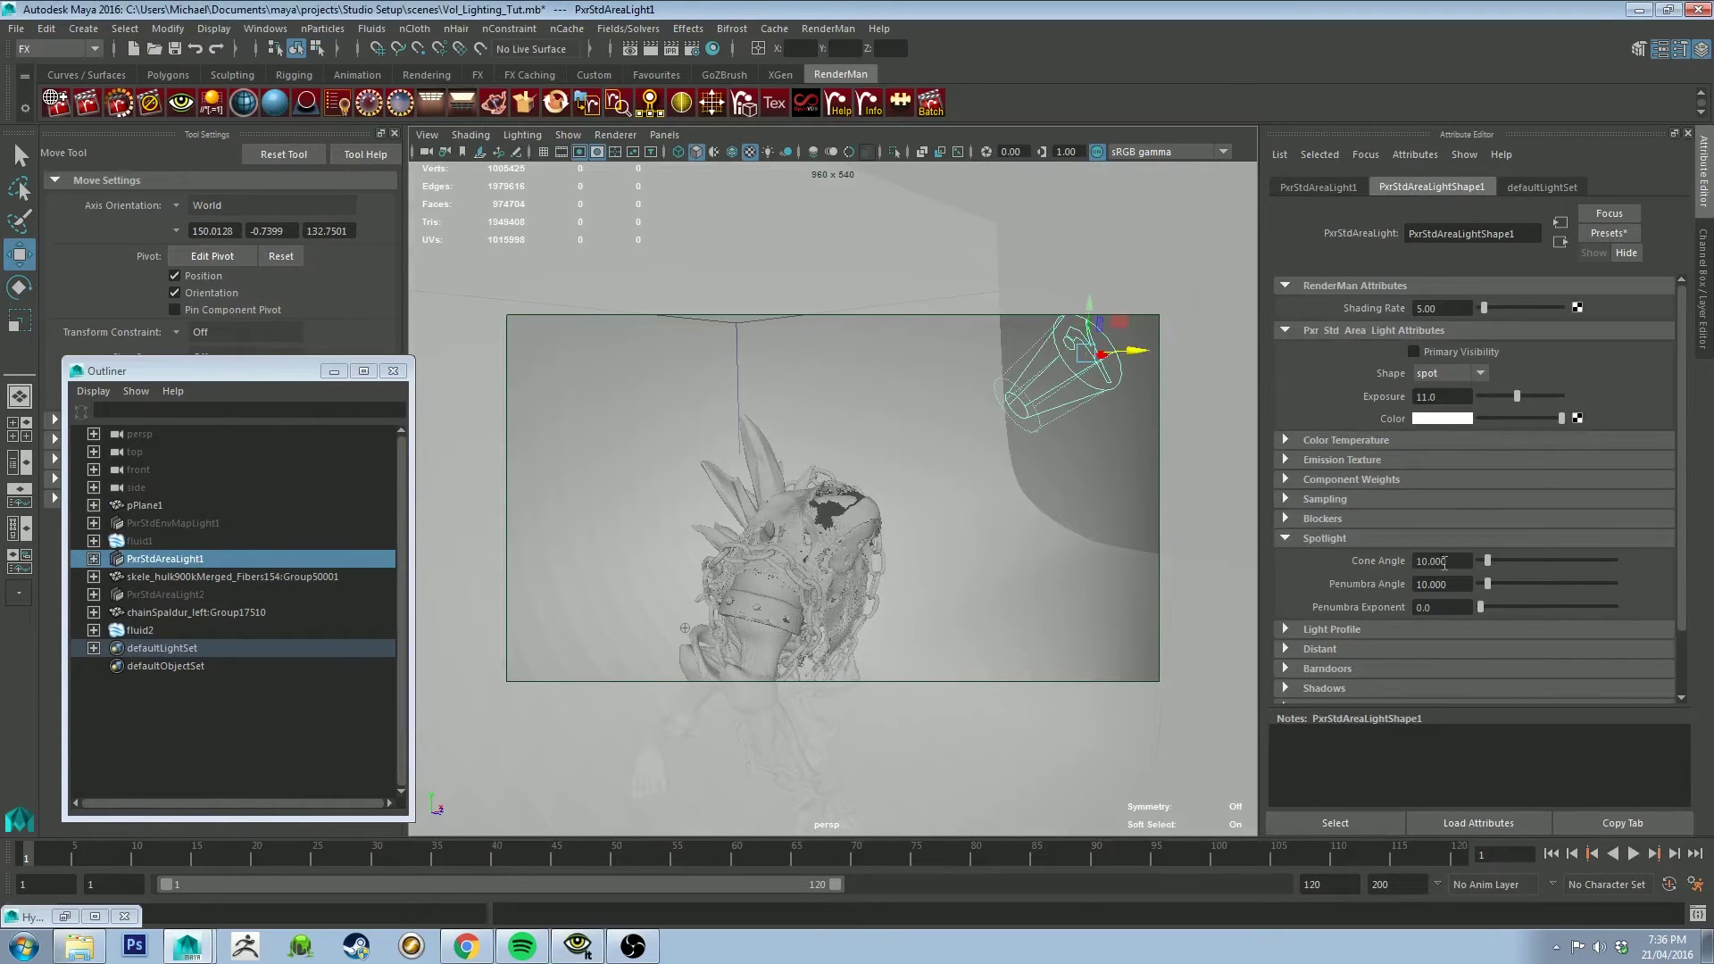
click(1465, 584)
text(15)
key(Return)
alt+drag(1128, 527, 946, 511)
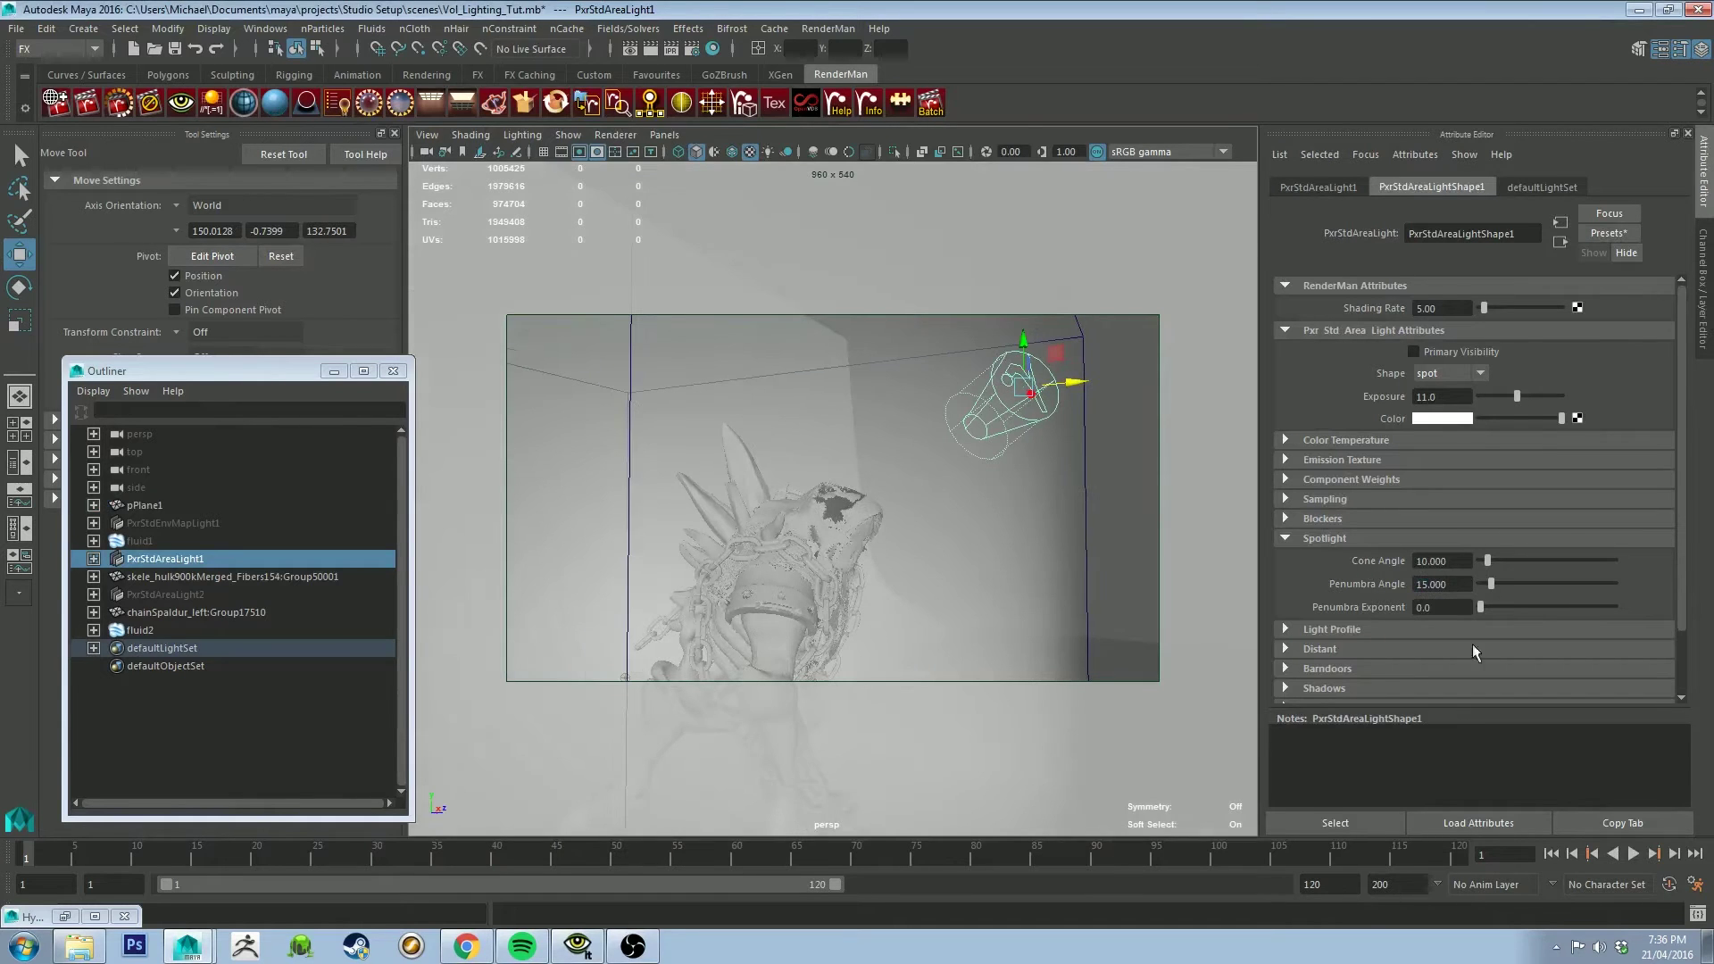
key(ctrl+z)
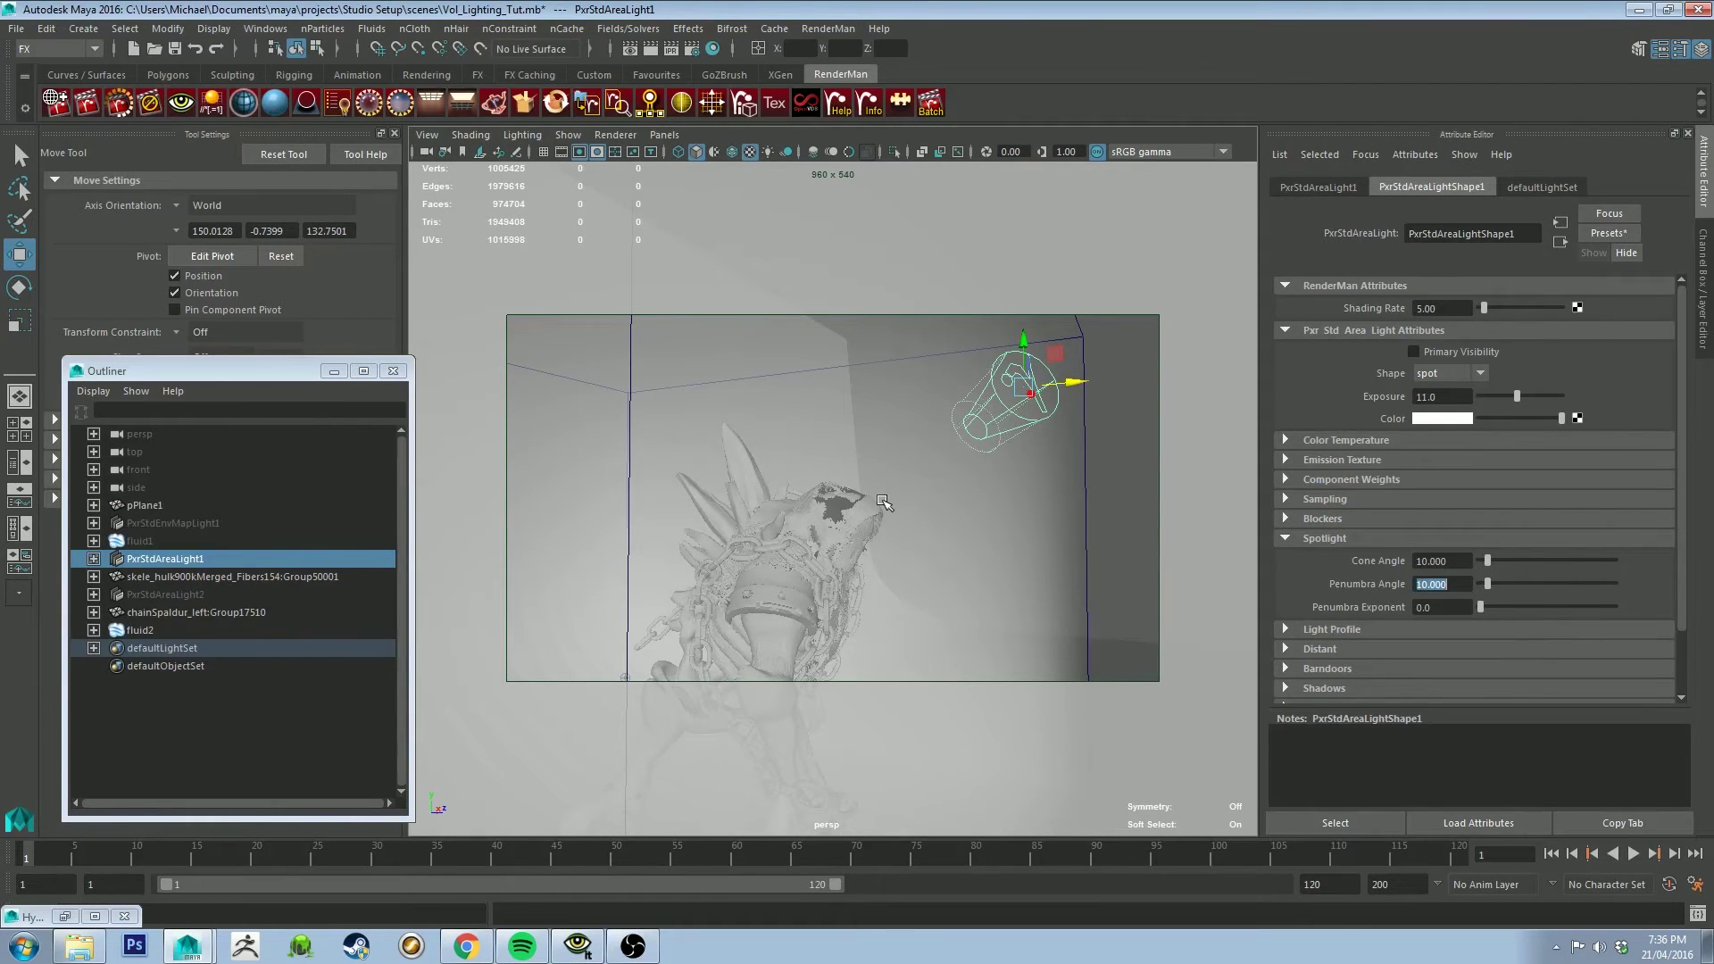
Step: Compare the PxrStdAreaLight1 spotlight's position and cone with the light beam in the last test render
alt+drag(819, 415, 989, 482)
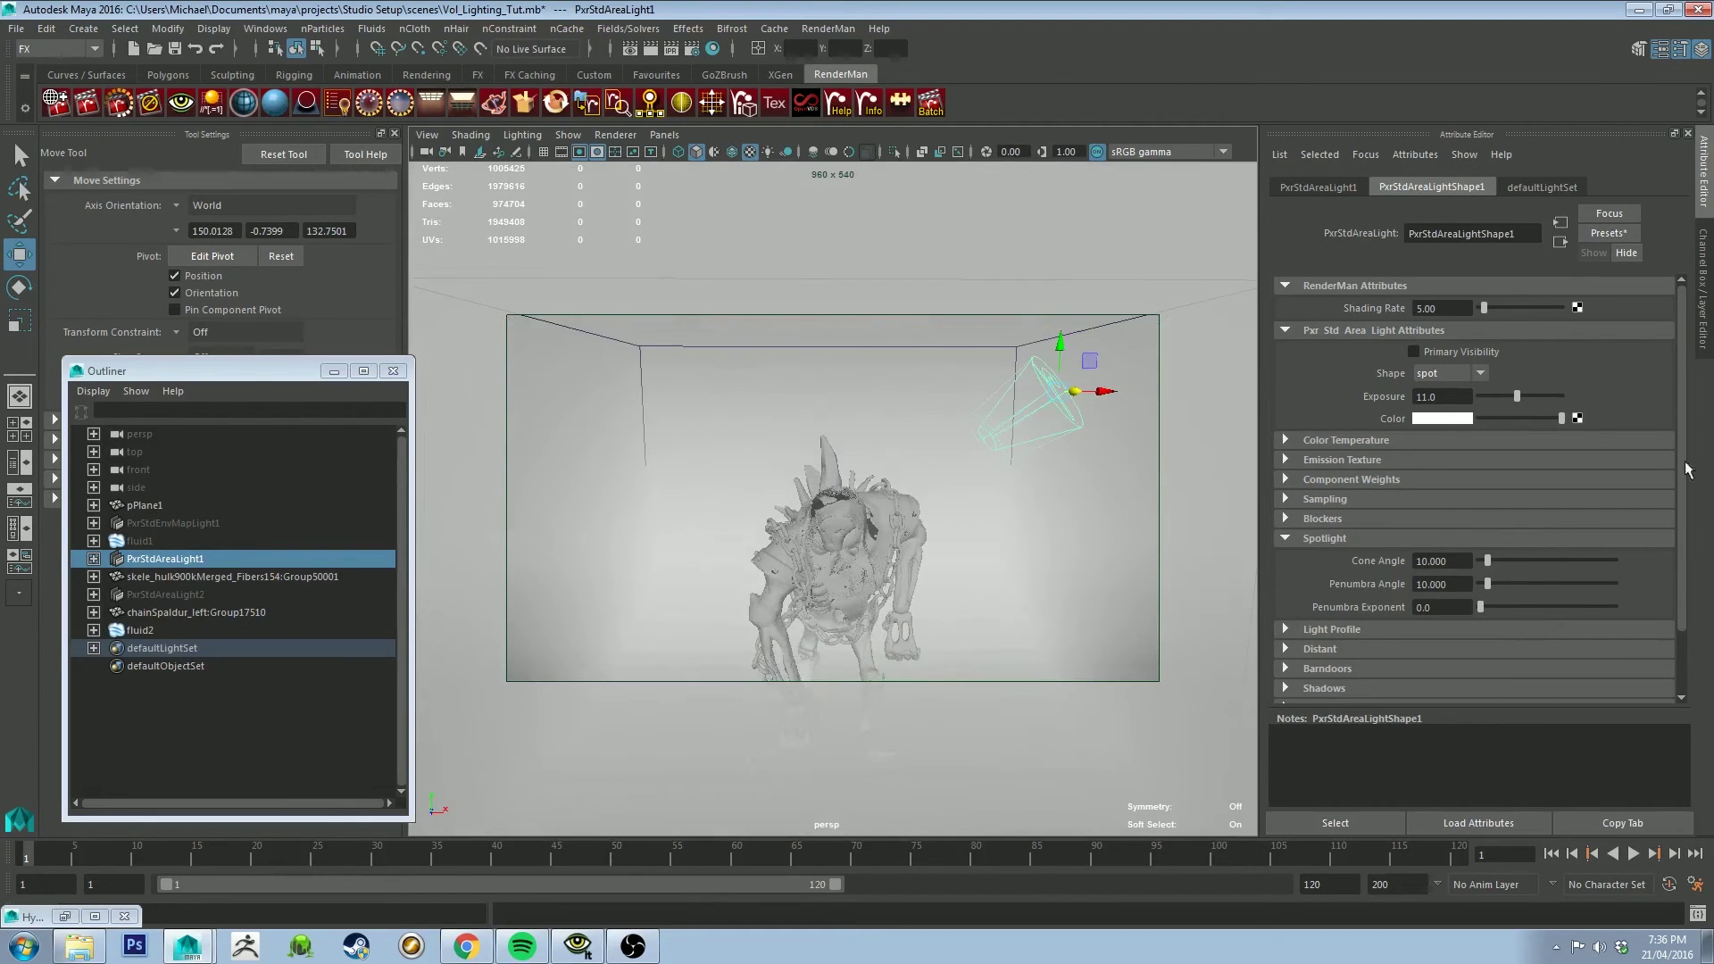
drag(1713, 170, 823, 97)
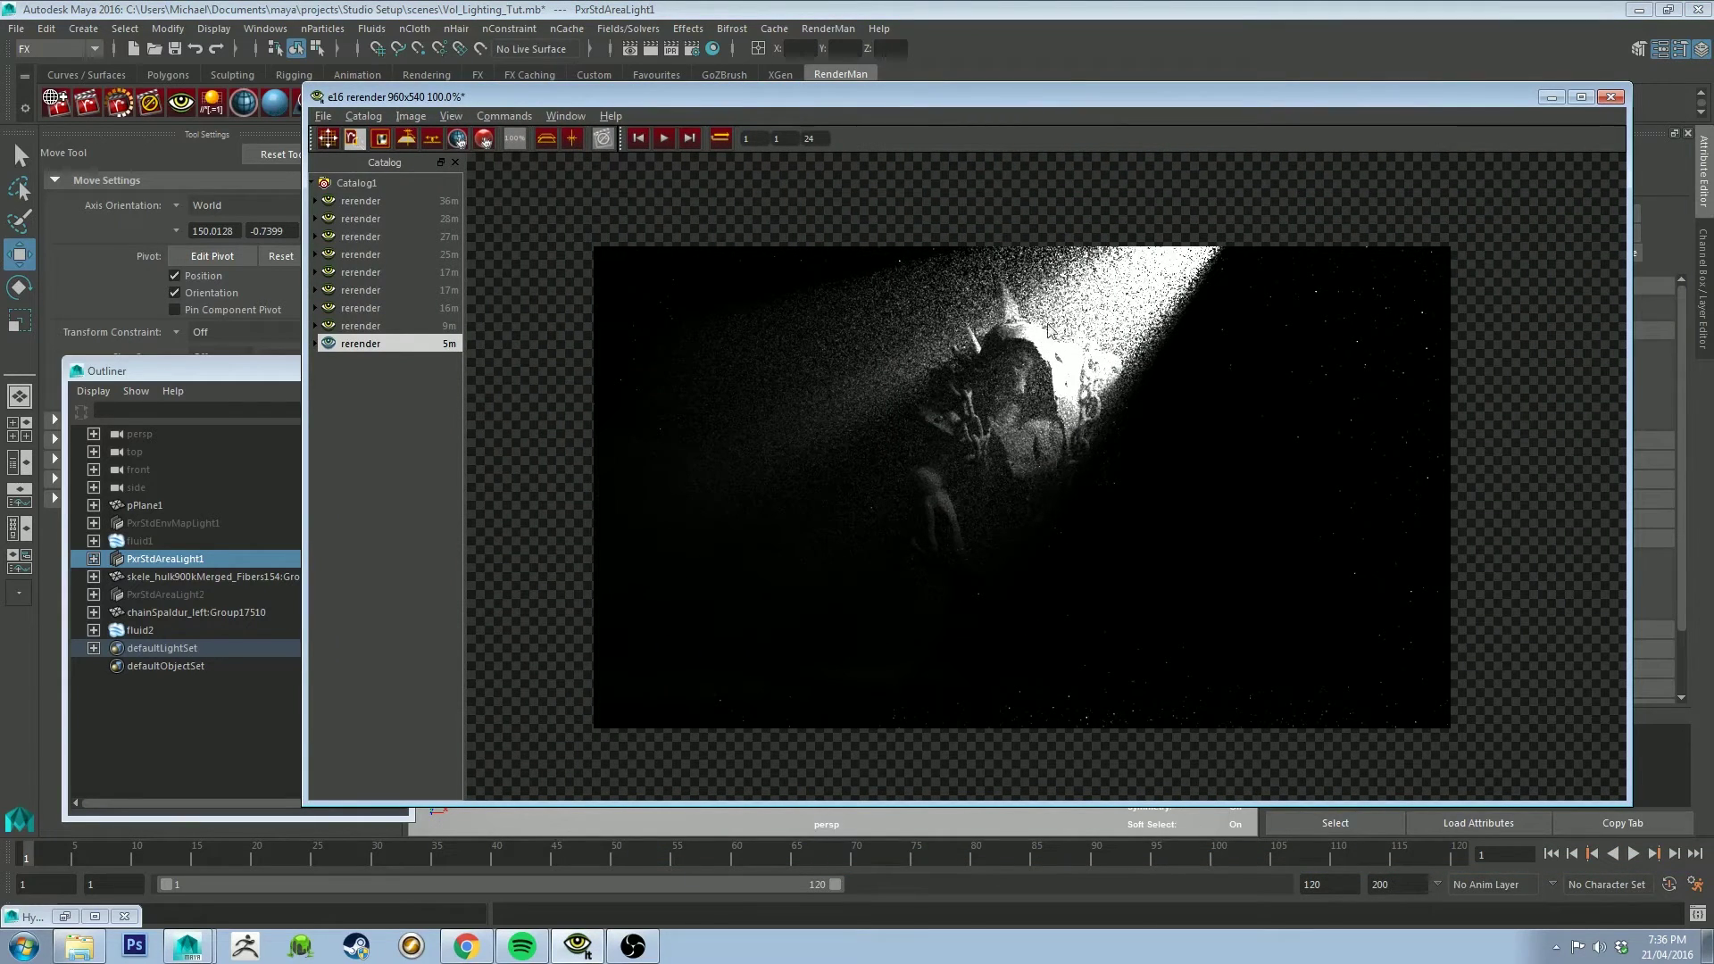
key(alt+Tab)
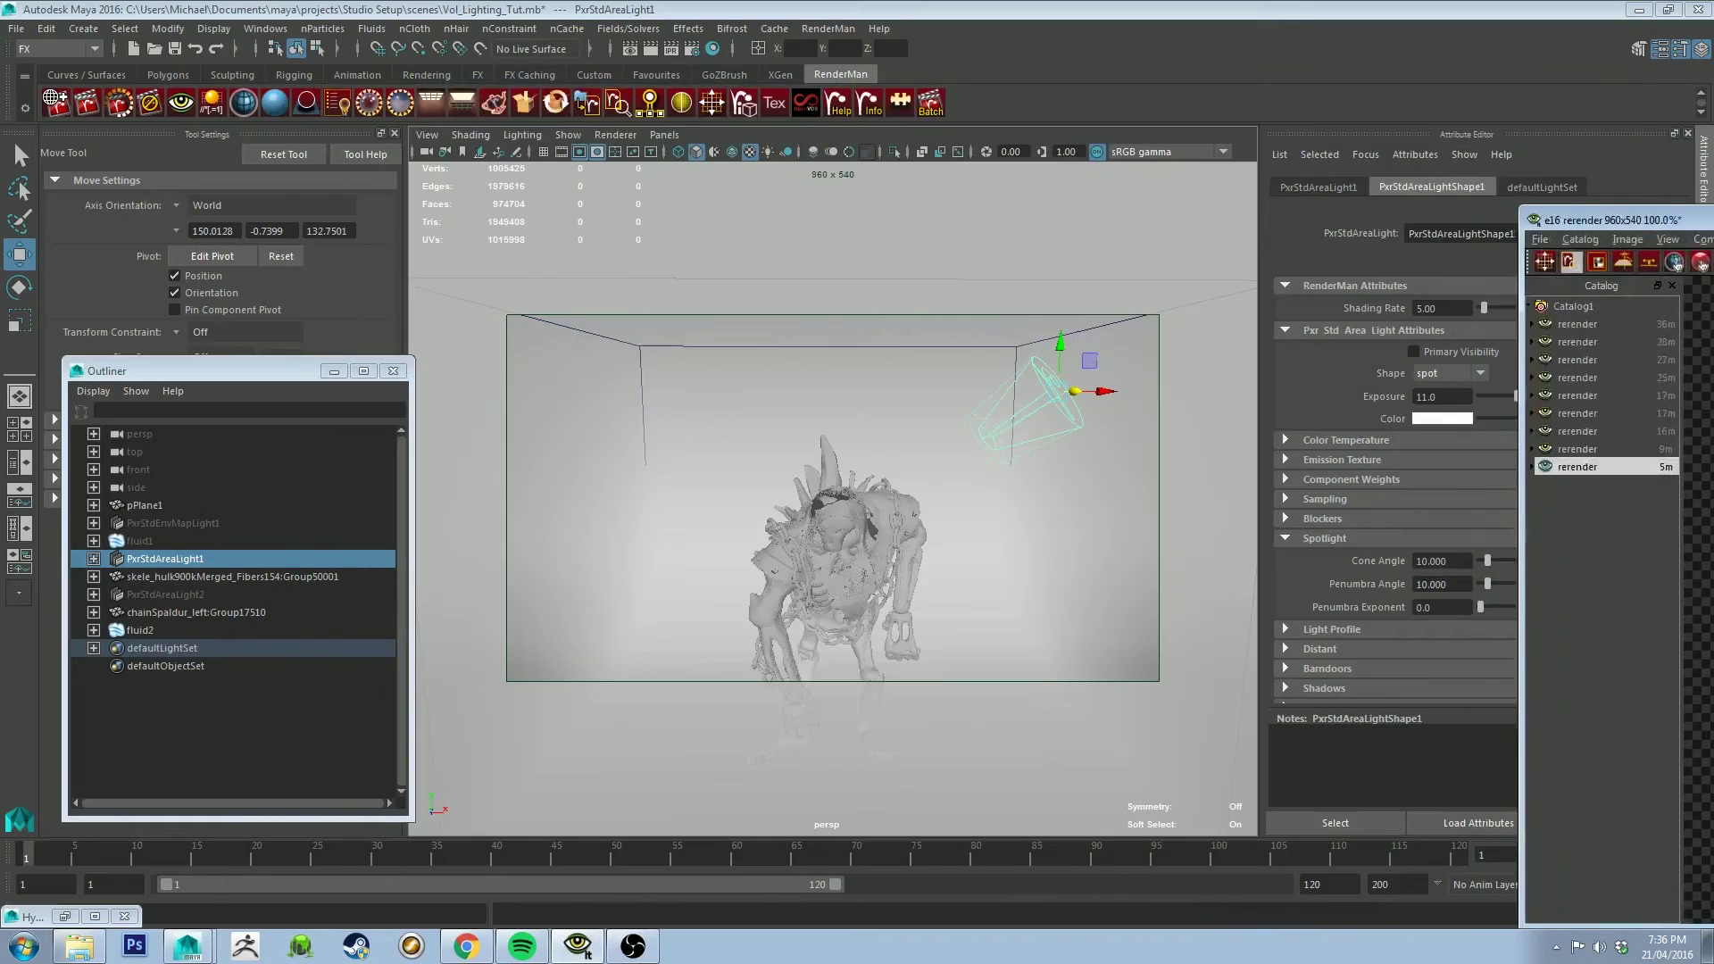
Step: Unhide the PxrStdAreaLight2 spotlight and view its cone beside the first spotlight's
click(164, 593)
key(shift+h)
alt+drag(1241, 357, 1040, 440)
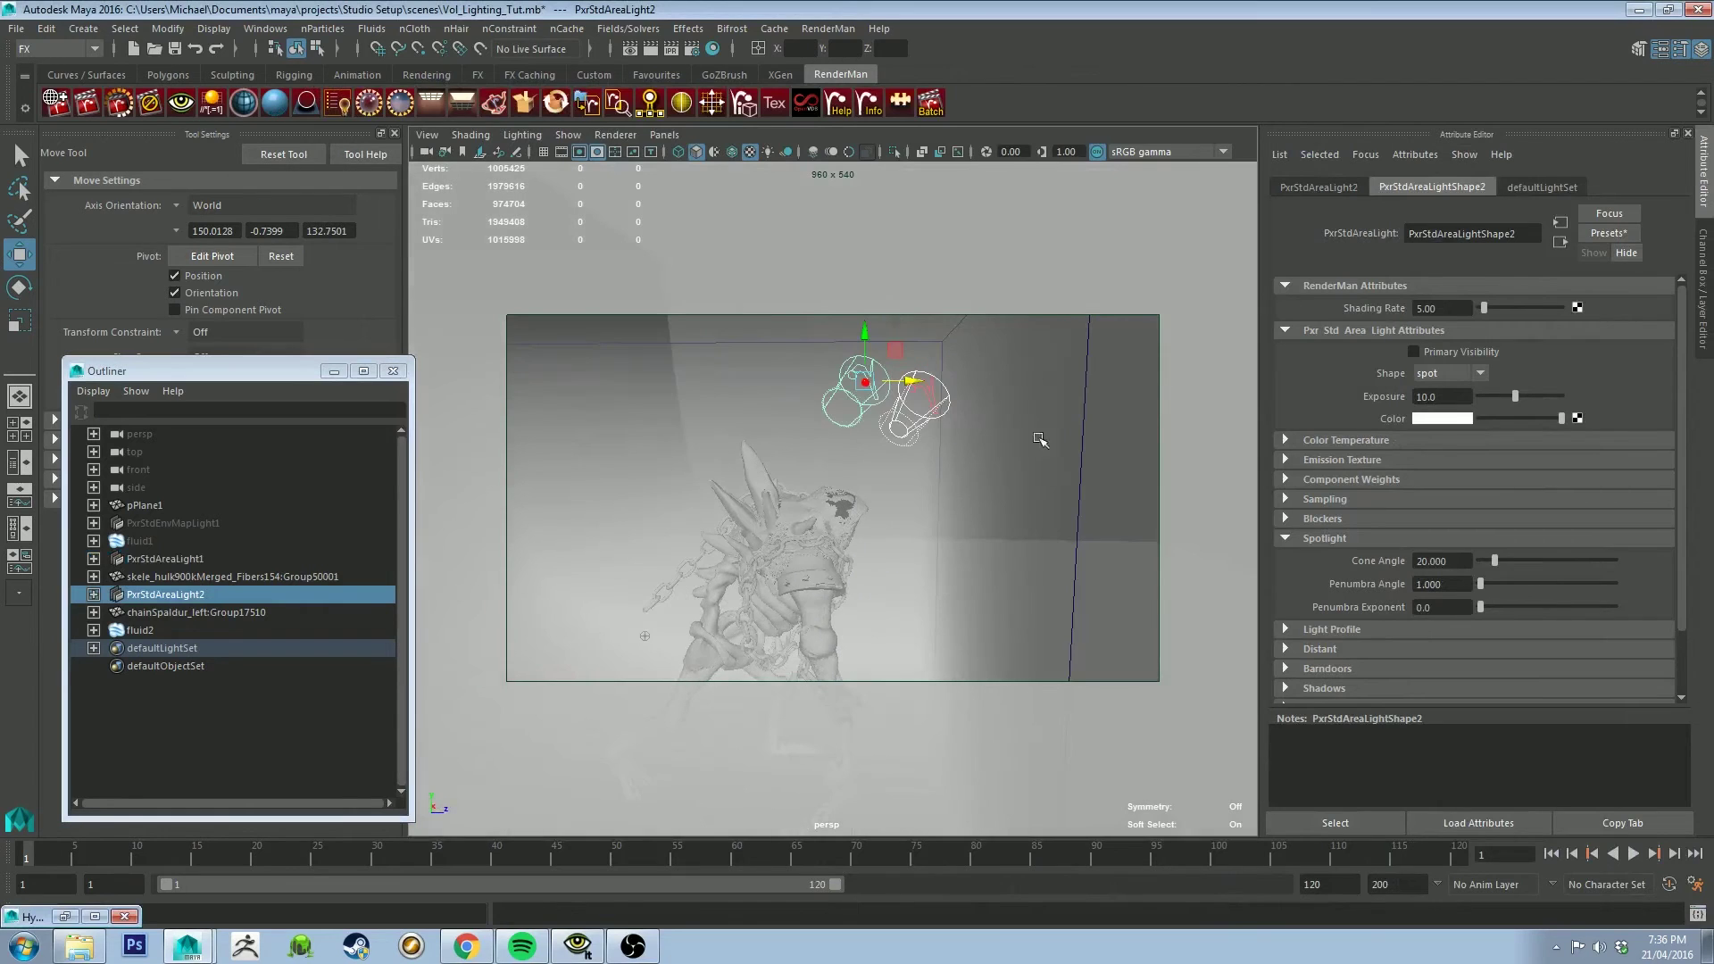
click(1457, 560)
key(Tab)
alt+right_drag(864, 413, 919, 500)
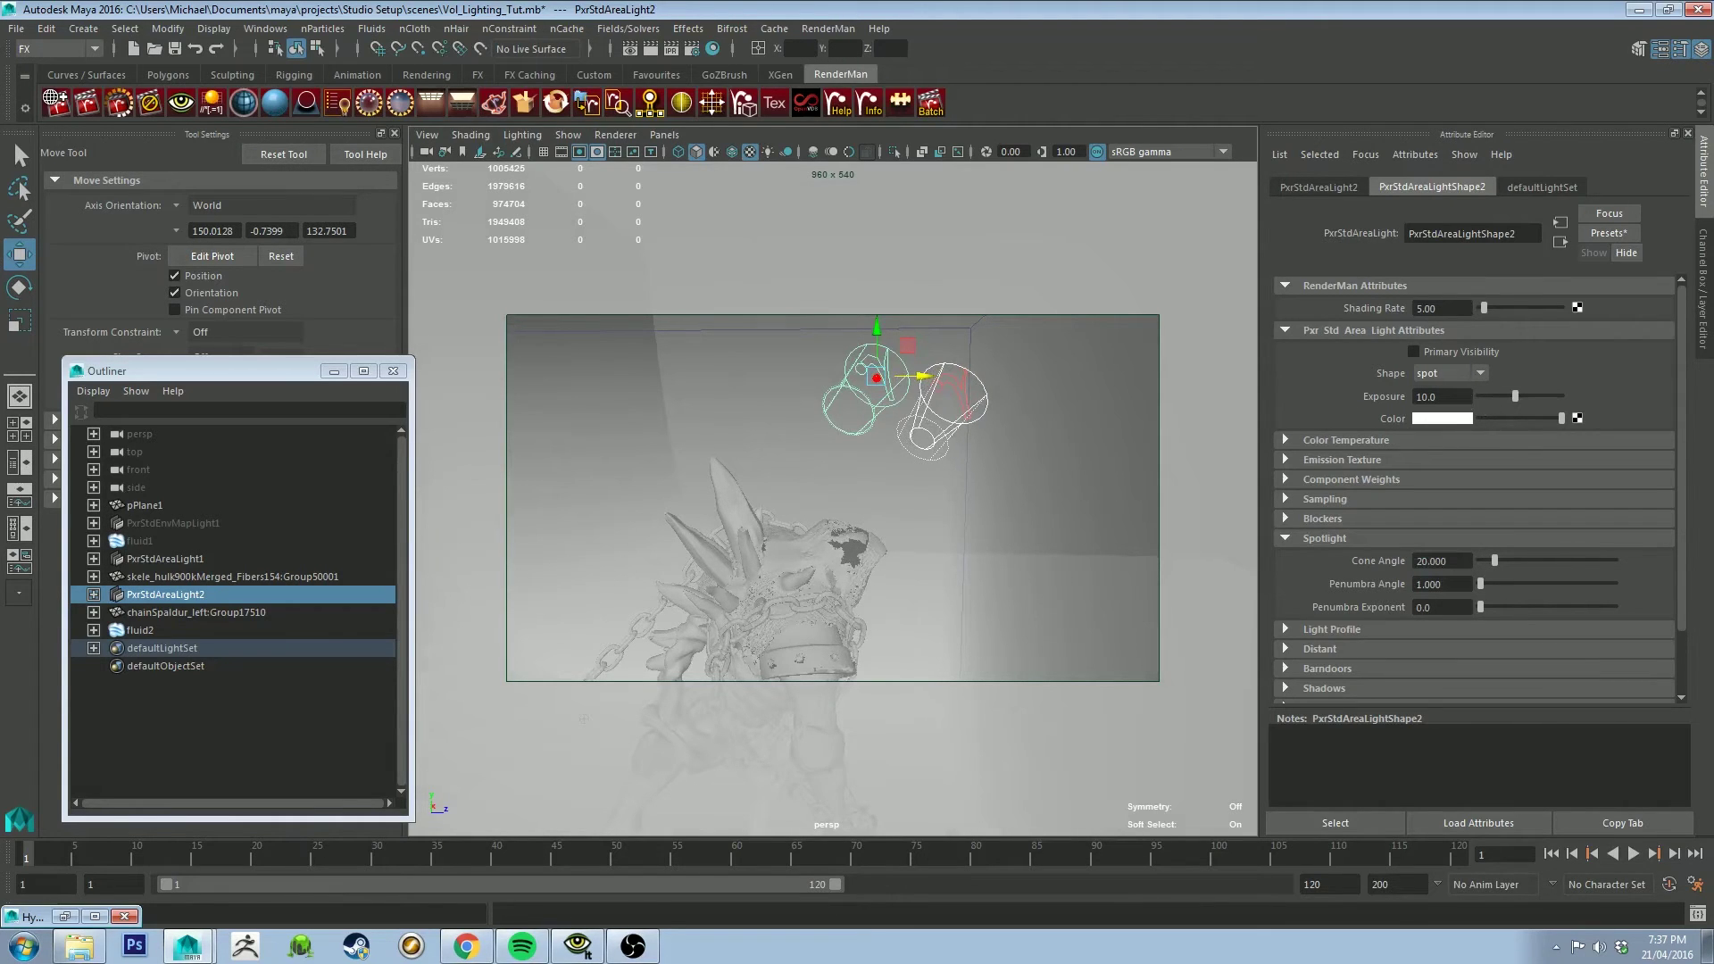
Step: Examine the edge and spread of the light beam across the creature in the last test render
drag(1713, 191, 588, 160)
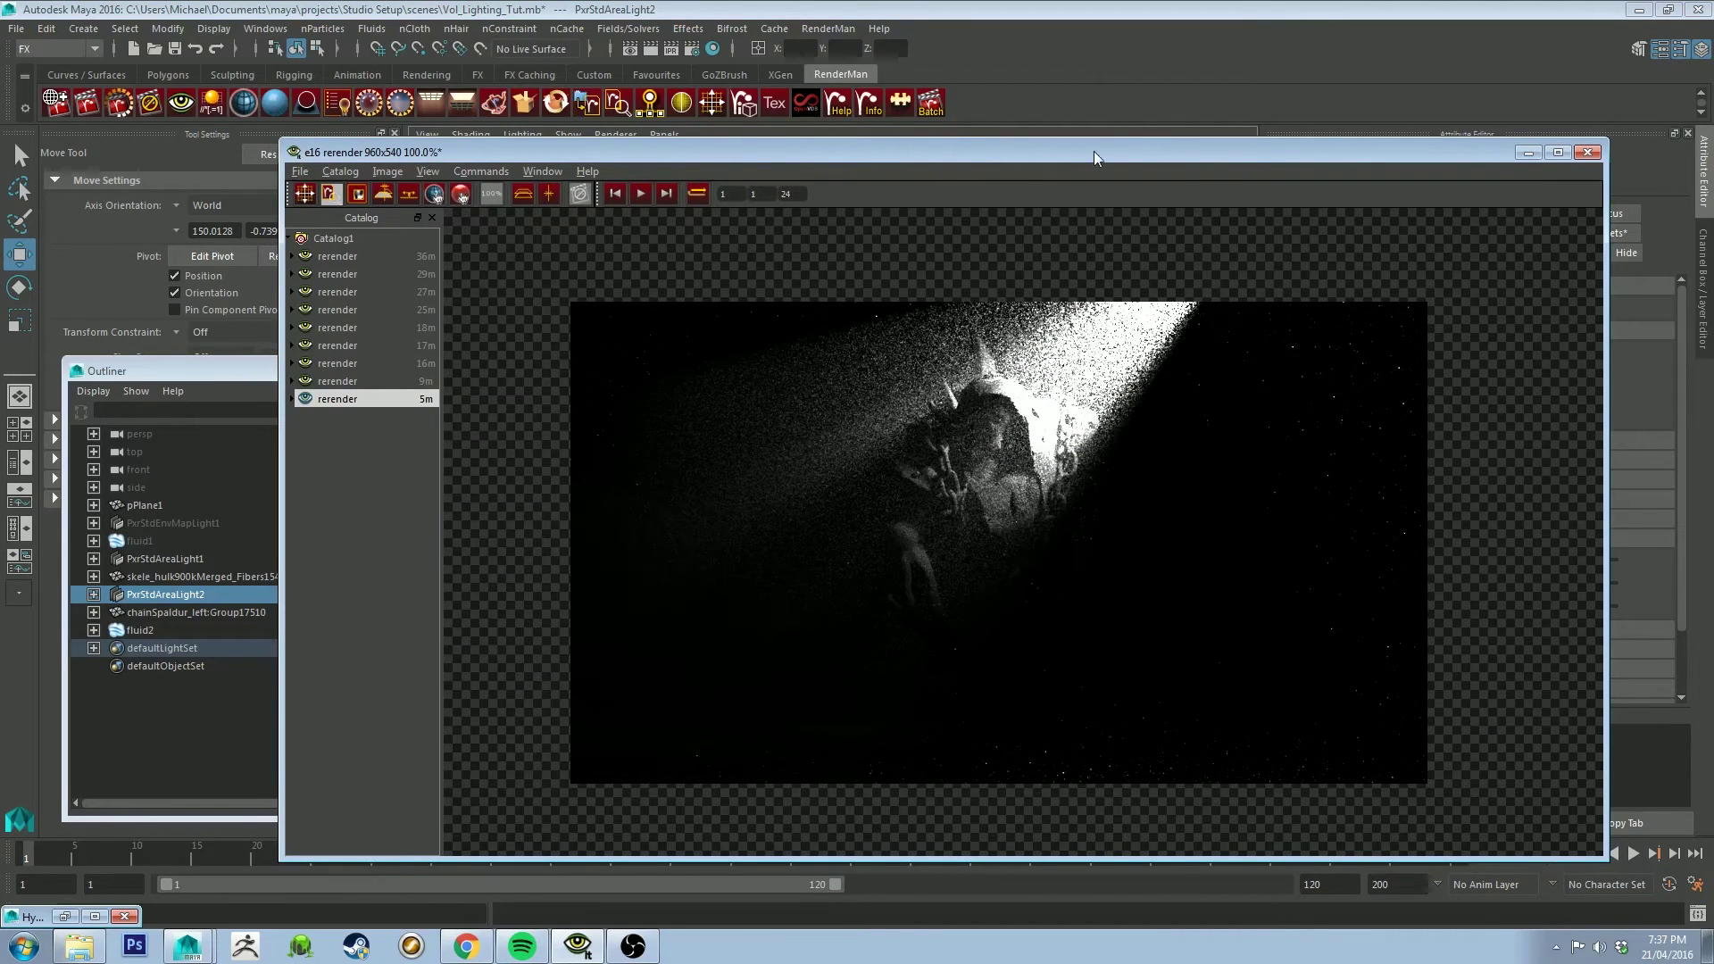
drag(1091, 152, 1713, 116)
alt+drag(1063, 372, 1080, 462)
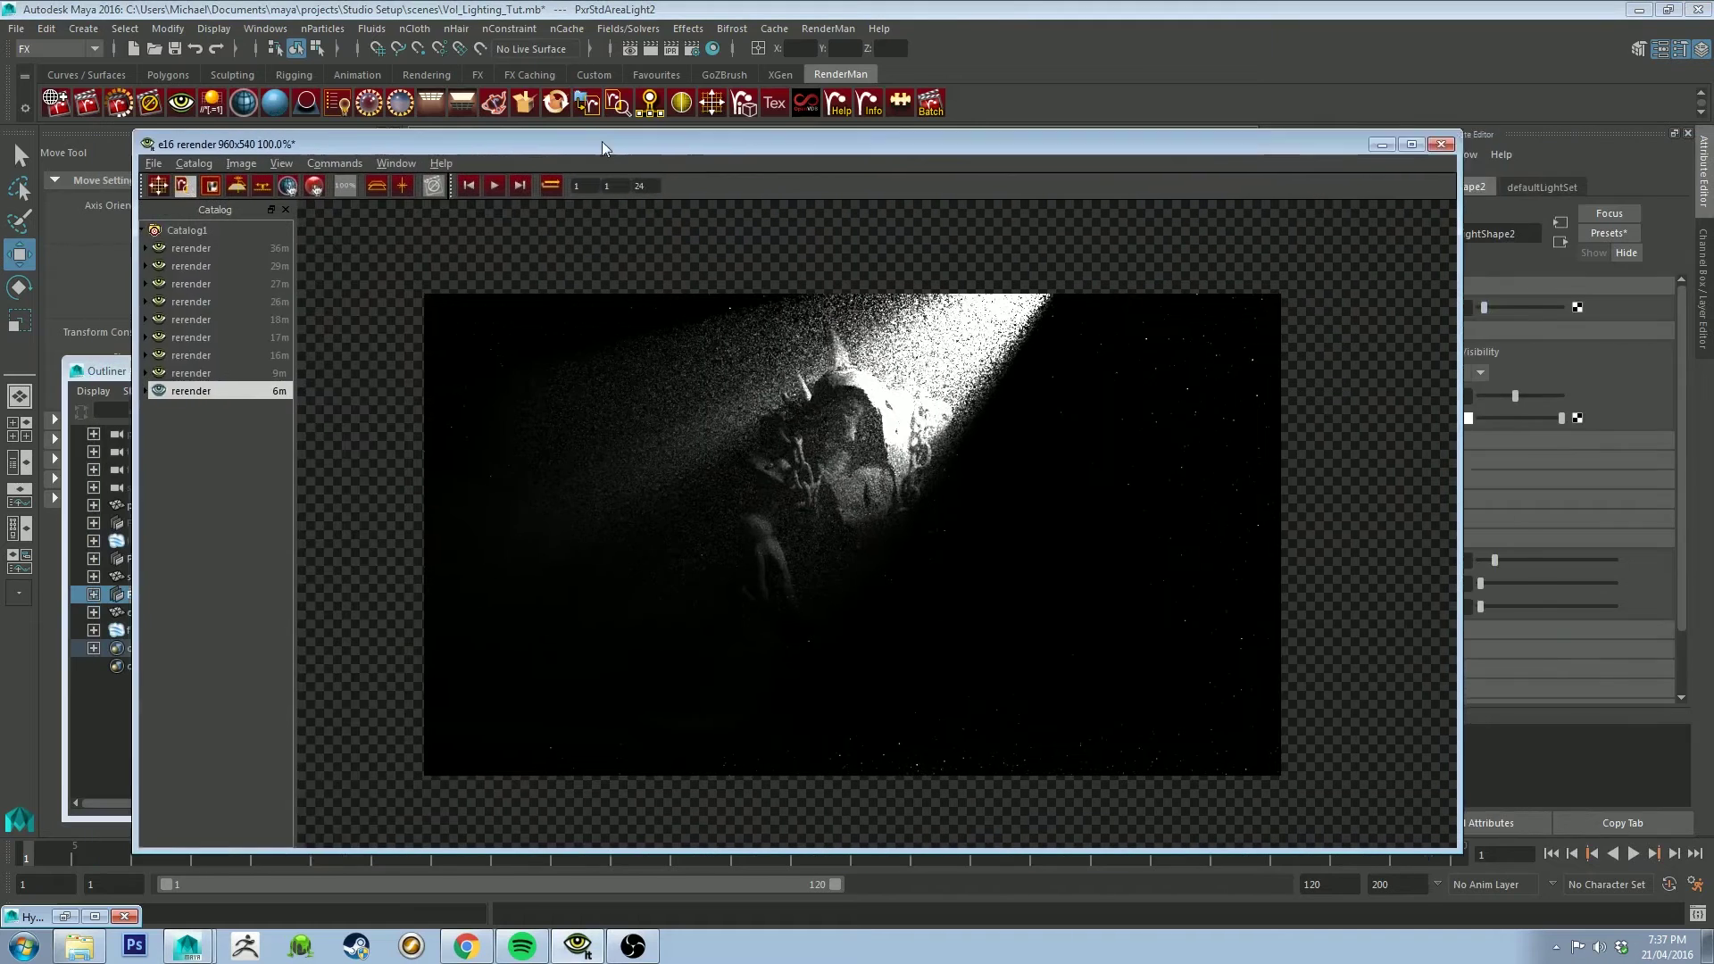
drag(602, 141, 684, 110)
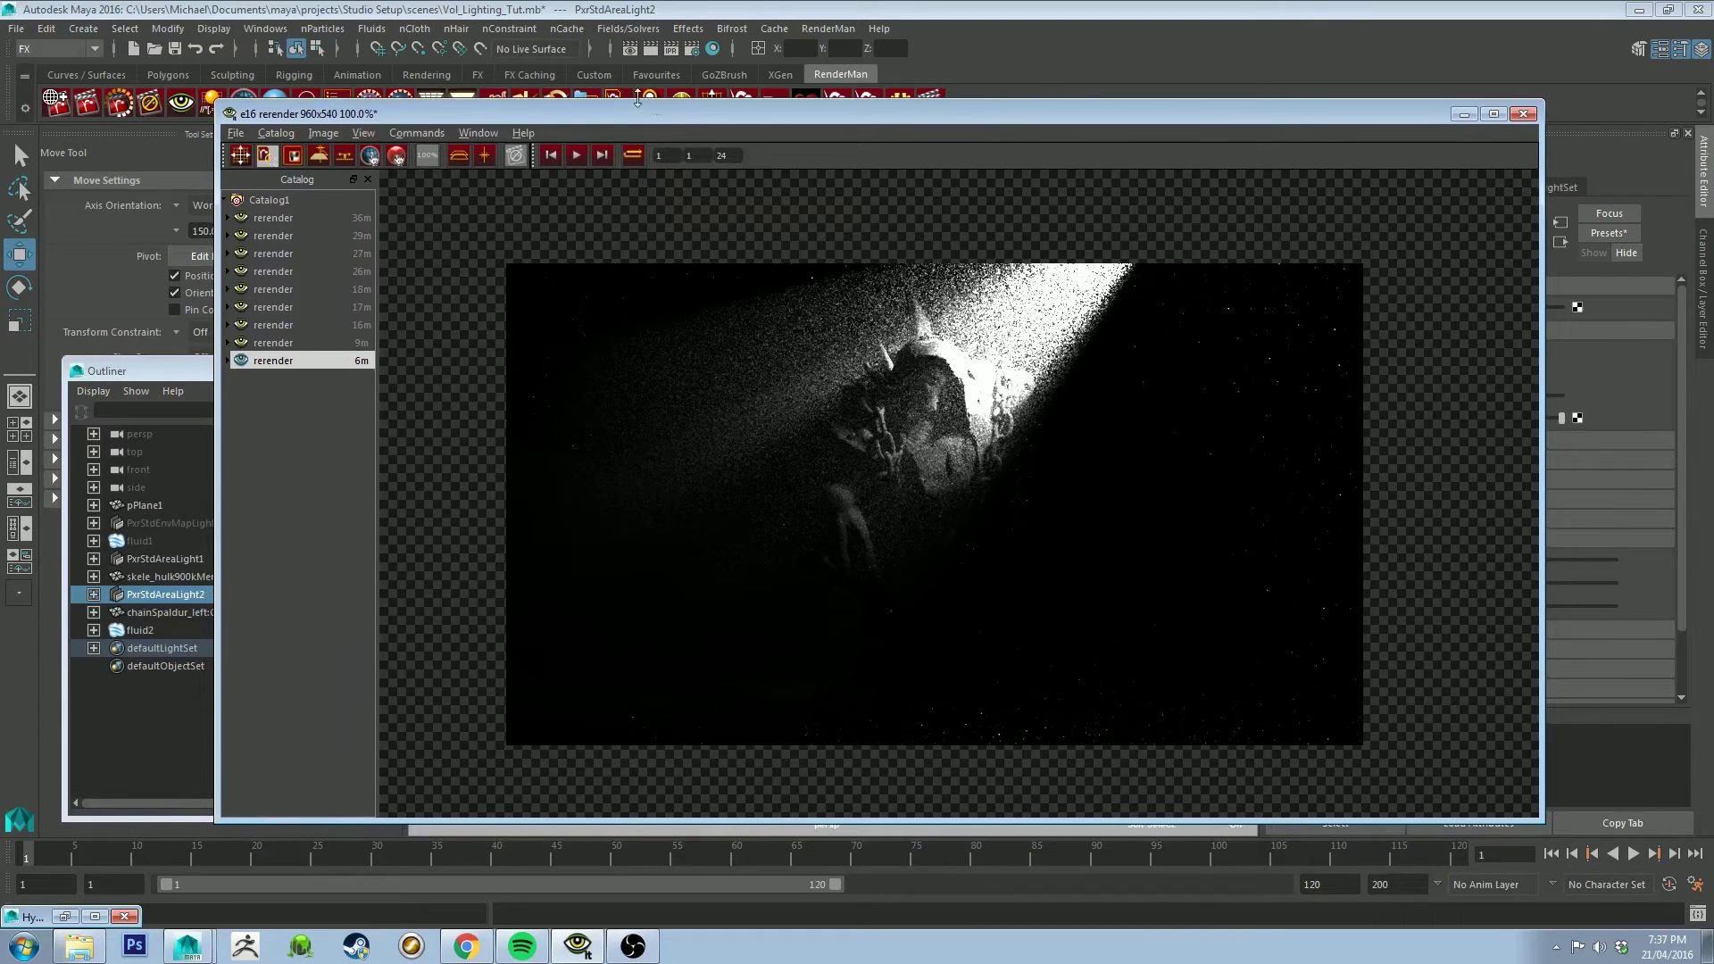
click(633, 91)
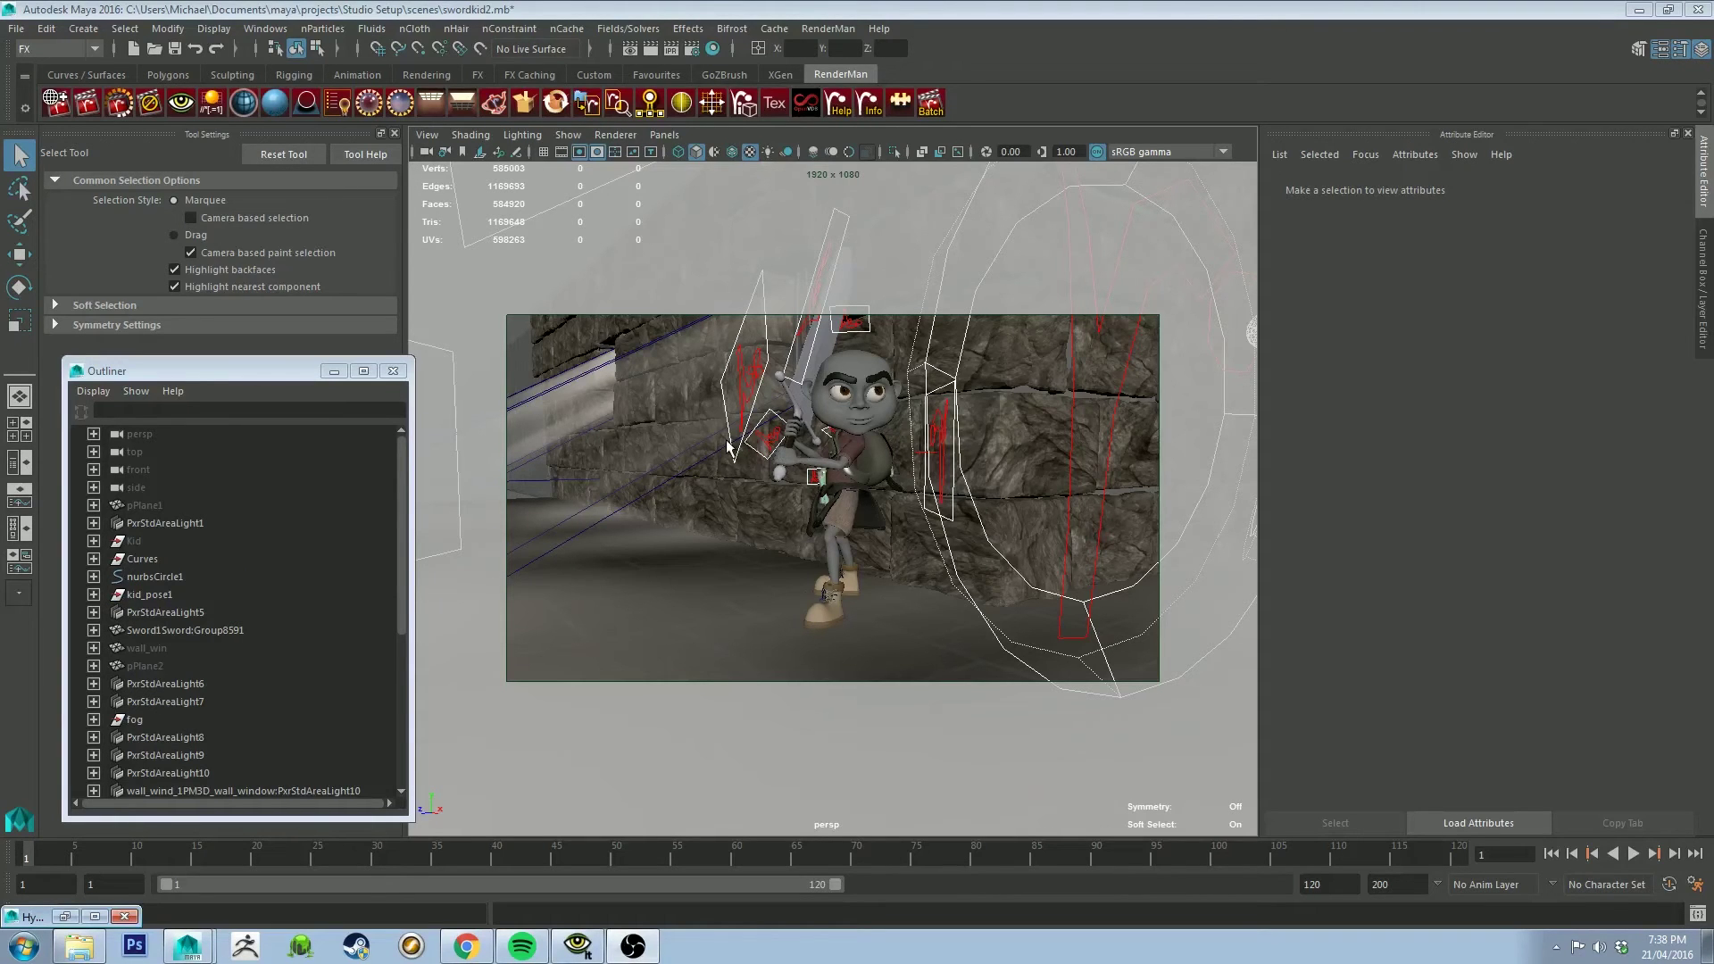
Step: Examine the fog containers and area lights around the sword character and stone walls in the swordkid2.mb scene
scroll(795, 471, down, 5)
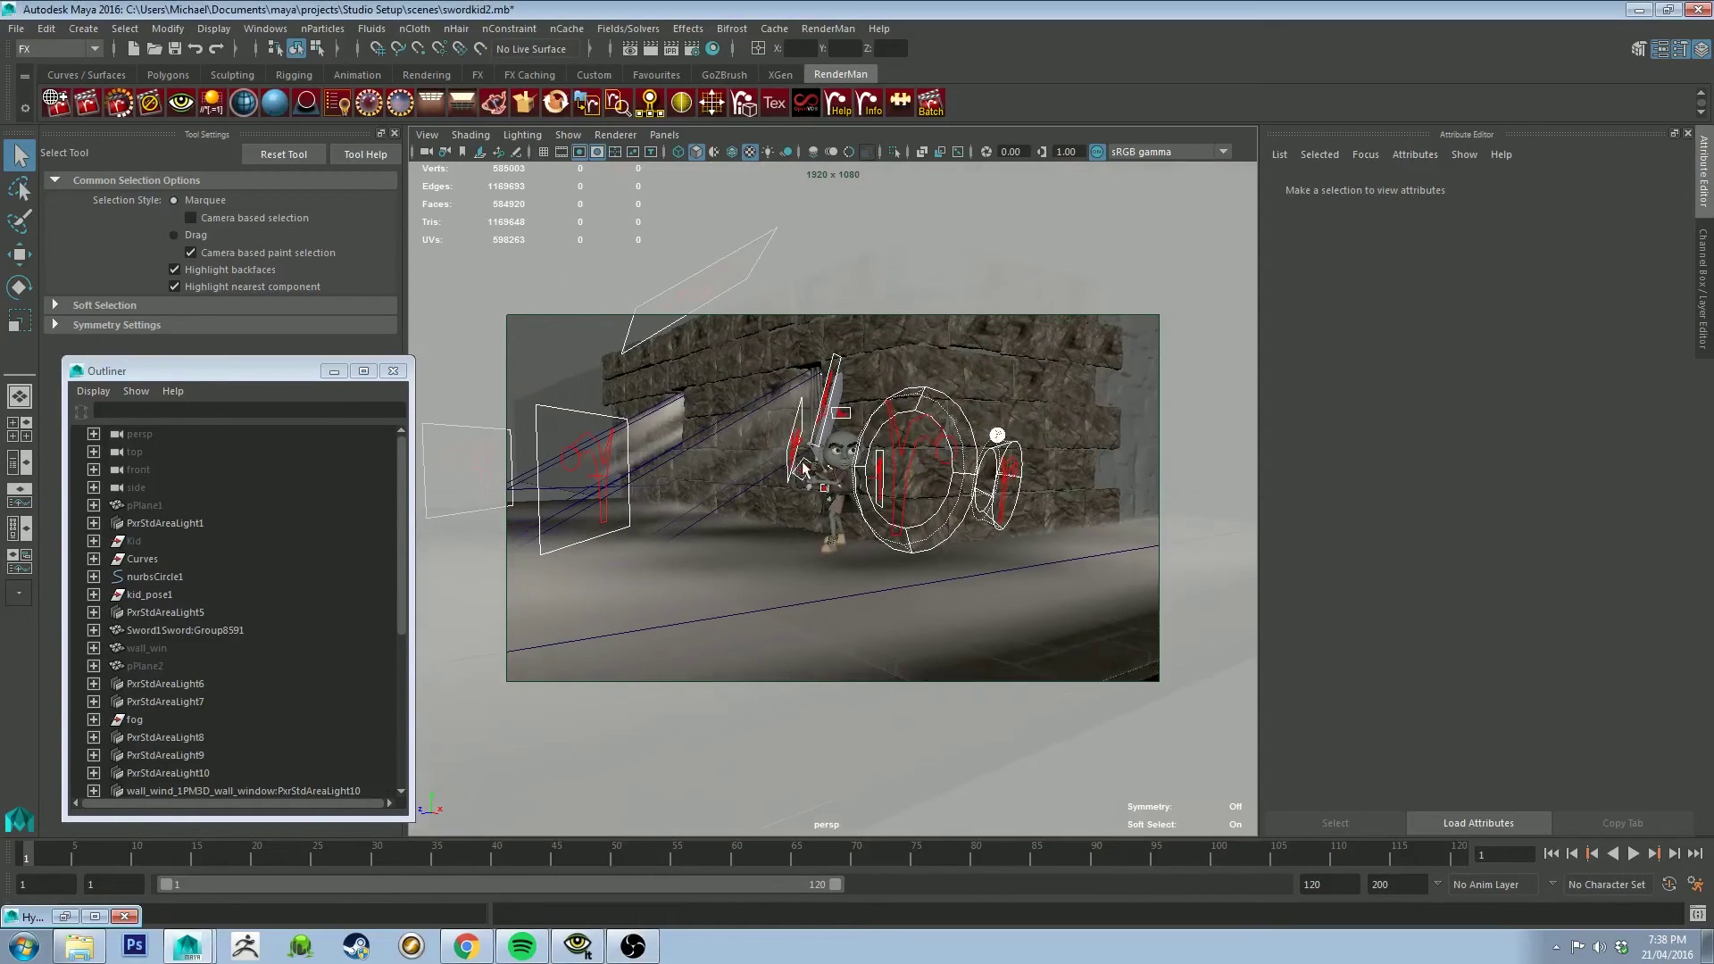
alt+middle_drag(804, 475, 819, 580)
alt+drag(750, 563, 855, 568)
alt+right_drag(855, 568, 960, 669)
alt+drag(879, 464, 826, 483)
click(856, 460)
key(f)
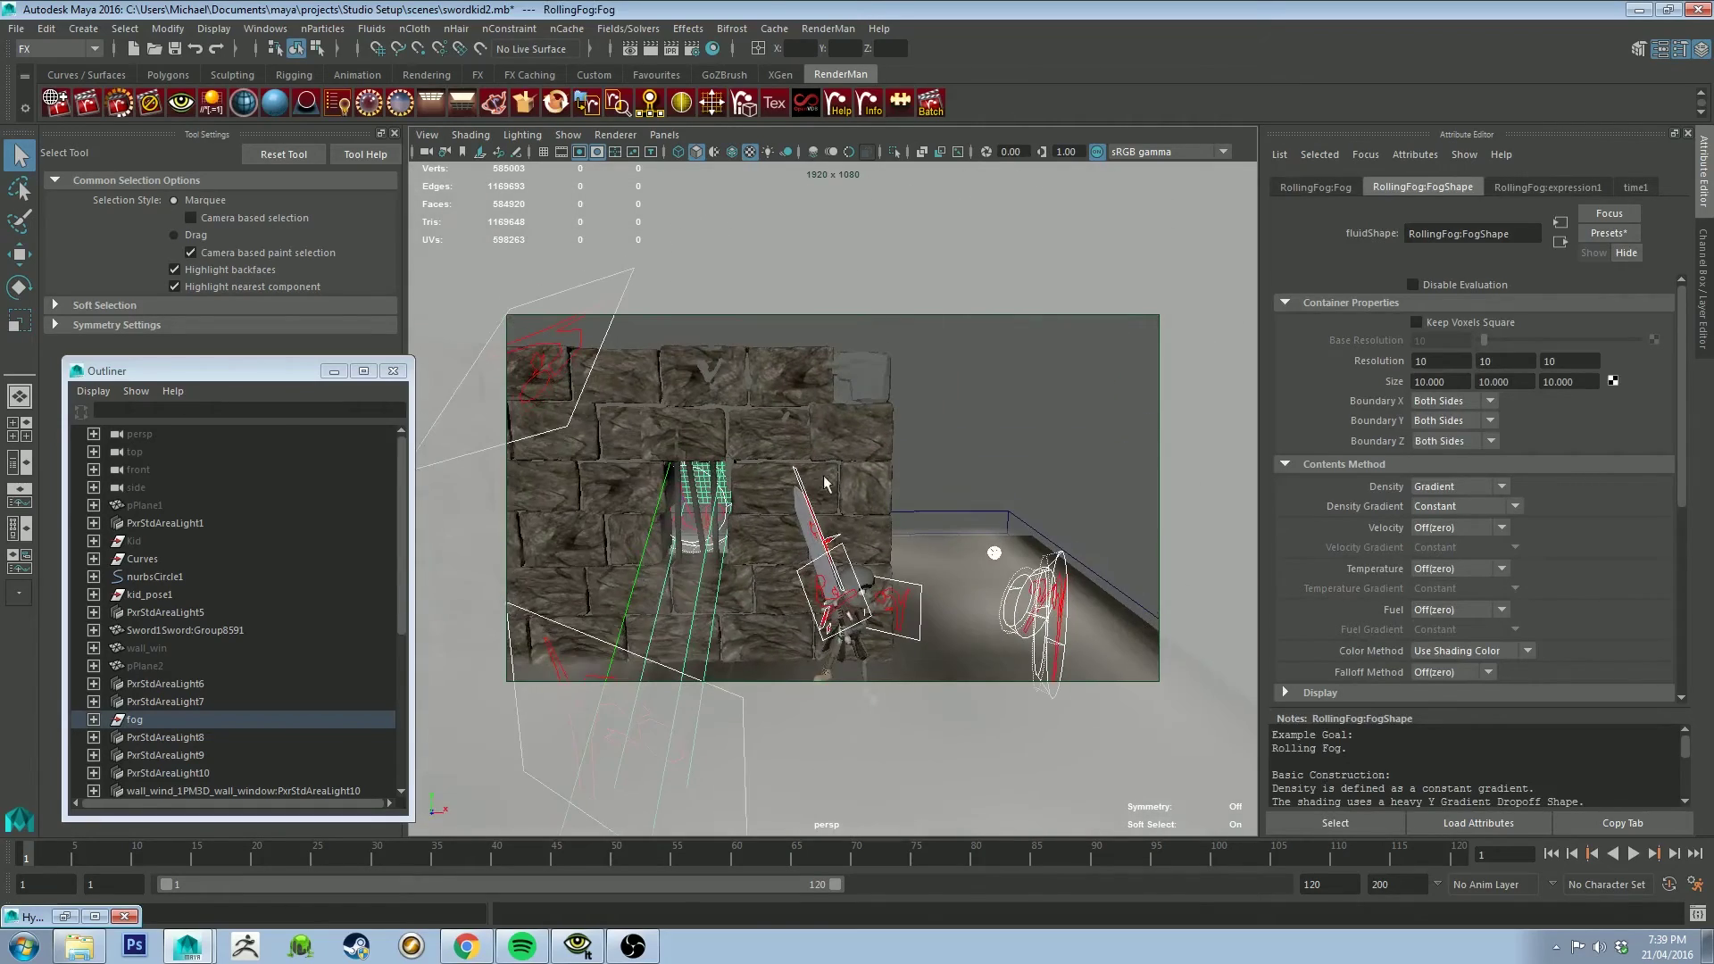
alt+drag(695, 506, 800, 454)
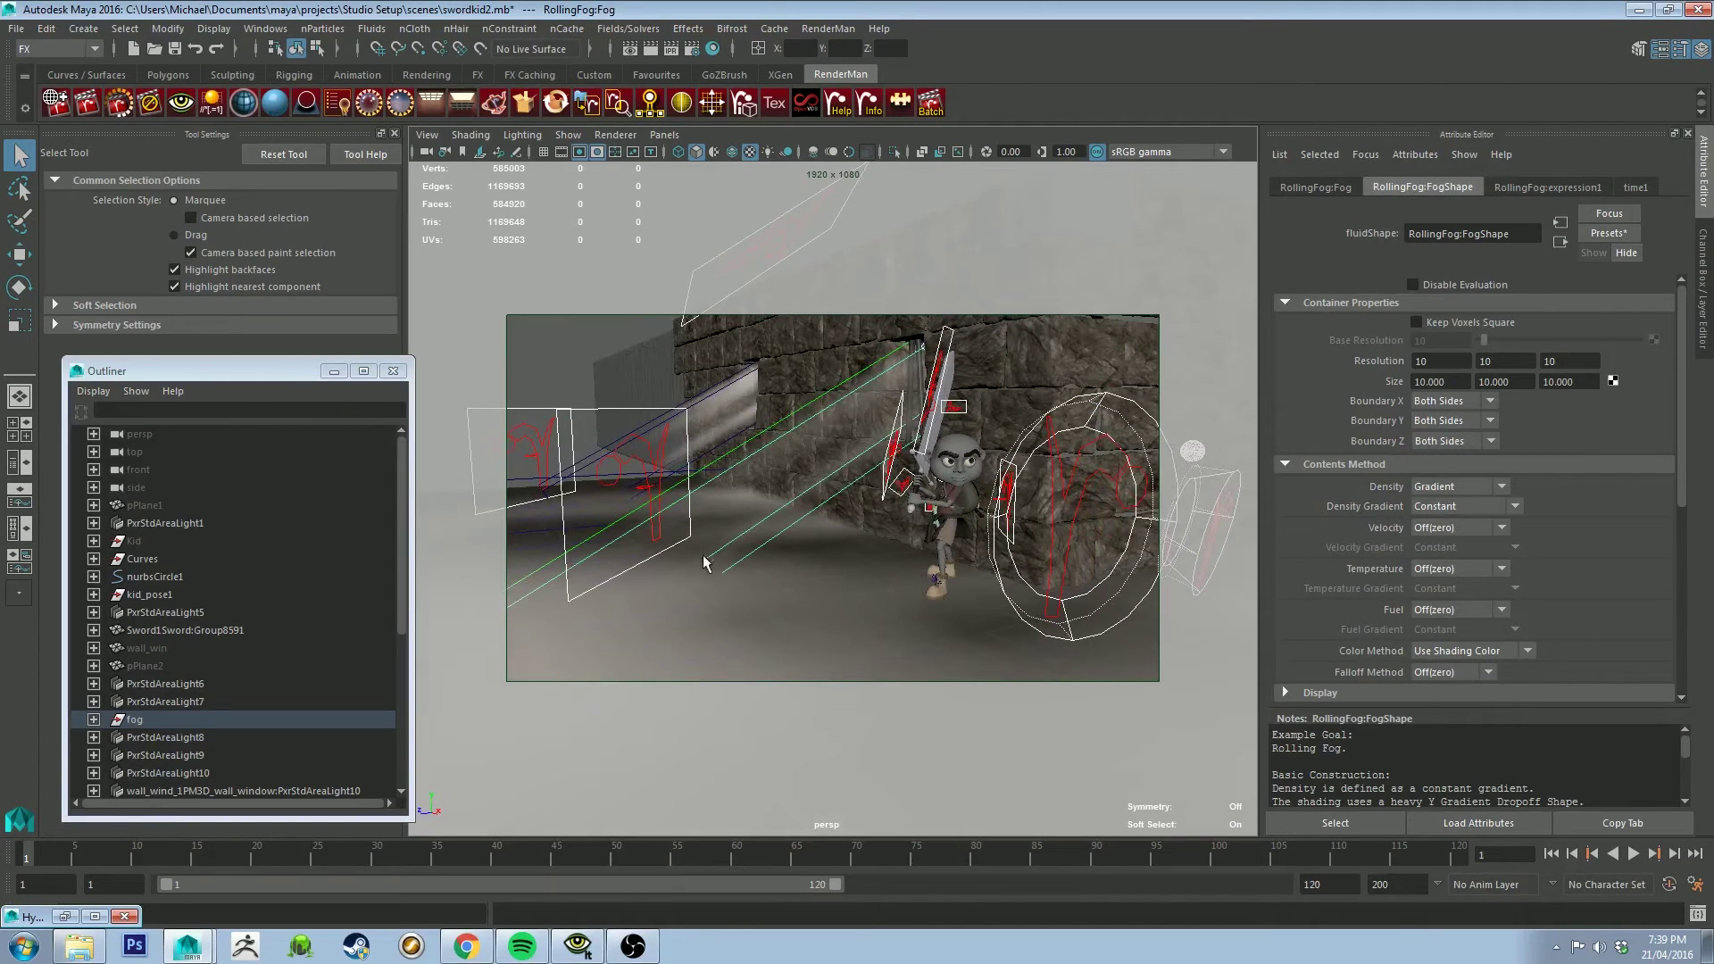
Step: Inspect the floor mesh and the fog containers that form light shafts through the wall's windows
click(770, 604)
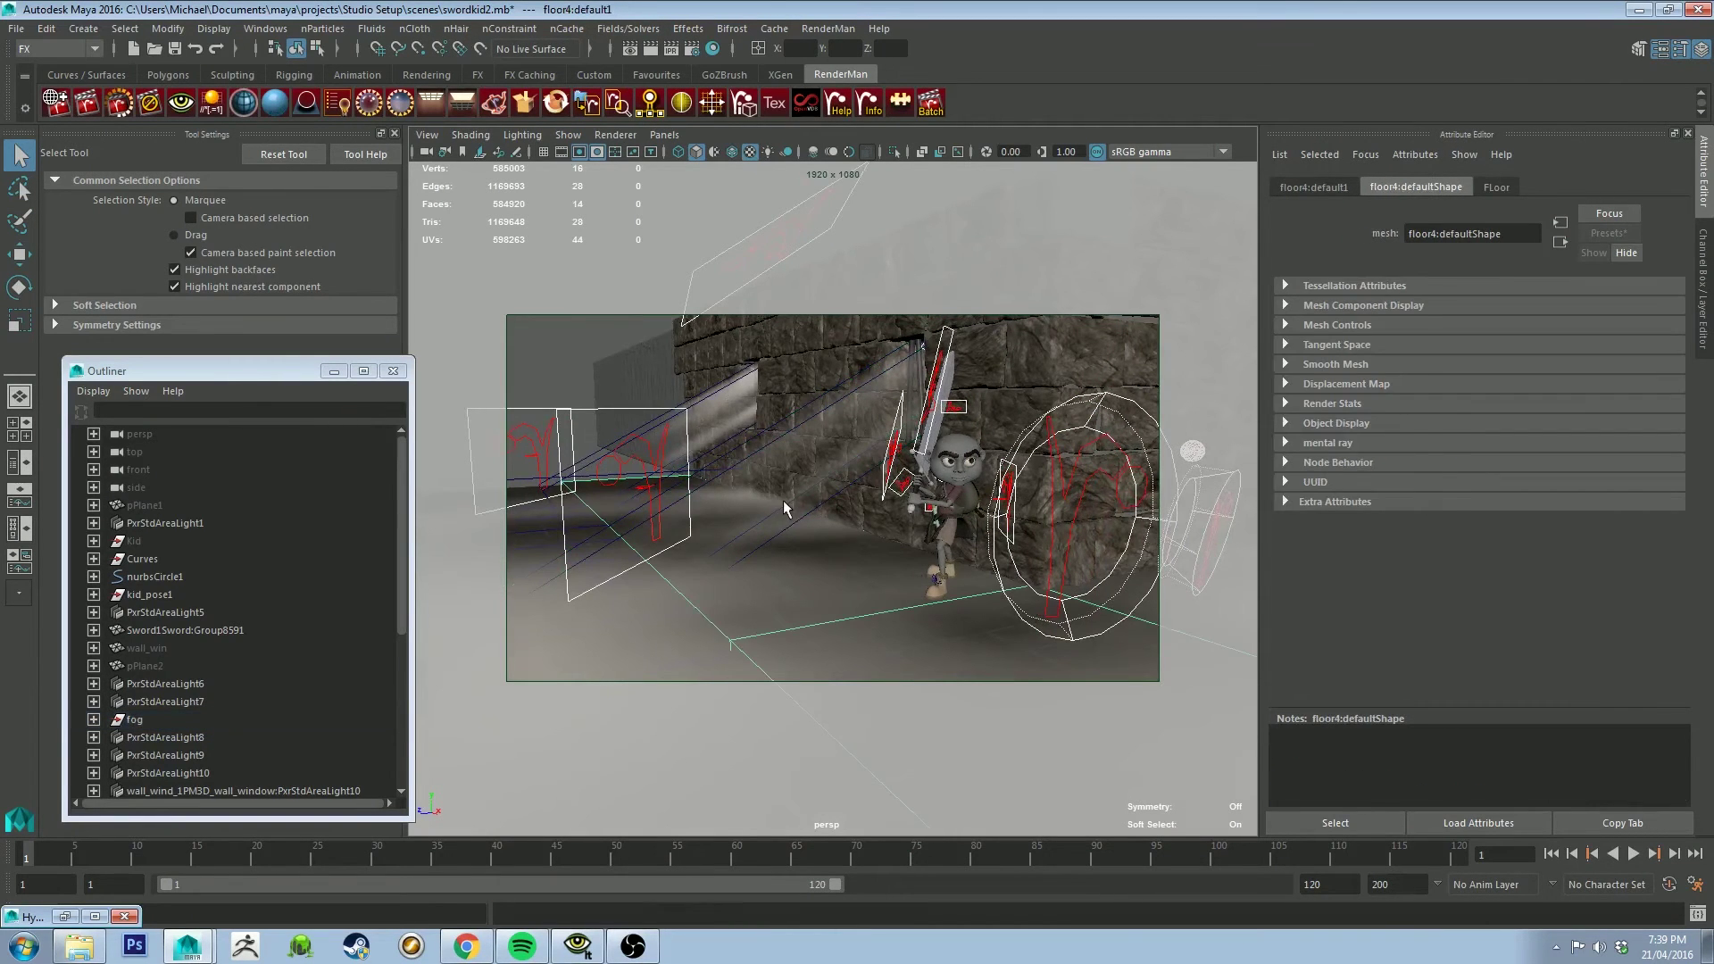
click(724, 443)
alt+drag(755, 438, 783, 452)
alt+middle_drag(783, 452, 991, 515)
alt+drag(991, 515, 686, 443)
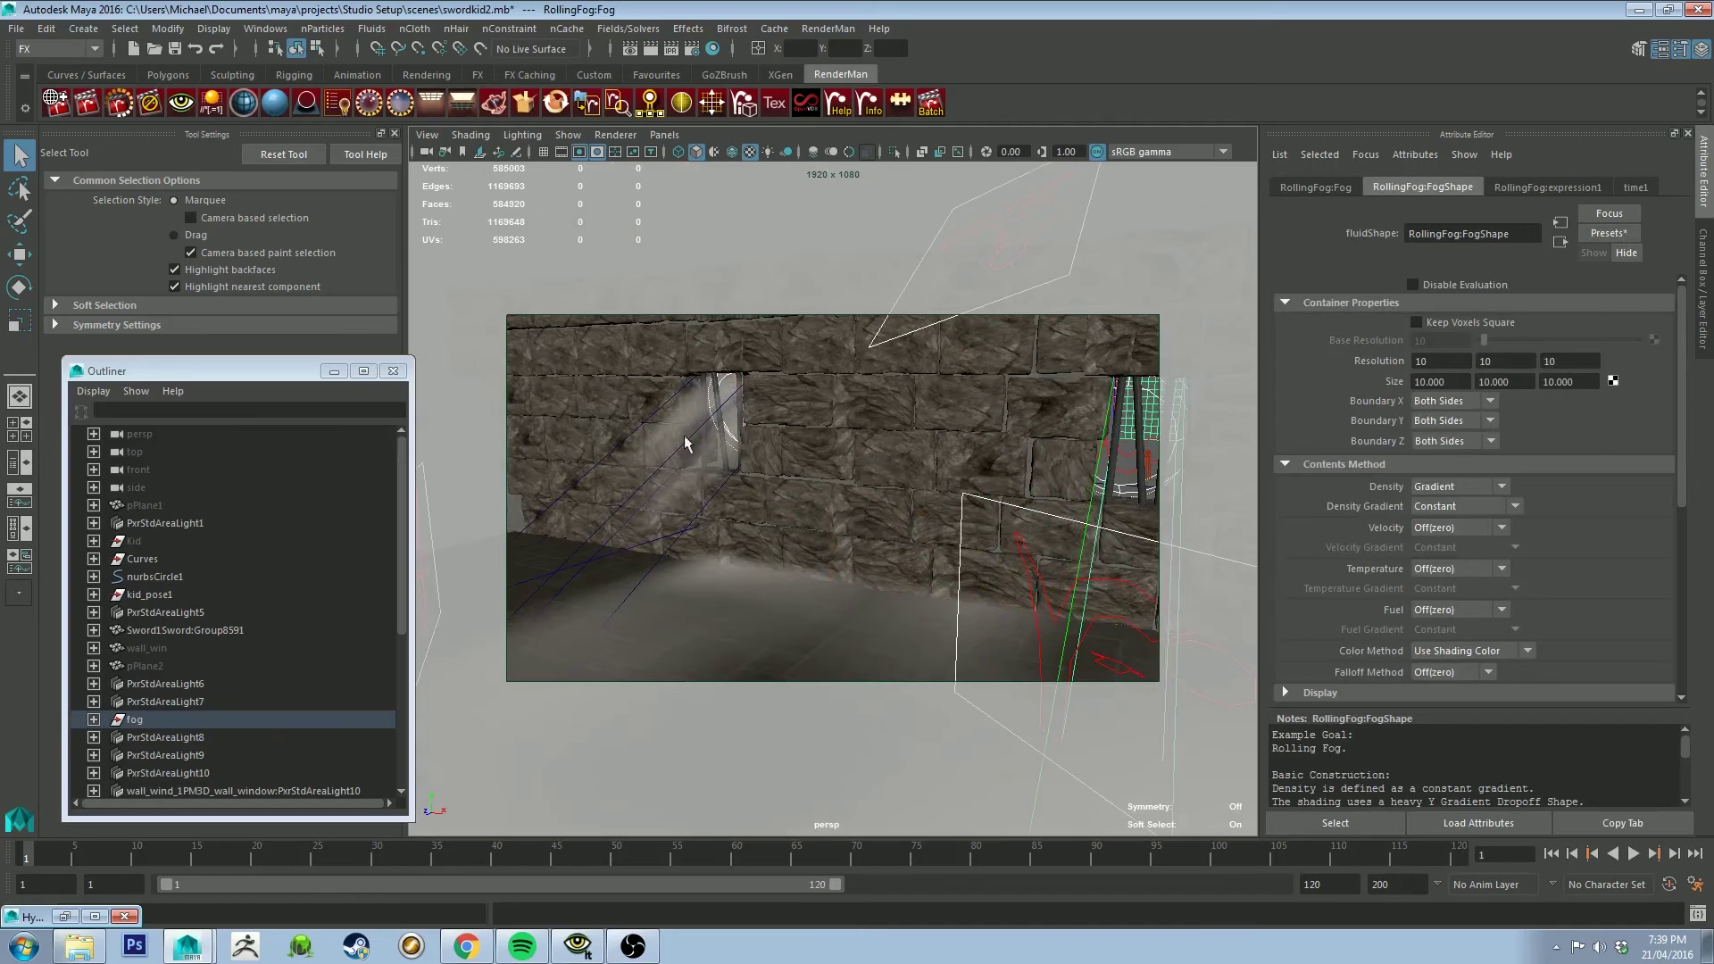
click(688, 434)
alt+middle_drag(840, 454, 589, 449)
mouse_move(820, 449)
alt+mouse_down()
mouse_move(835, 446)
mouse_move(677, 425)
mouse_move(779, 414)
mouse_move(808, 435)
alt+mouse_up()
click(778, 404)
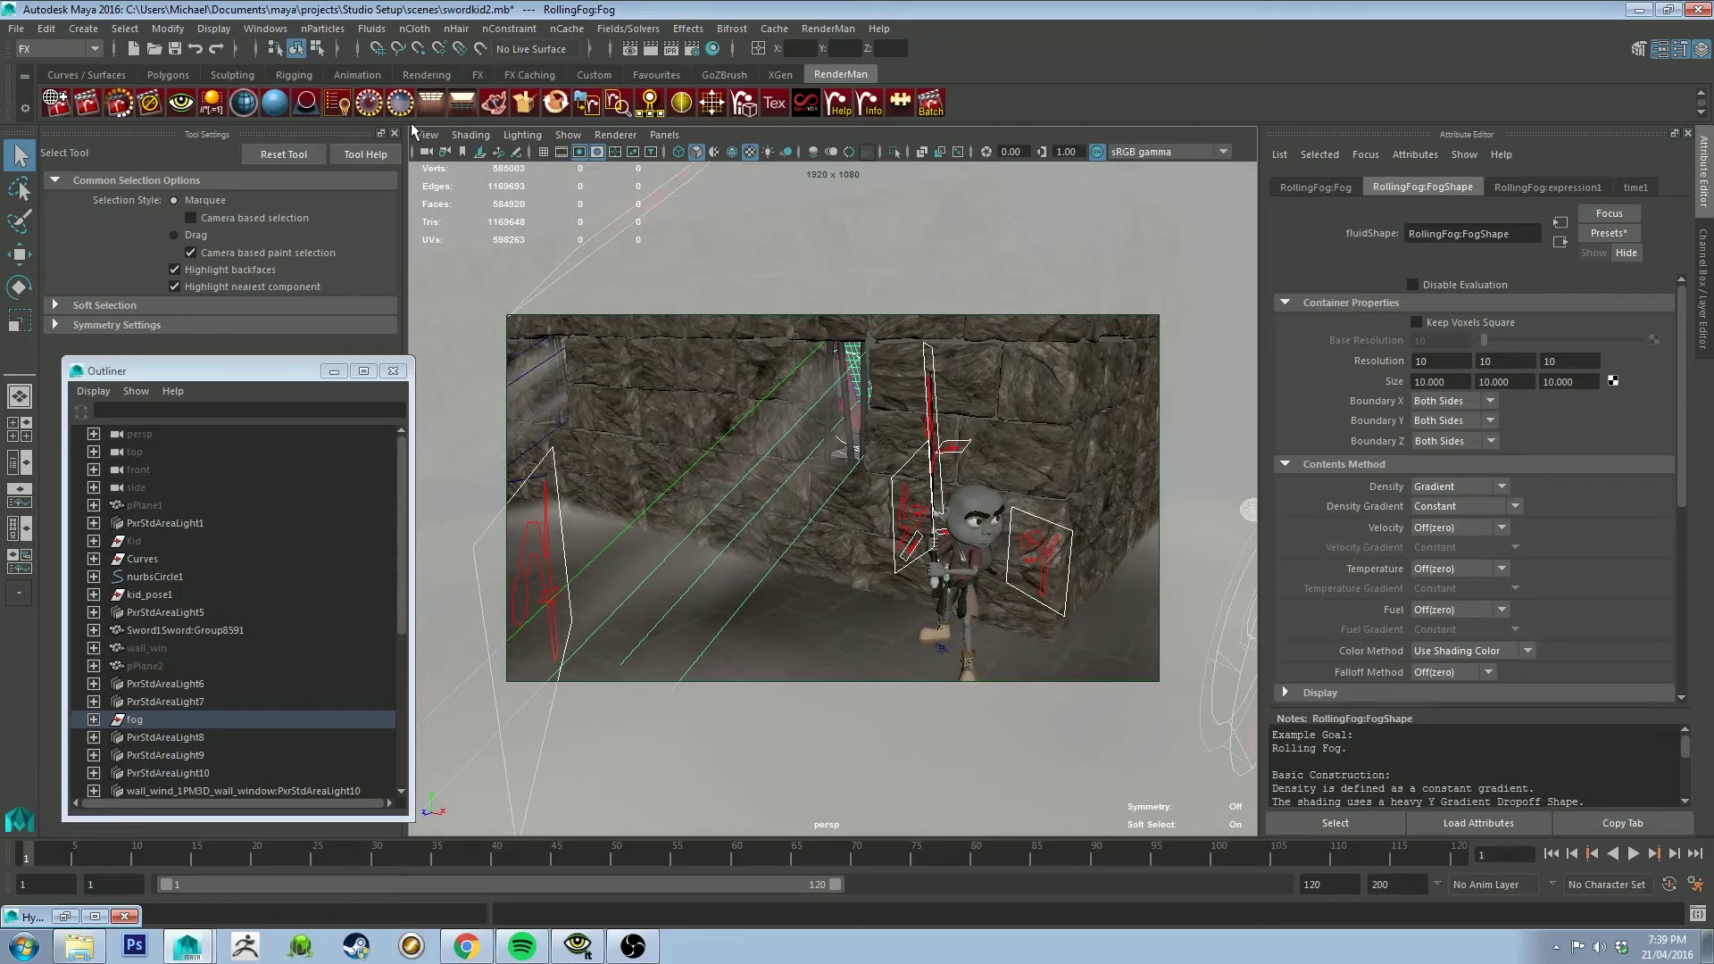
Step: Import the RollingFog.ma fluid example from the CloudsAndFog folder and close the example browser
click(358, 29)
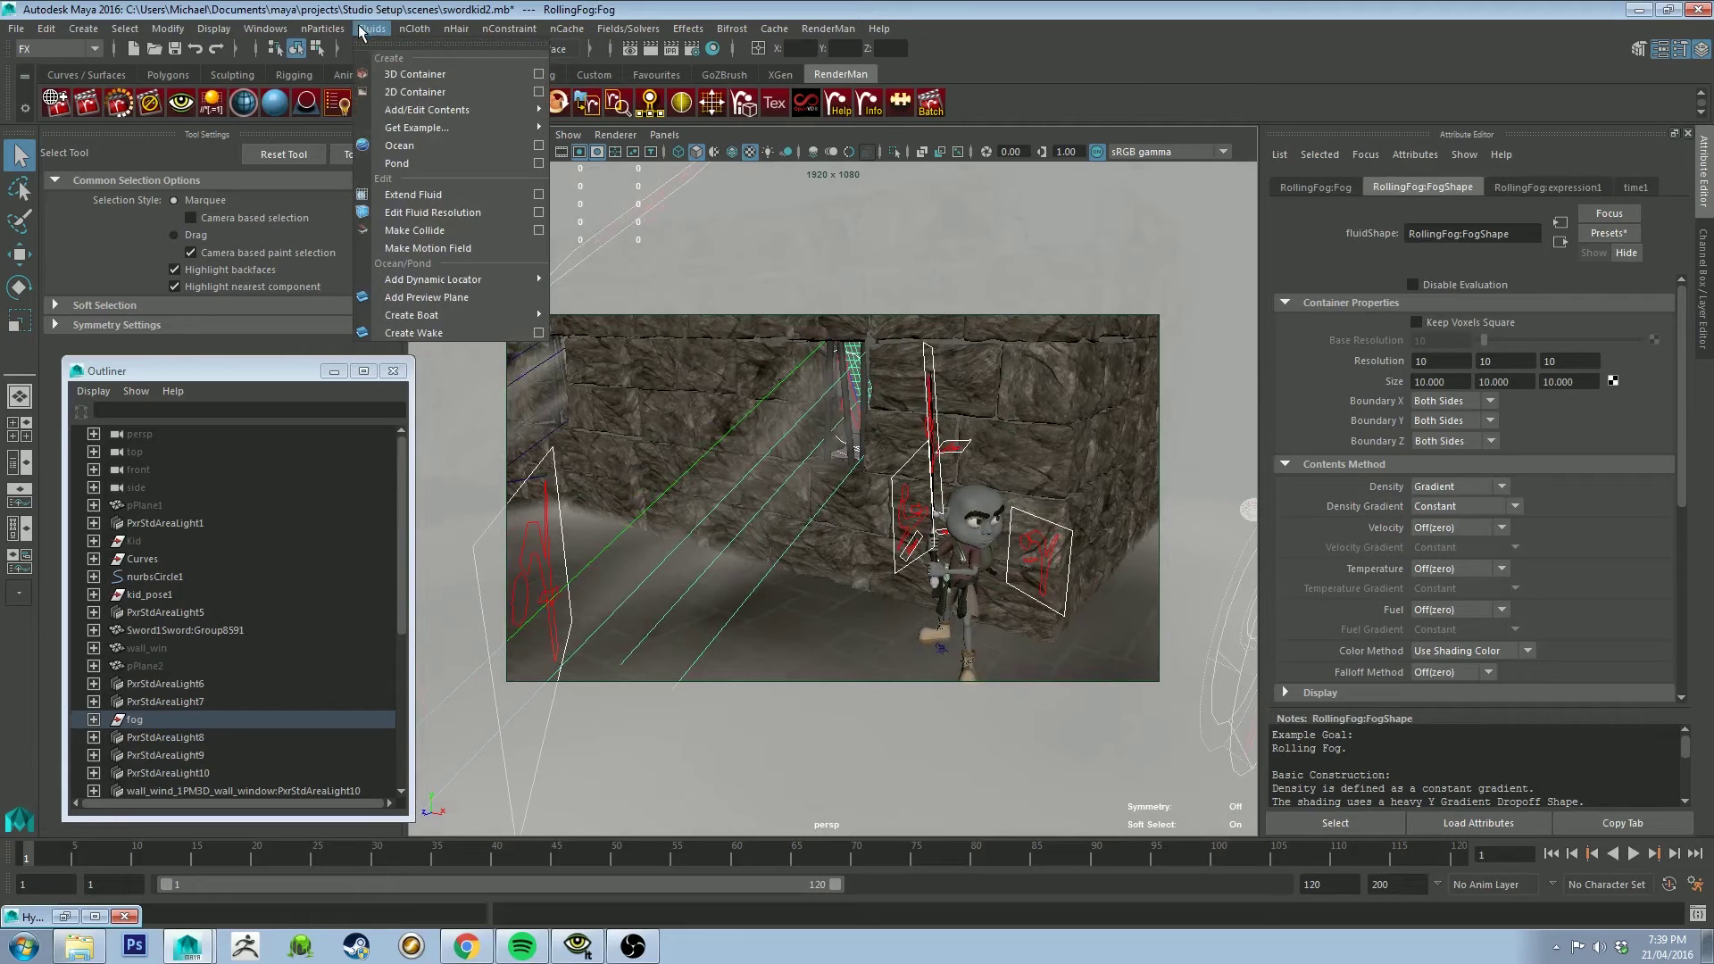
mouse_move(458, 128)
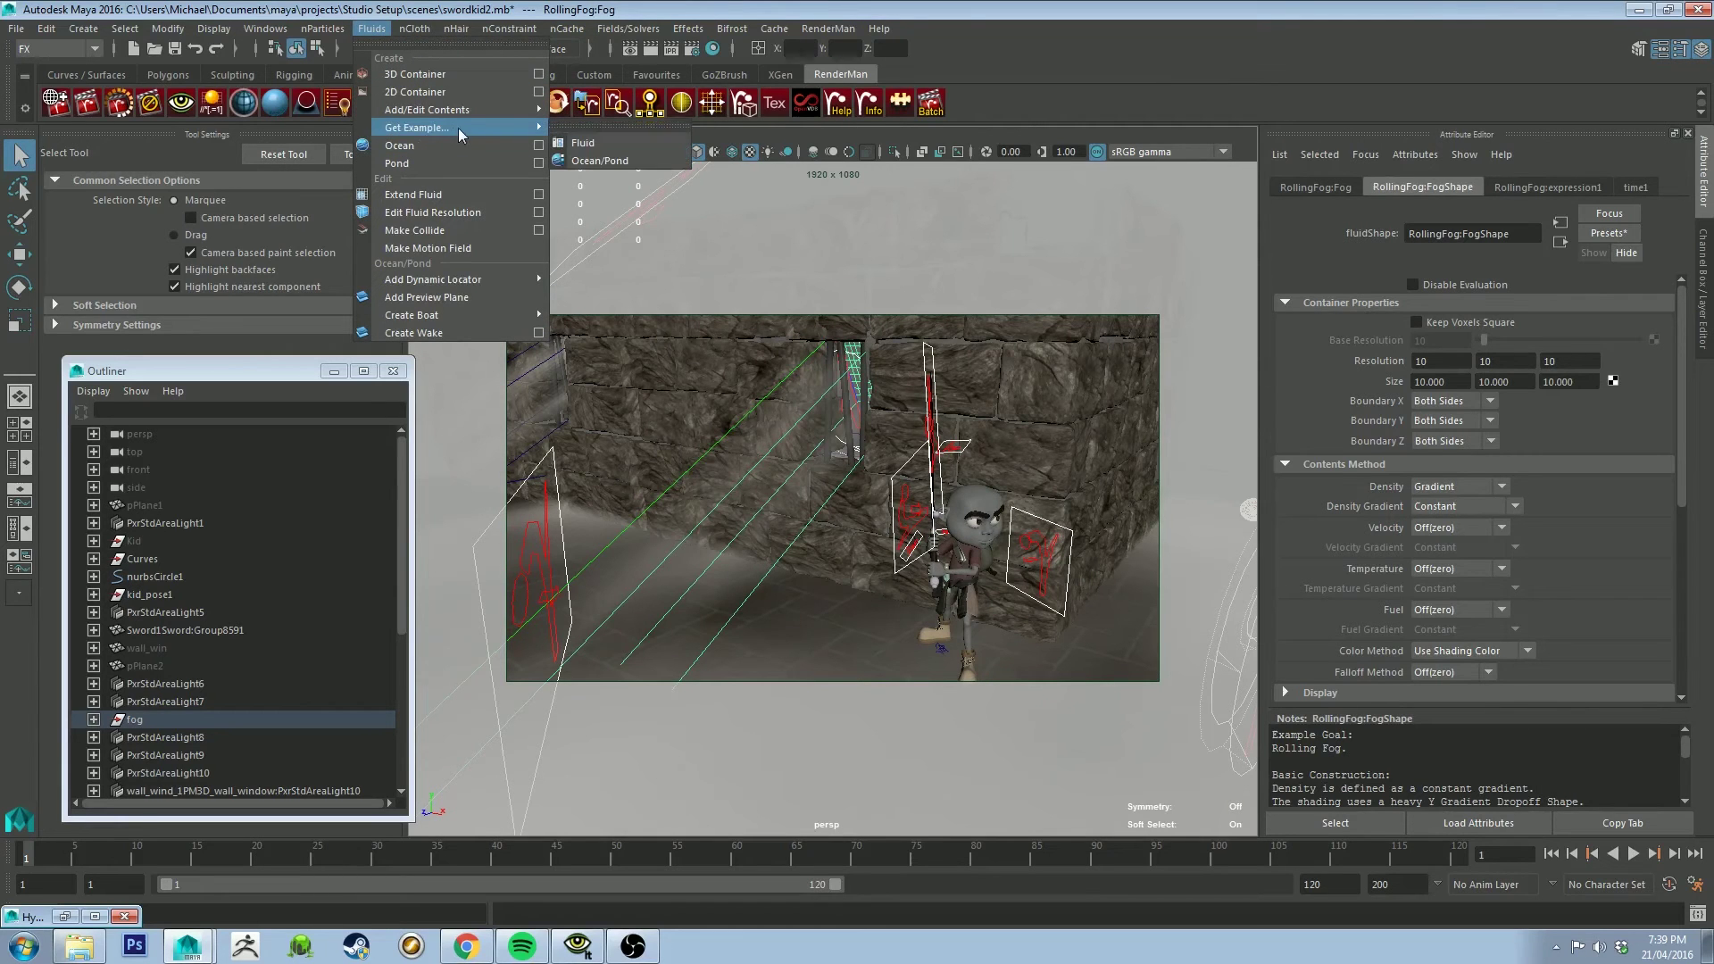
click(656, 145)
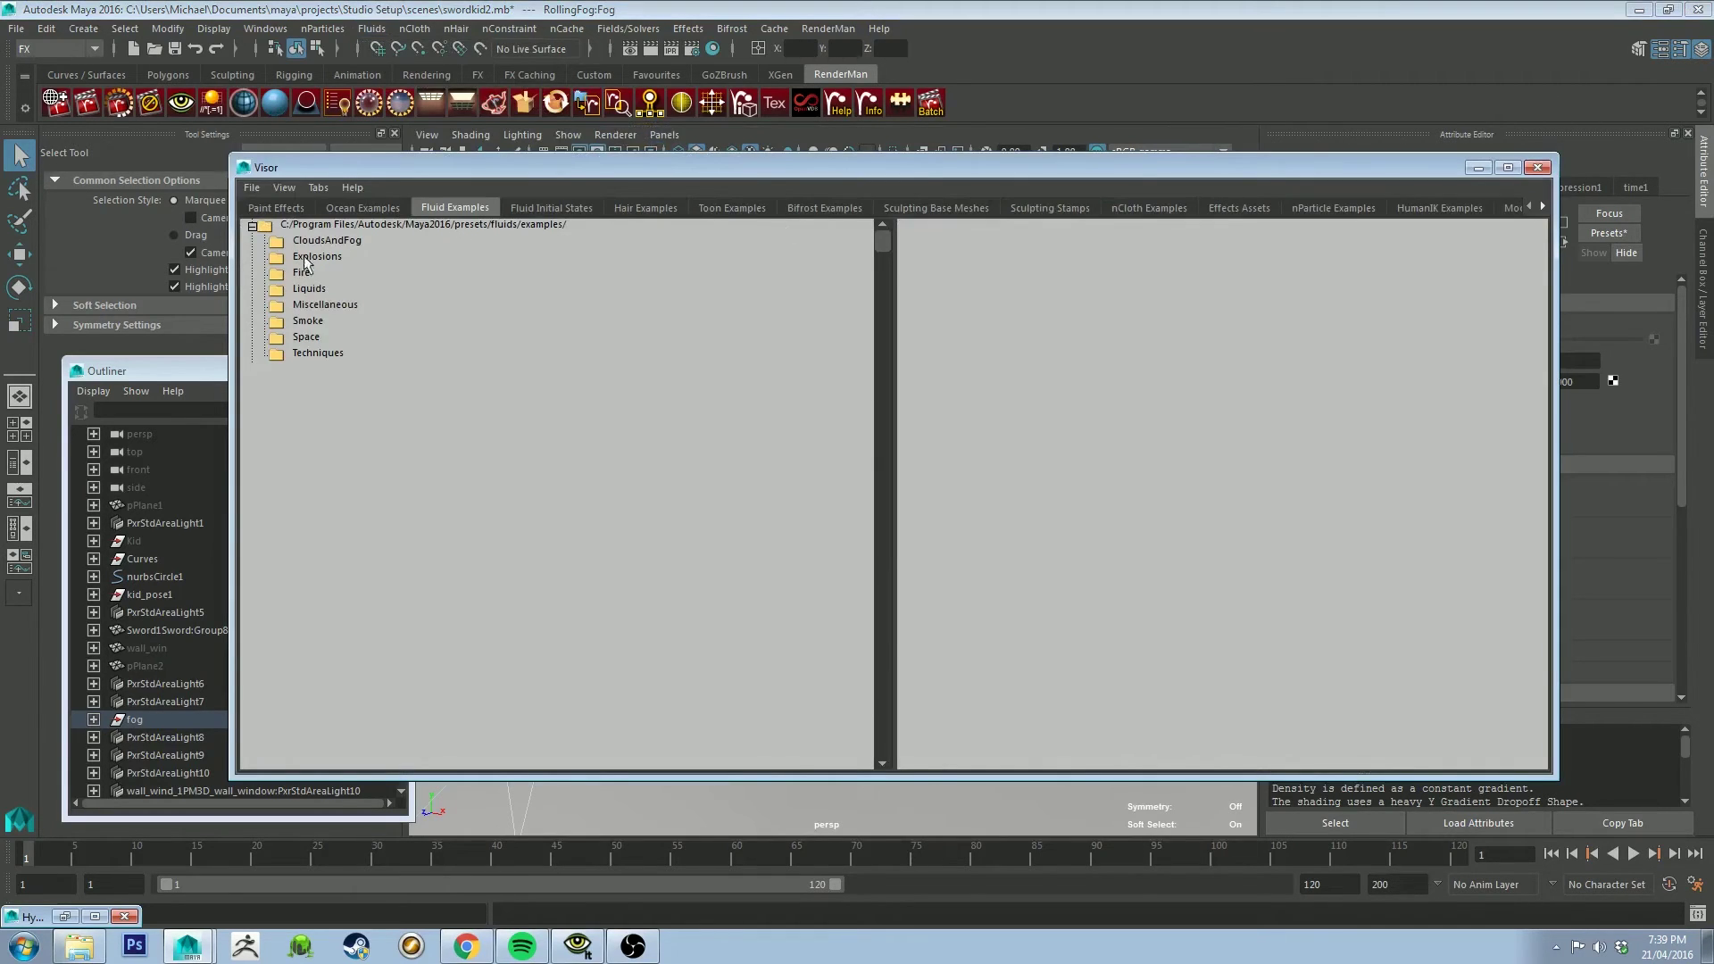
click(322, 240)
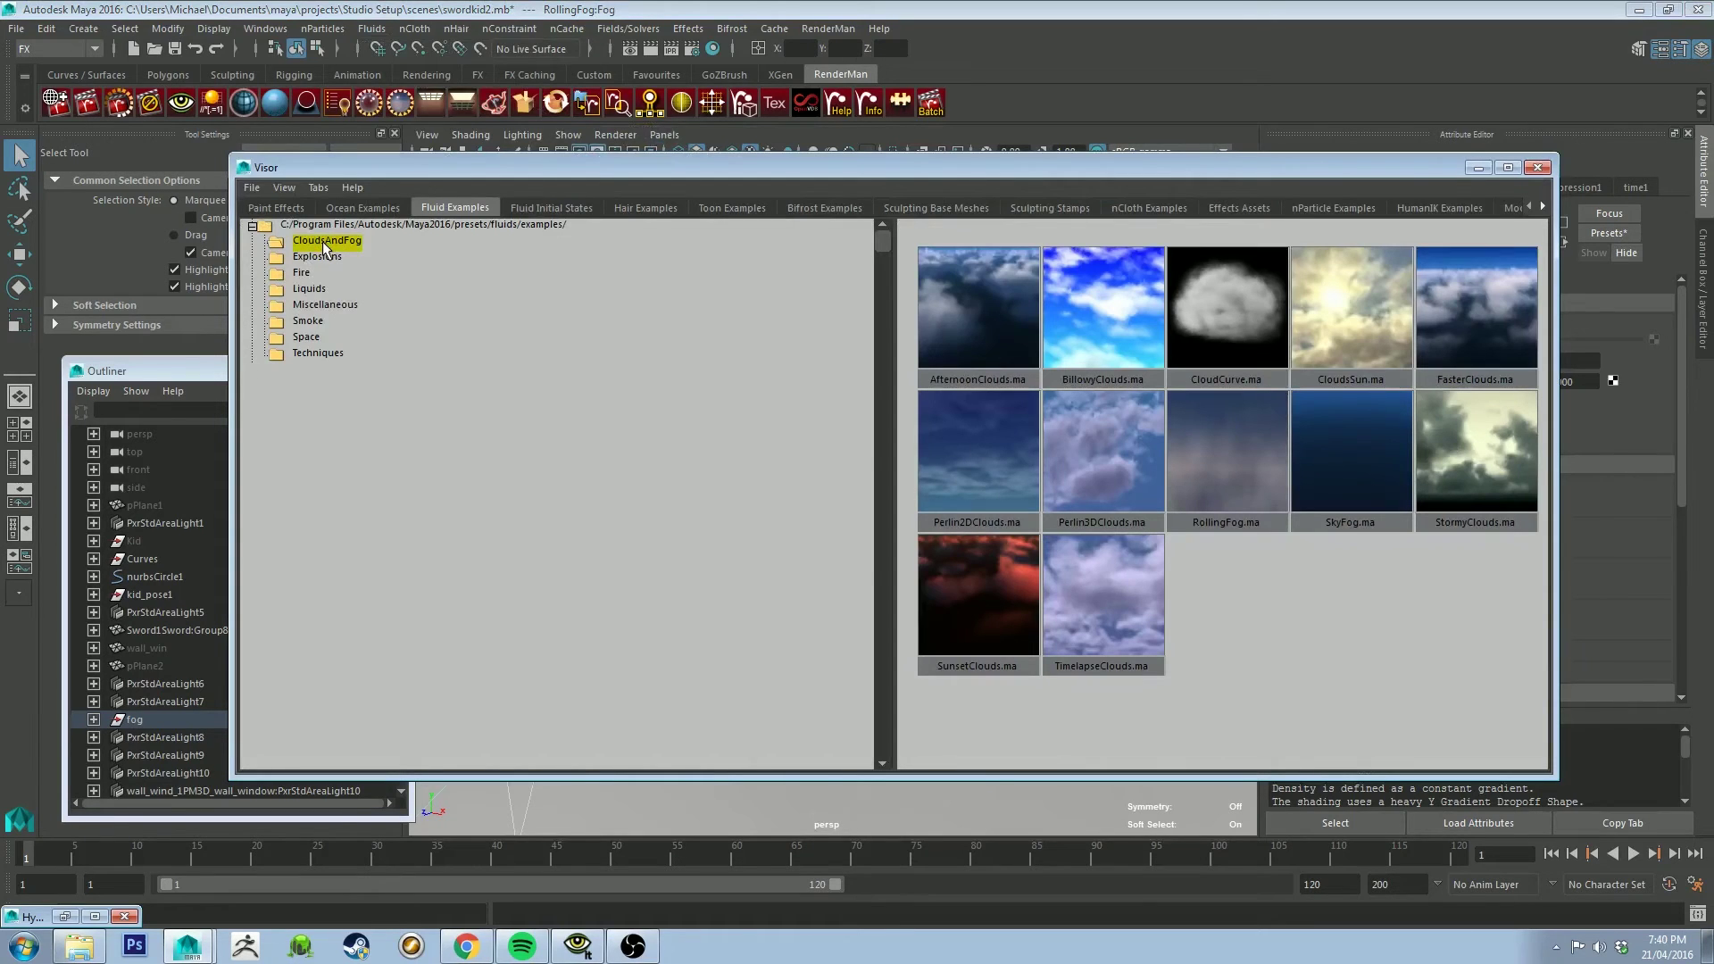
click(1245, 430)
click(1288, 443)
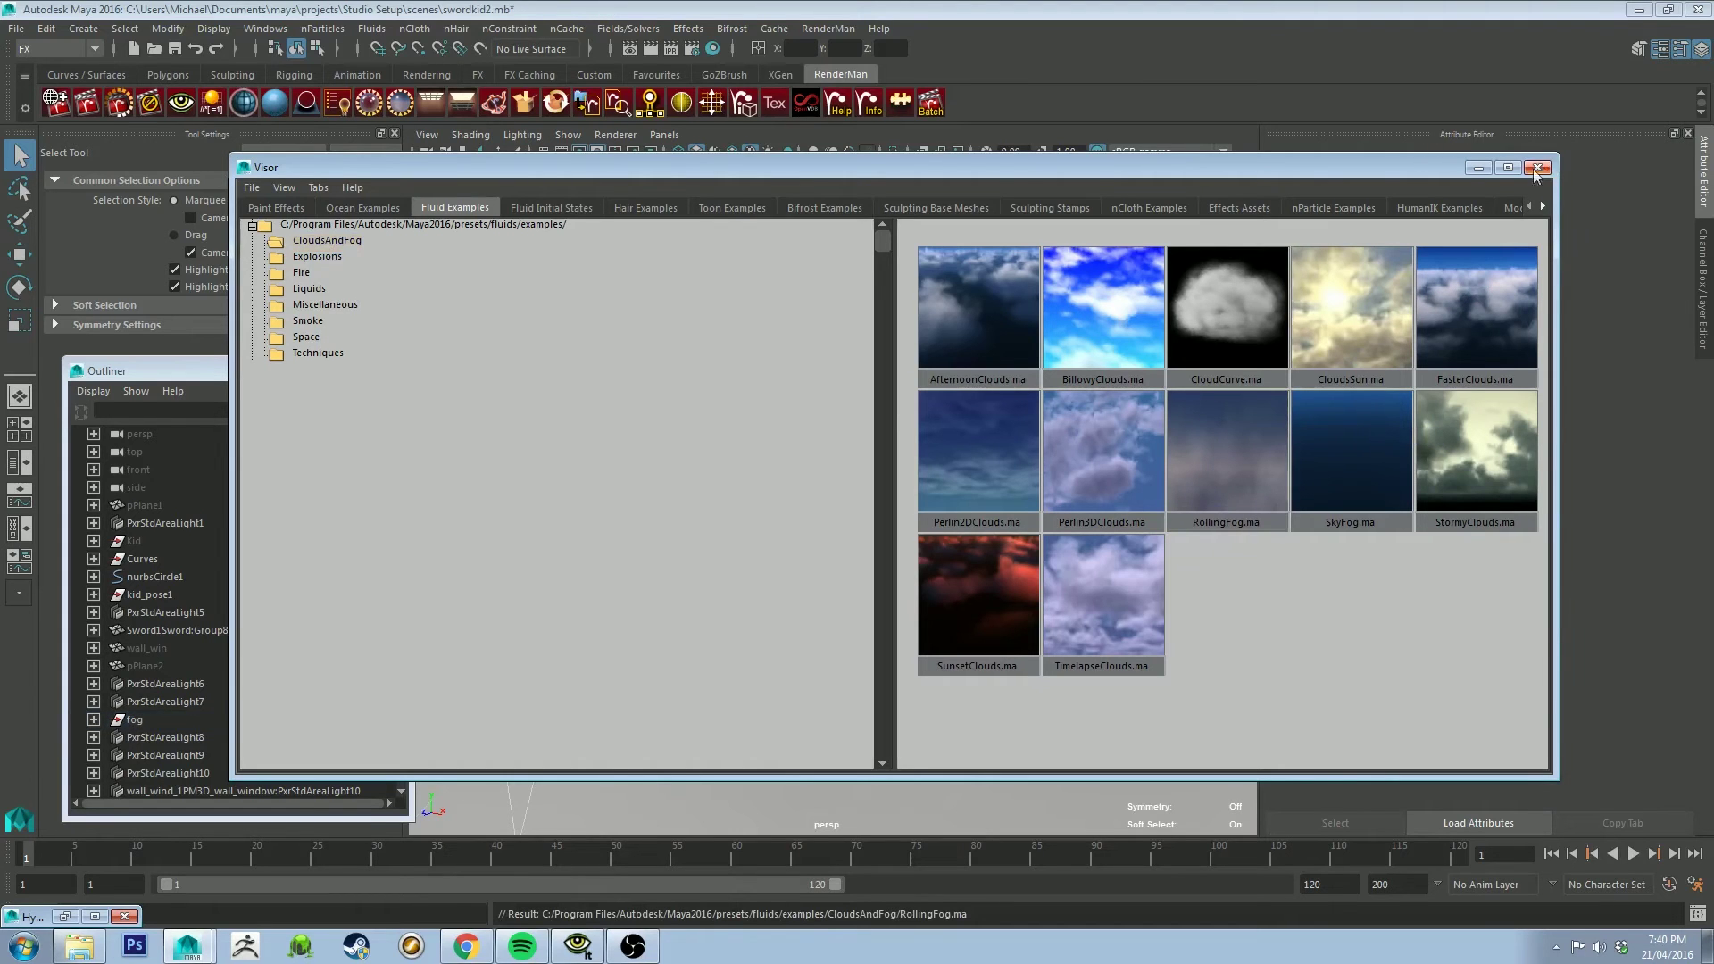
click(1537, 169)
Step: Separate the RollingFog1:Haze container from the fog around the character and delete it
scroll(366, 548, down, 6)
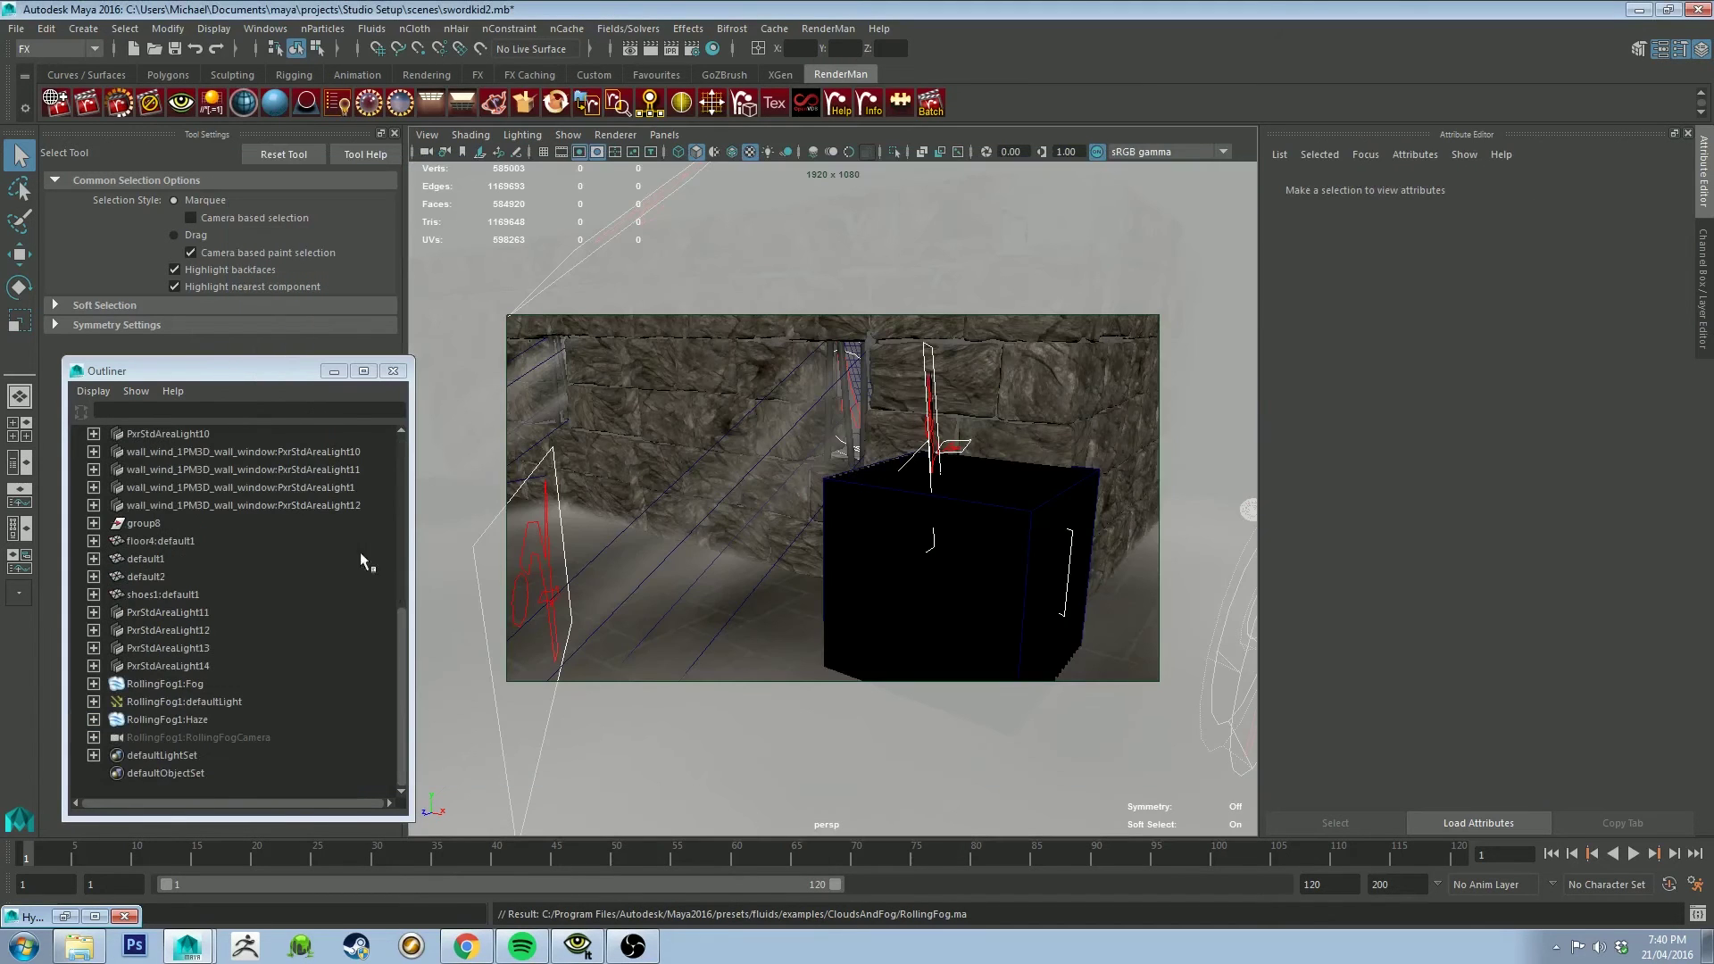
click(186, 720)
alt+middle_drag(939, 516, 759, 422)
key(w)
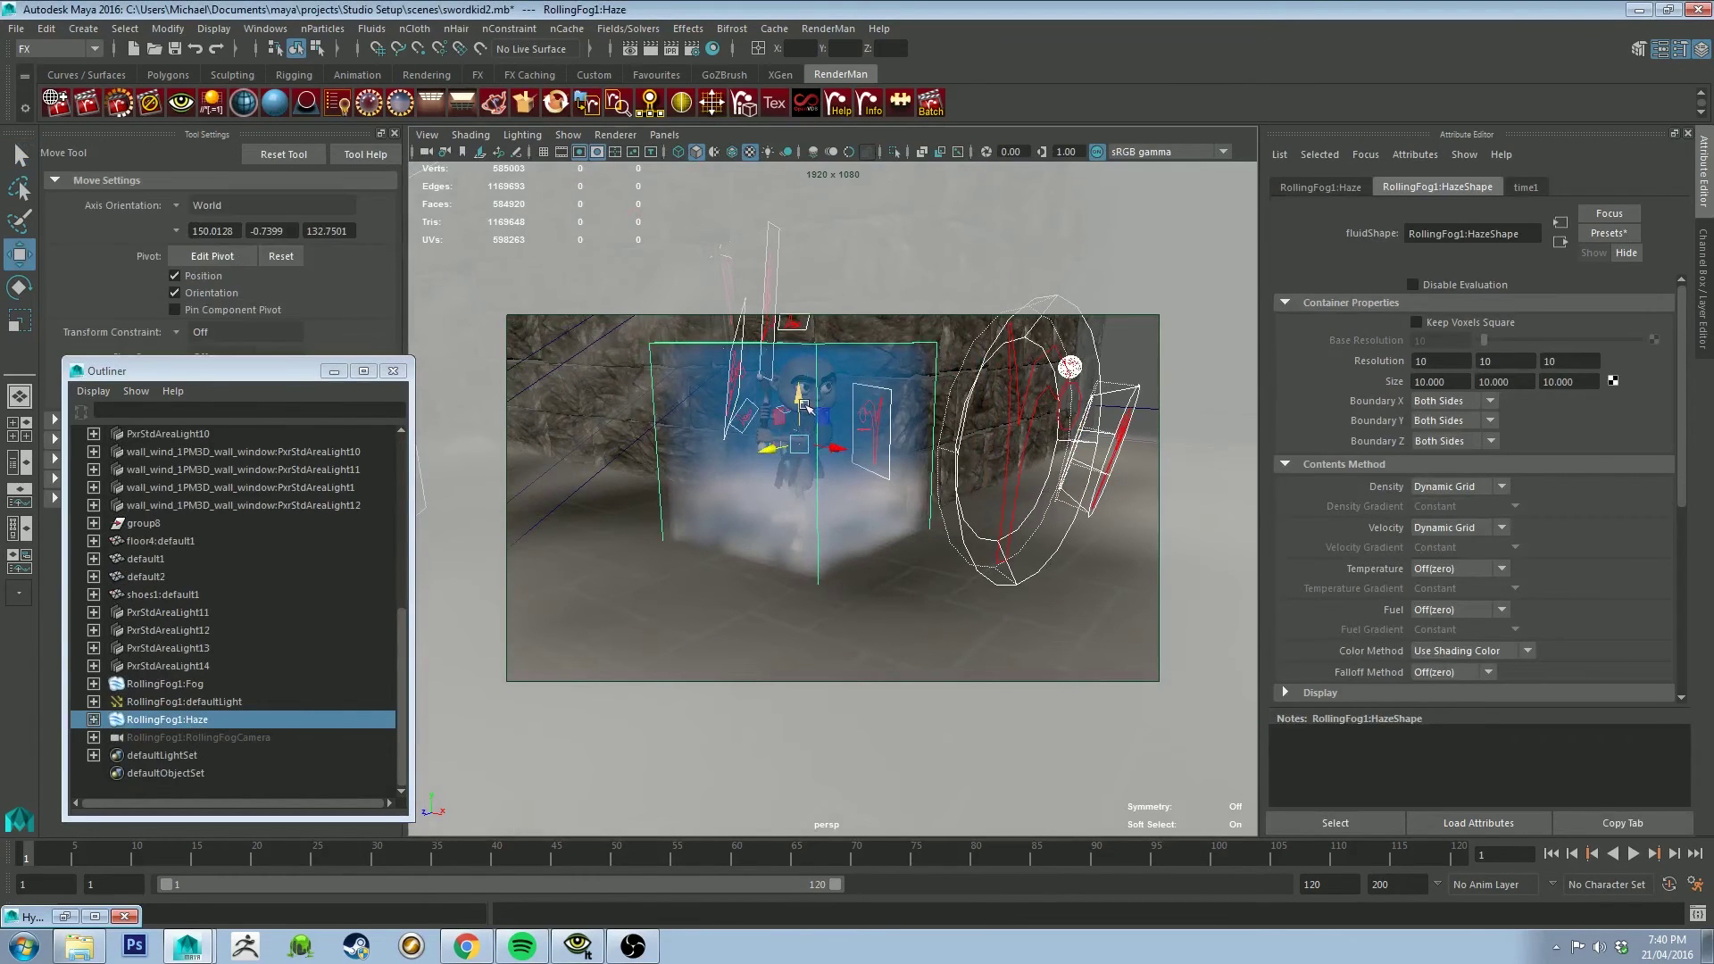
key(f)
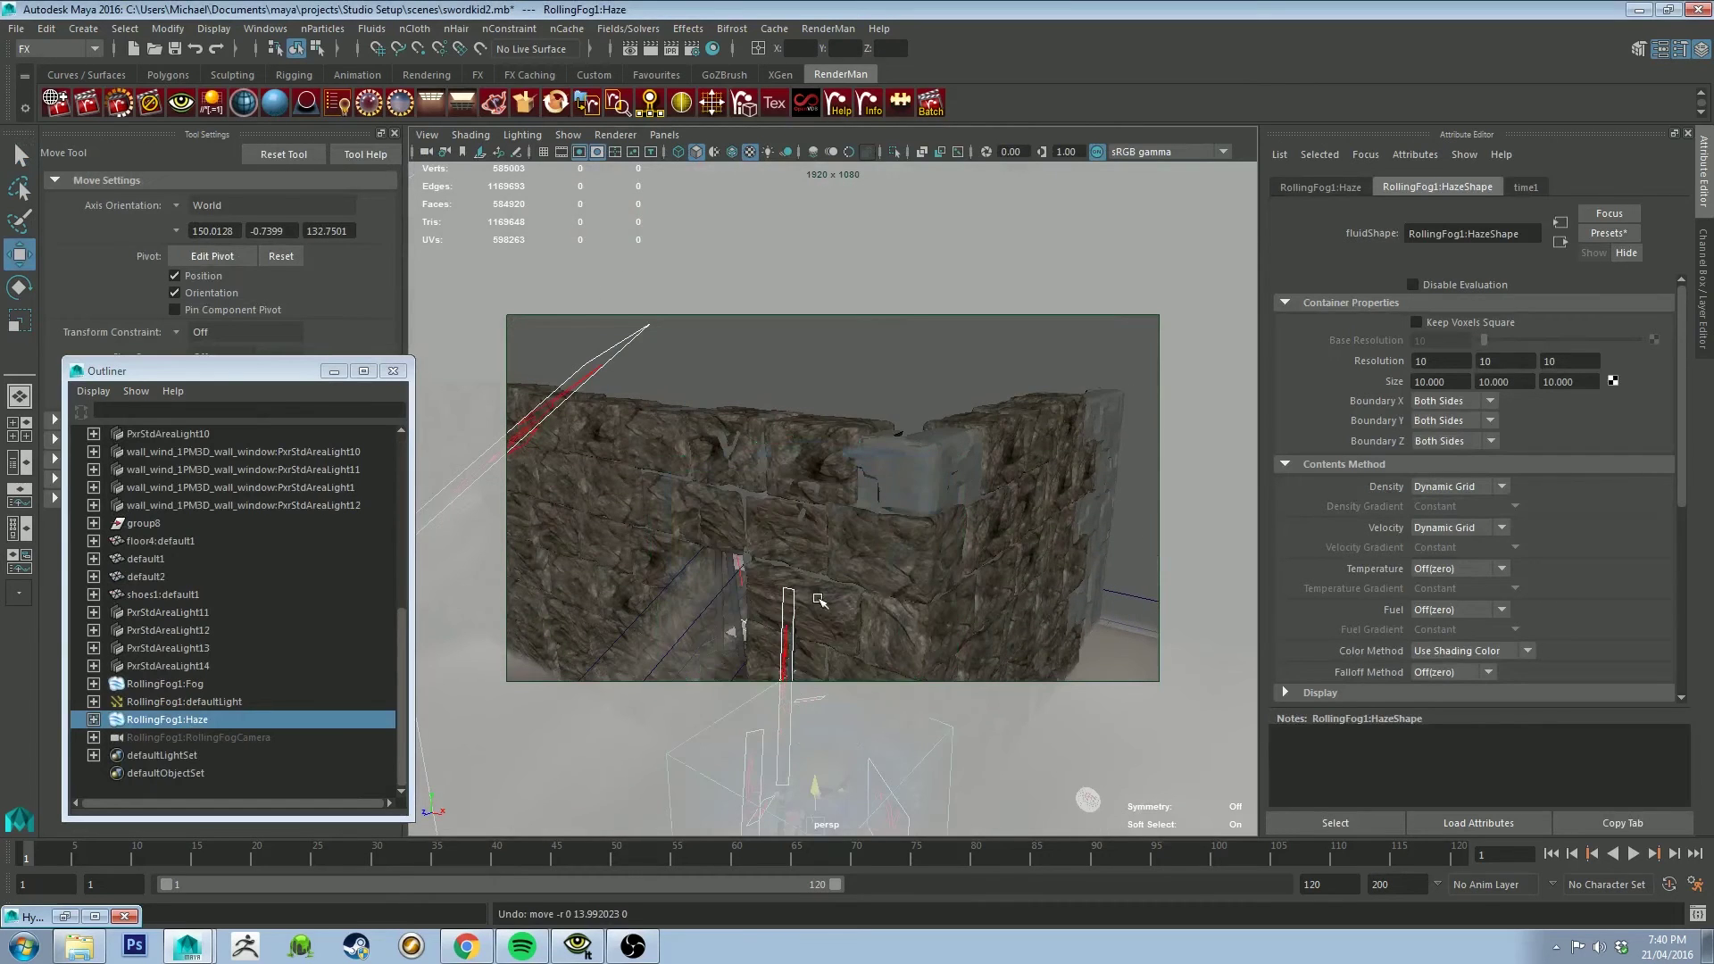
alt+middle_drag(807, 336, 808, 294)
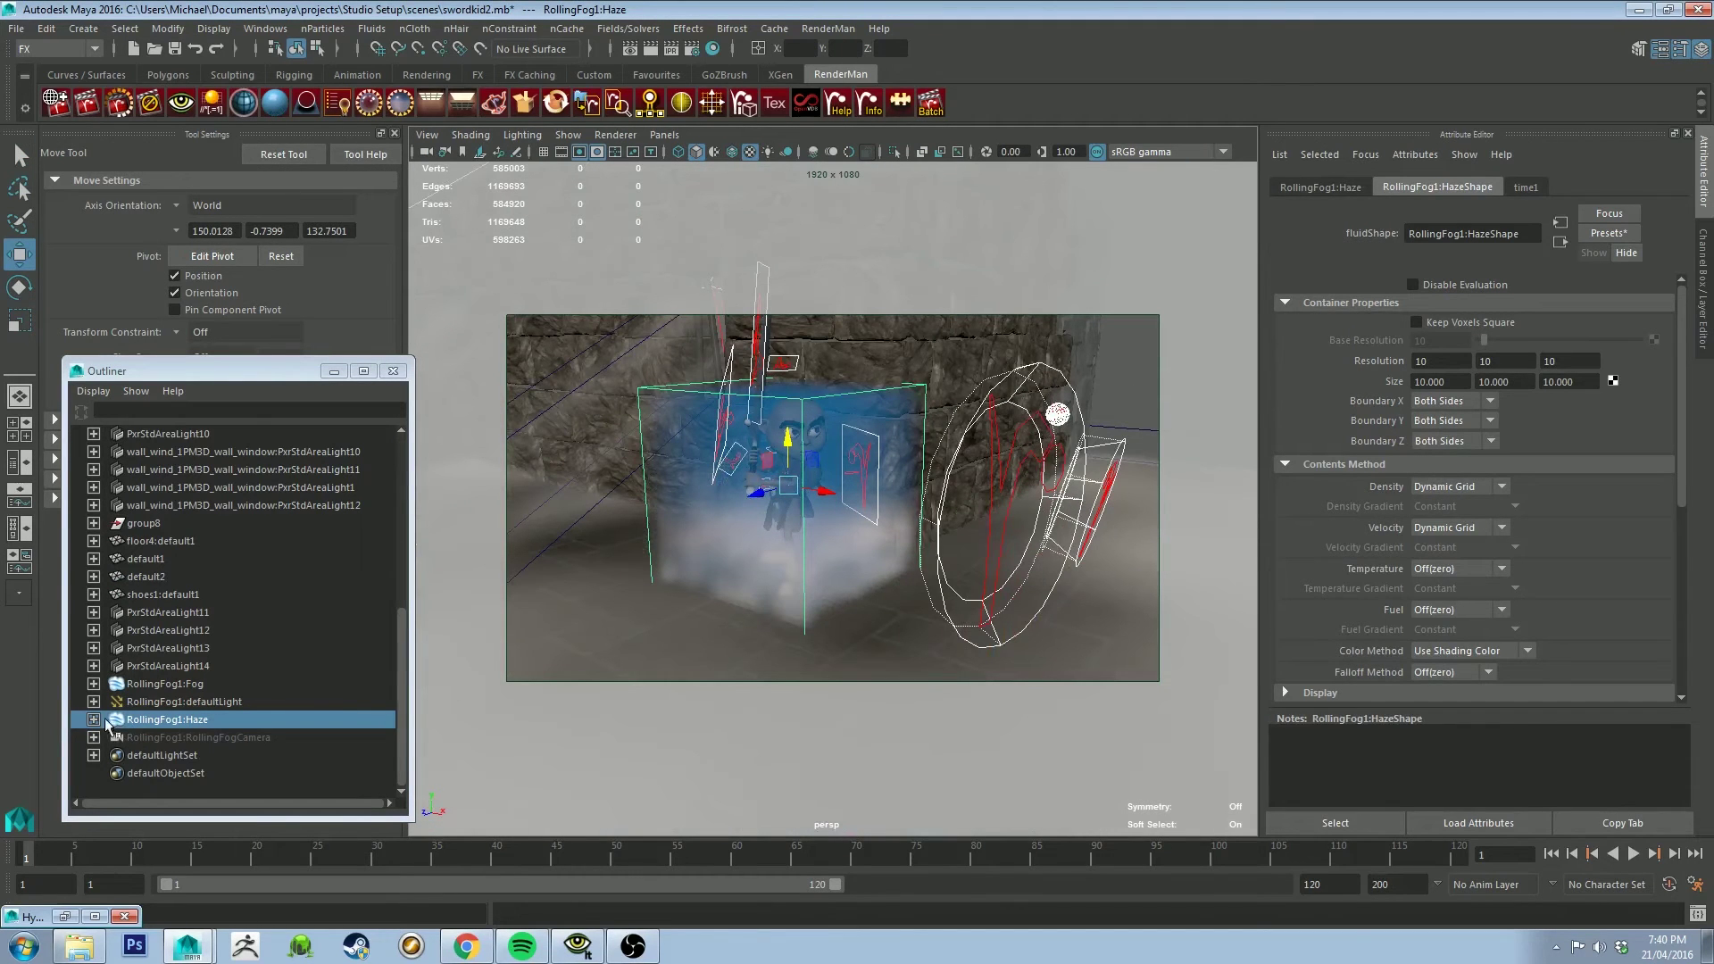
drag(790, 451, 777, 413)
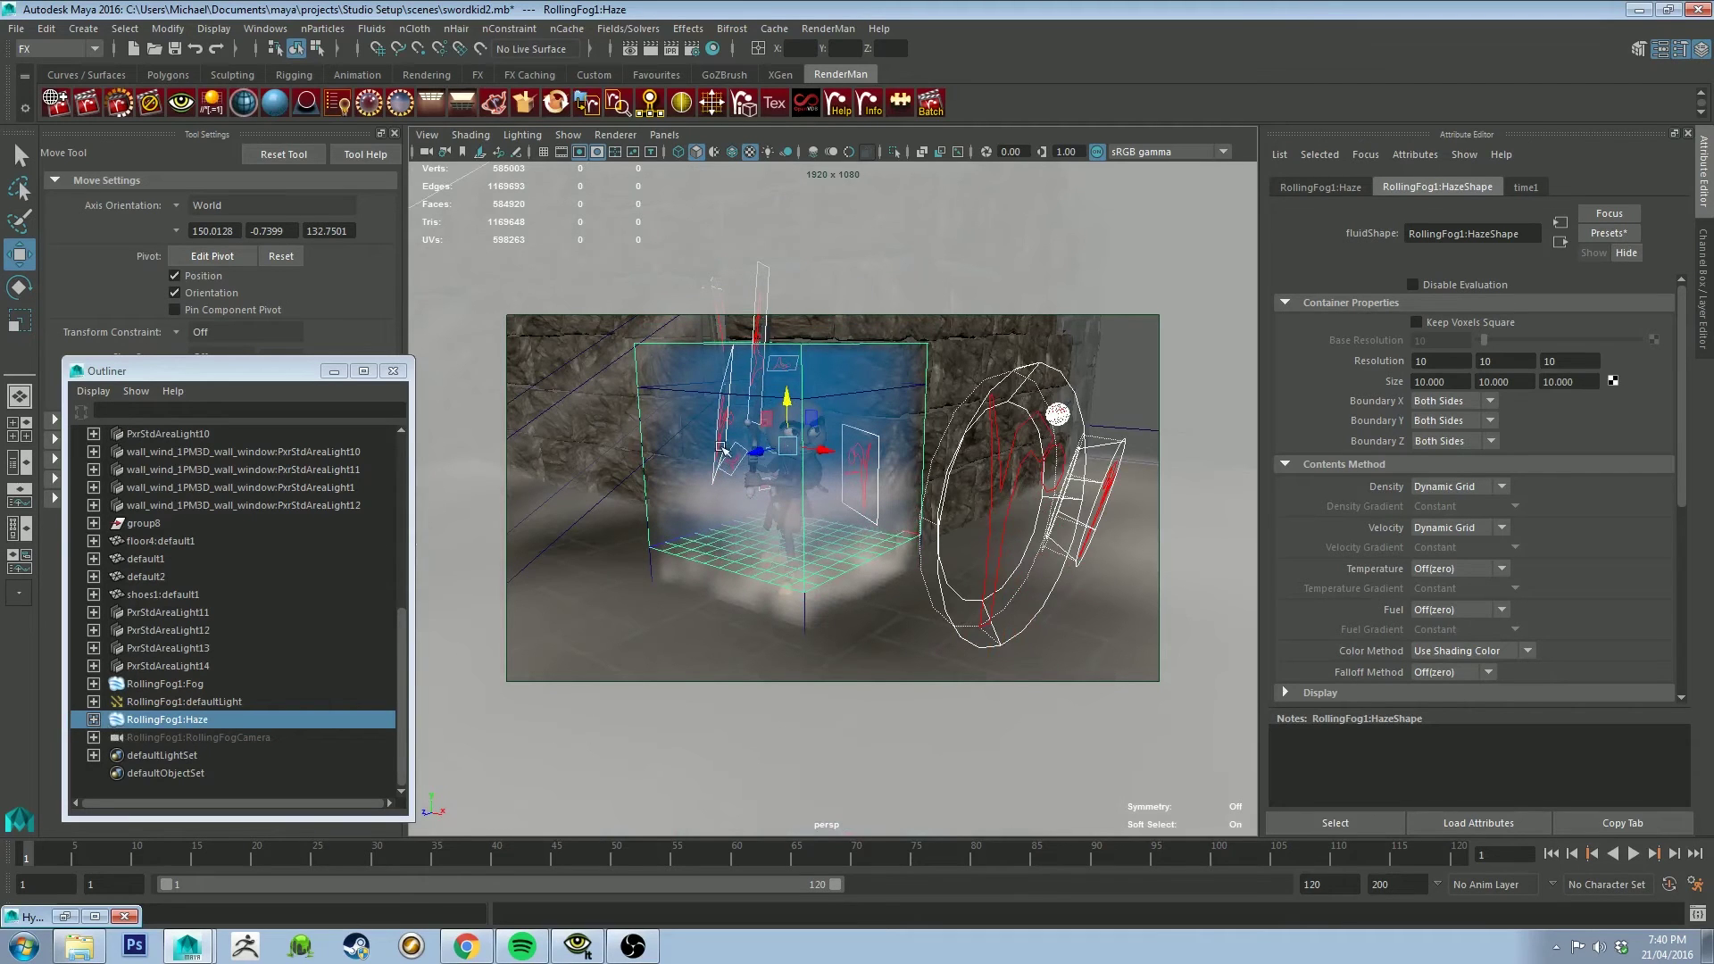
key(Delete)
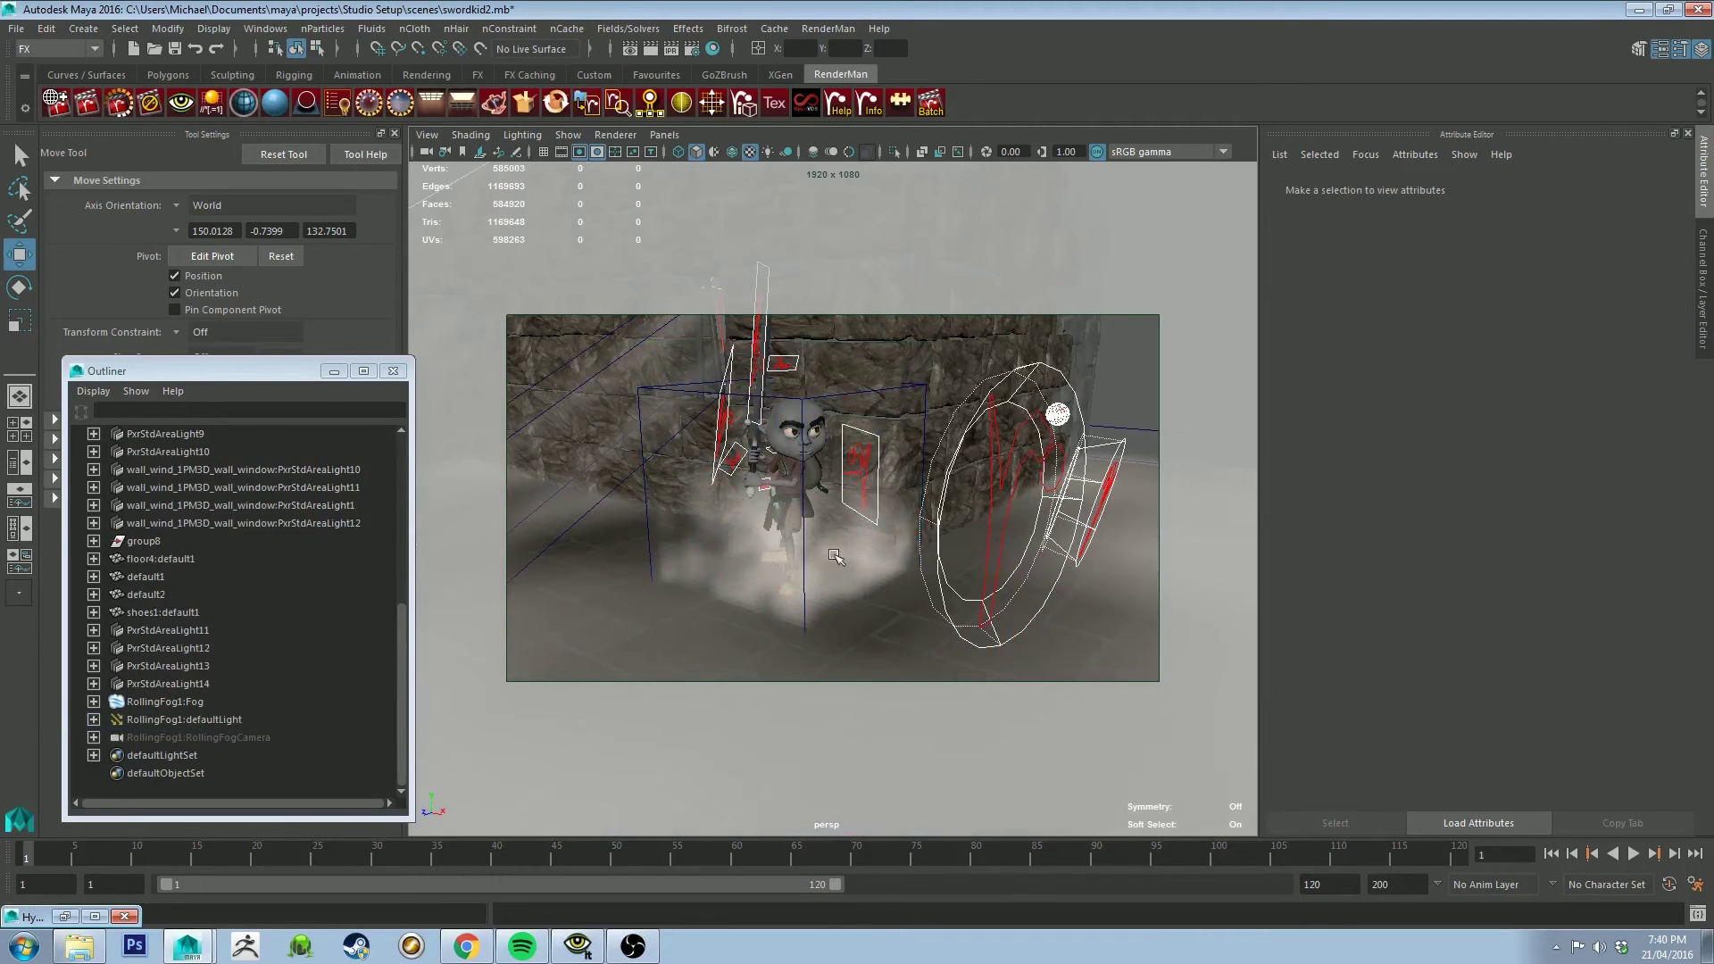
Step: Select the imported RollingFog1:Fog container around the sword character and compare its size with the room
click(804, 590)
click(792, 569)
alt+drag(792, 568, 969, 505)
click(986, 482)
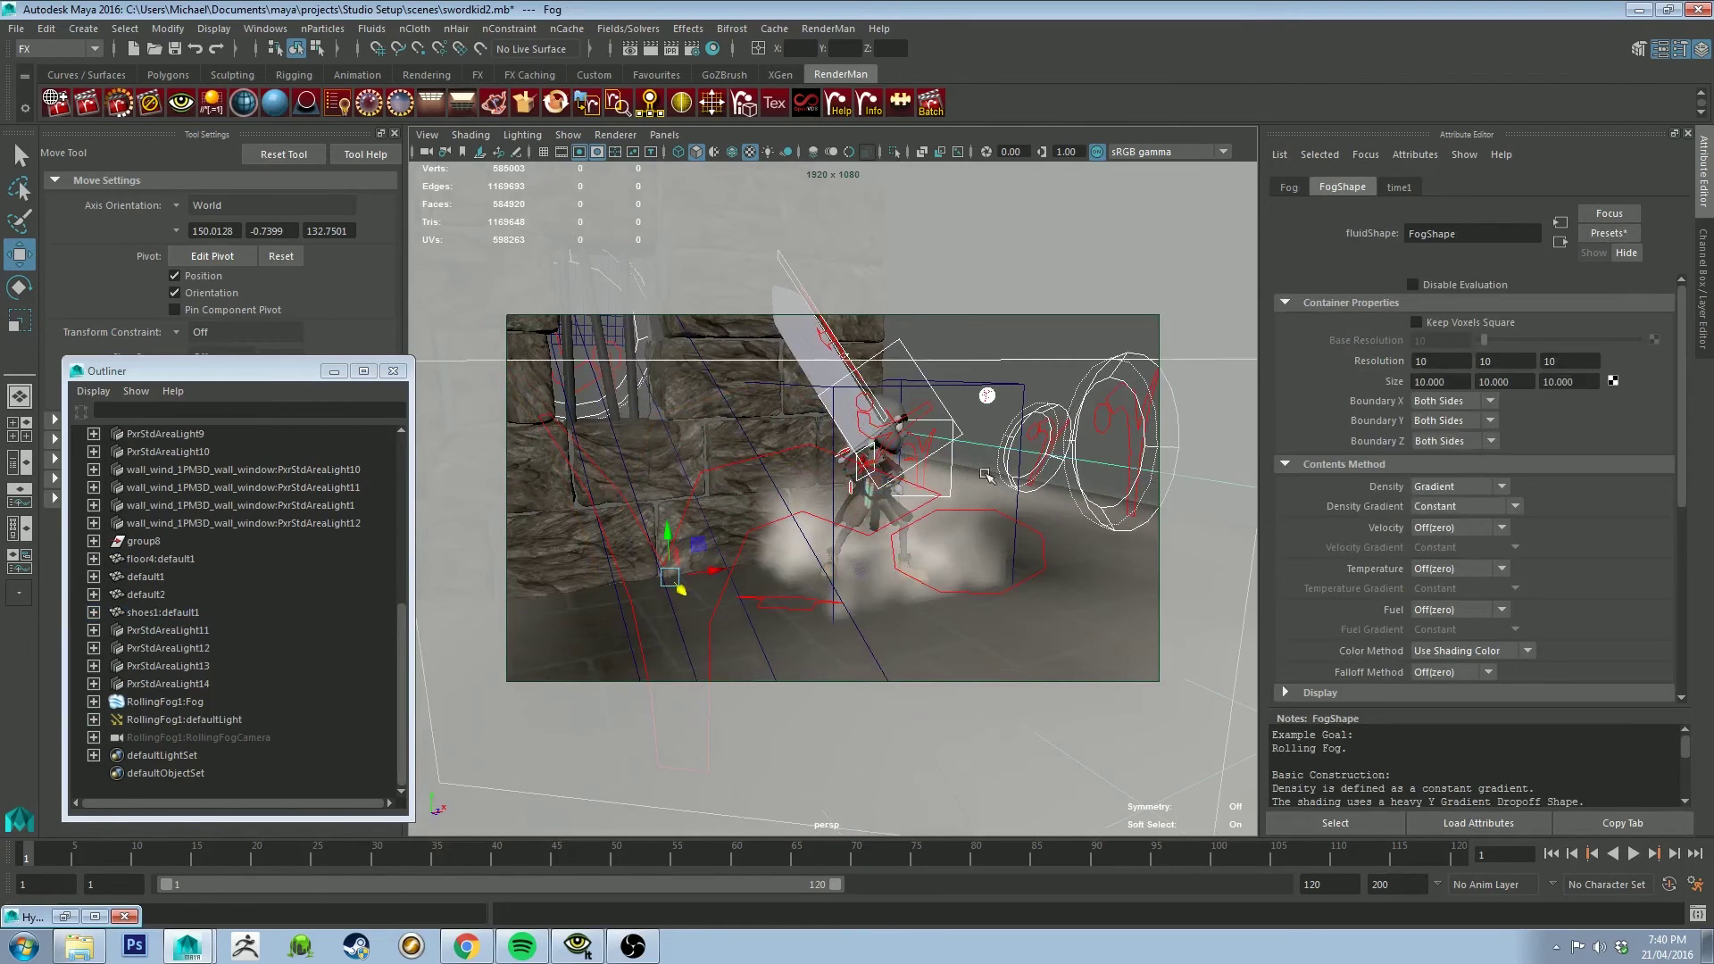
alt+drag(1037, 421, 847, 421)
alt+middle_drag(778, 441, 806, 439)
scroll(807, 439, down, 4)
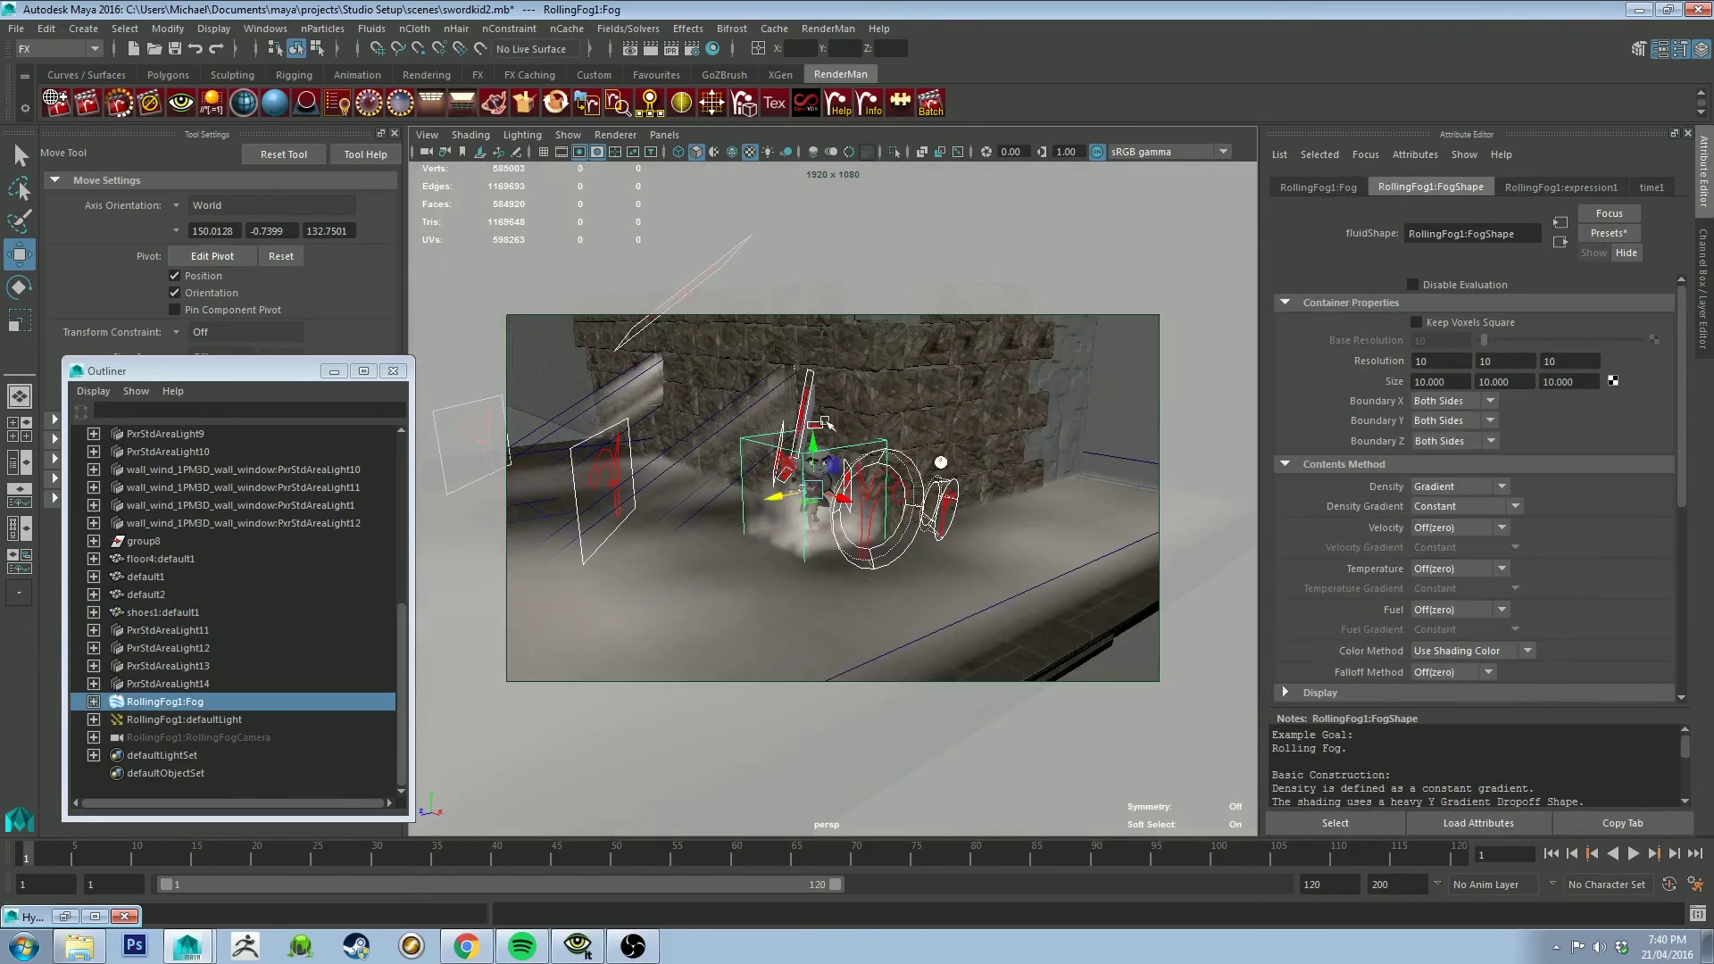
Step: Raise the RollingFog1:Fog container from around the sword character to a position above the room
drag(813, 439, 815, 238)
alt+middle_drag(815, 237, 820, 589)
drag(821, 503, 822, 308)
alt+middle_drag(822, 308, 809, 499)
alt+drag(810, 498, 887, 301)
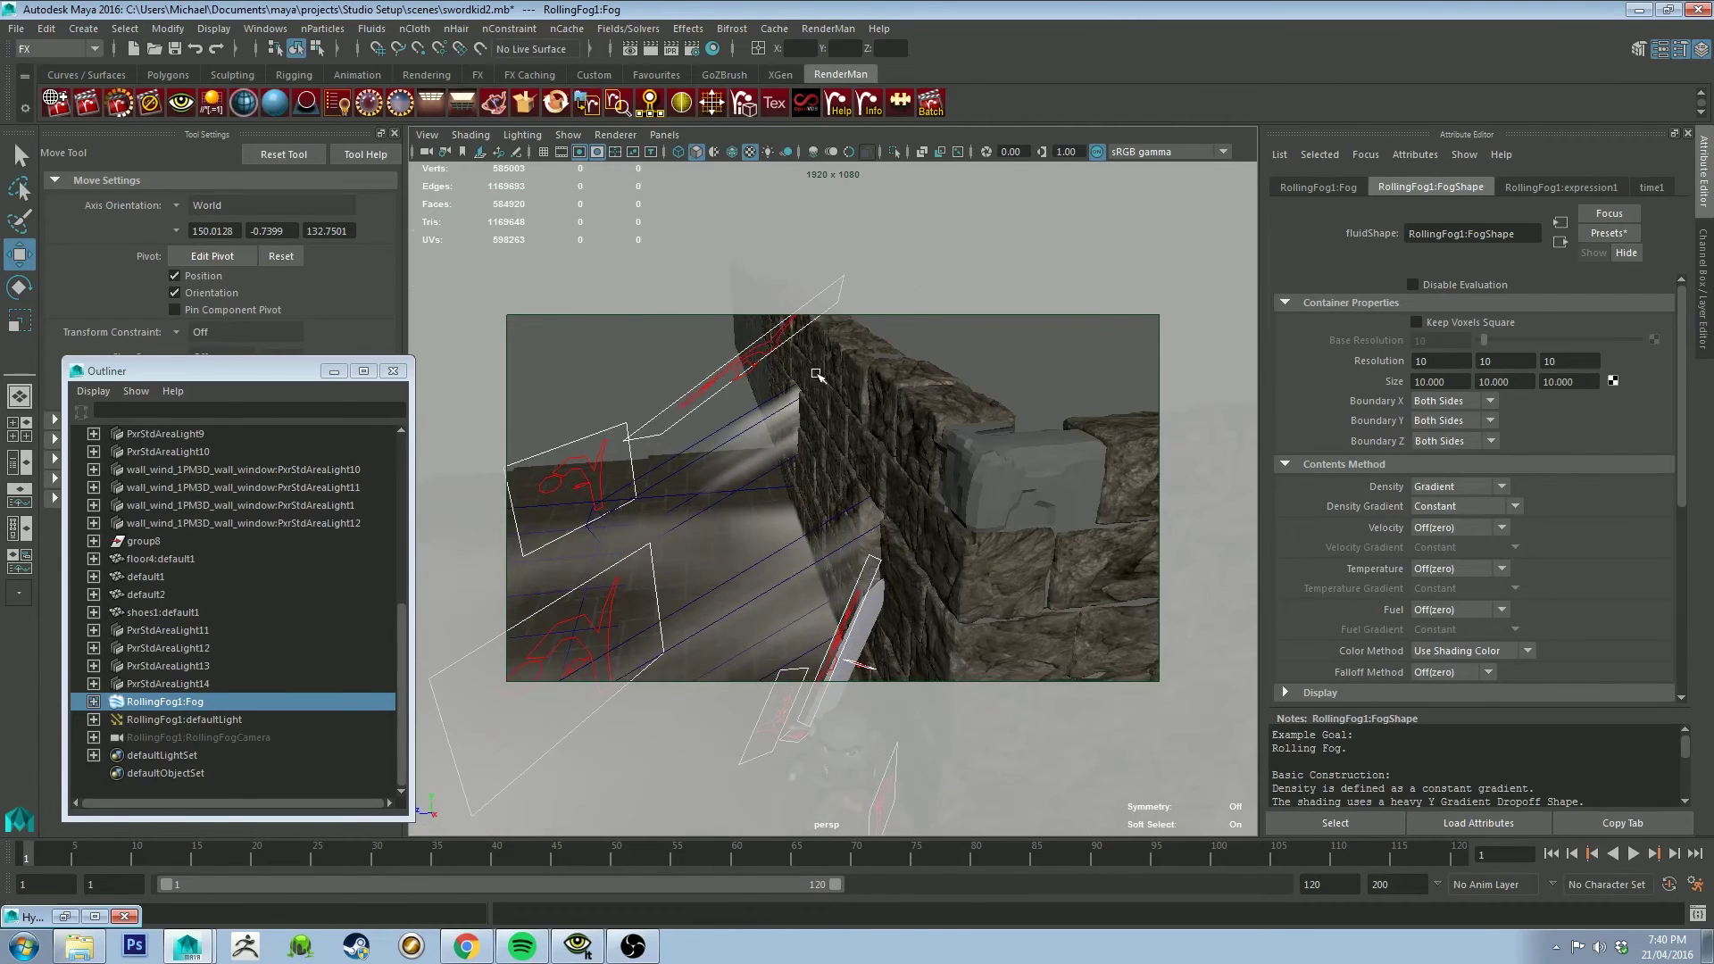
alt+middle_drag(815, 373, 765, 623)
alt+right_drag(765, 623, 741, 401)
mouse_move(741, 402)
alt+mouse_down()
mouse_move(829, 347)
mouse_move(837, 437)
mouse_move(735, 395)
alt+mouse_up()
Step: Scale the raised RollingFog1:Fog container vertically into a tall column
key(e)
key(r)
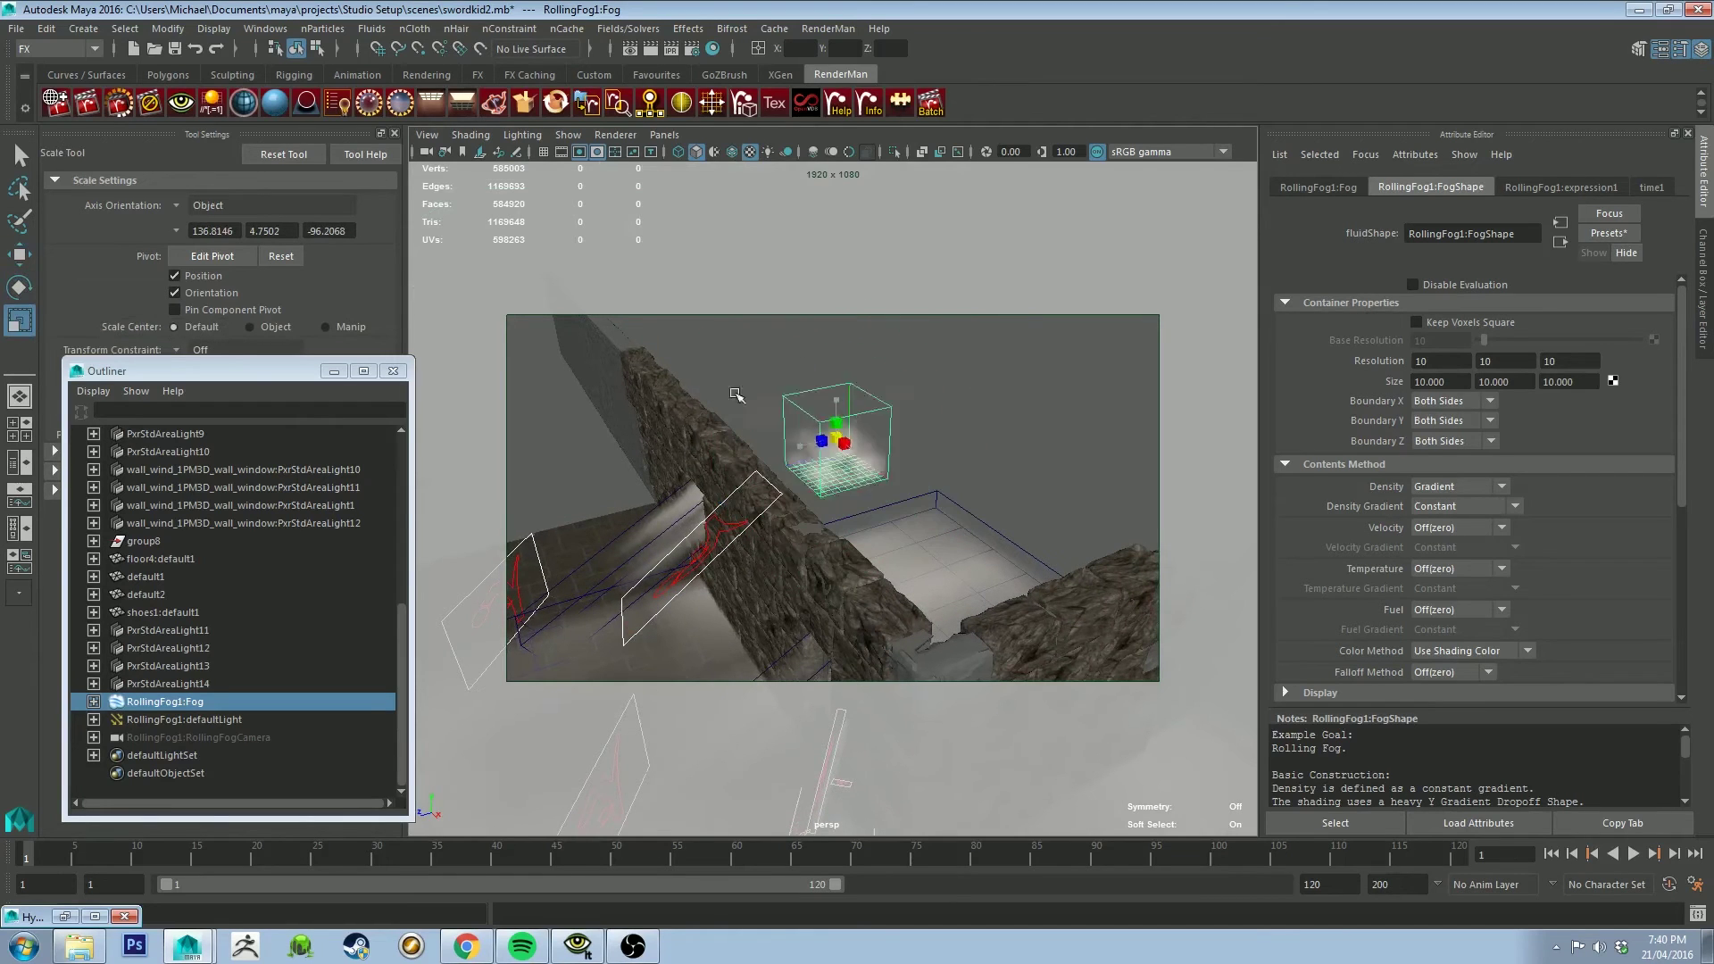
middle_drag(736, 394, 720, 391)
drag(836, 399, 761, 85)
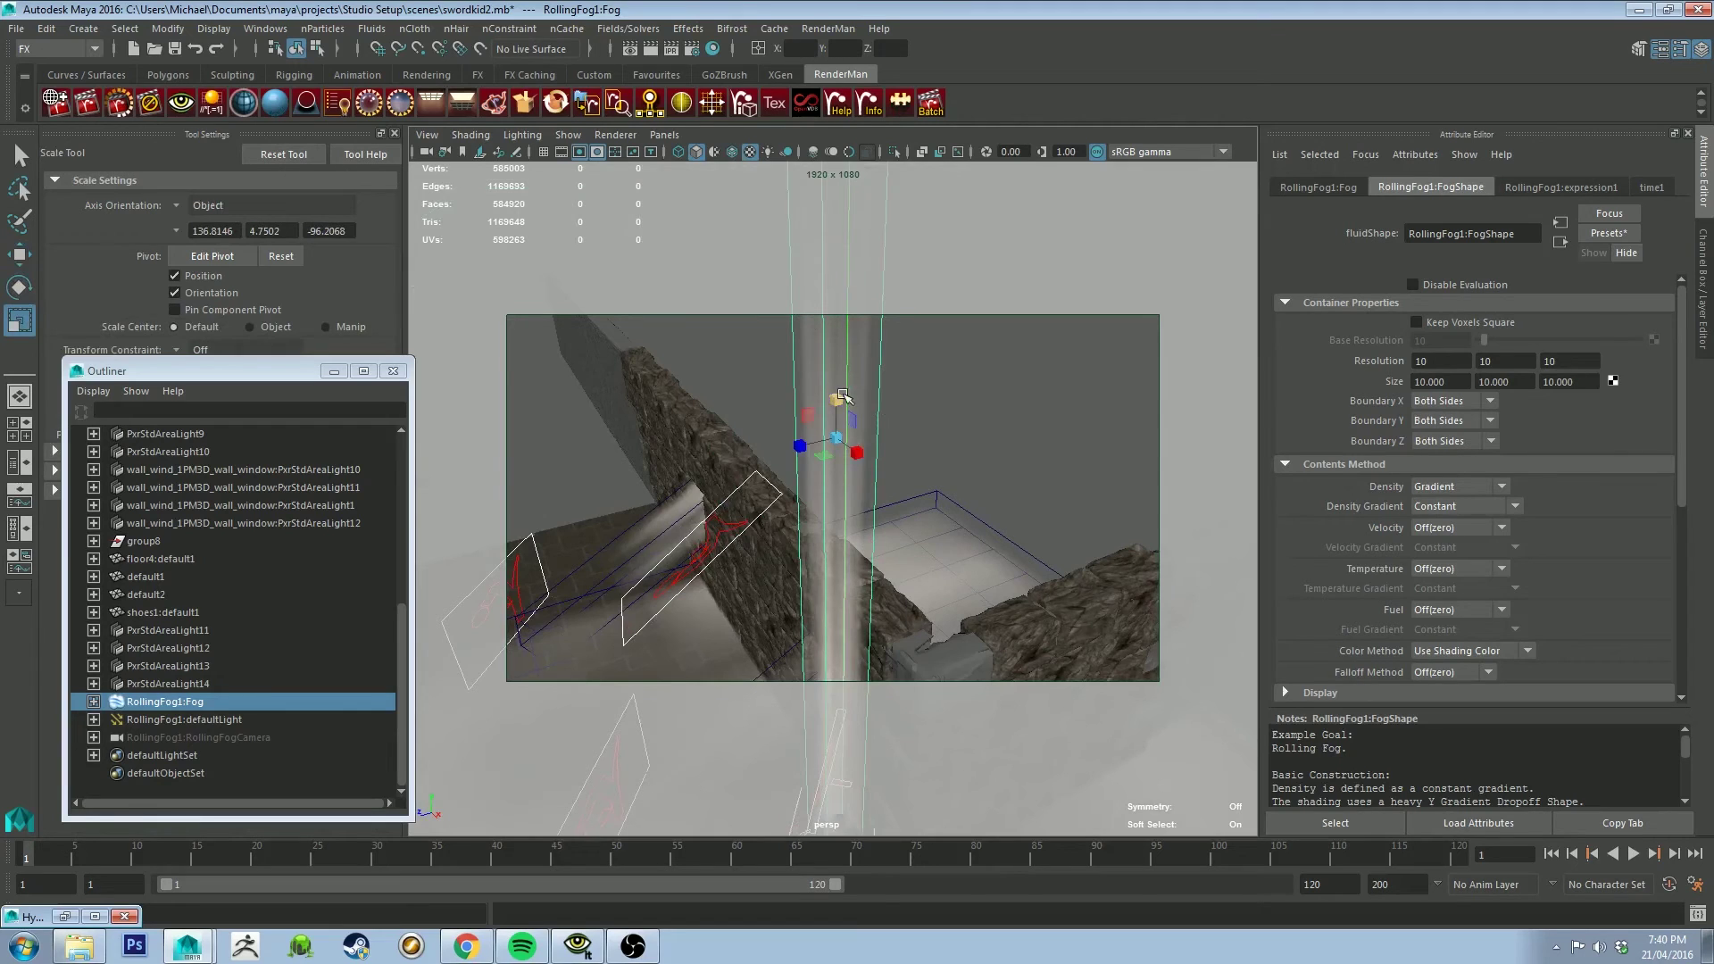
alt+drag(918, 459, 876, 415)
alt+middle_drag(877, 415, 889, 565)
drag(807, 397, 1040, 516)
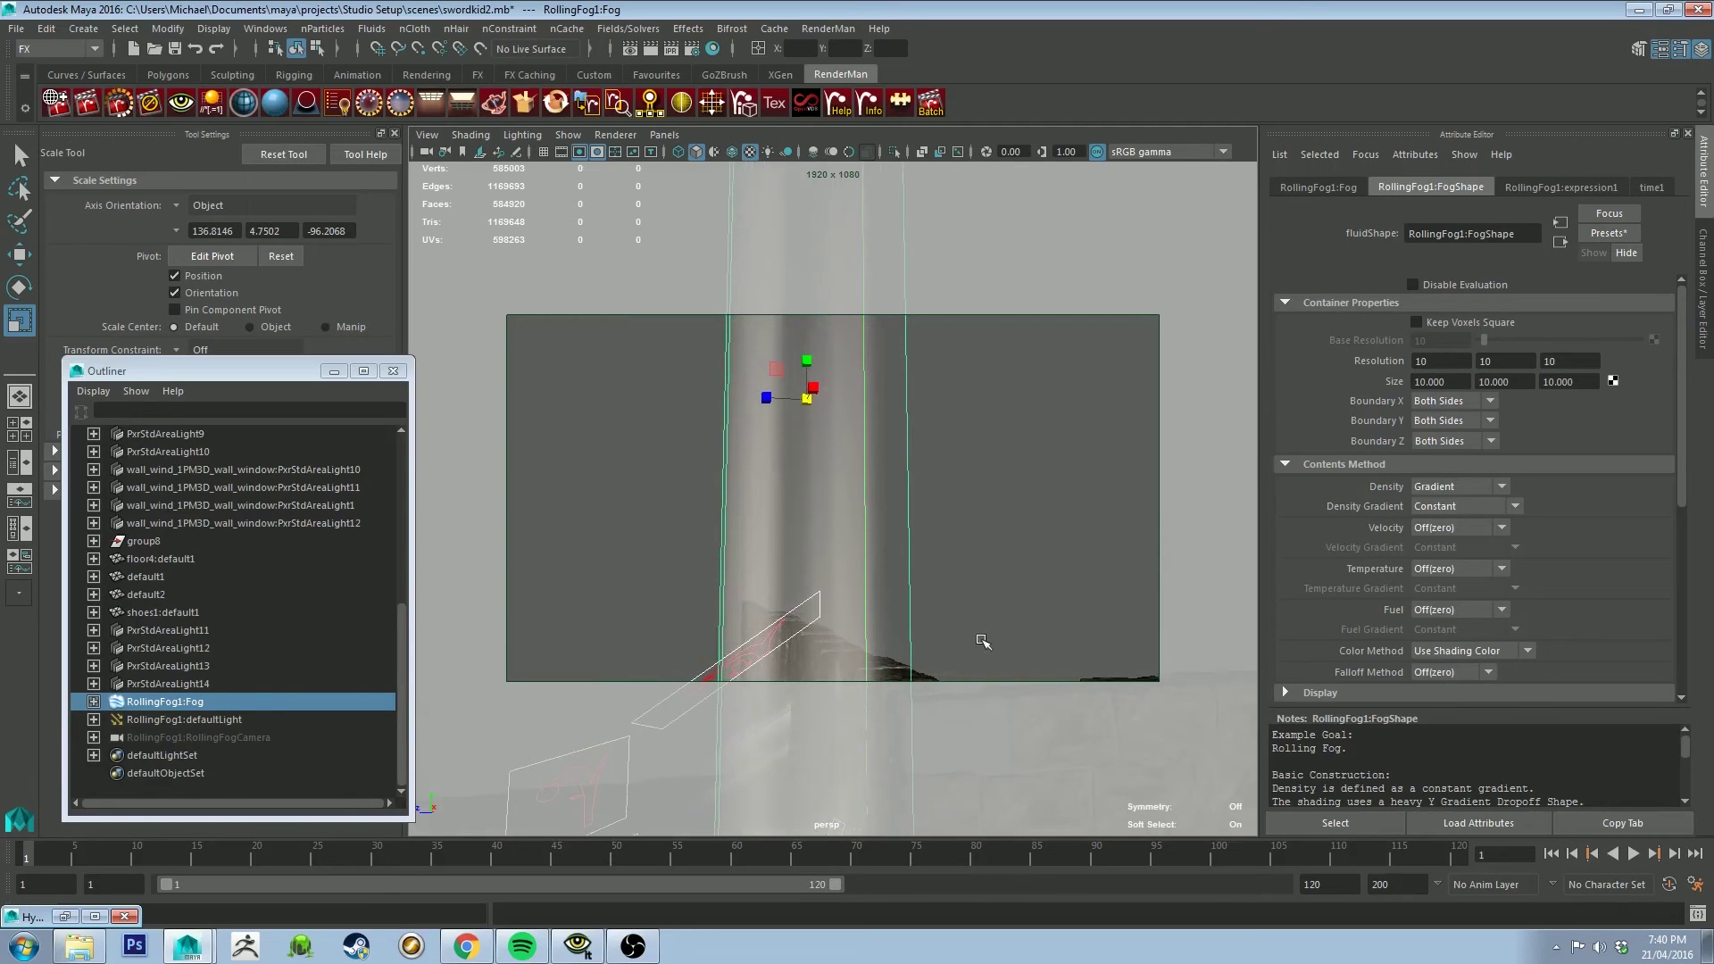
alt+drag(979, 639, 933, 485)
Step: Examine the floor fog, the window light shafts and the lights around the sword character
key(w)
alt+drag(875, 294, 791, 464)
alt+drag(890, 492, 829, 376)
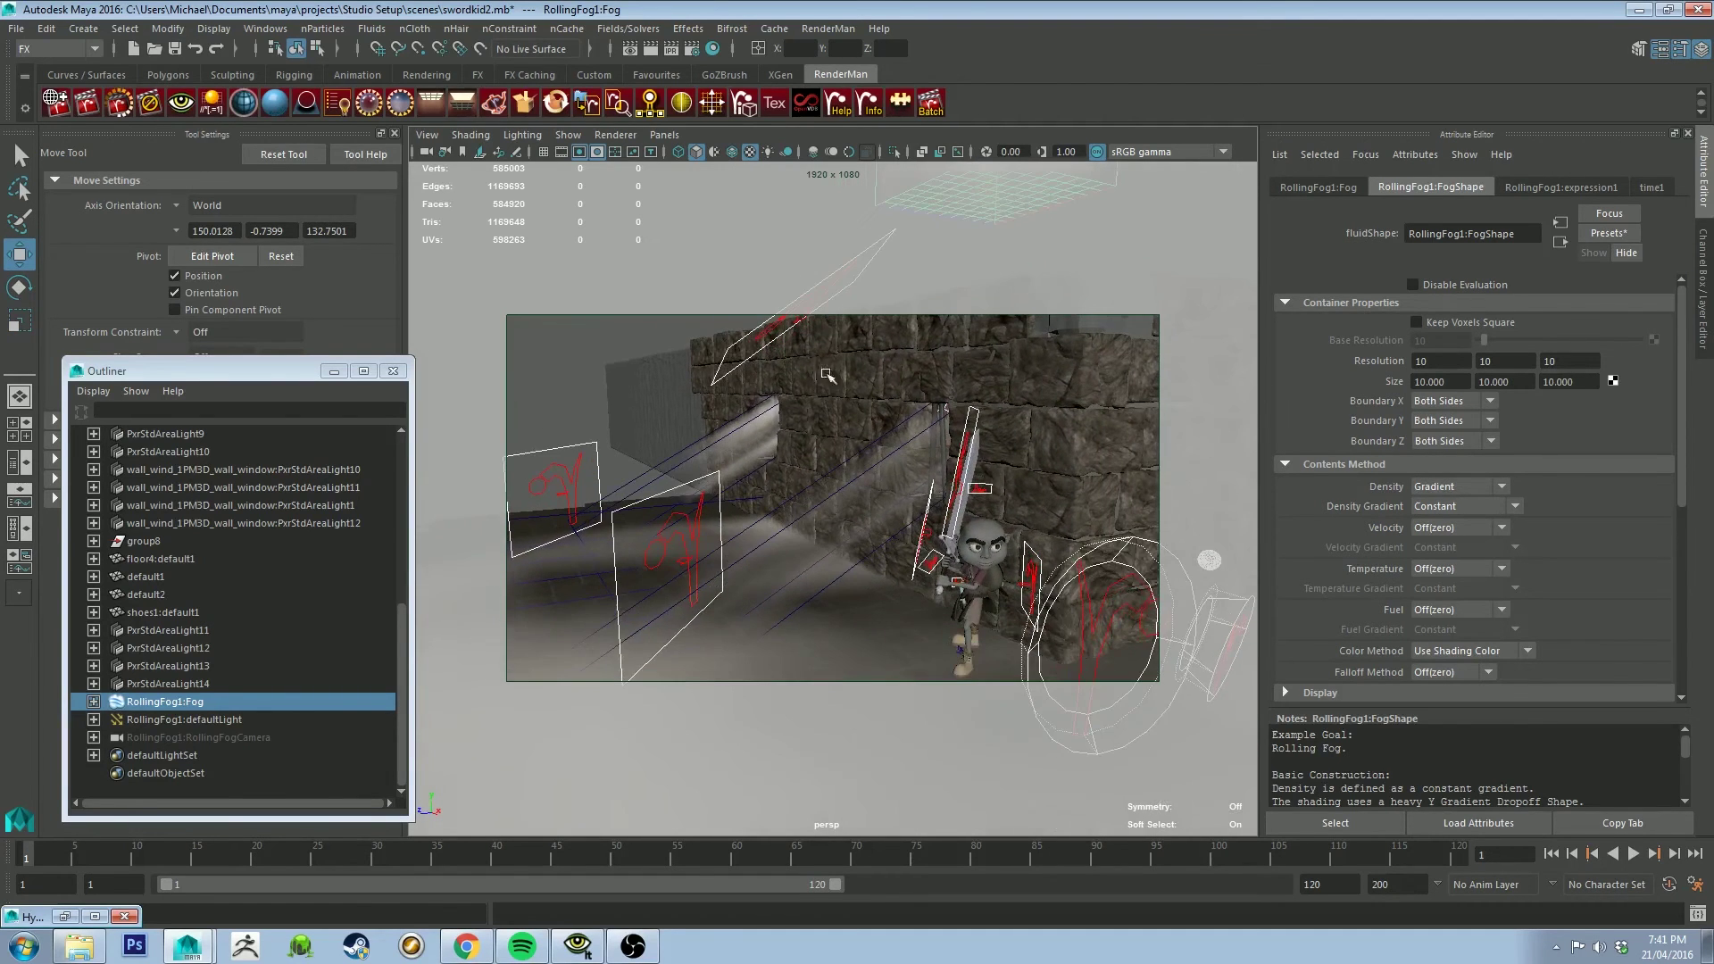
alt+drag(941, 492, 846, 438)
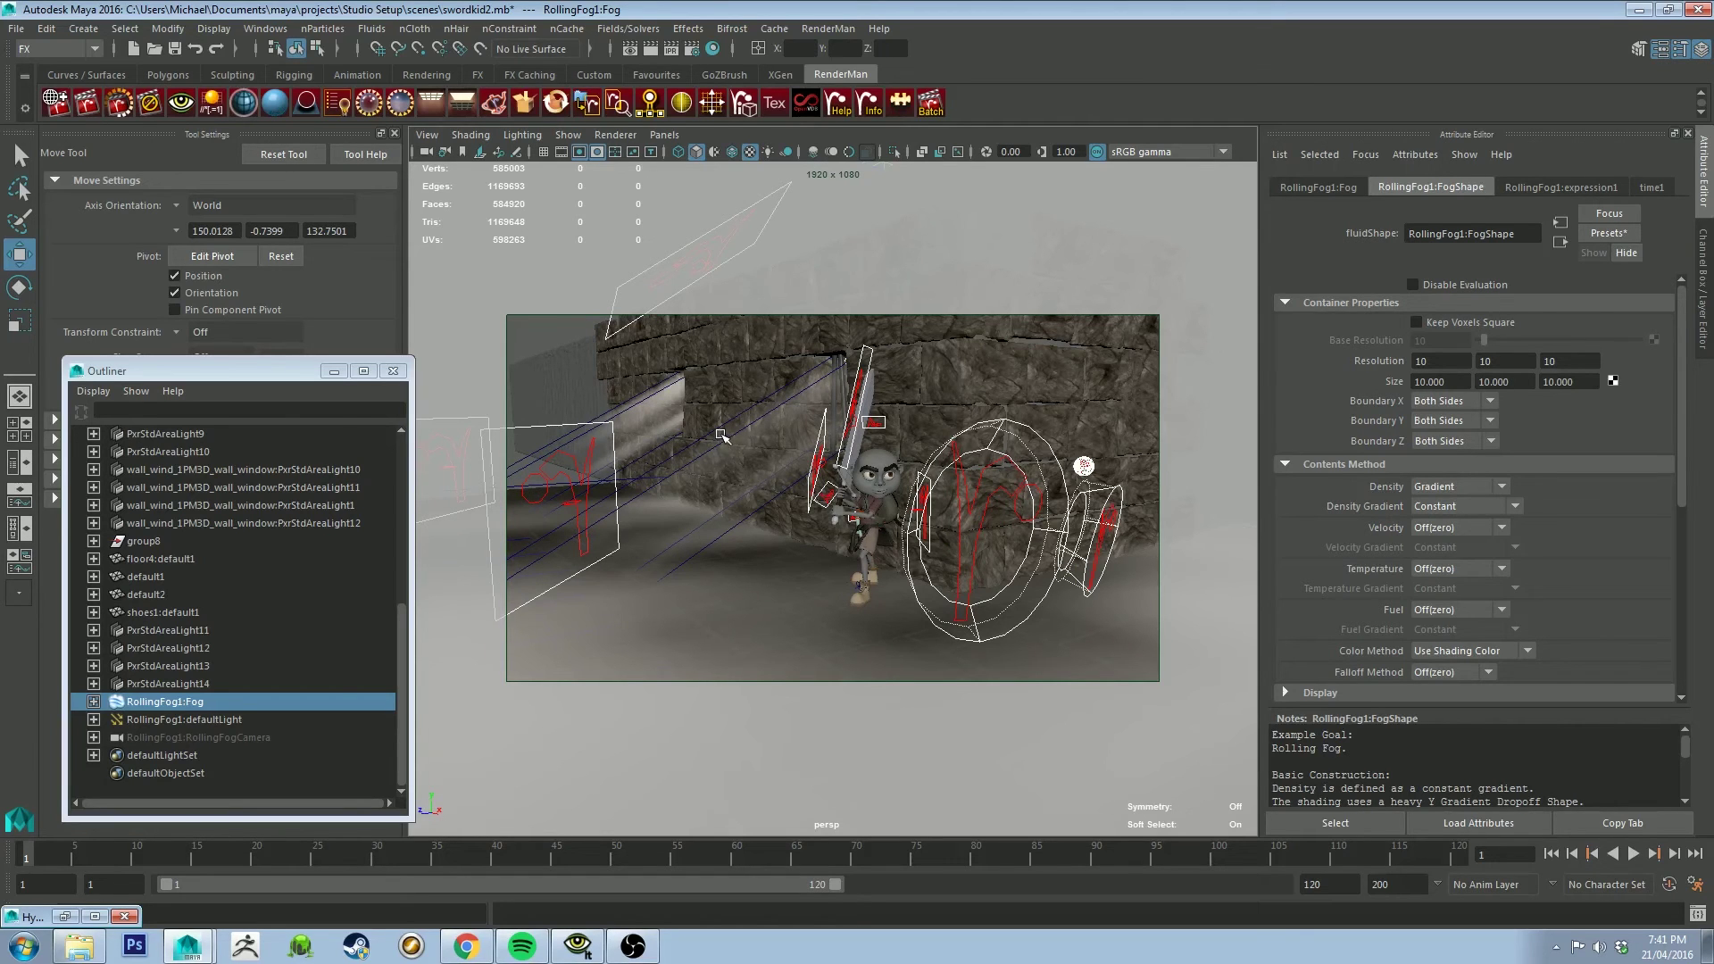
alt+drag(775, 420, 819, 423)
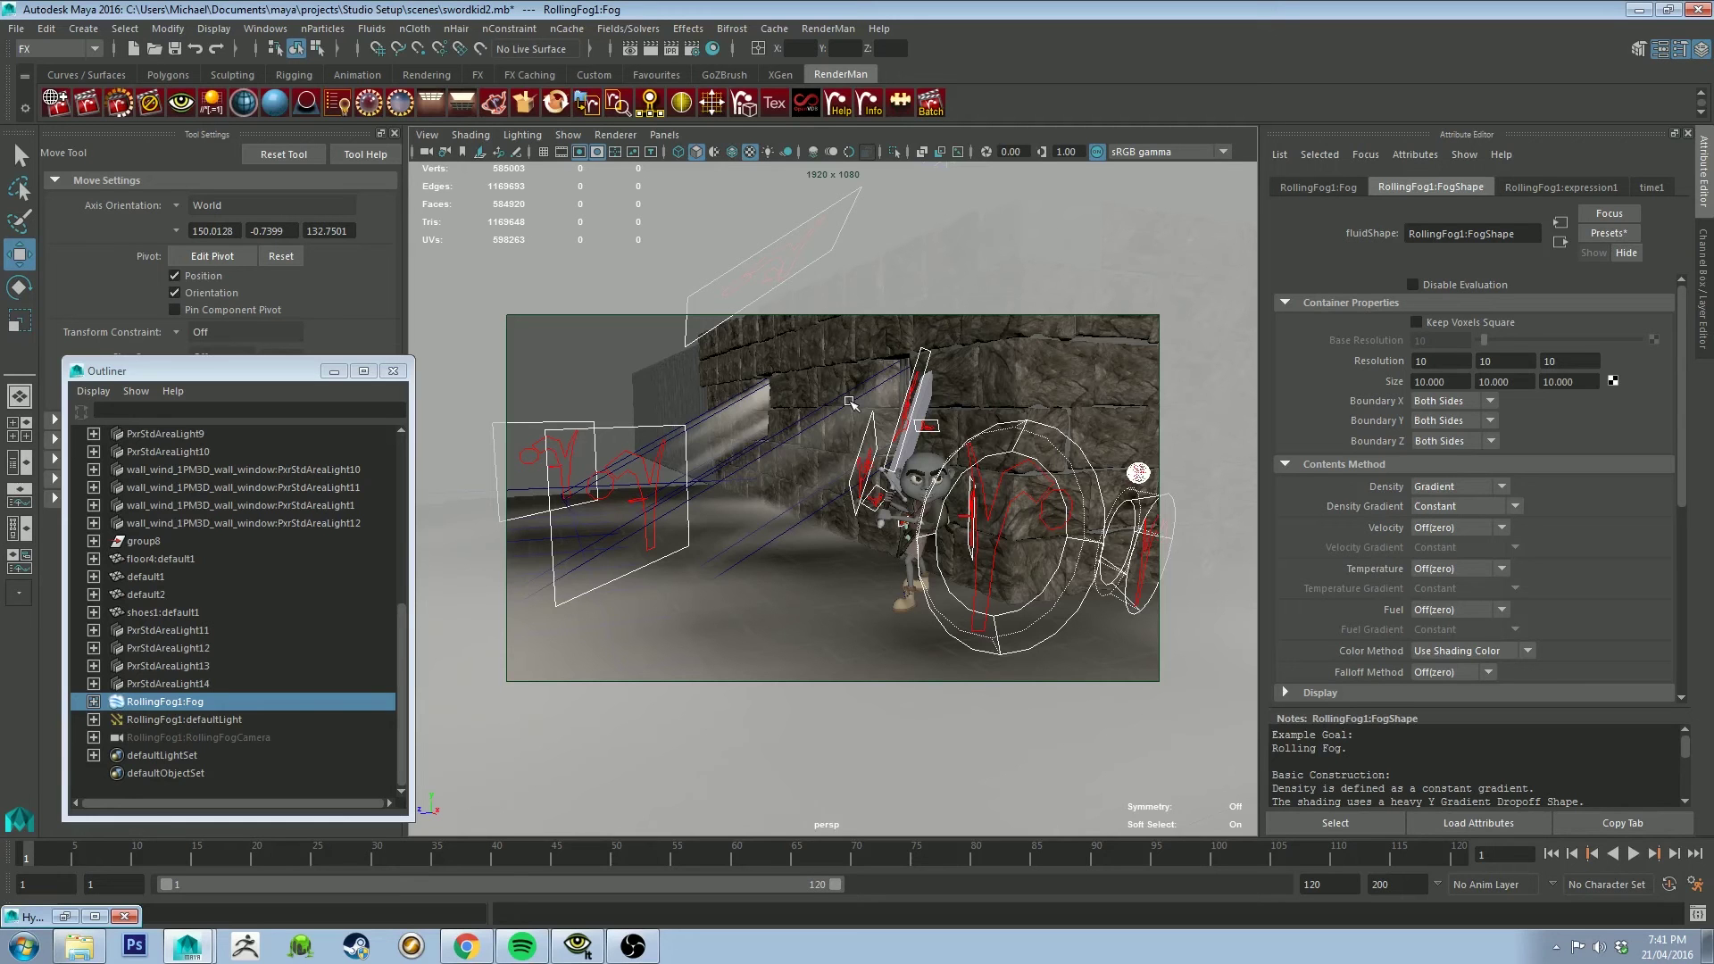
alt+drag(814, 422, 748, 424)
alt+middle_drag(749, 424, 761, 466)
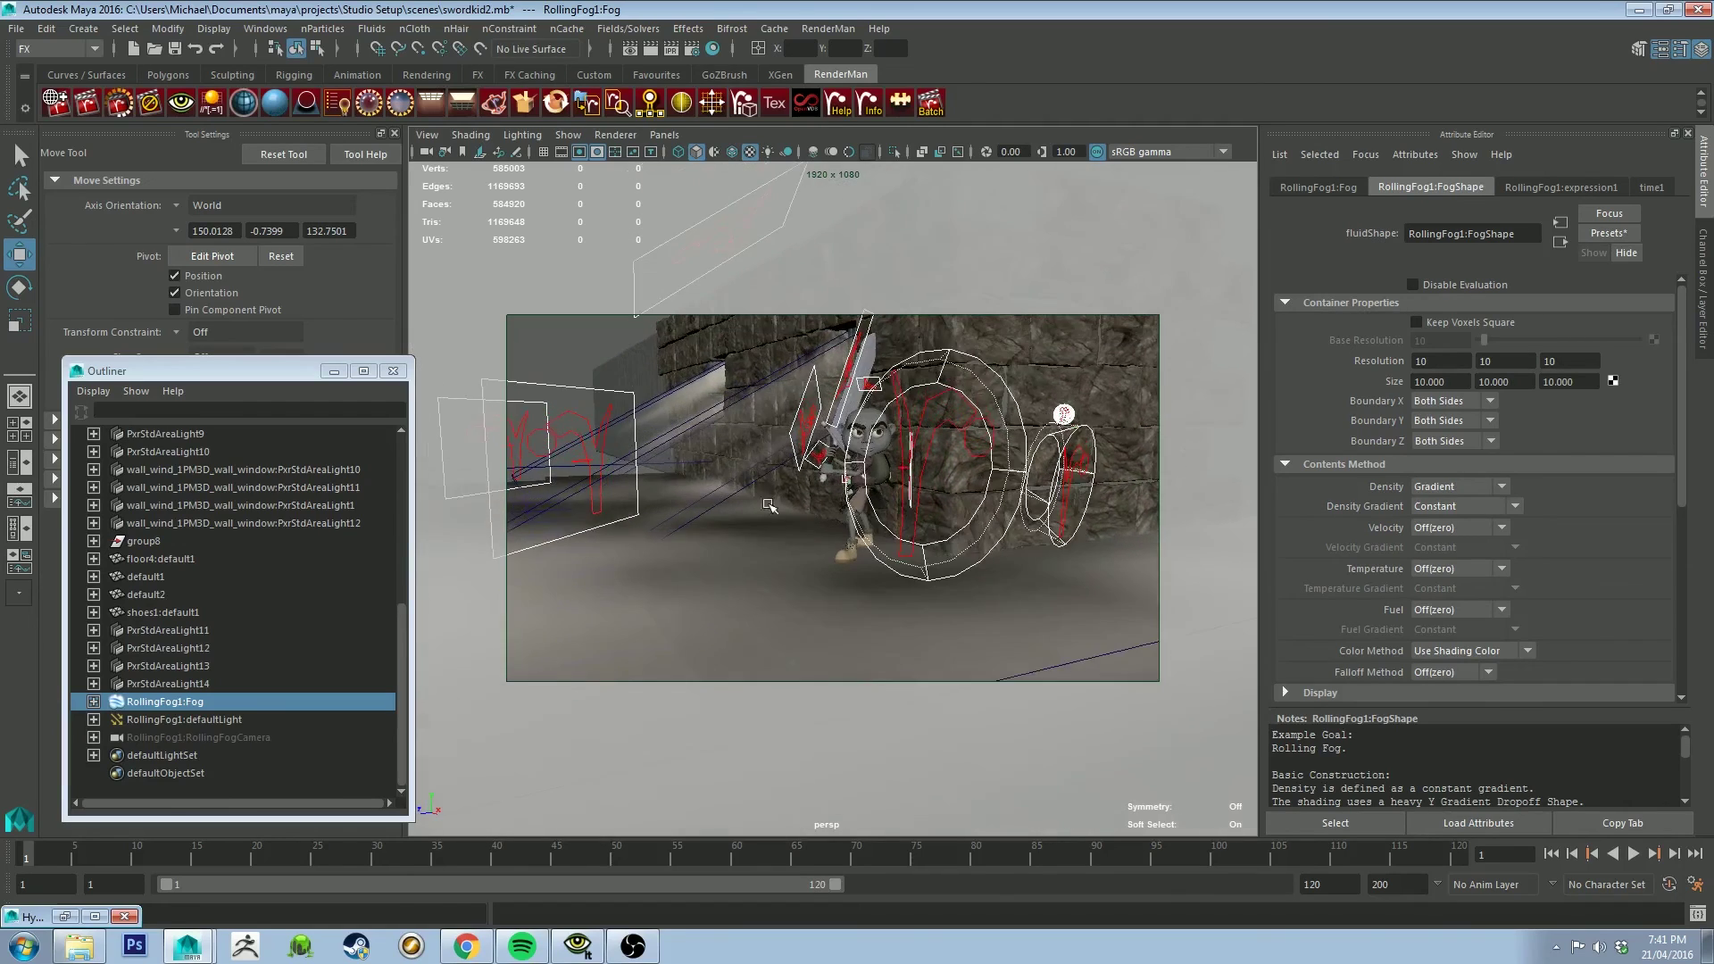
alt+right_drag(760, 466, 919, 665)
alt+drag(822, 543, 955, 590)
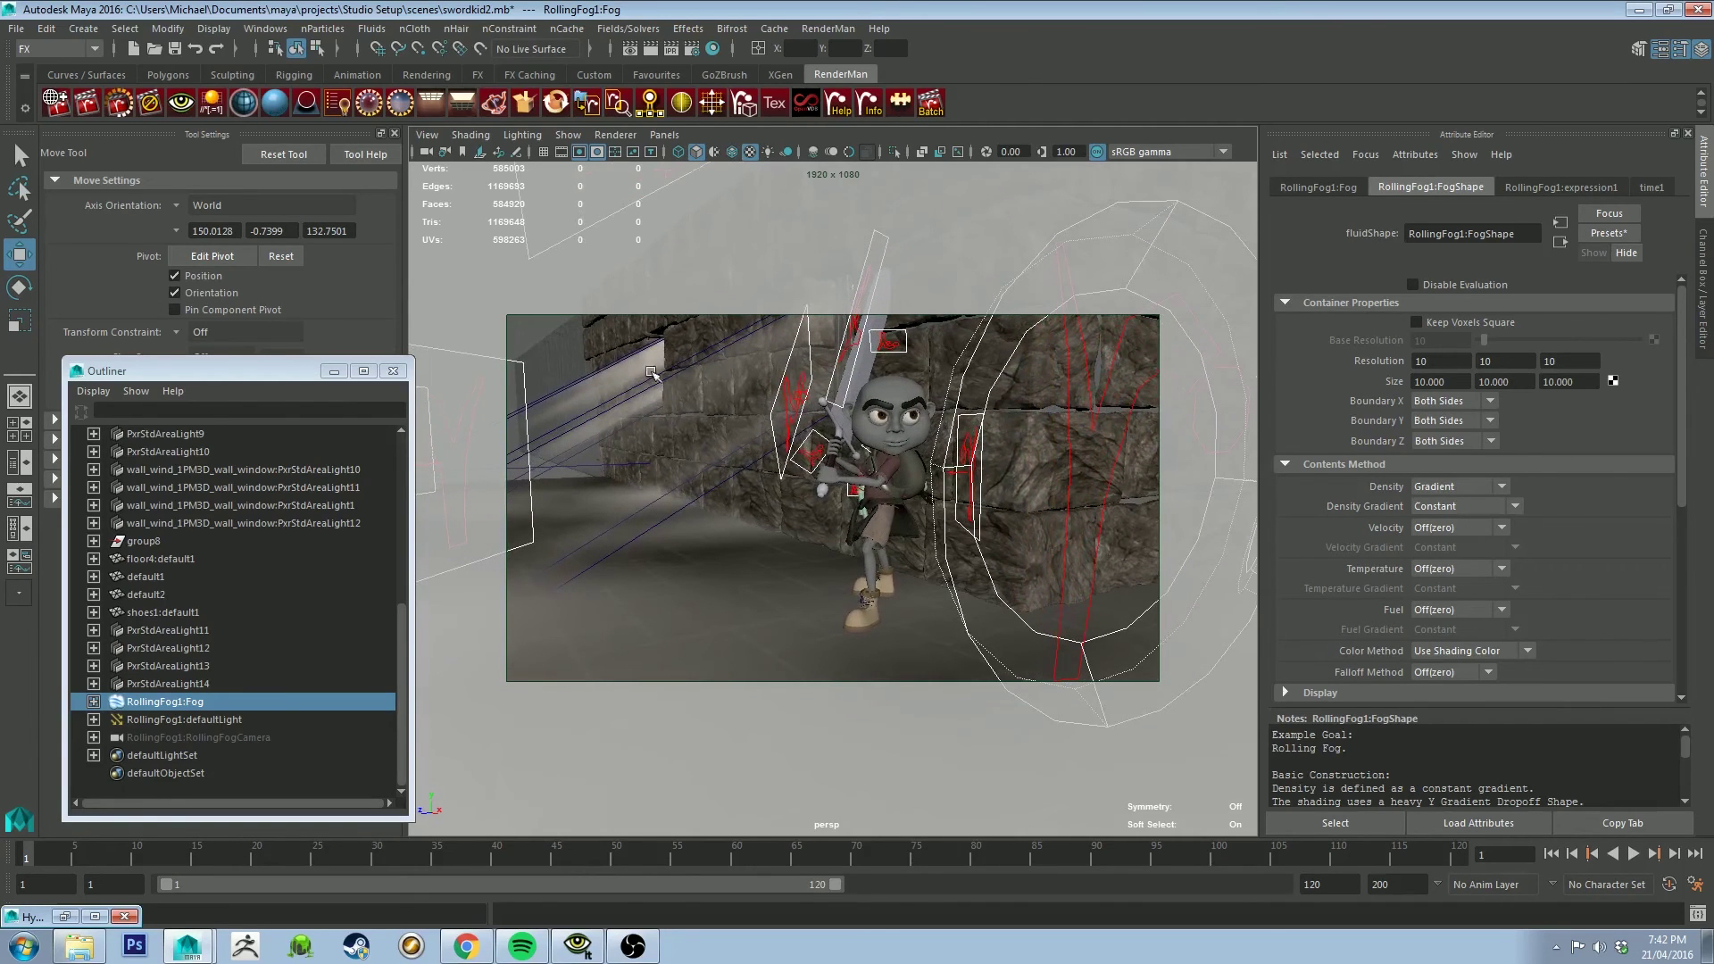
Step: Select in turn the fog containers that form the window light shafts and the Fog container over the floor
click(612, 368)
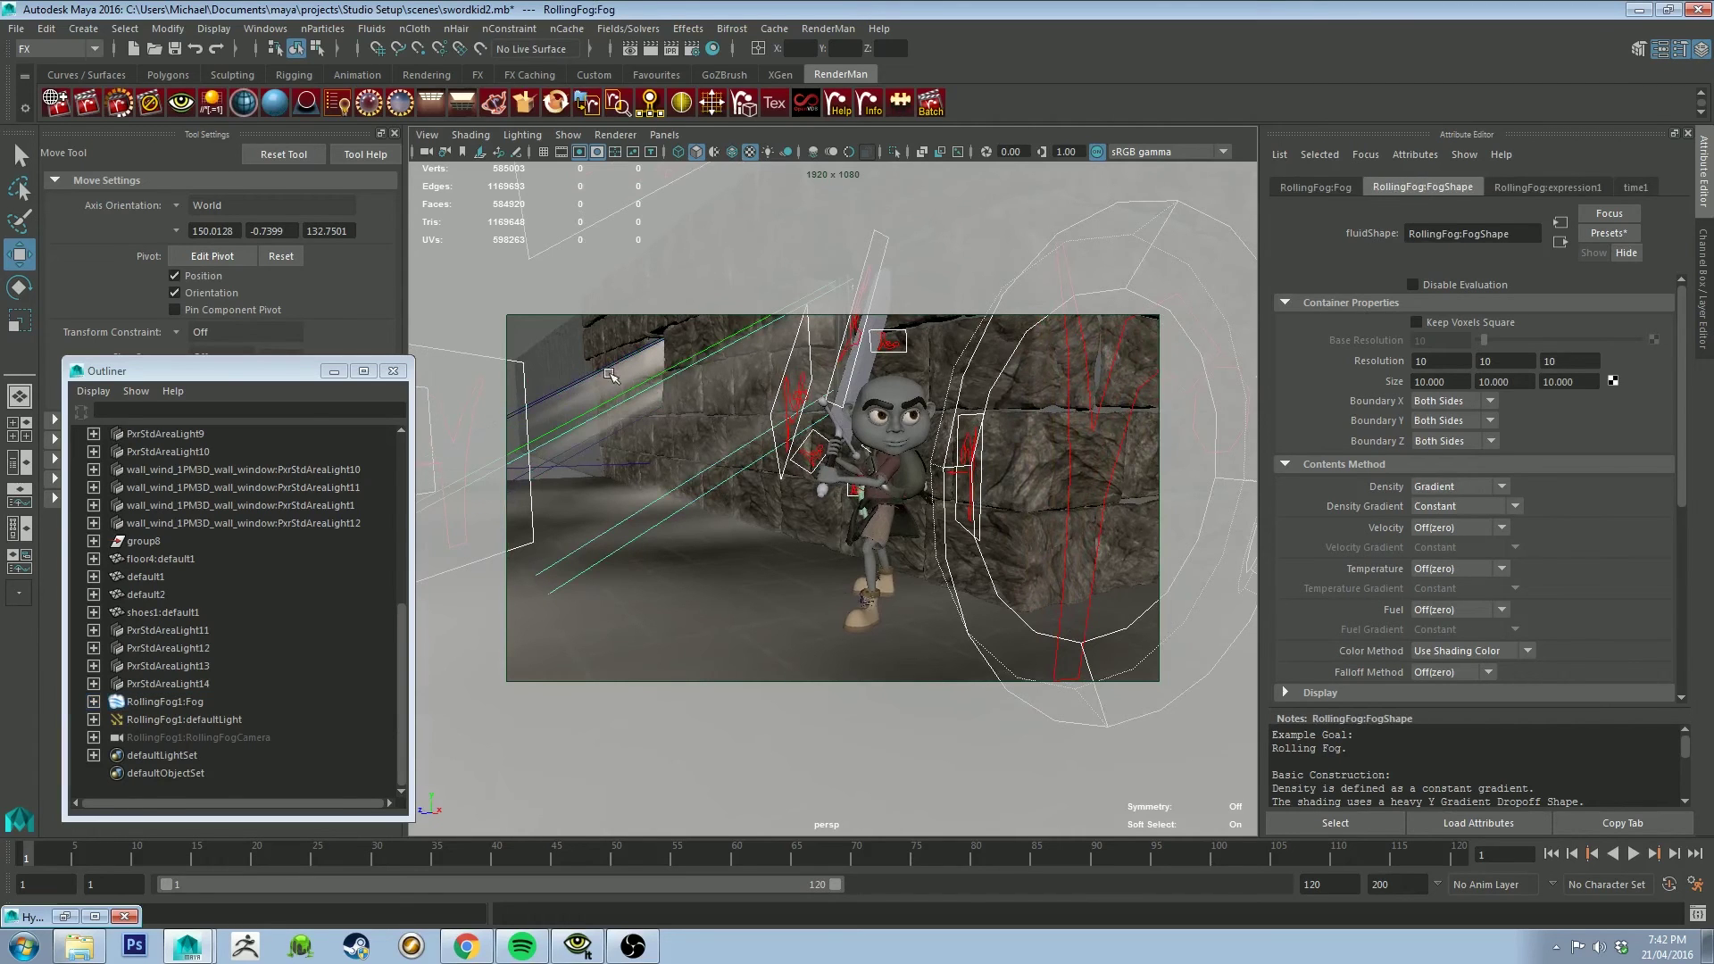
click(582, 370)
alt+drag(755, 483, 731, 434)
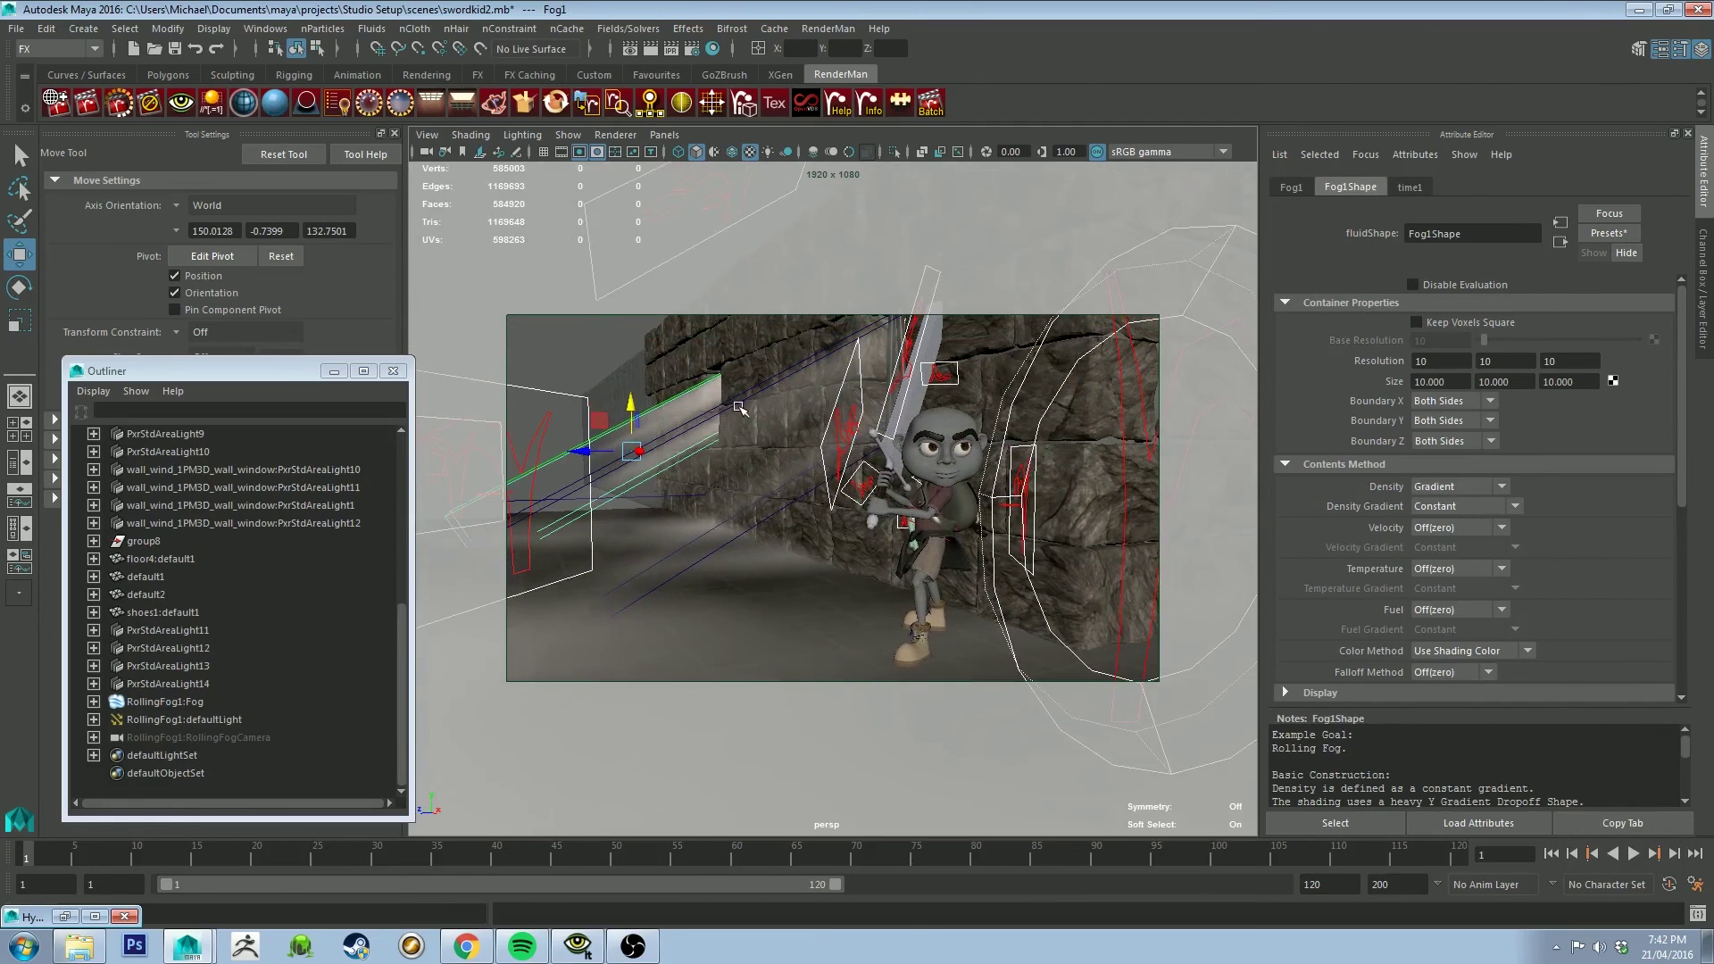
click(746, 600)
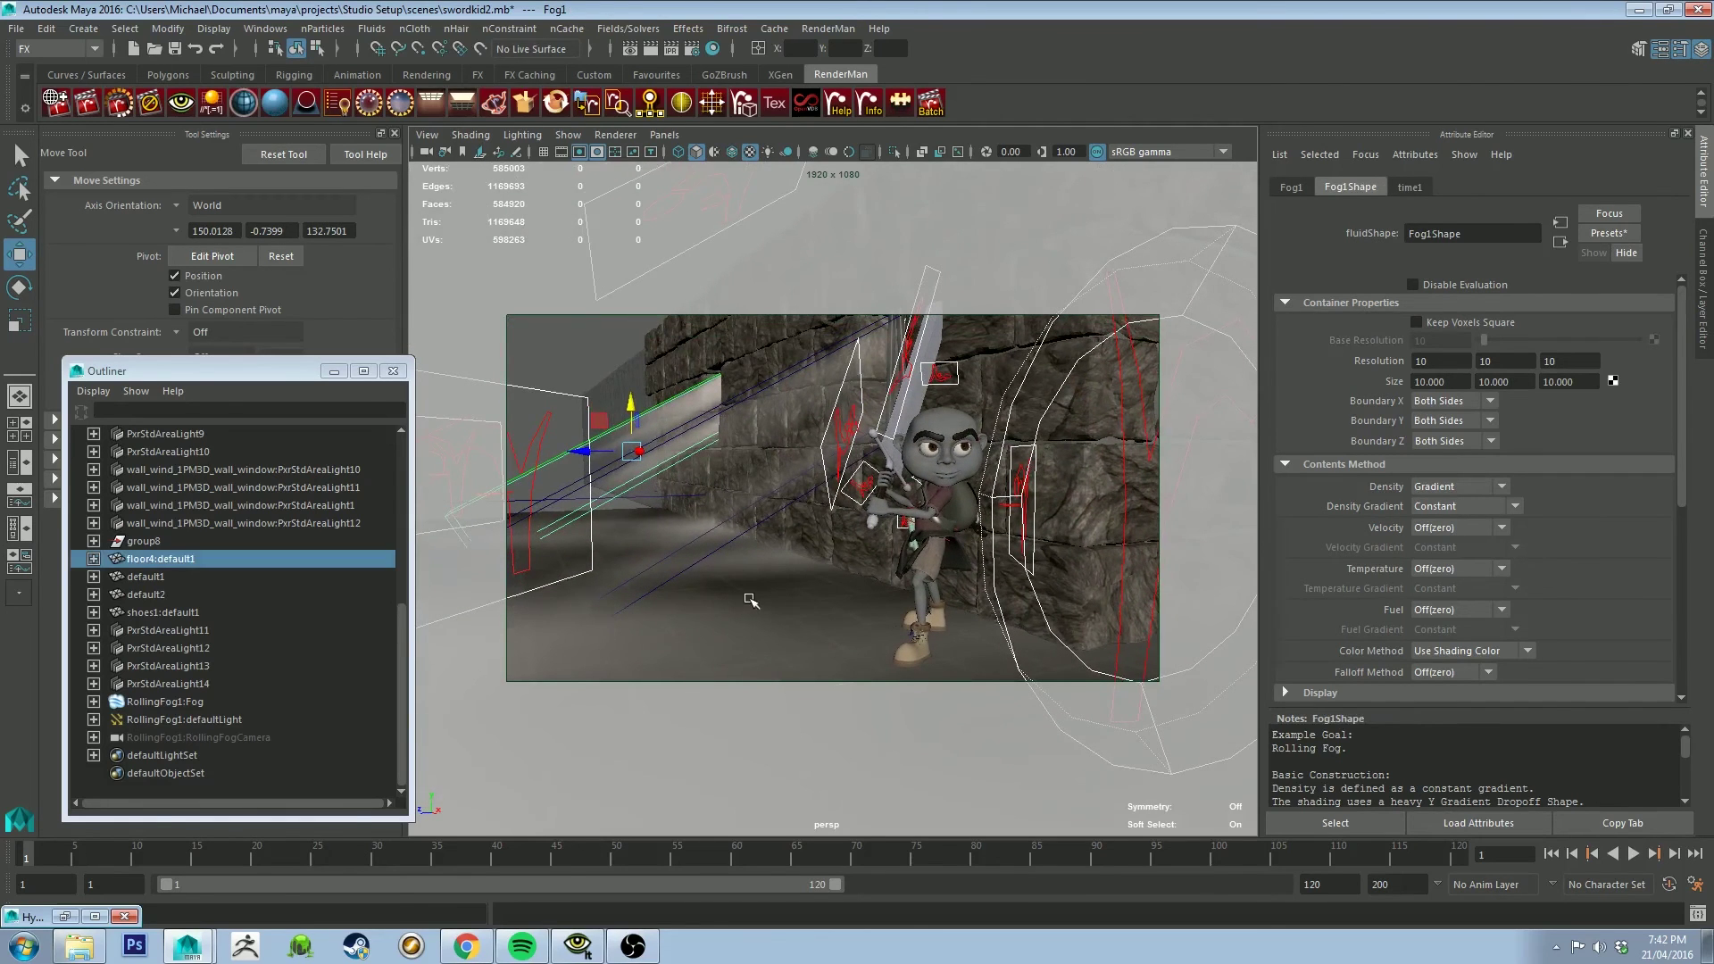
click(714, 588)
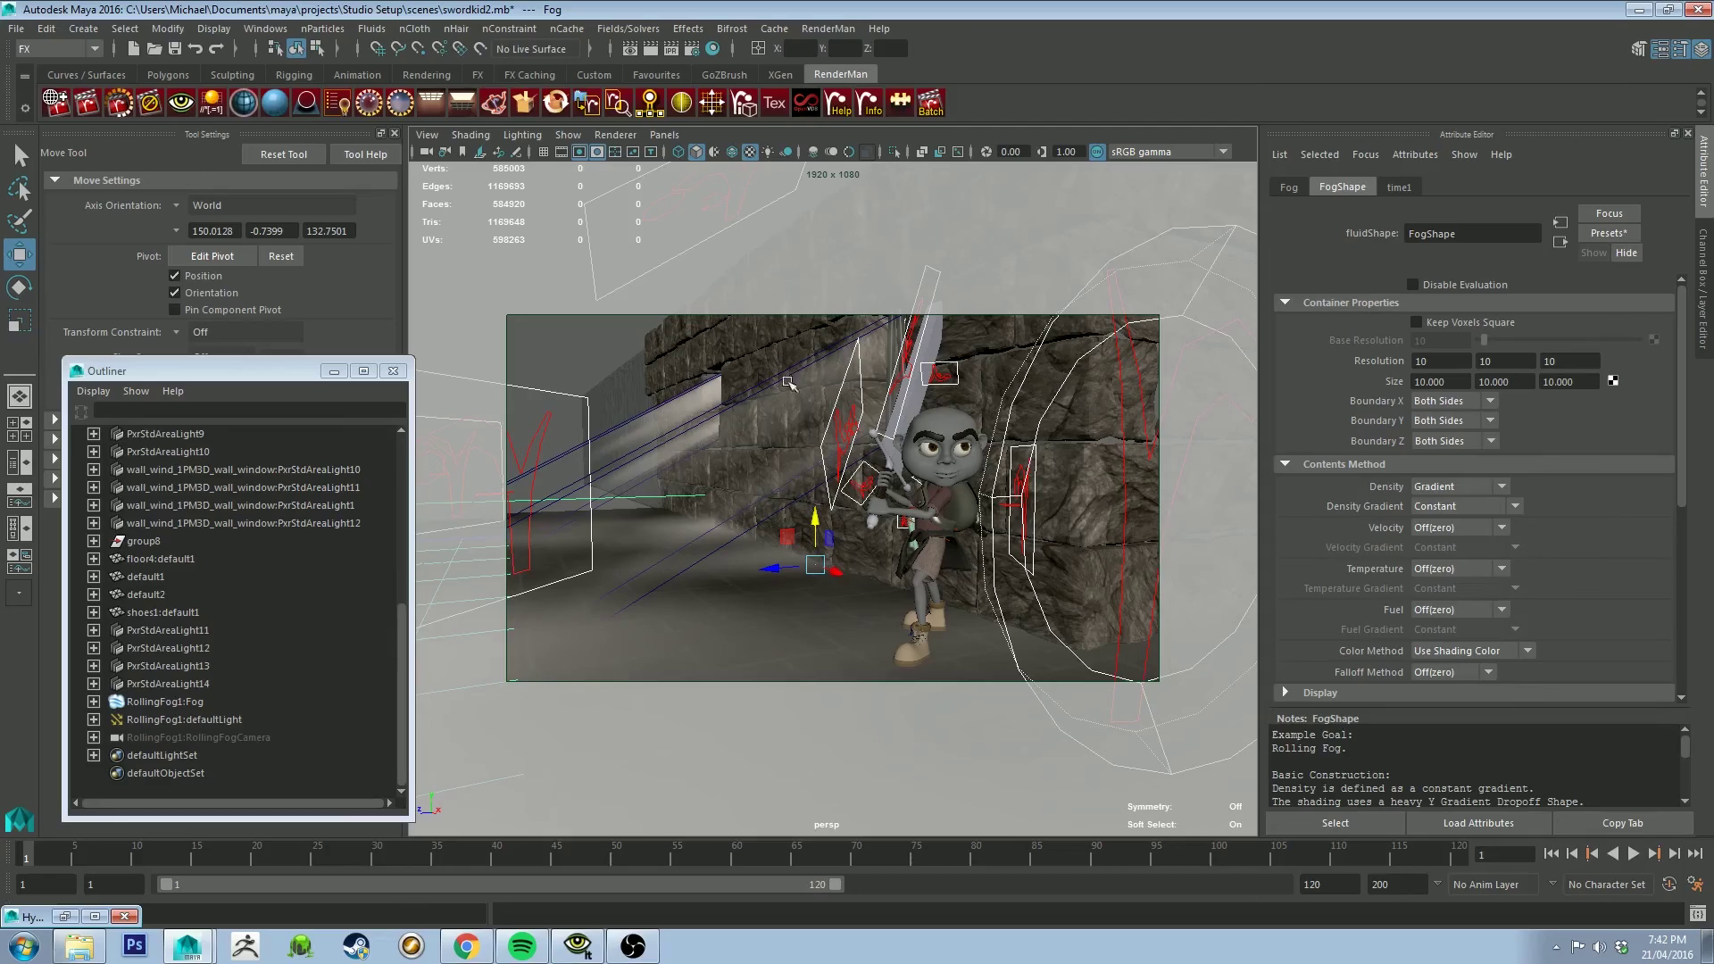
mouse_move(797, 473)
alt+mouse_down()
mouse_move(819, 466)
mouse_move(700, 486)
mouse_move(977, 464)
mouse_move(788, 474)
mouse_move(1017, 570)
mouse_move(1025, 420)
mouse_move(801, 470)
alt+mouse_up()
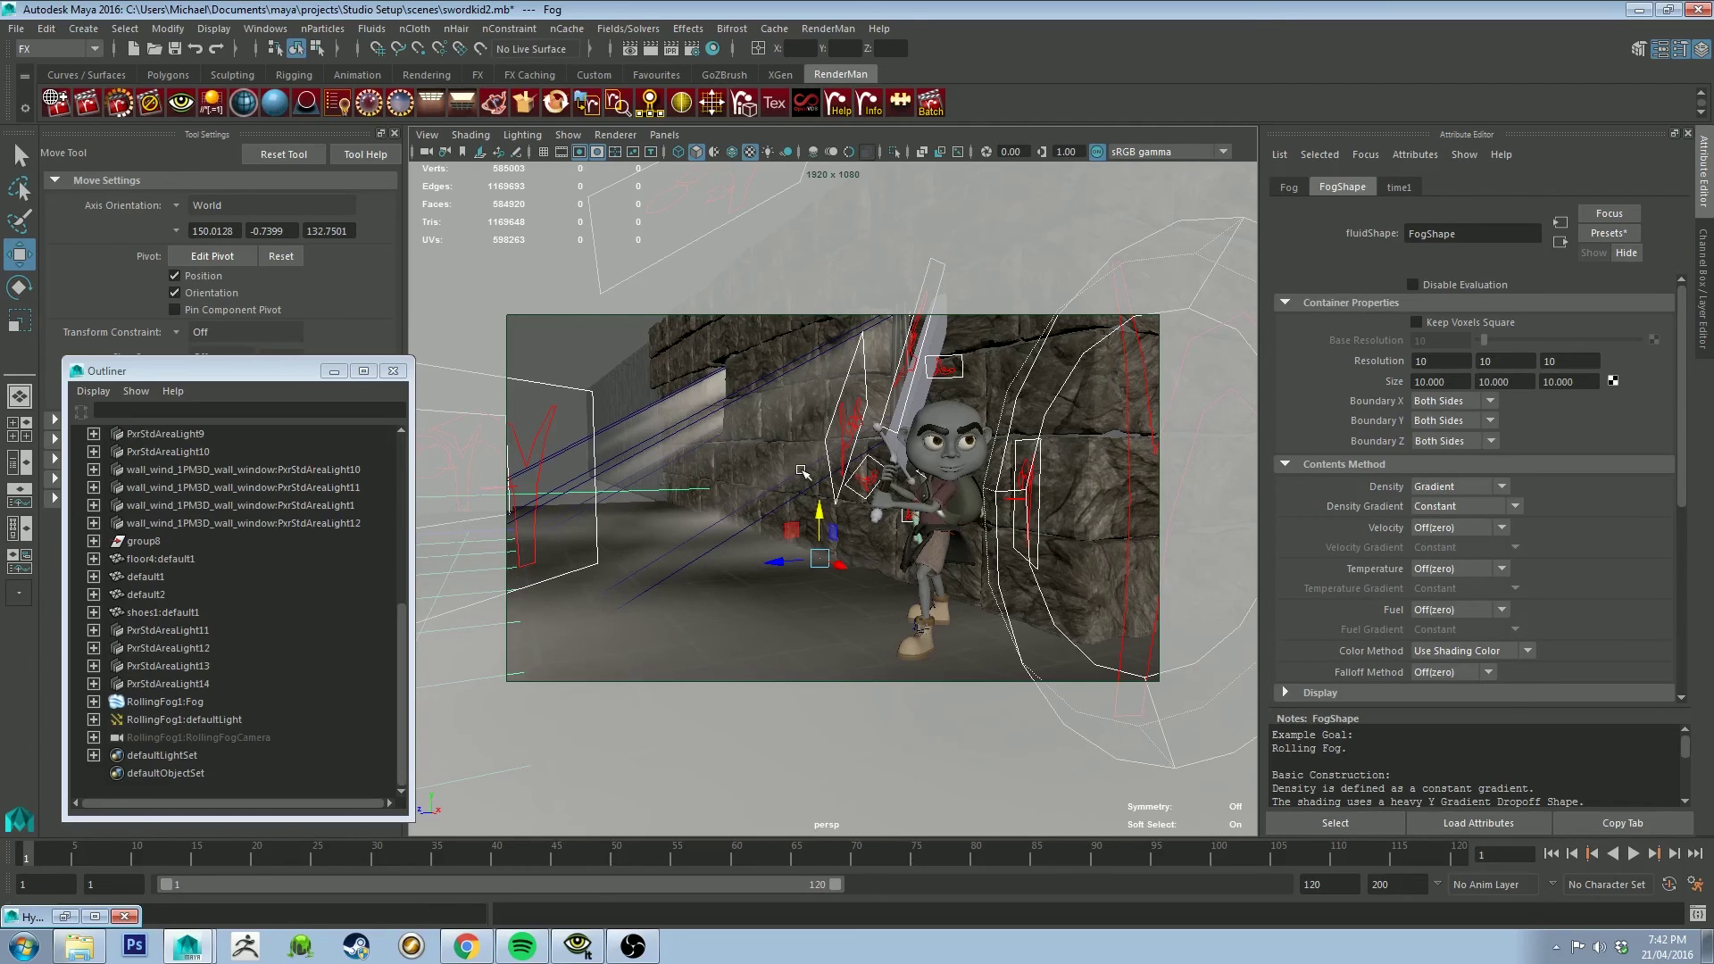
Step: Select a stone of the wall and examine the wall's windows with their light shafts from around the room
alt+middle_drag(811, 464, 817, 465)
alt+right_drag(818, 466, 700, 420)
alt+middle_drag(795, 513, 737, 417)
click(786, 396)
key(f)
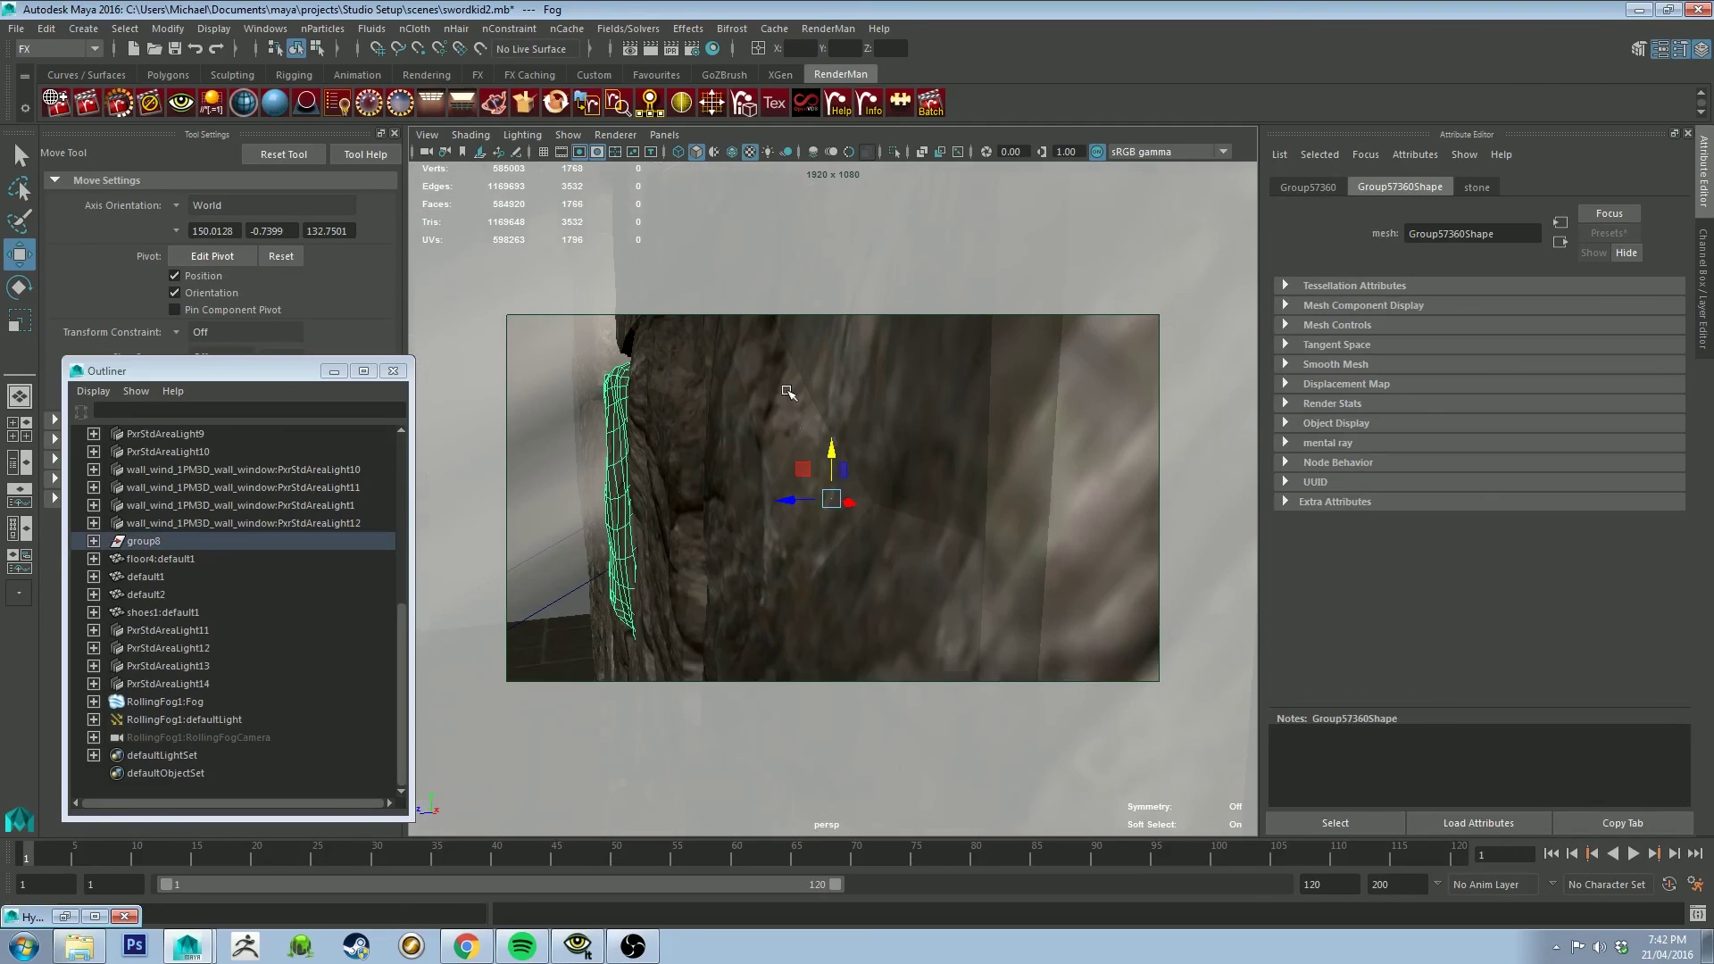
scroll(719, 489, down, 6)
alt+drag(803, 462, 793, 497)
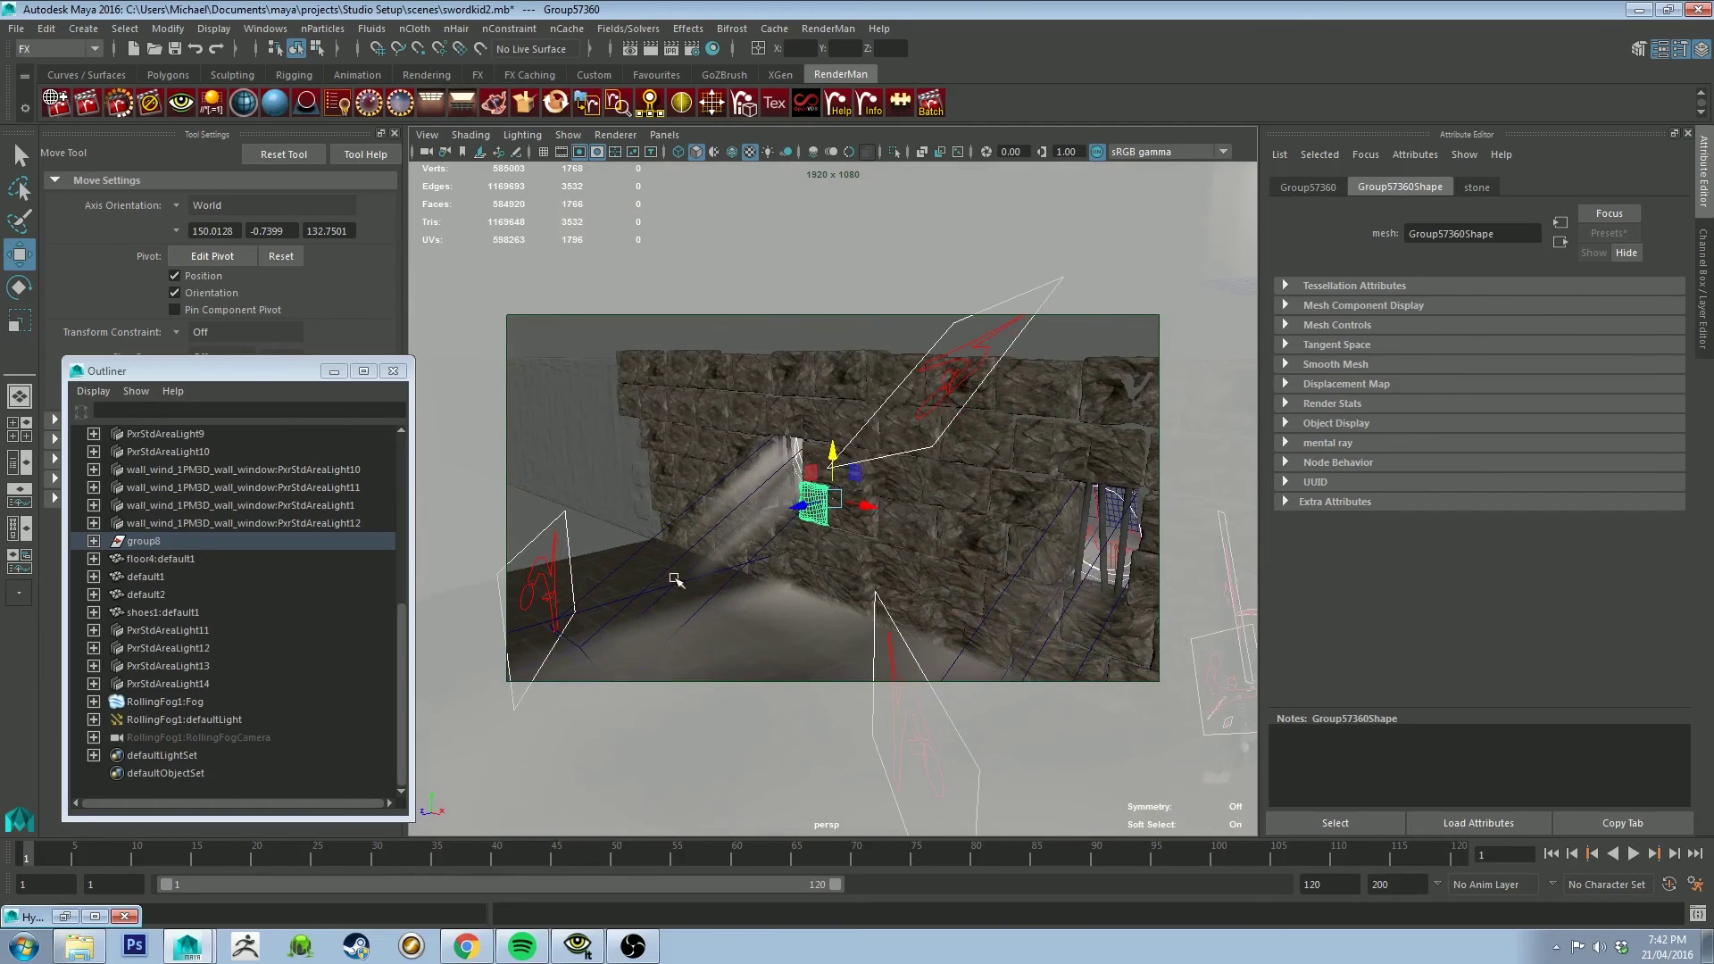
scroll(813, 479, down, 5)
alt+middle_drag(1026, 357, 777, 624)
alt+drag(776, 624, 1050, 452)
Step: Select the RollingFog1:Fog container and inspect the floor and light shafts around the sword character
click(791, 505)
key(f)
alt+drag(906, 475, 903, 738)
alt+drag(906, 857, 957, 581)
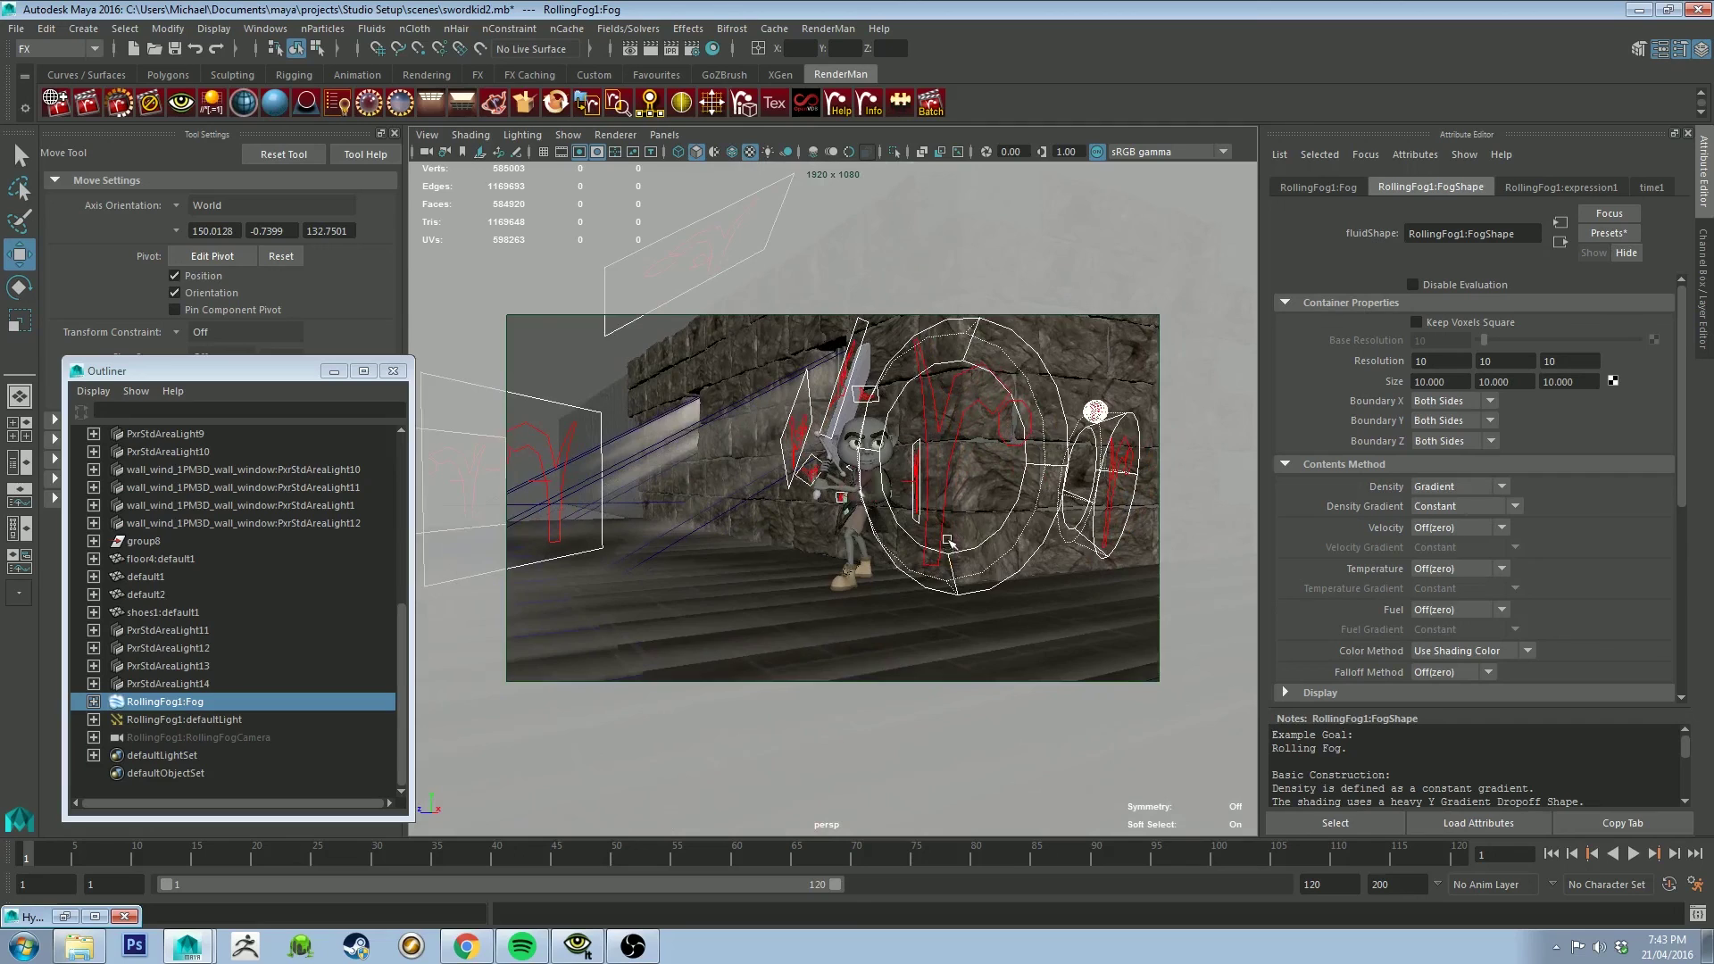
scroll(948, 541, up, 4)
mouse_move(939, 514)
alt+mouse_down()
mouse_move(952, 548)
mouse_move(928, 527)
alt+mouse_up()
alt+middle_drag(928, 527, 929, 525)
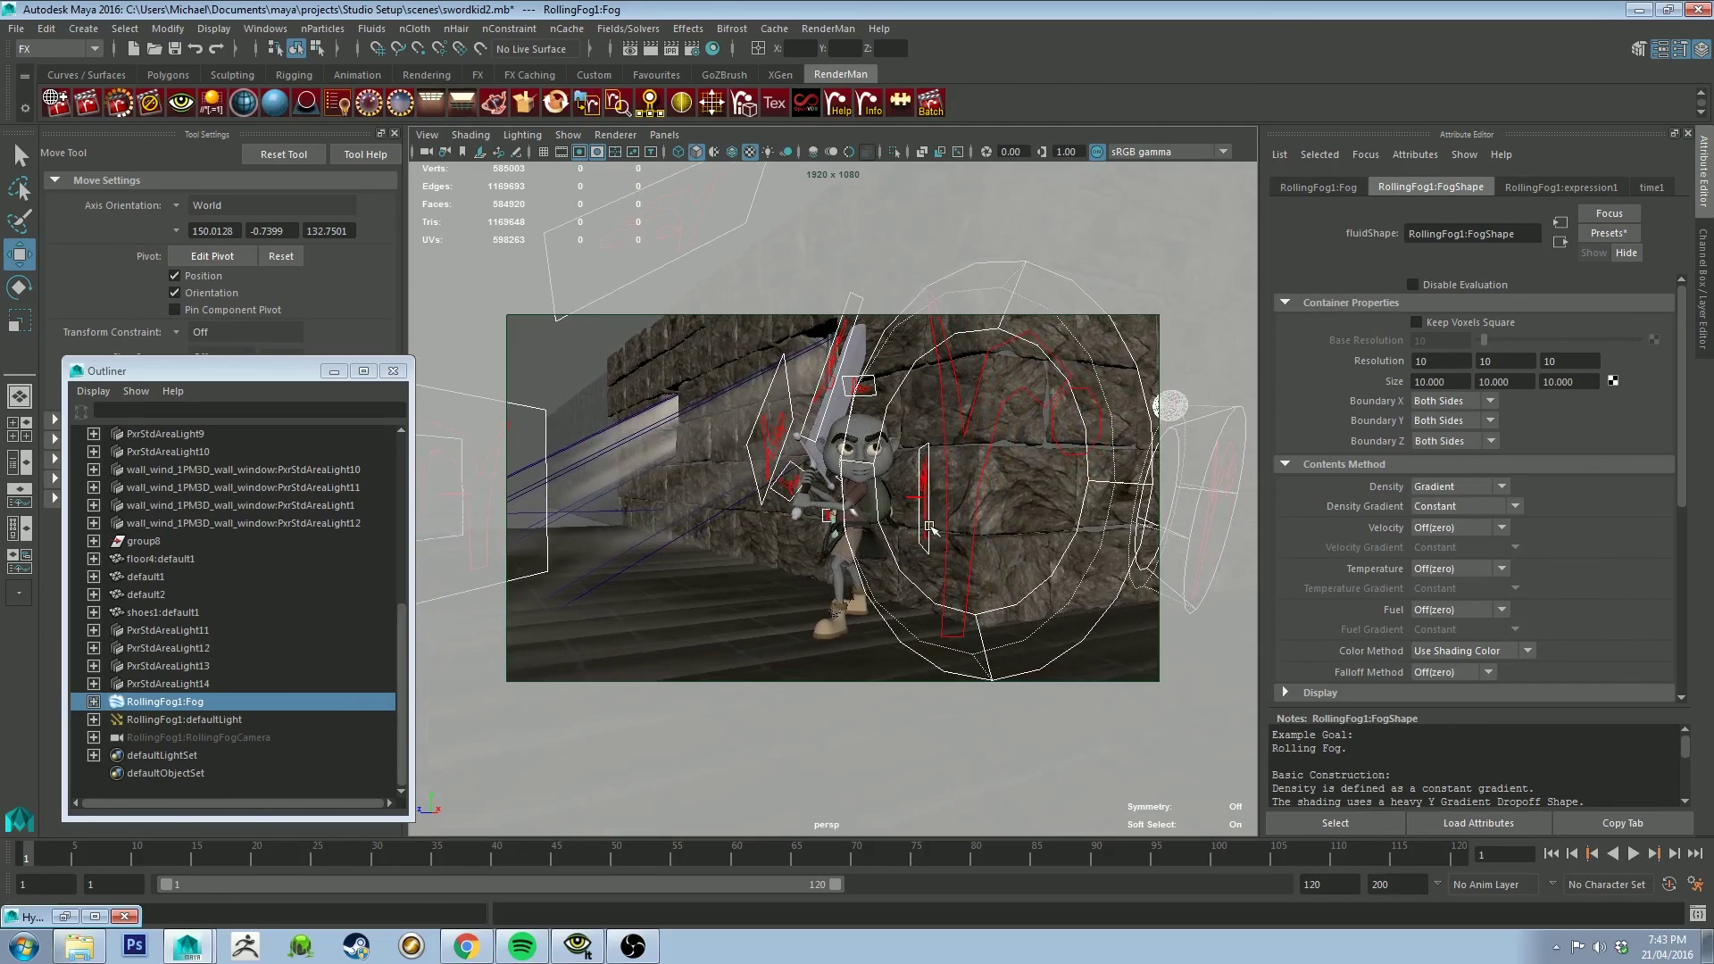